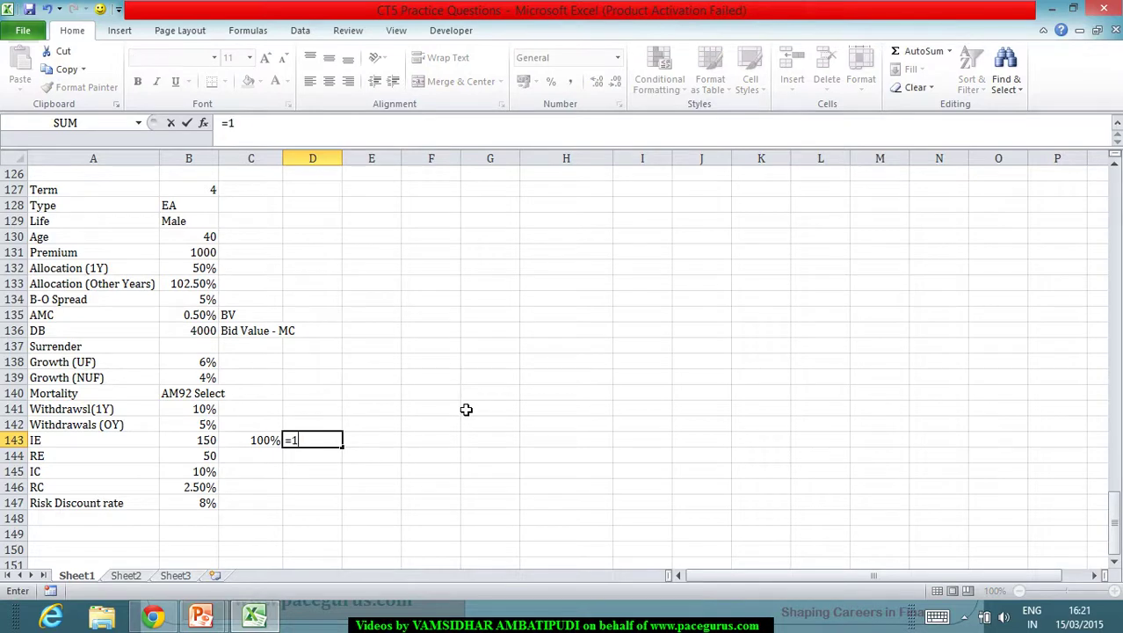
# Complete the initial expense formula in D143 as =150+C143*(B145*B131)
pyautogui.click(264, 441)
pyautogui.write('*(')
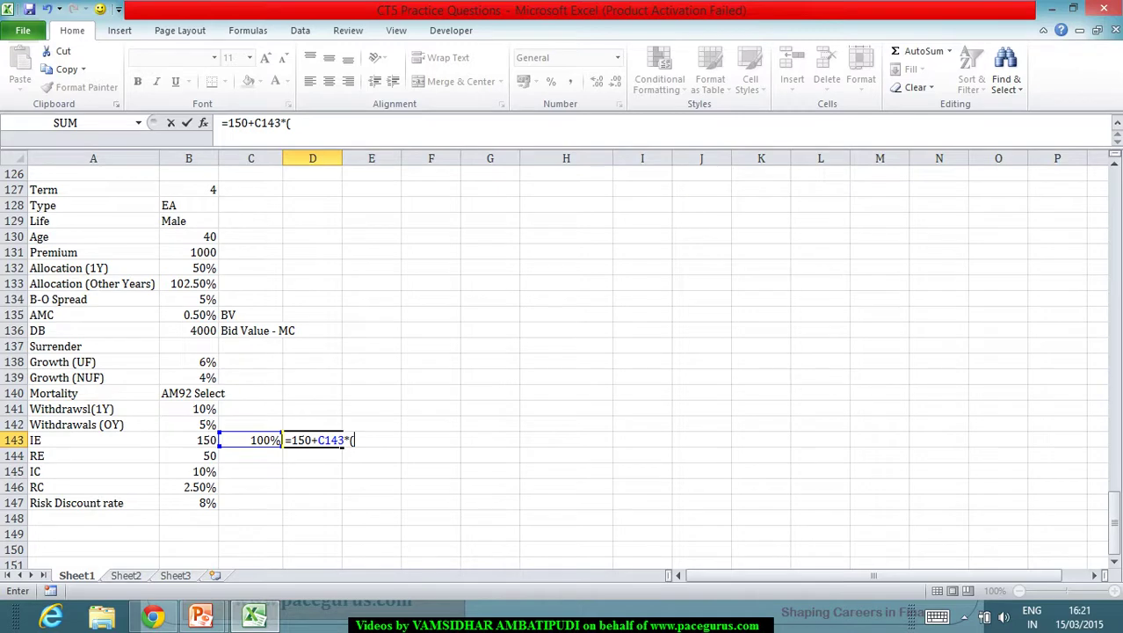
pyautogui.click(204, 472)
pyautogui.write('*')
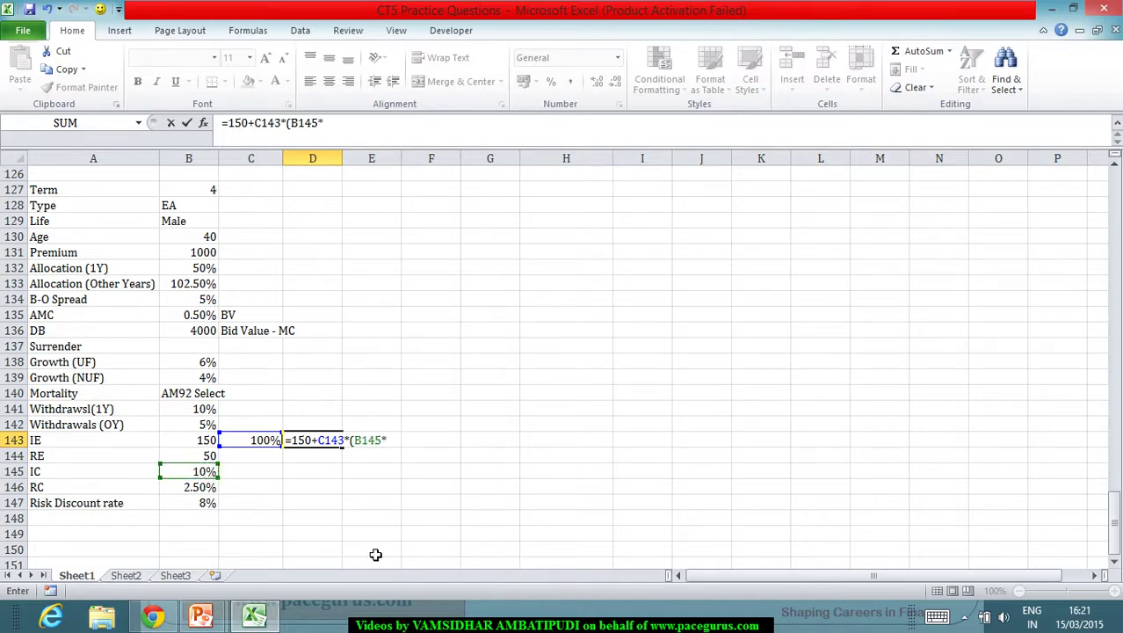
pyautogui.write('B131')
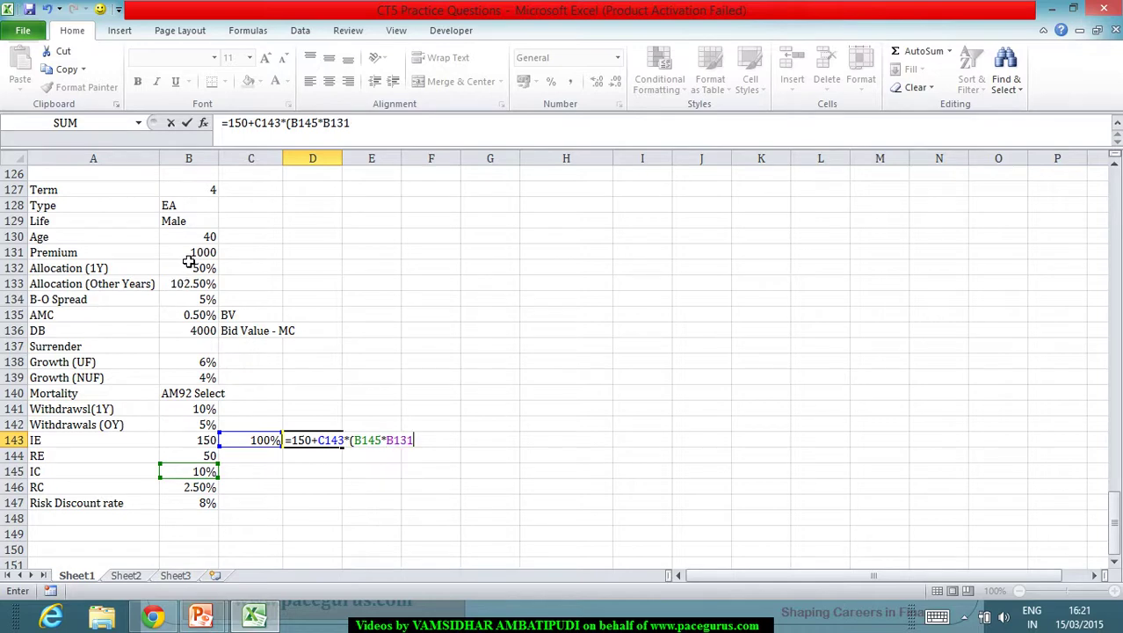
pyautogui.write(')')
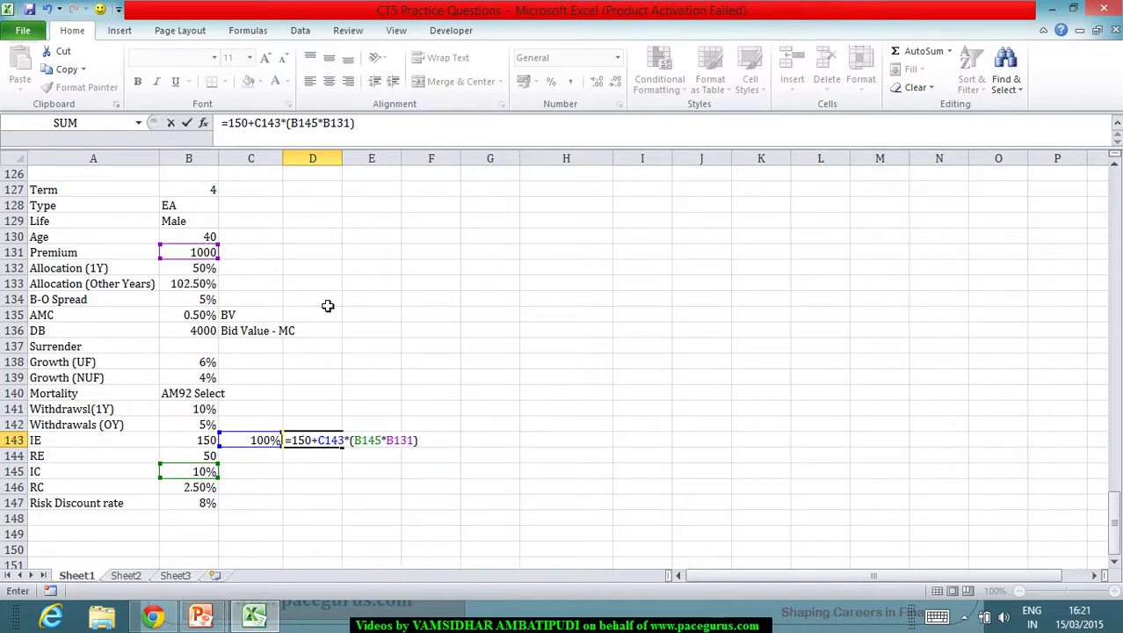
pyautogui.press('Return')
# Change the format of the initial expense result in D143 to Number
pyautogui.click(327, 444)
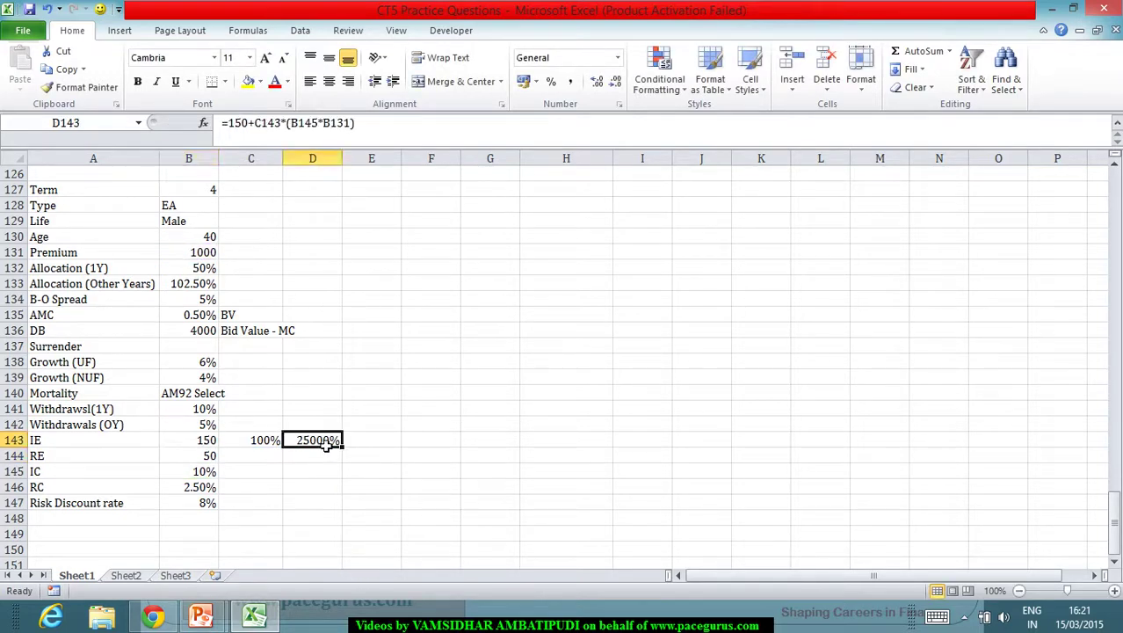
pyautogui.click(618, 58)
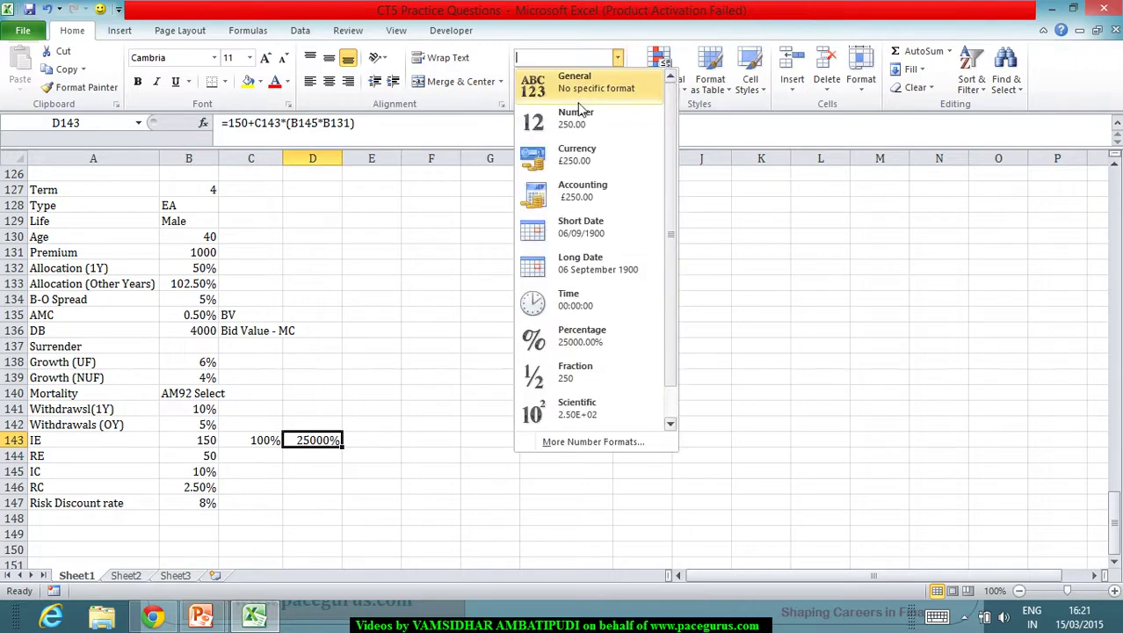
pyautogui.click(577, 116)
pyautogui.click(415, 473)
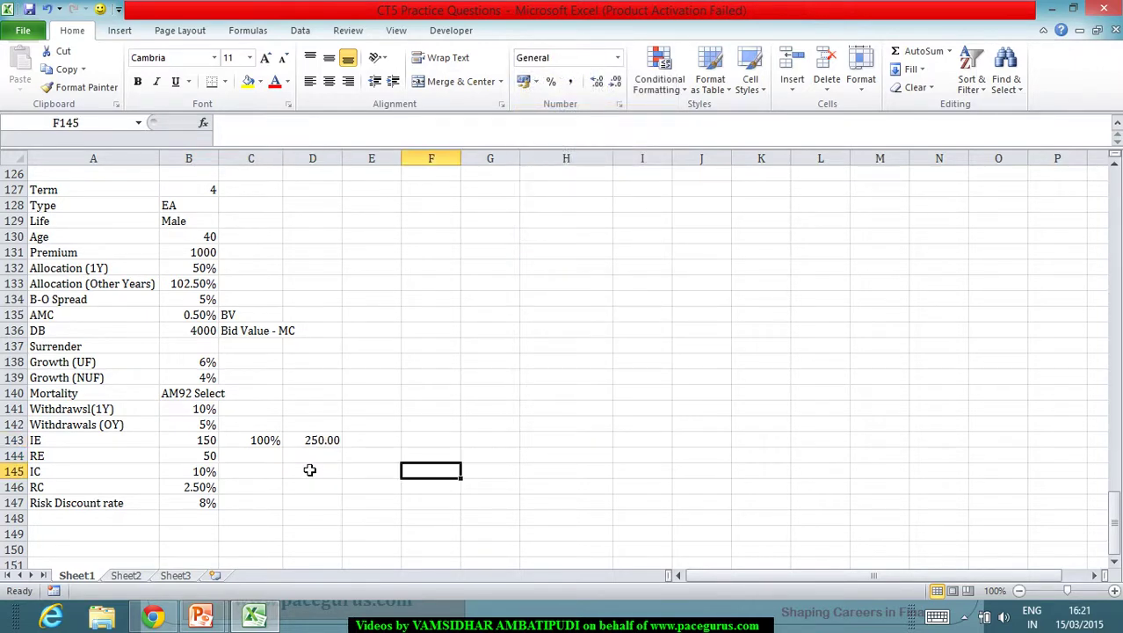
# Switch to the PowerPoint slide to check the question's expense and commission assumptions against the D143 formula, and return to the Excel worksheet
pyautogui.click(323, 457)
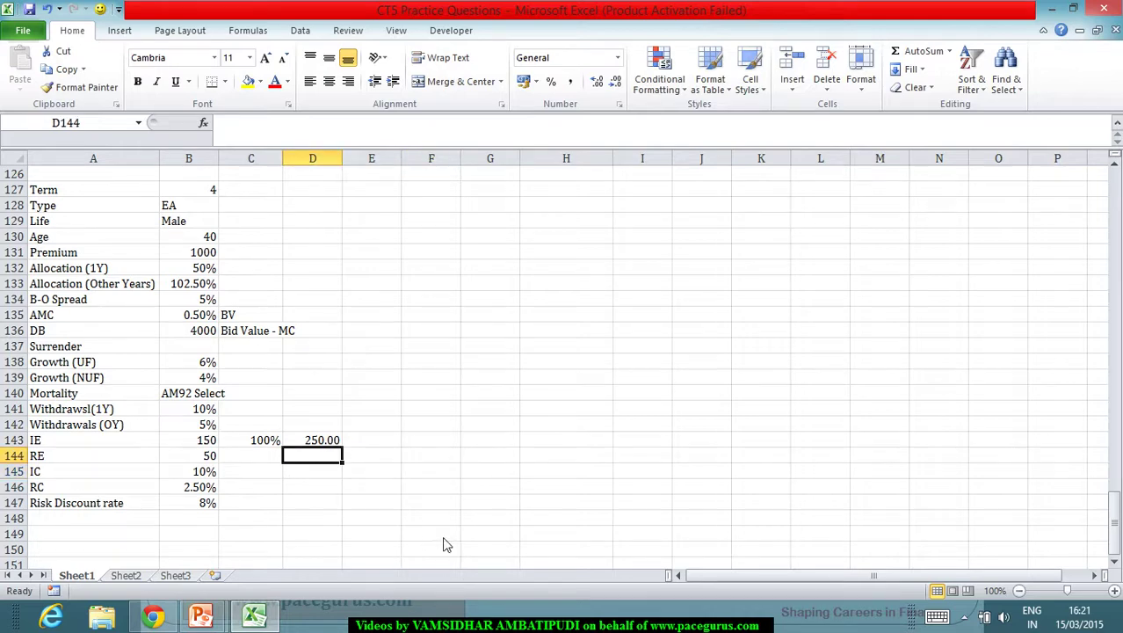
pyautogui.hotkey('alt', 'Tab')
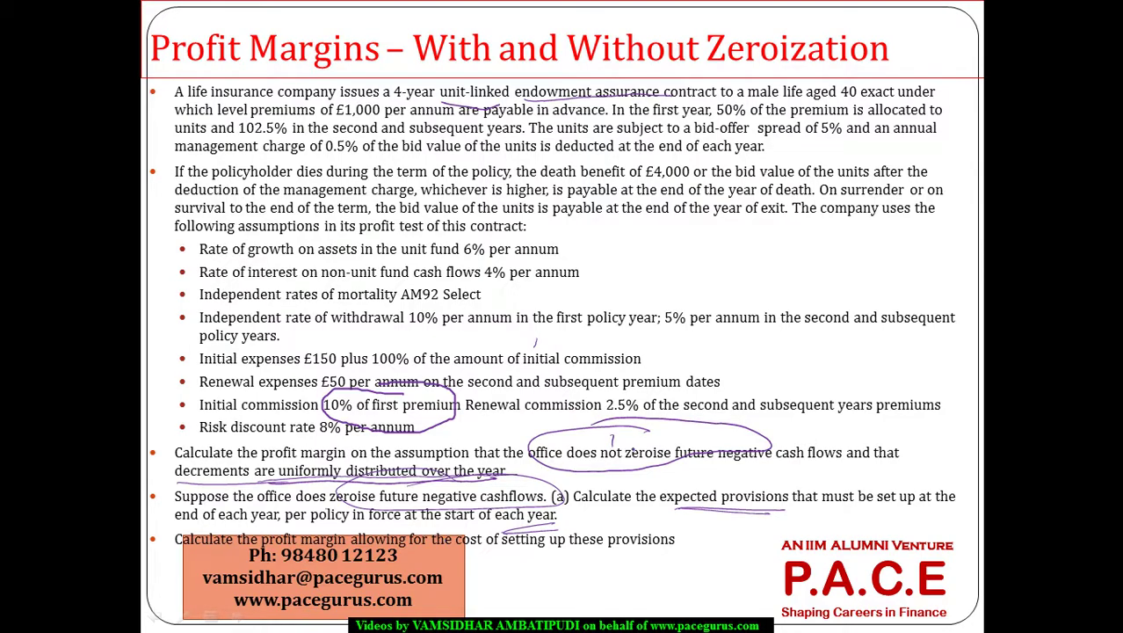
pyautogui.hotkey('alt', 'Tab')
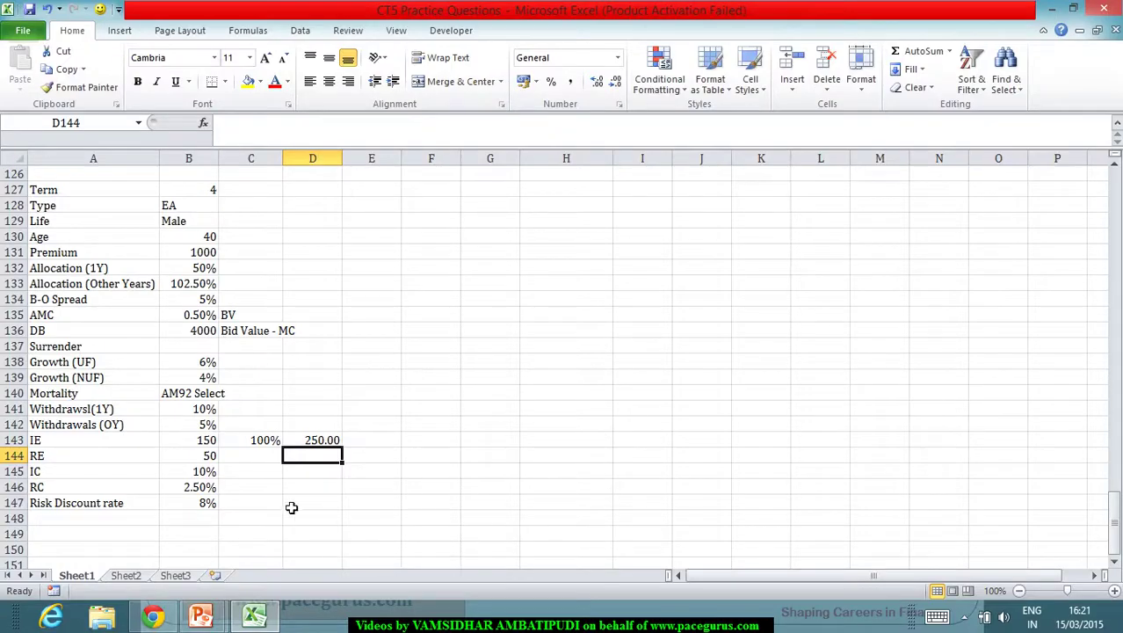
pyautogui.click(315, 444)
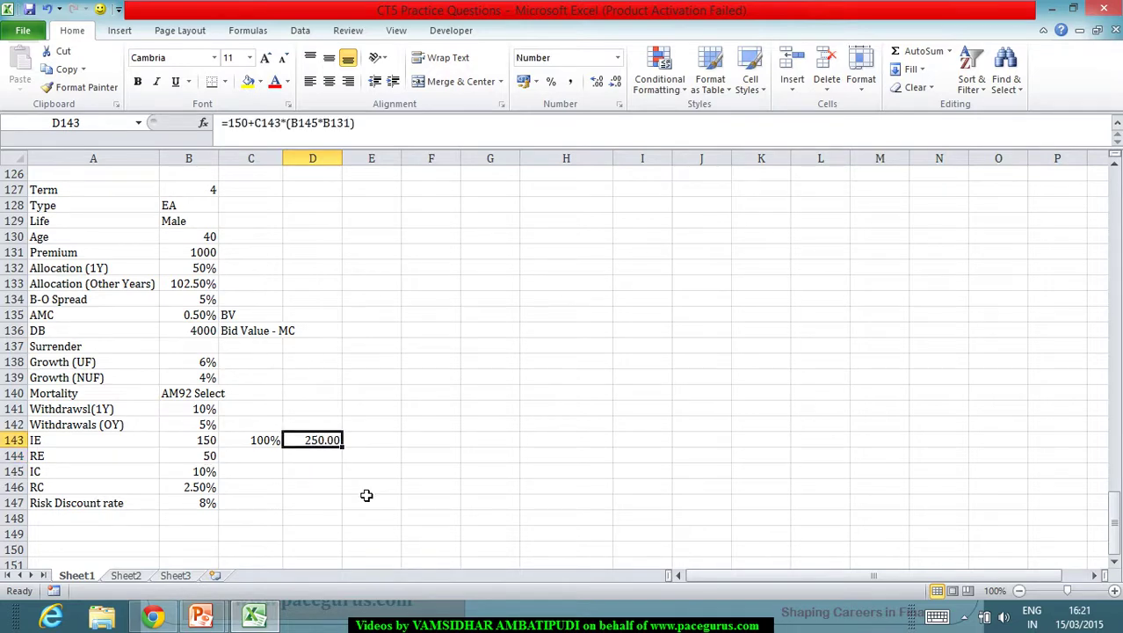
pyautogui.hotkey('alt', 'Tab')
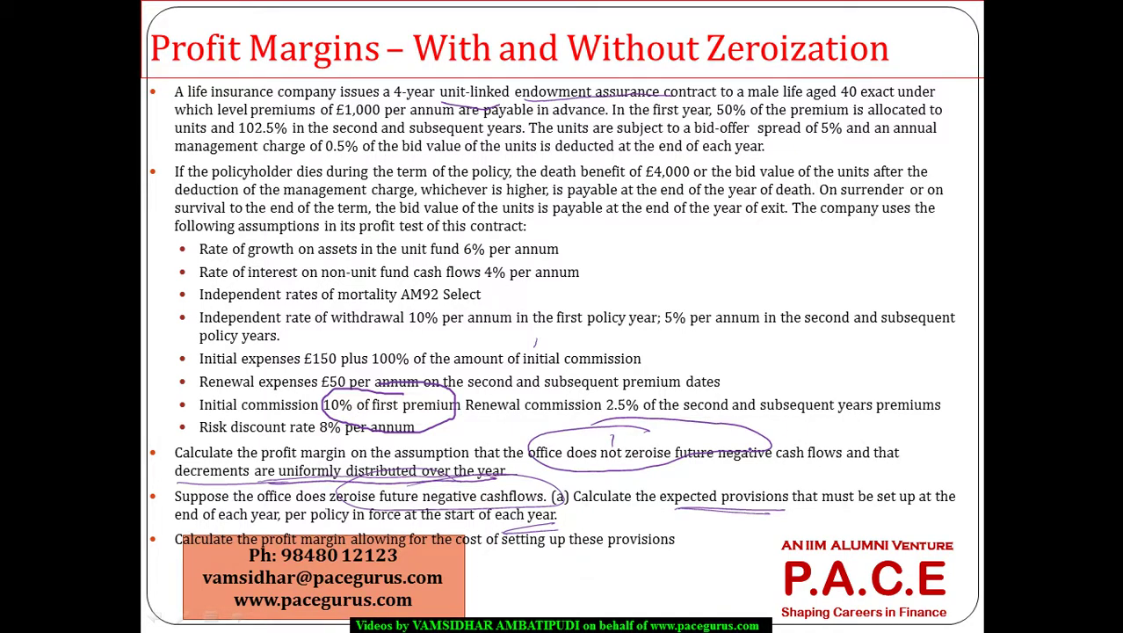
pyautogui.hotkey('alt', 'Tab')
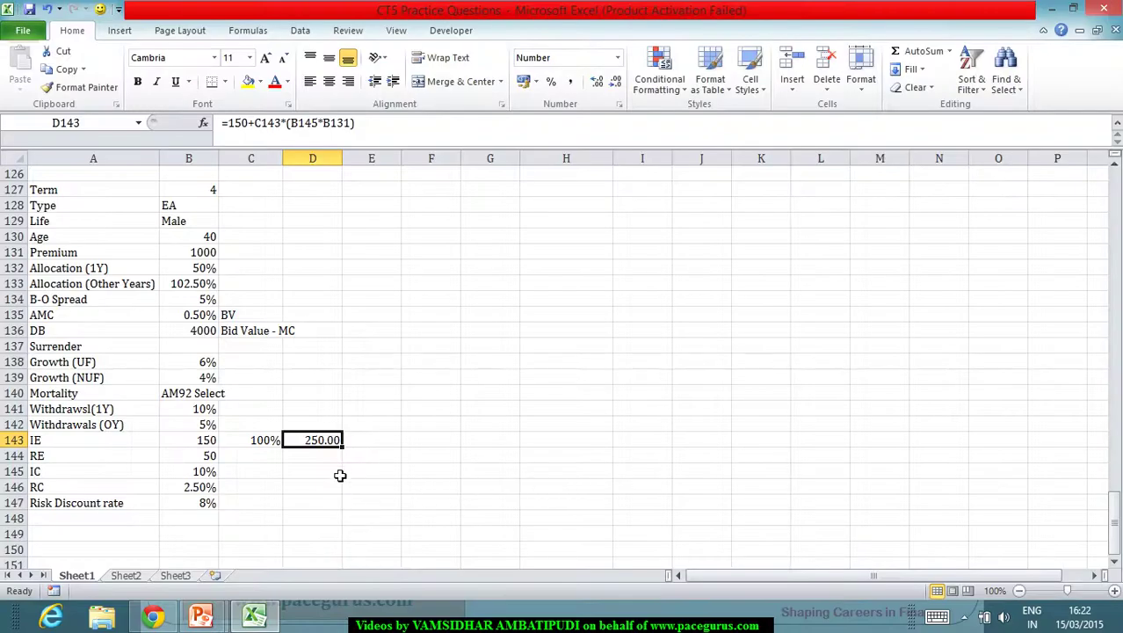
# Enter the formula =B146*B131 in D144, in the RE row, multiplying the renewal commission rate by the premium
pyautogui.press('Down')
pyautogui.write('=2.5')
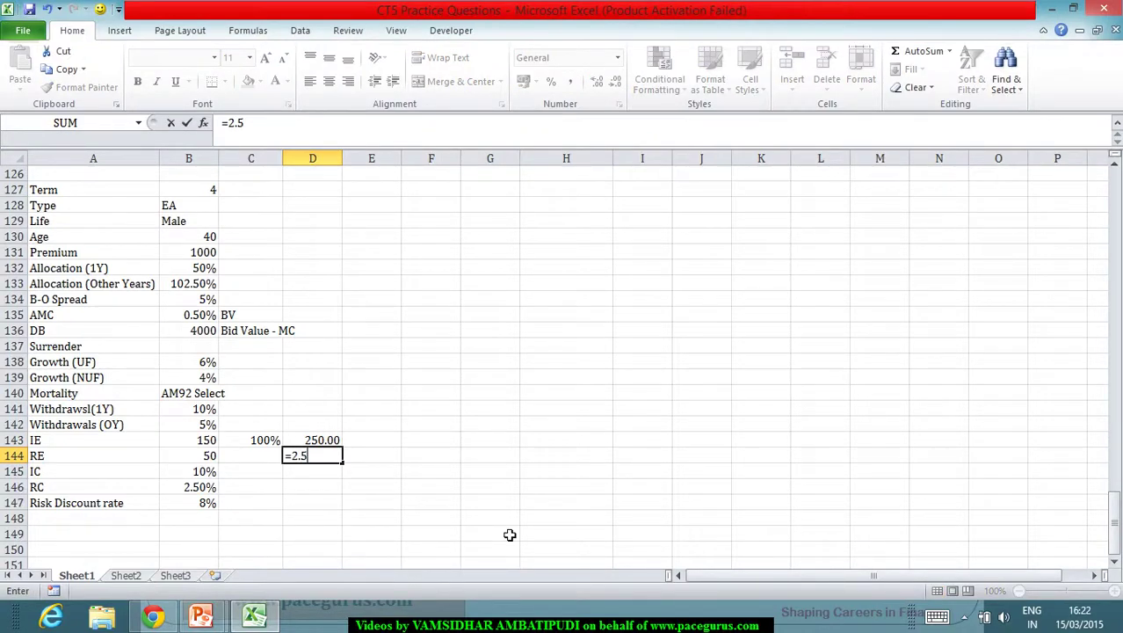
pyautogui.press('Escape')
pyautogui.write('=')
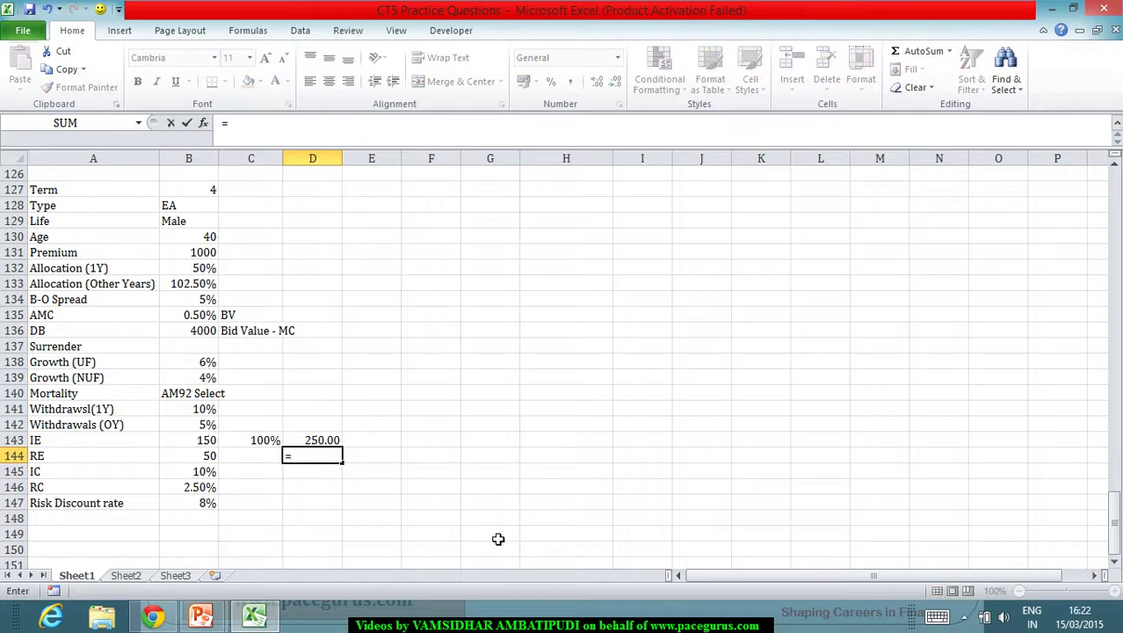
pyautogui.click(196, 489)
pyautogui.write('*')
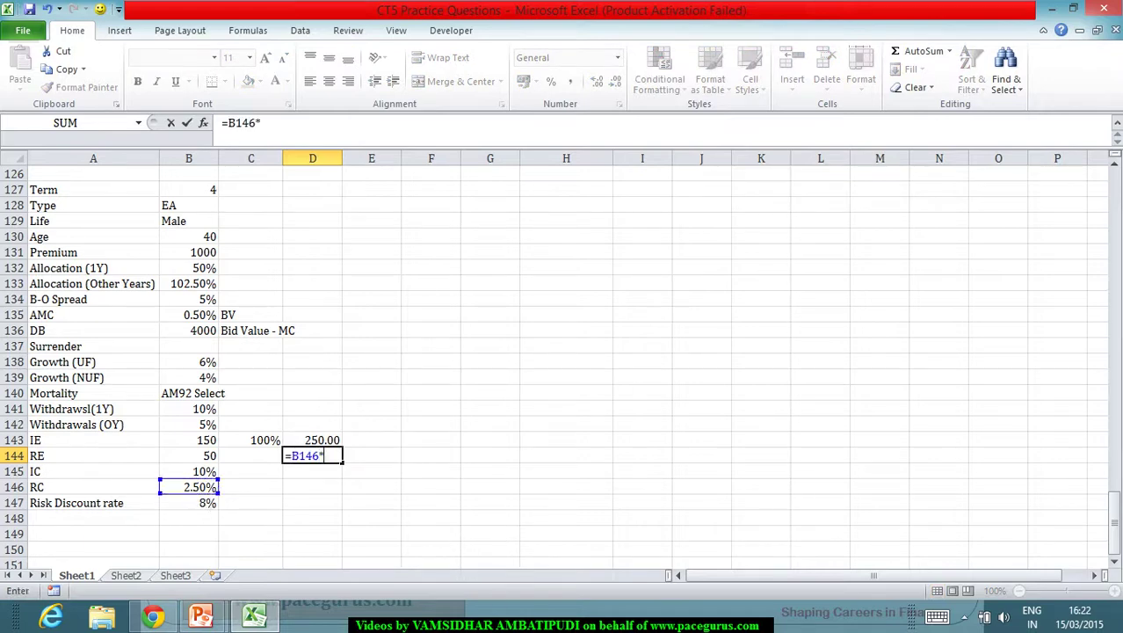
pyautogui.click(207, 254)
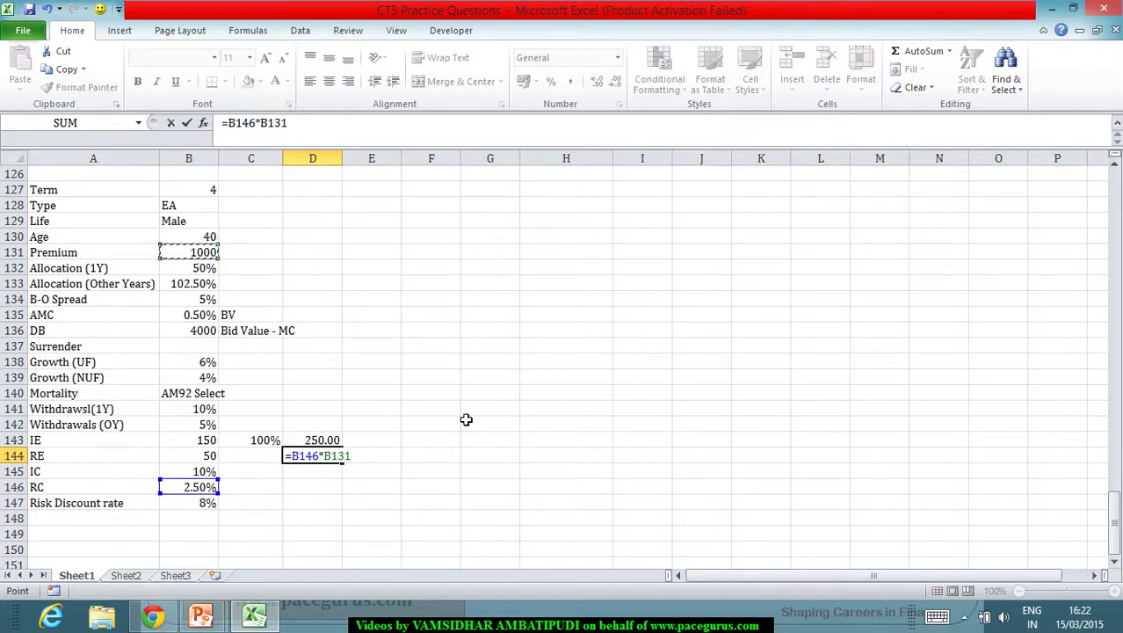
pyautogui.press('Return')
pyautogui.click(325, 456)
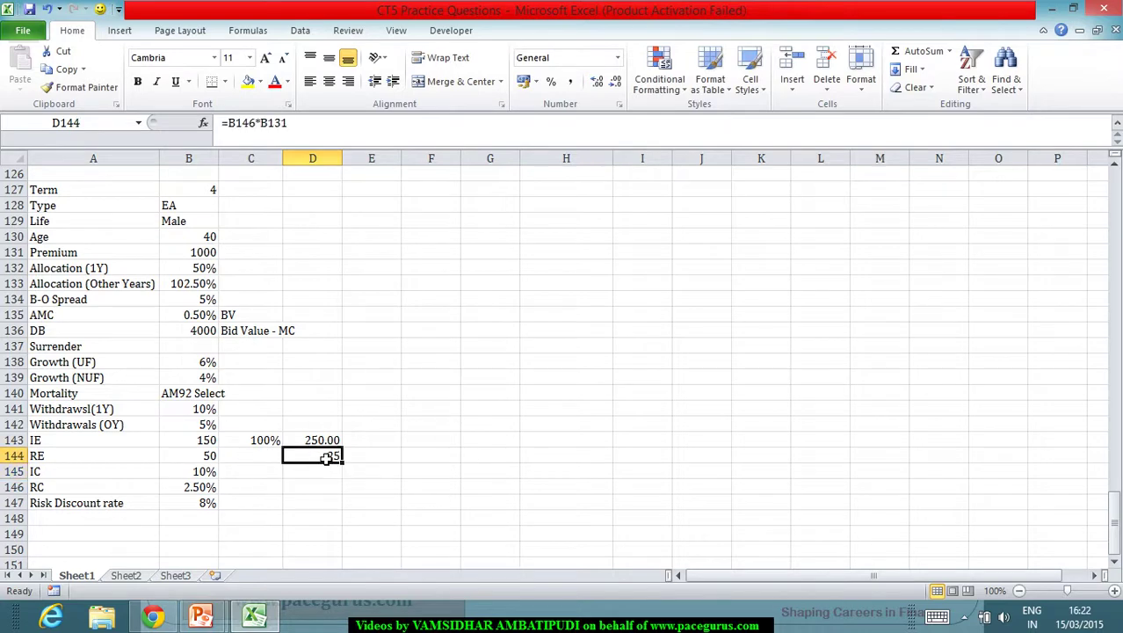
# Calculate the renewal commission amount in C146 with the formula =B146*B131
pyautogui.click(253, 488)
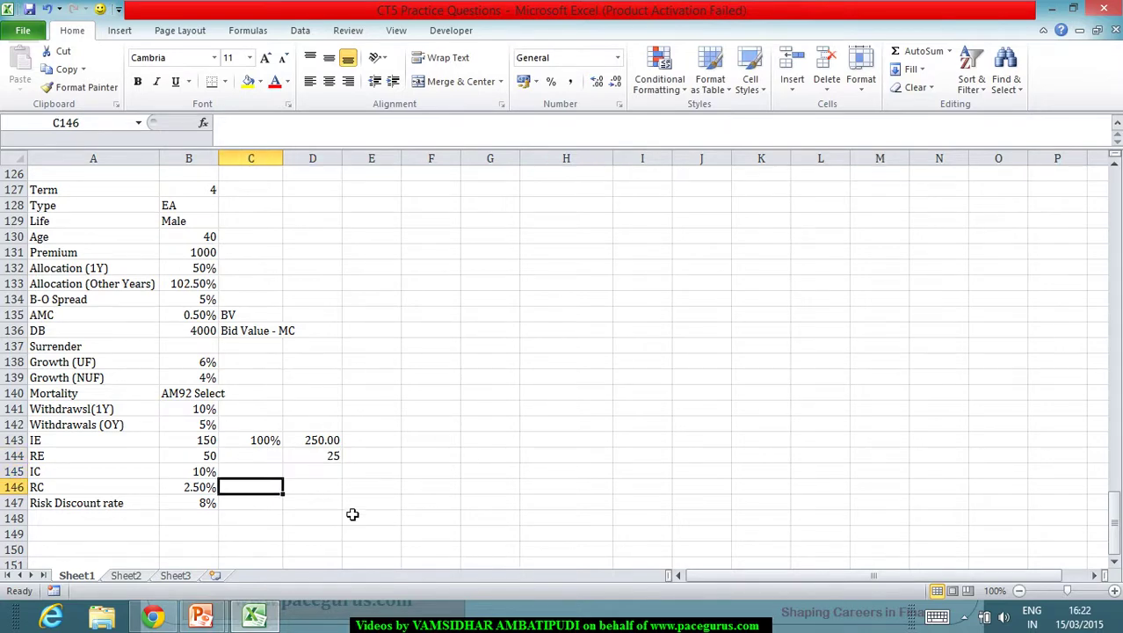
pyautogui.write('=')
pyautogui.click(193, 489)
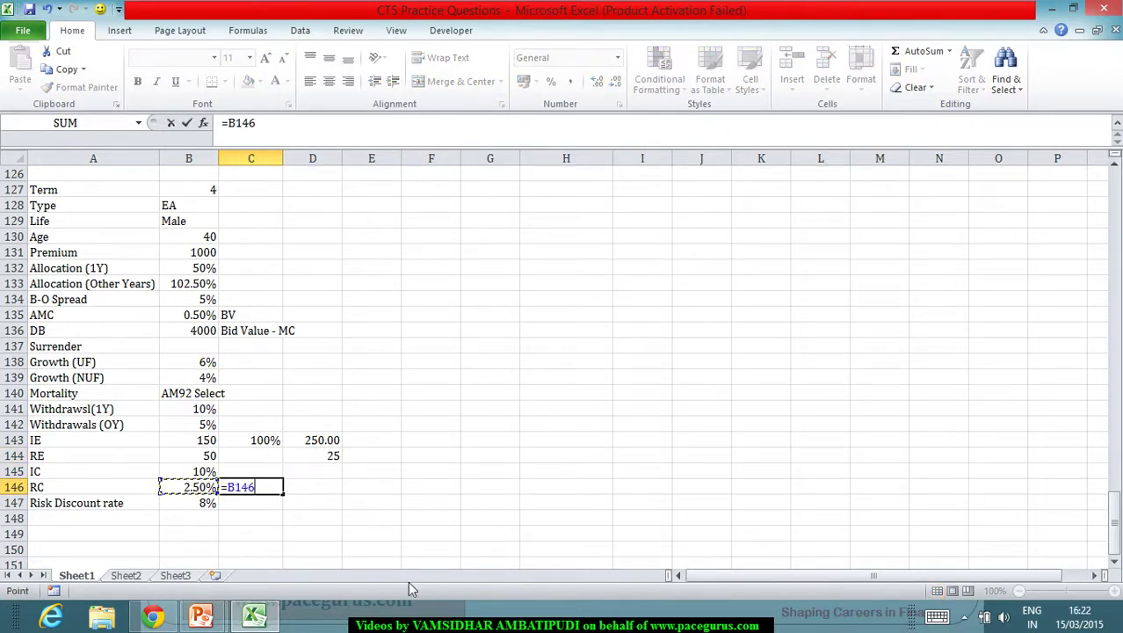
pyautogui.write('*')
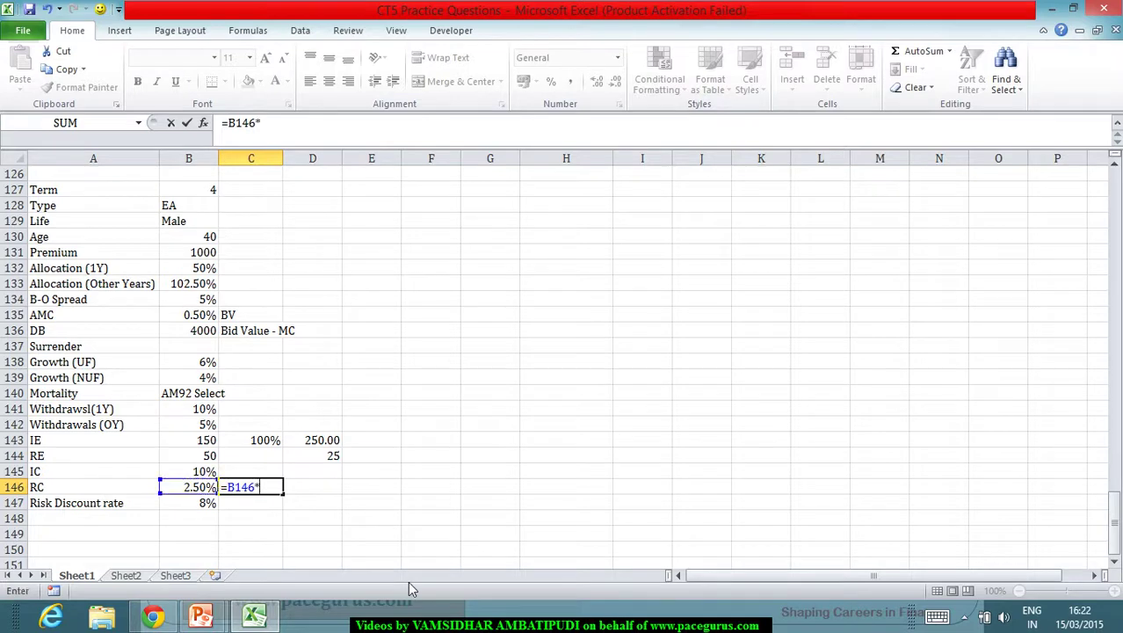
pyautogui.click(203, 253)
pyautogui.press('Return')
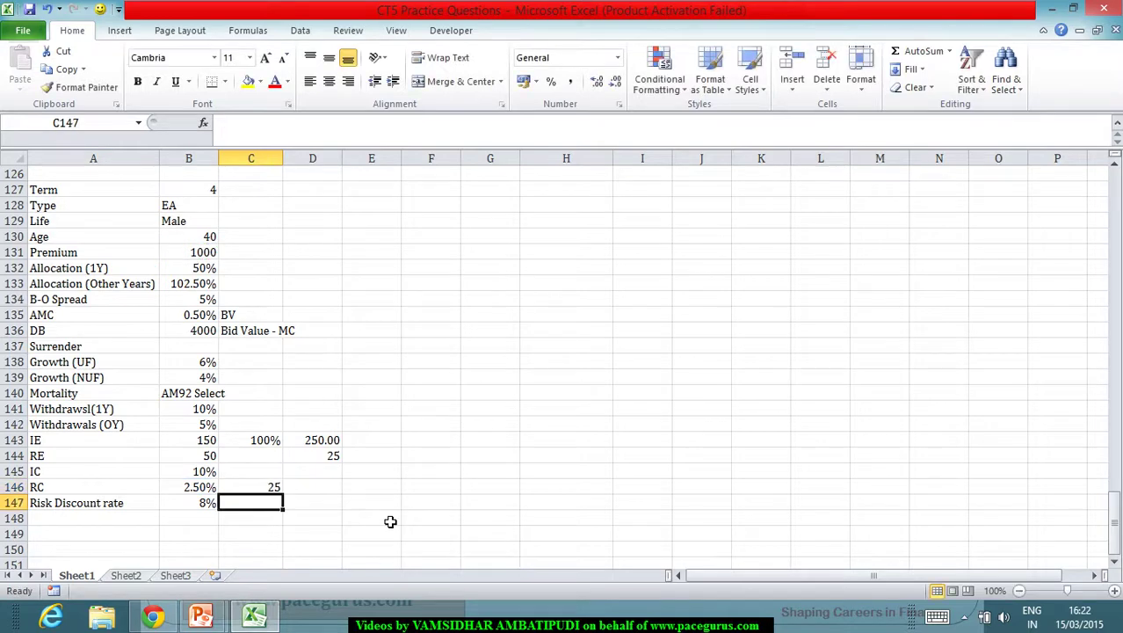
# Calculate the initial commission amount in C145 with the formula =B145*B131
pyautogui.click(211, 473)
pyautogui.click(263, 473)
pyautogui.write('=')
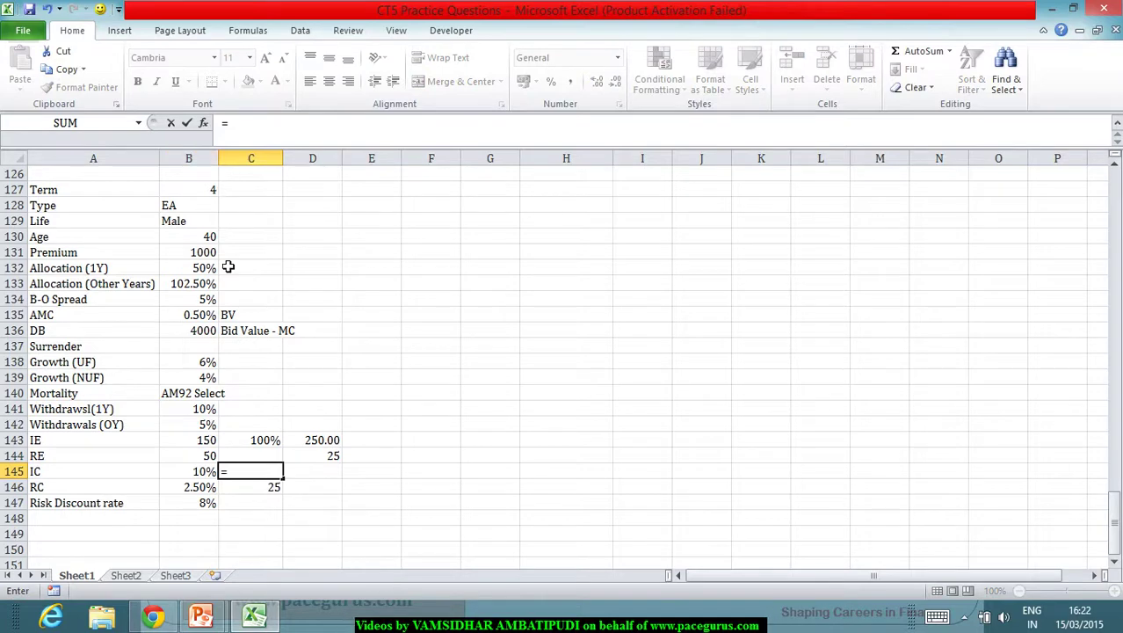
pyautogui.click(211, 472)
pyautogui.write('*')
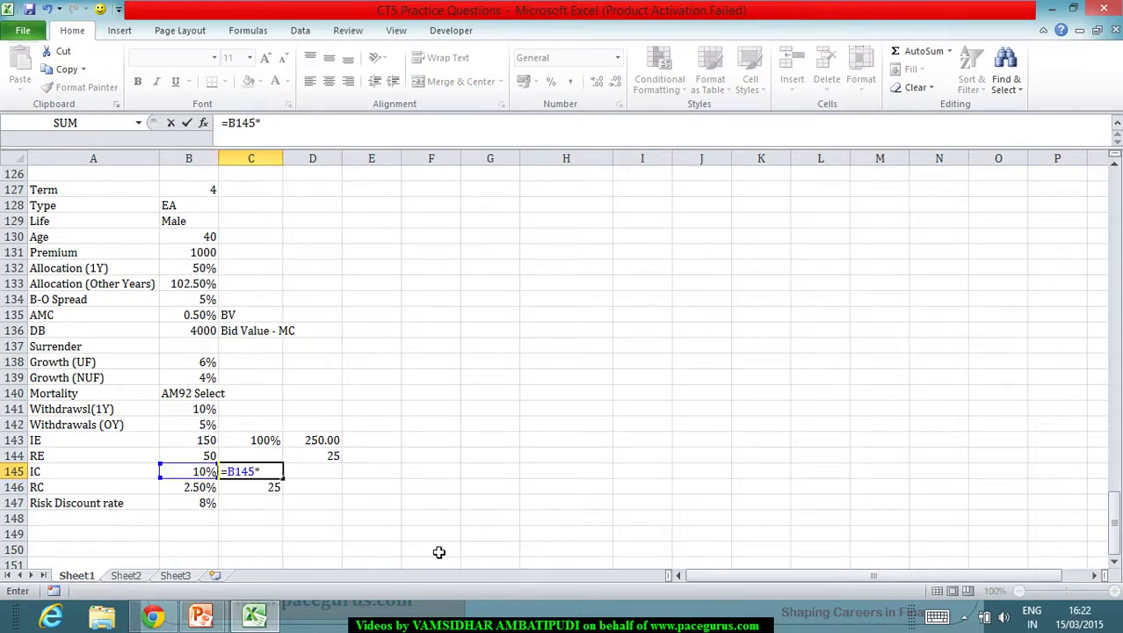
pyautogui.click(199, 253)
pyautogui.press('Return')
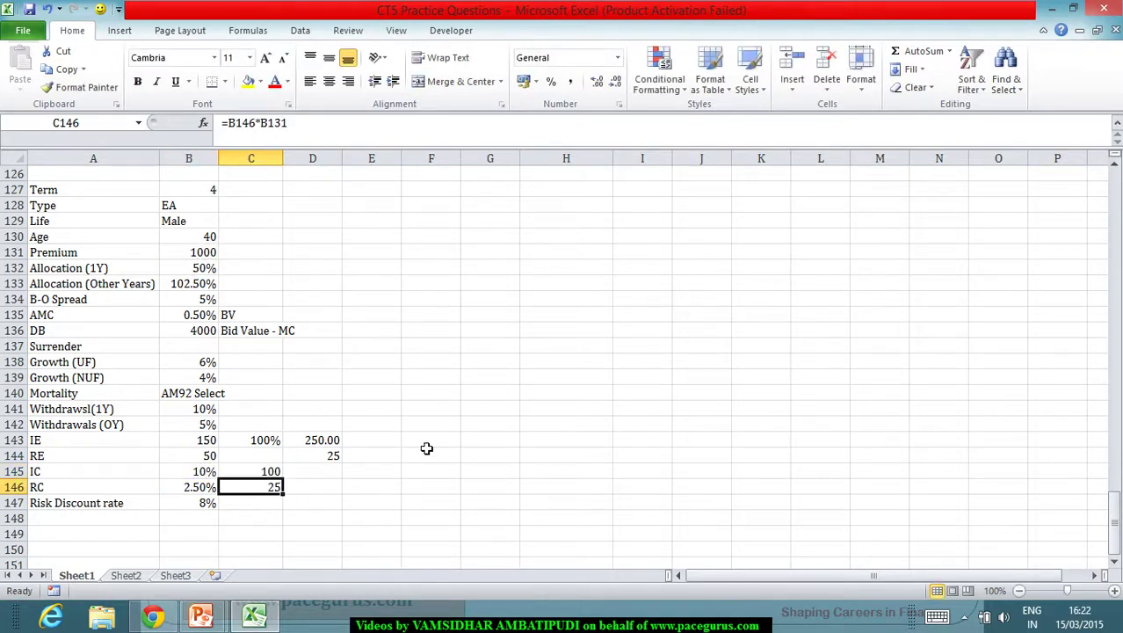
pyautogui.click(278, 473)
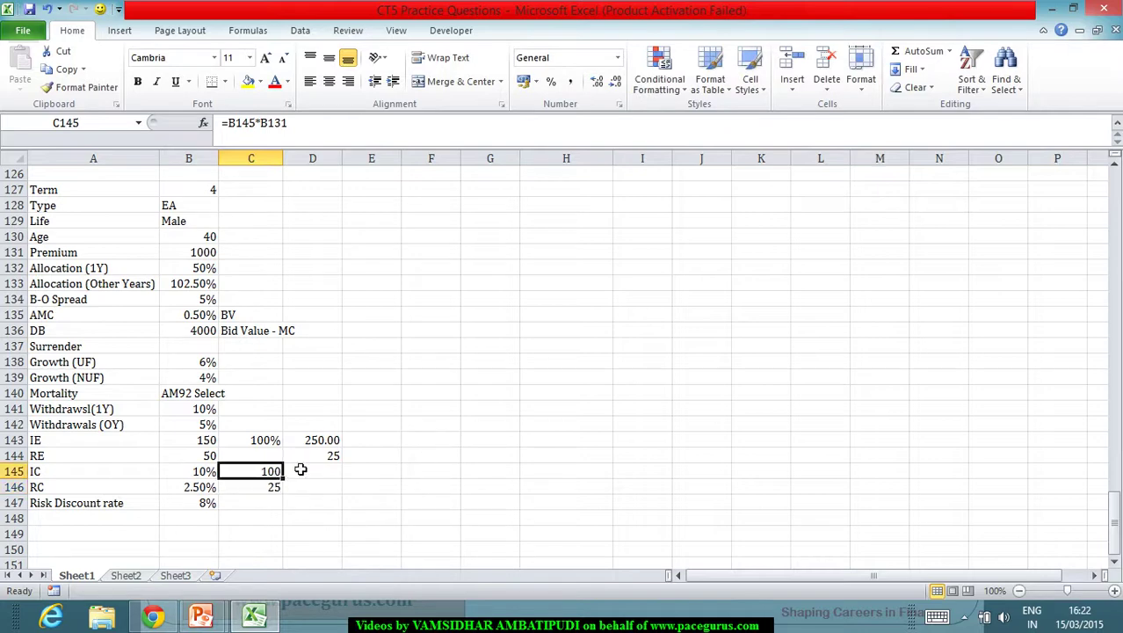
pyautogui.click(326, 446)
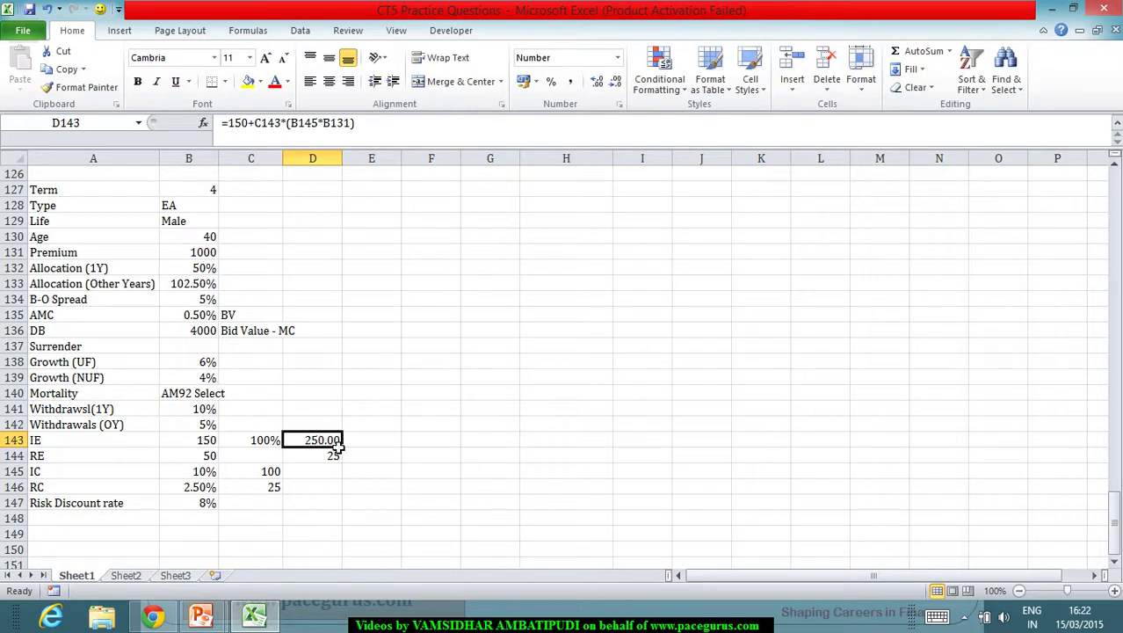
pyautogui.click(398, 444)
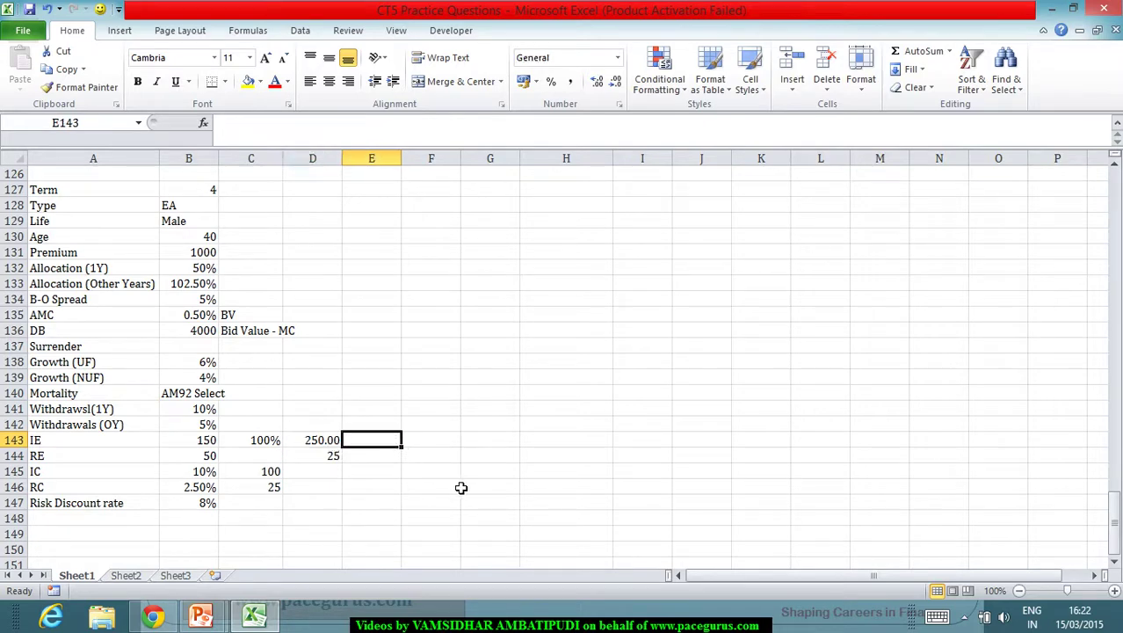
pyautogui.write('=')
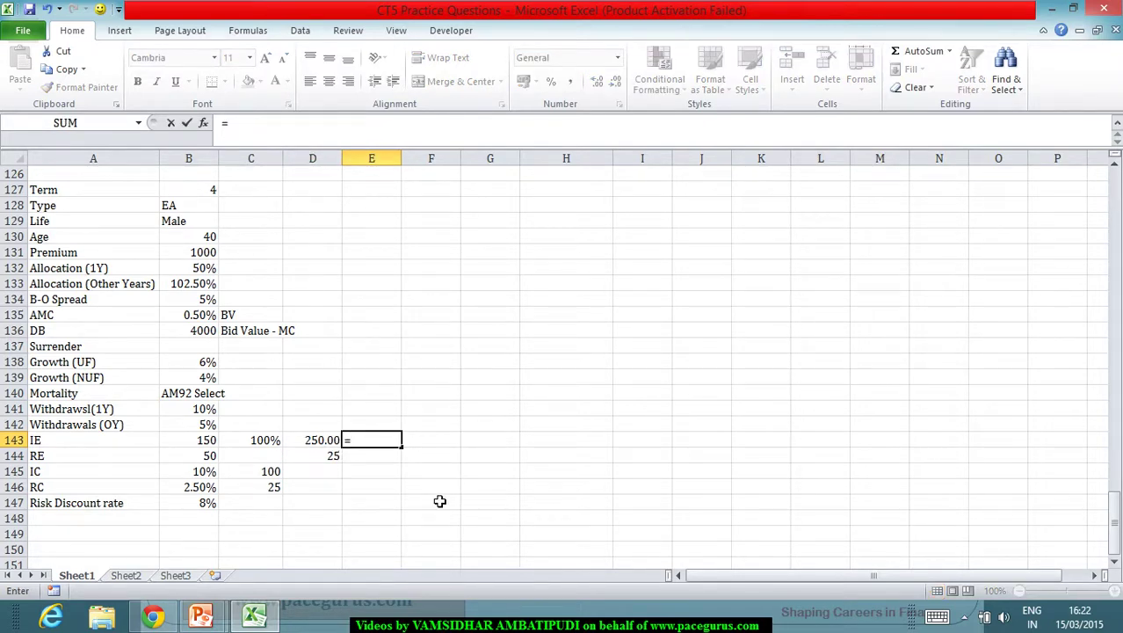
pyautogui.press('Escape')
# Add an "IE + IC" row in A148 and total the initial expense and commission in B148 with =D143+C145
pyautogui.click(61, 519)
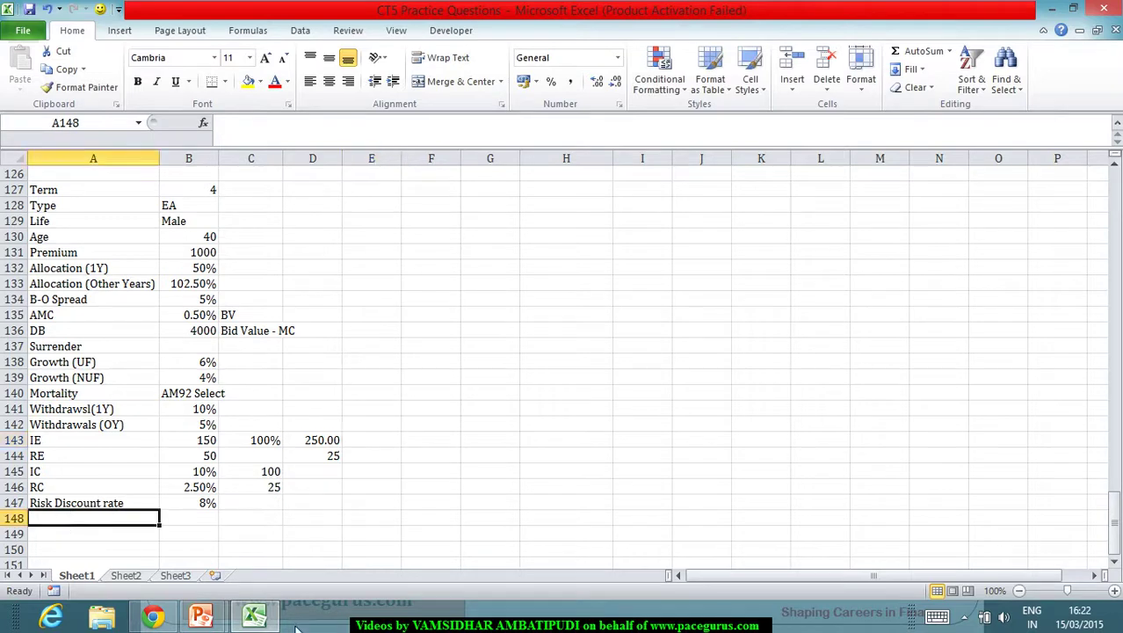
pyautogui.write('IE + IC')
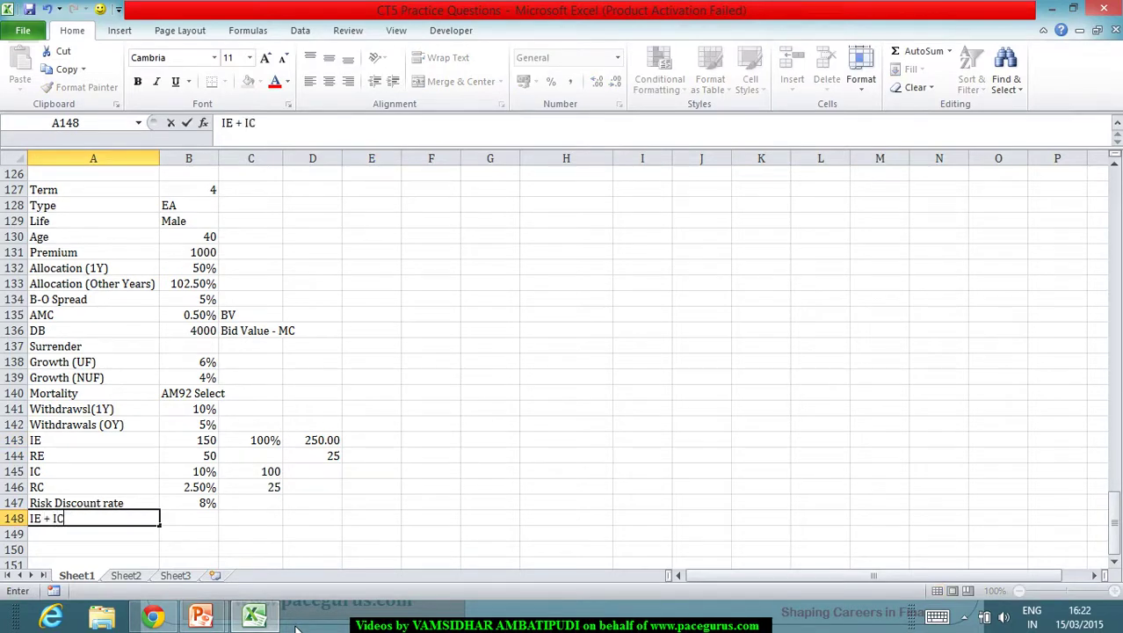
pyautogui.press('Tab')
pyautogui.write('=')
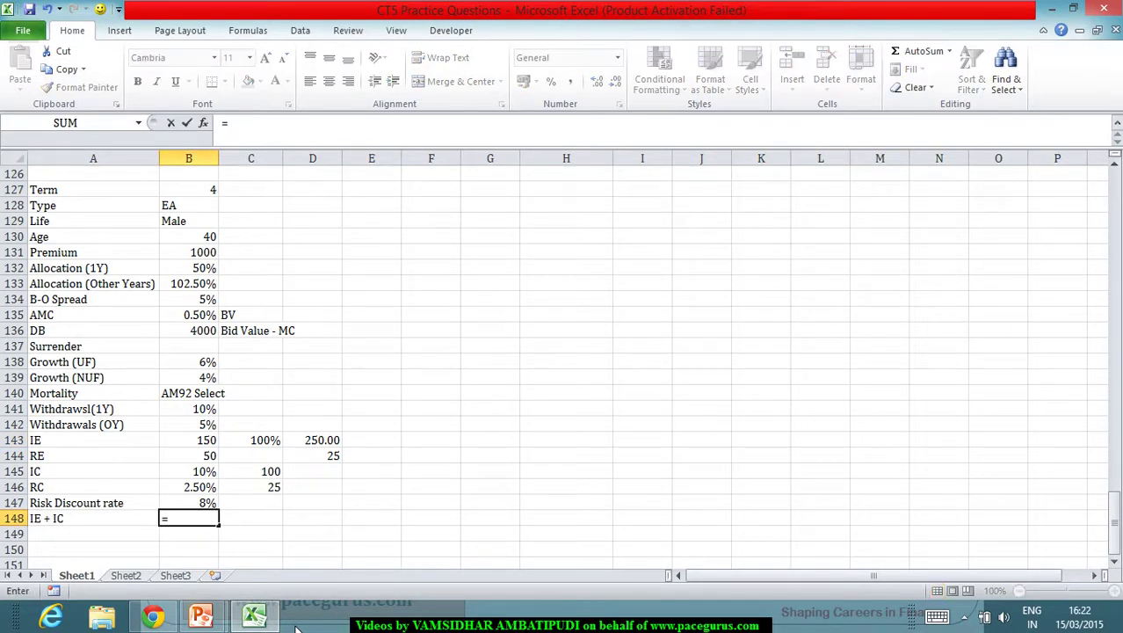
pyautogui.click(325, 442)
pyautogui.write('+')
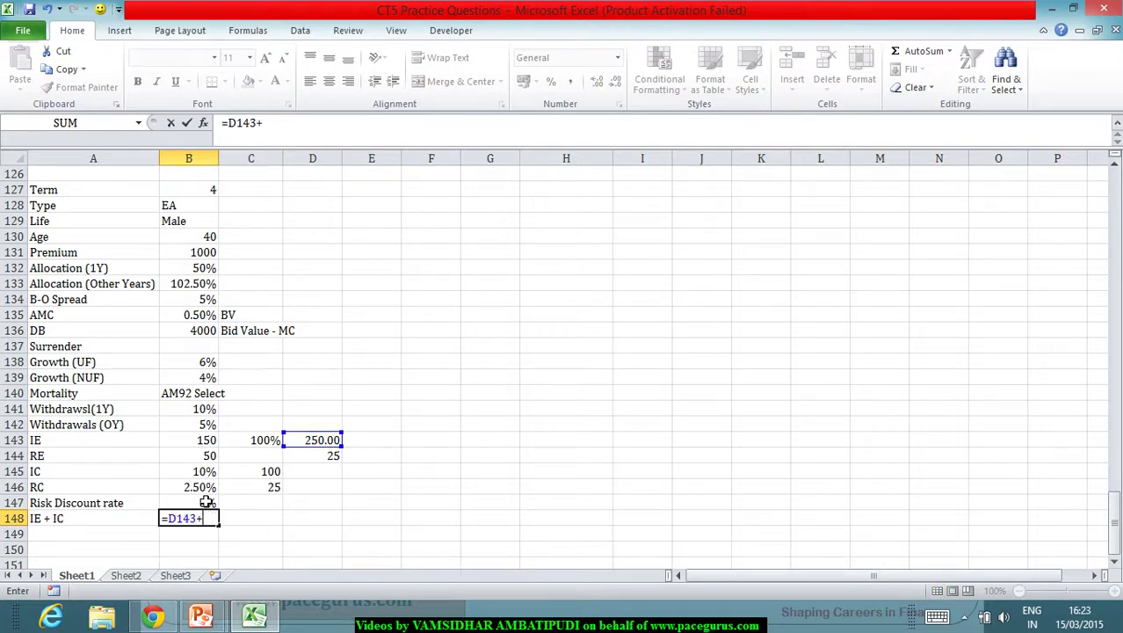
pyautogui.click(264, 472)
pyautogui.press('Return')
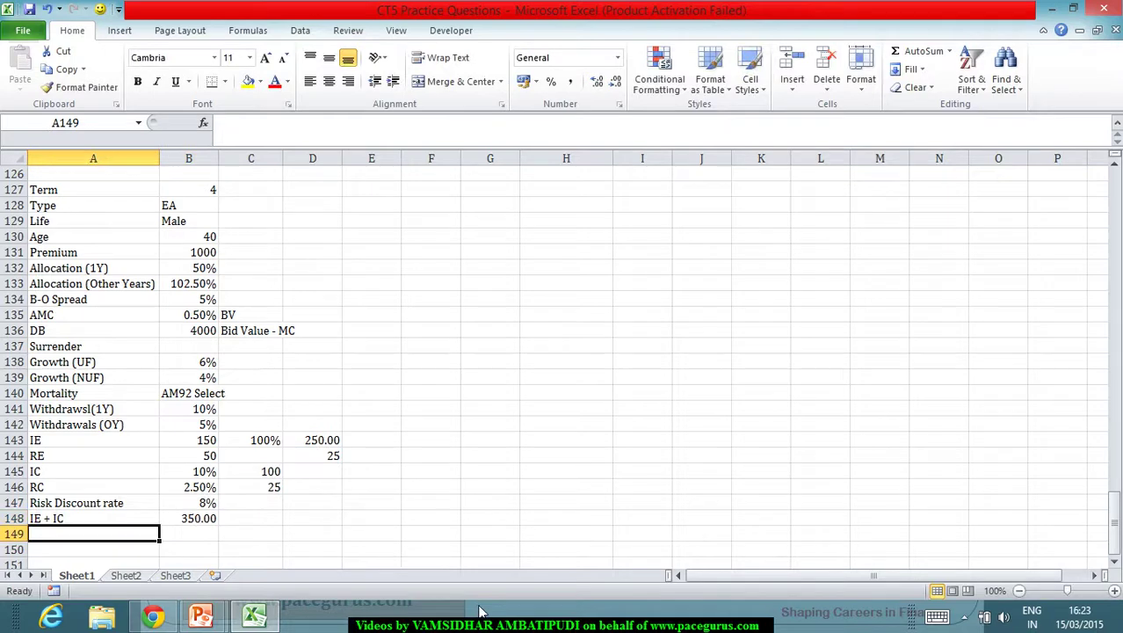
# Add an "RC+RE" row in A149 and calculate its total in B149 with the formula =D144+B144
pyautogui.write('RC')
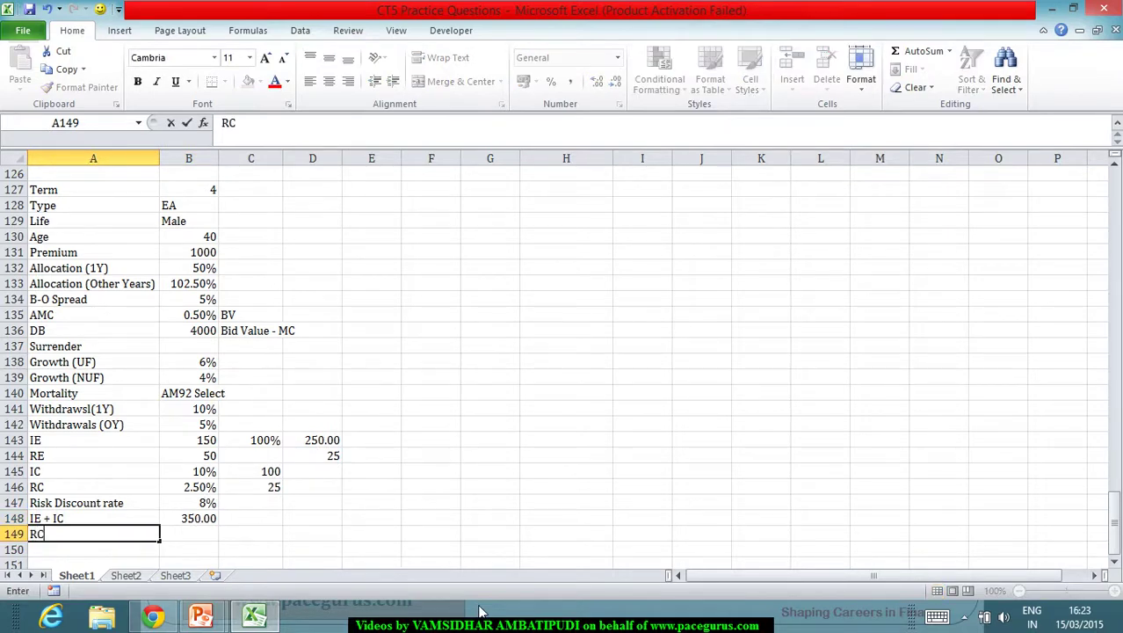
pyautogui.write('+RE')
pyautogui.press('Tab')
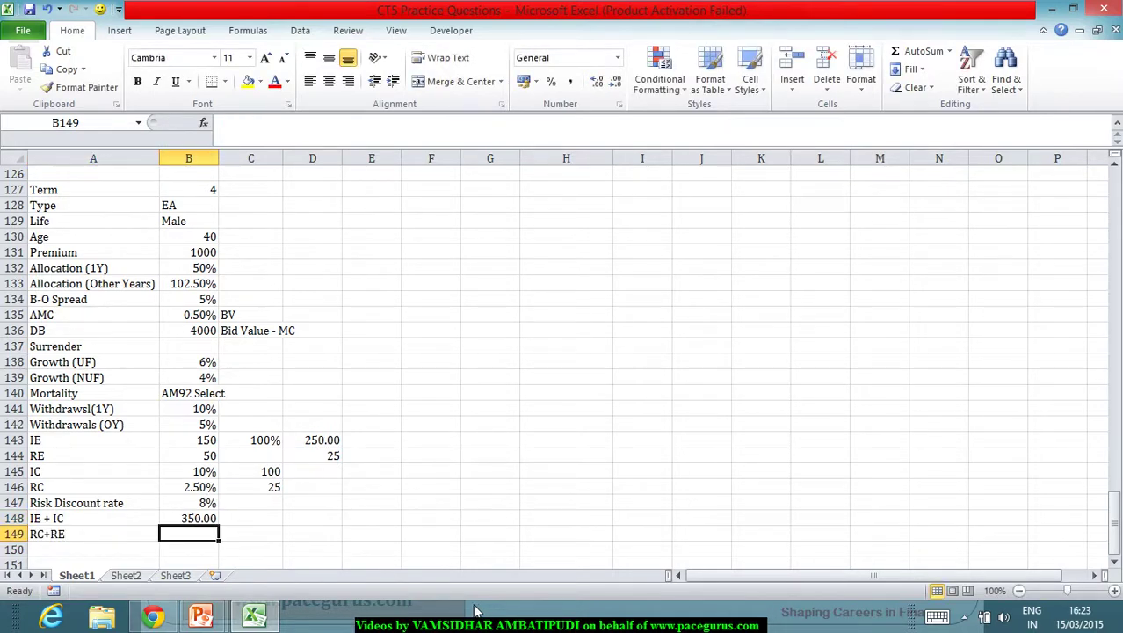
pyautogui.write('=')
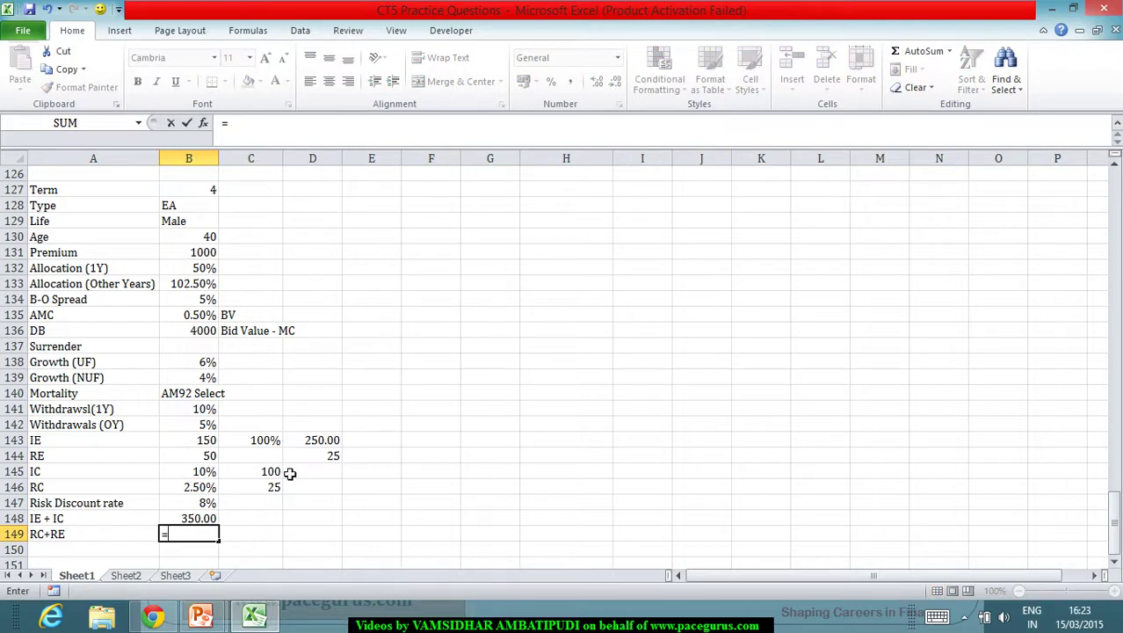
pyautogui.click(314, 470)
pyautogui.click(314, 456)
pyautogui.write('+')
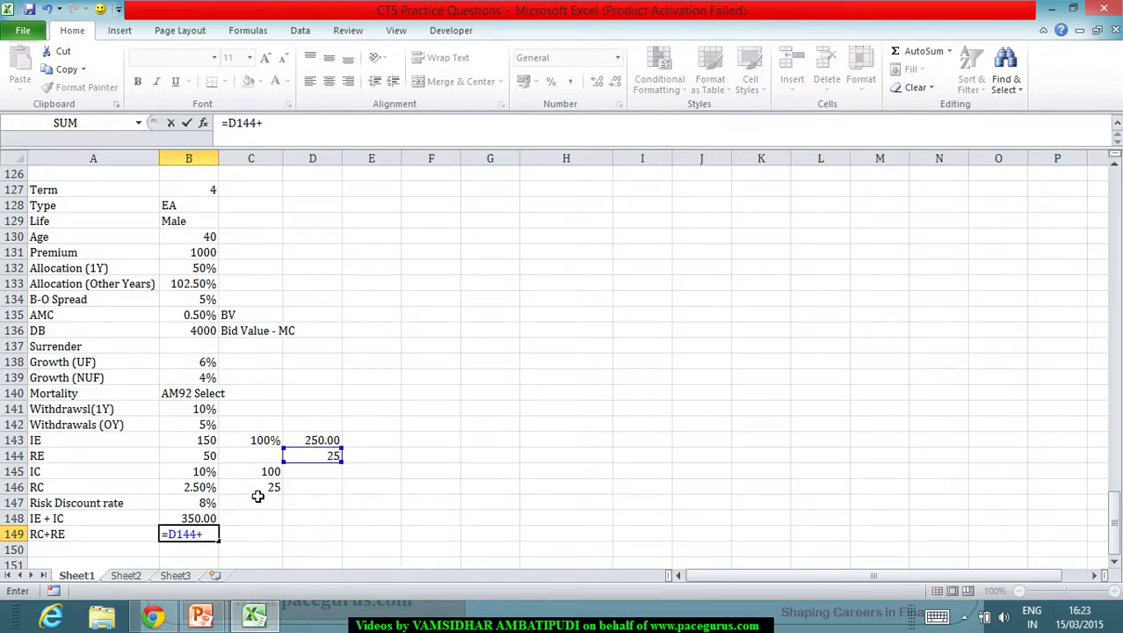
pyautogui.click(212, 456)
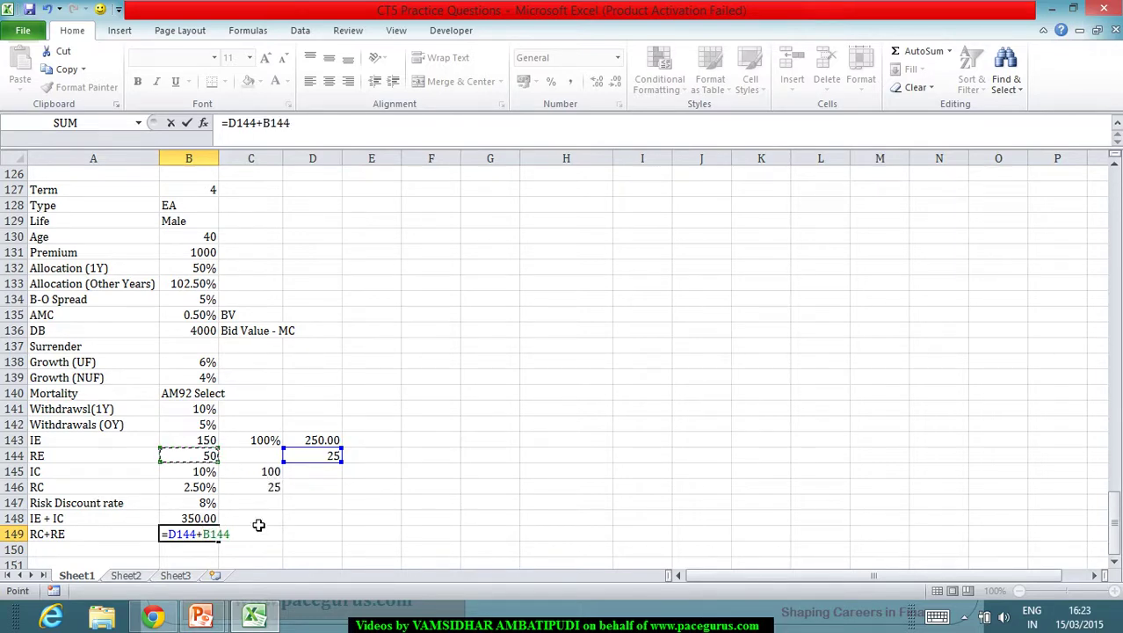
pyautogui.press('Return')
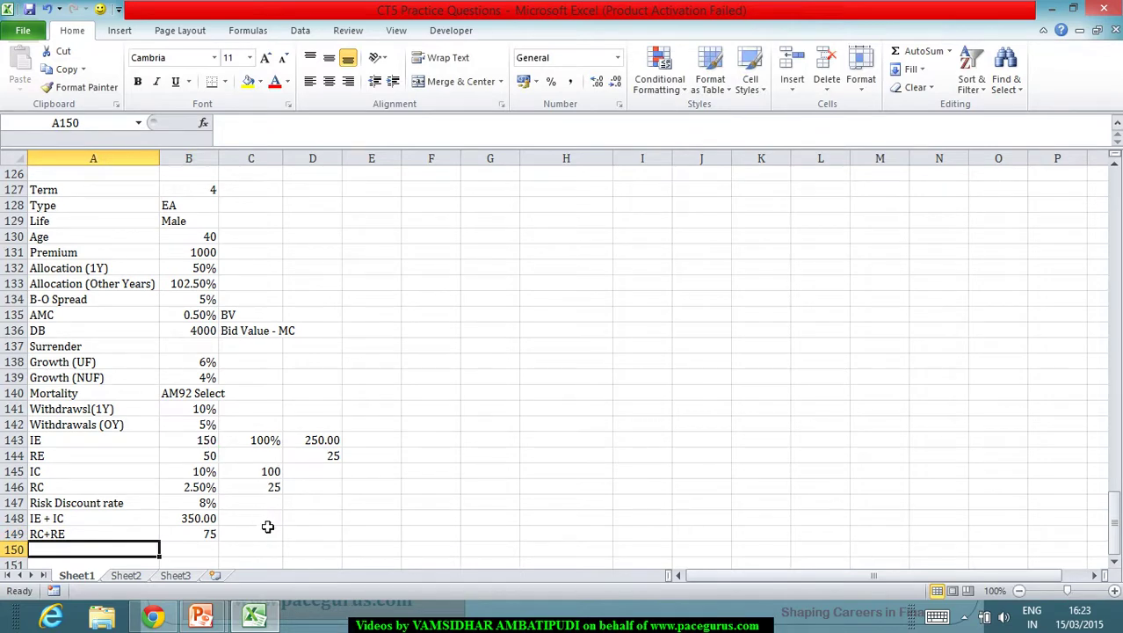
# Enter the table heading MDC in F127, beside the policy inputs
pyautogui.click(413, 191)
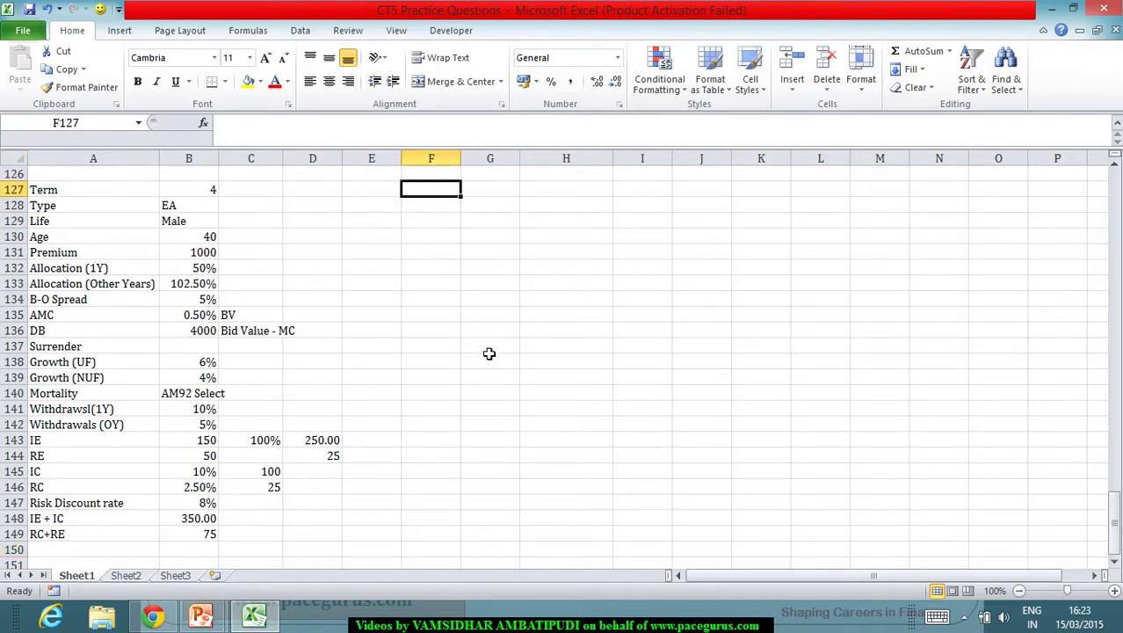
pyautogui.write('MDC')
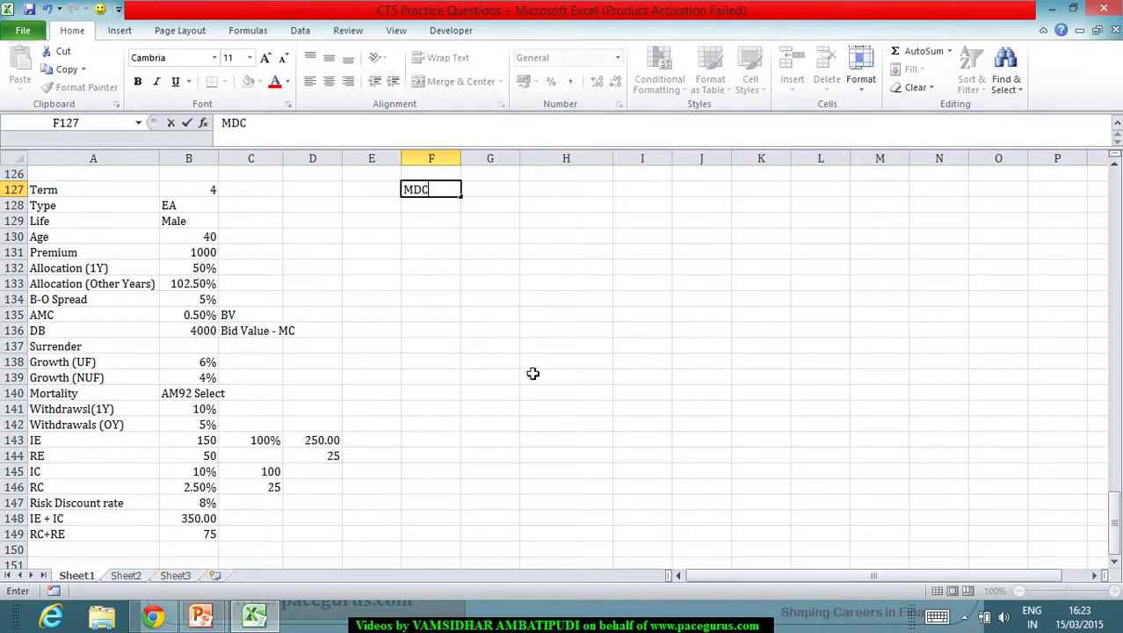
pyautogui.press('Return')
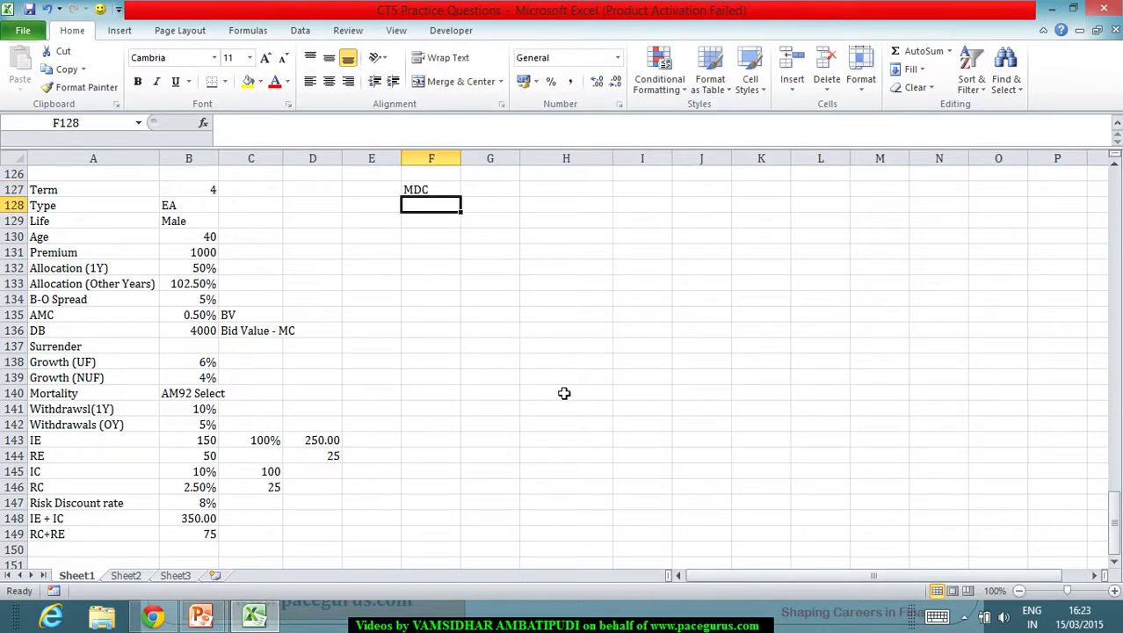
pyautogui.press('Return')
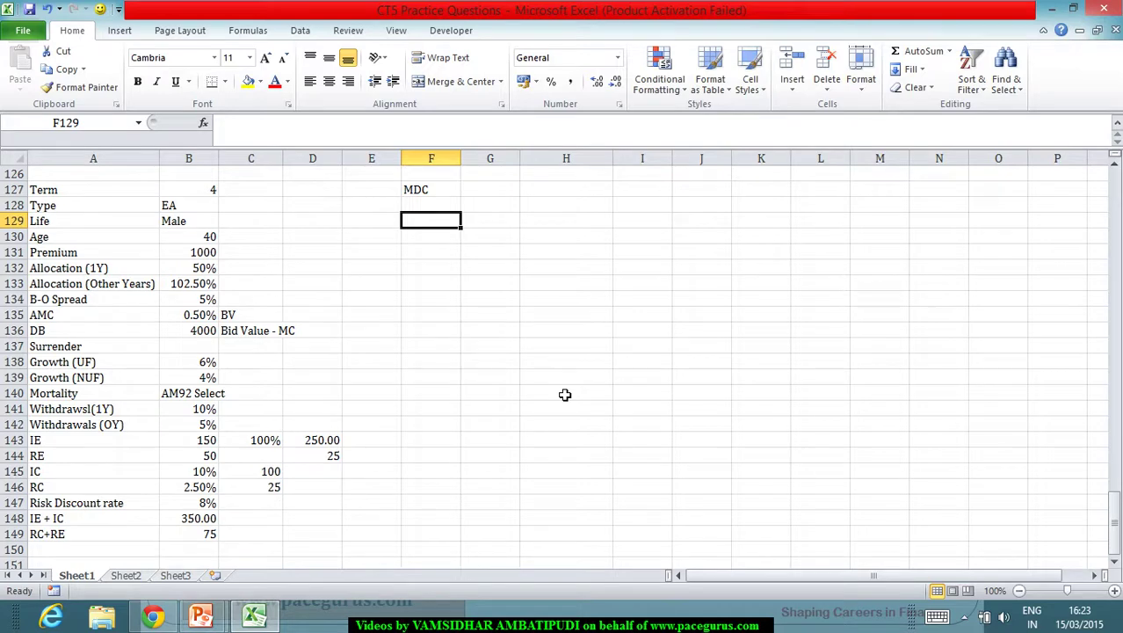
# Add an x column headed in F129 and fill F130:F133 with the ages 40 to 43
pyautogui.write('x')
pyautogui.press('Return')
pyautogui.write('40')
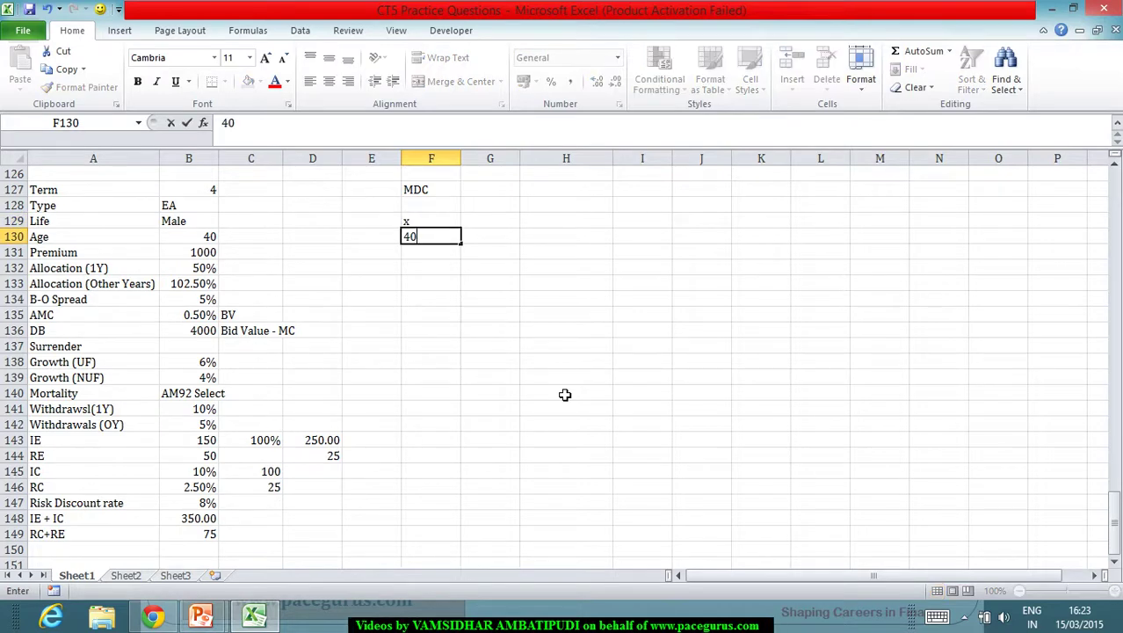
pyautogui.press('Return')
pyautogui.write('41')
pyautogui.press('Return')
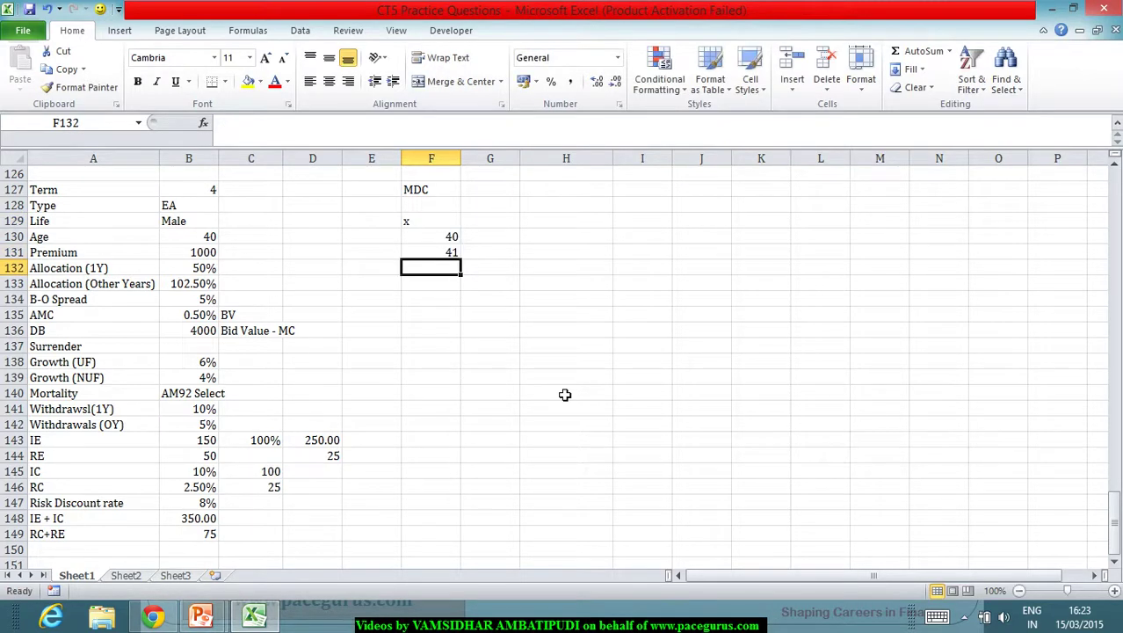
pyautogui.moveTo(441, 237); pyautogui.dragTo(502, 278)
# Add the column heading qx(d) in G129 and enter the mortality rate .000788 for age 40 in G130
pyautogui.click(502, 233)
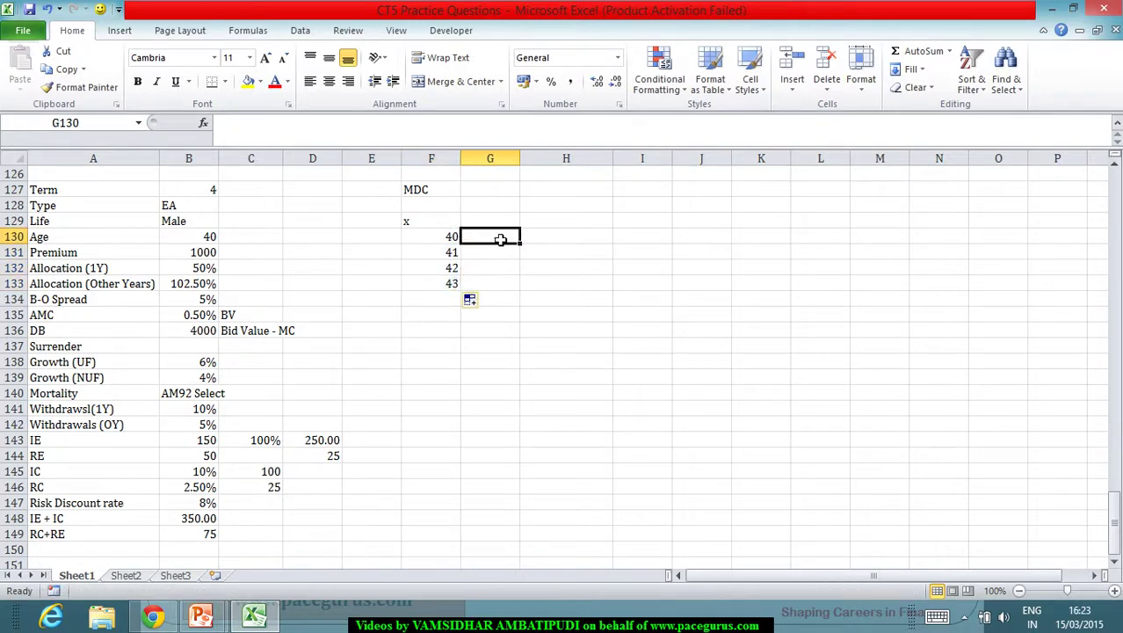
pyautogui.click(497, 224)
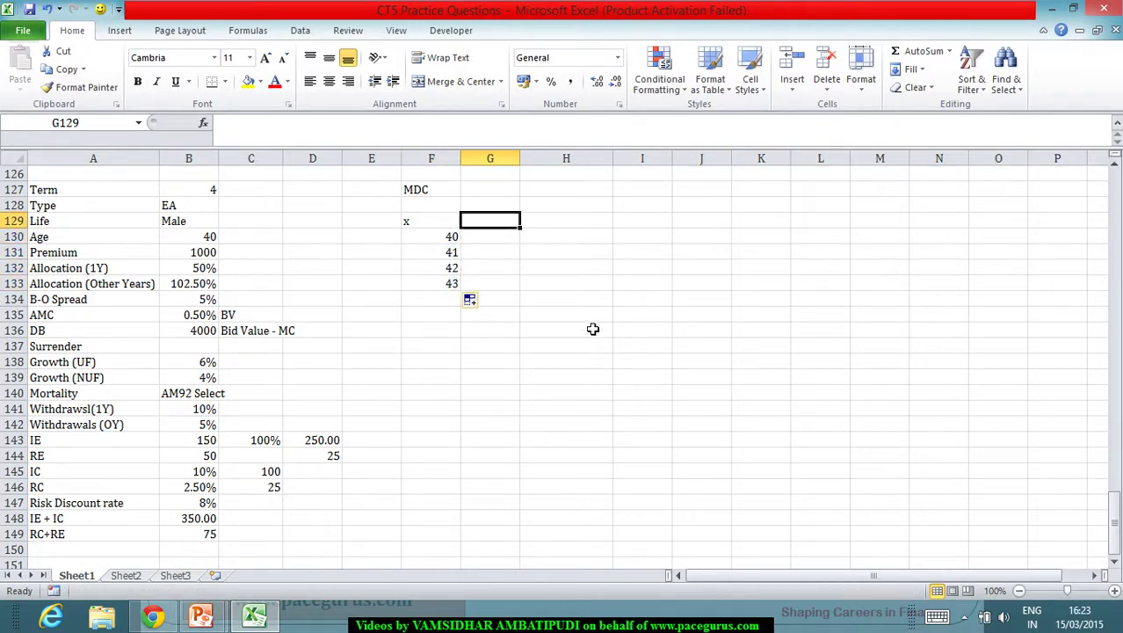
pyautogui.write('qx')
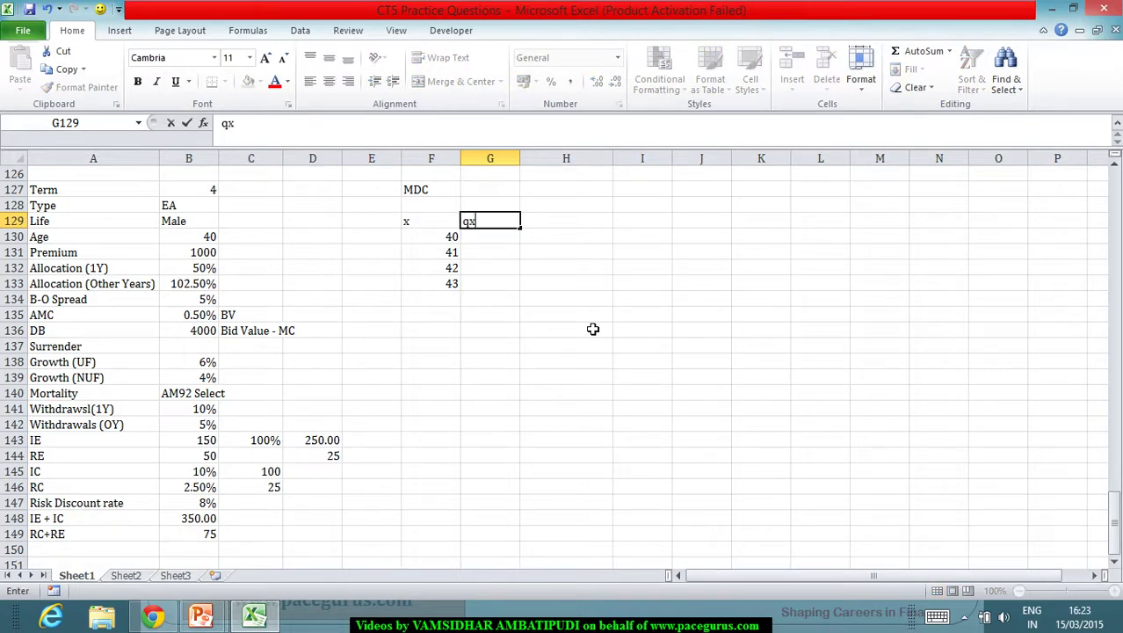
pyautogui.write('(d)')
pyautogui.press('Return')
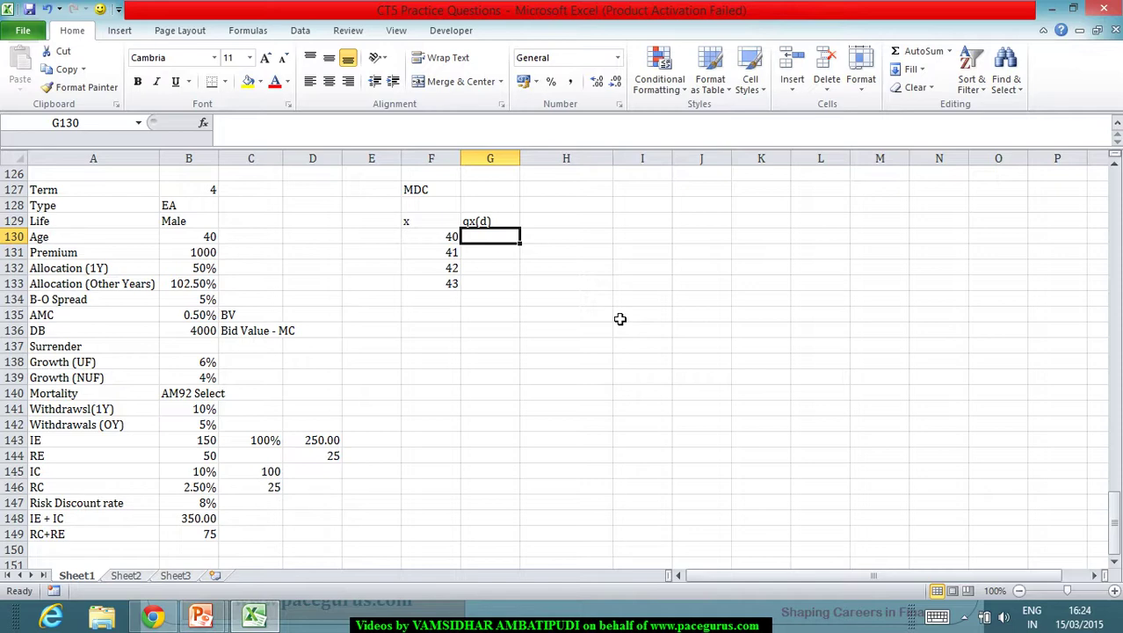
pyautogui.write('.0')
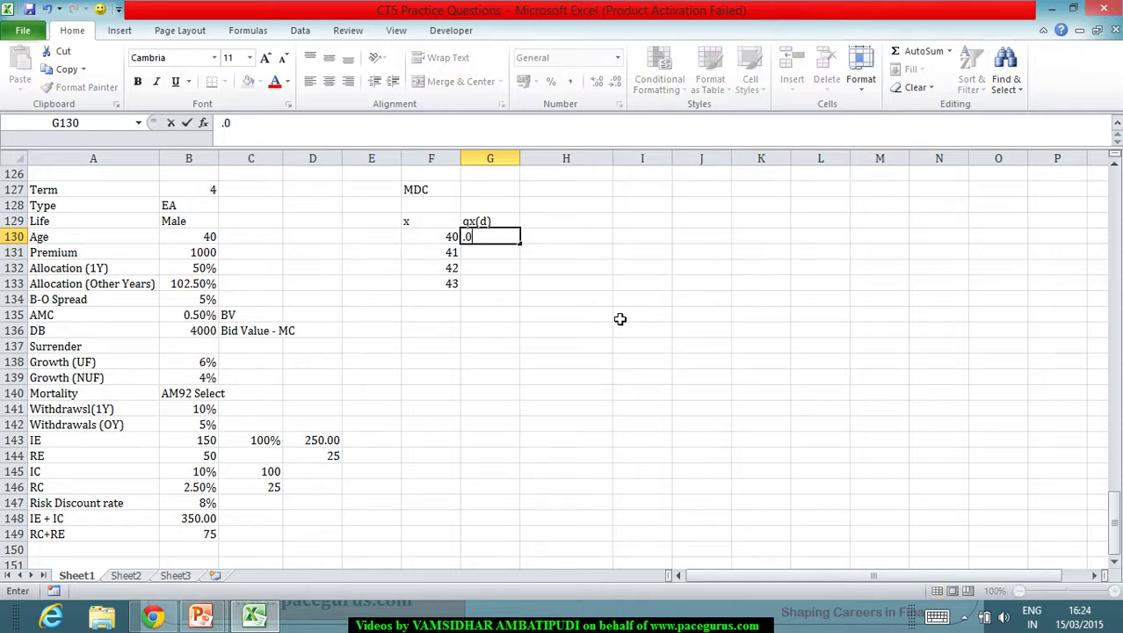
pyautogui.write('007888')
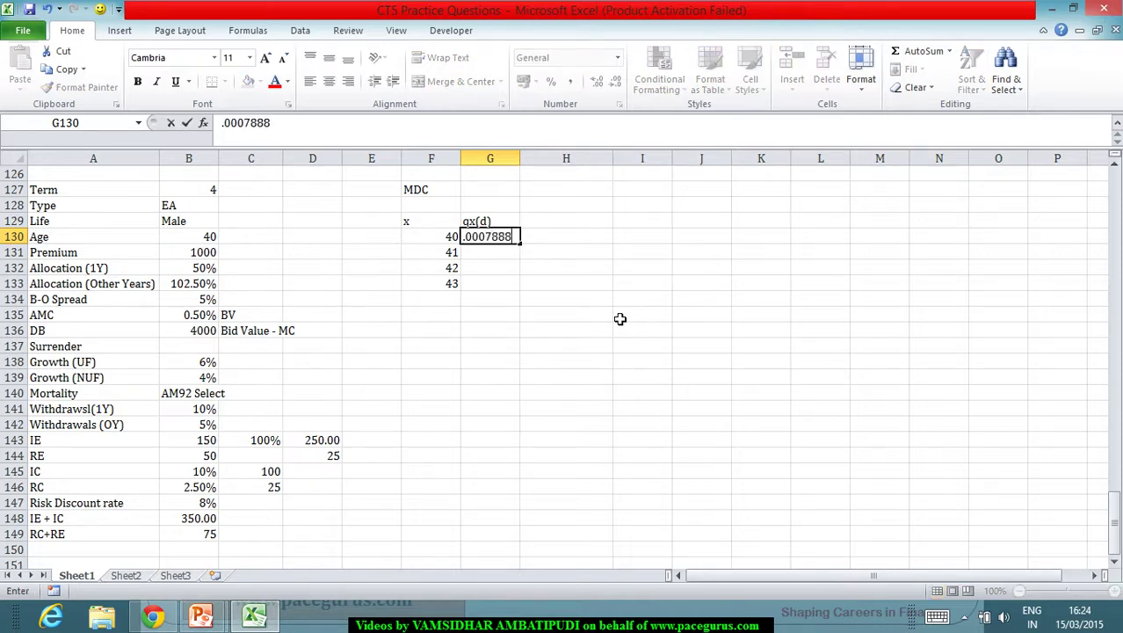
pyautogui.press('BackSpace')
pyautogui.press('Return')
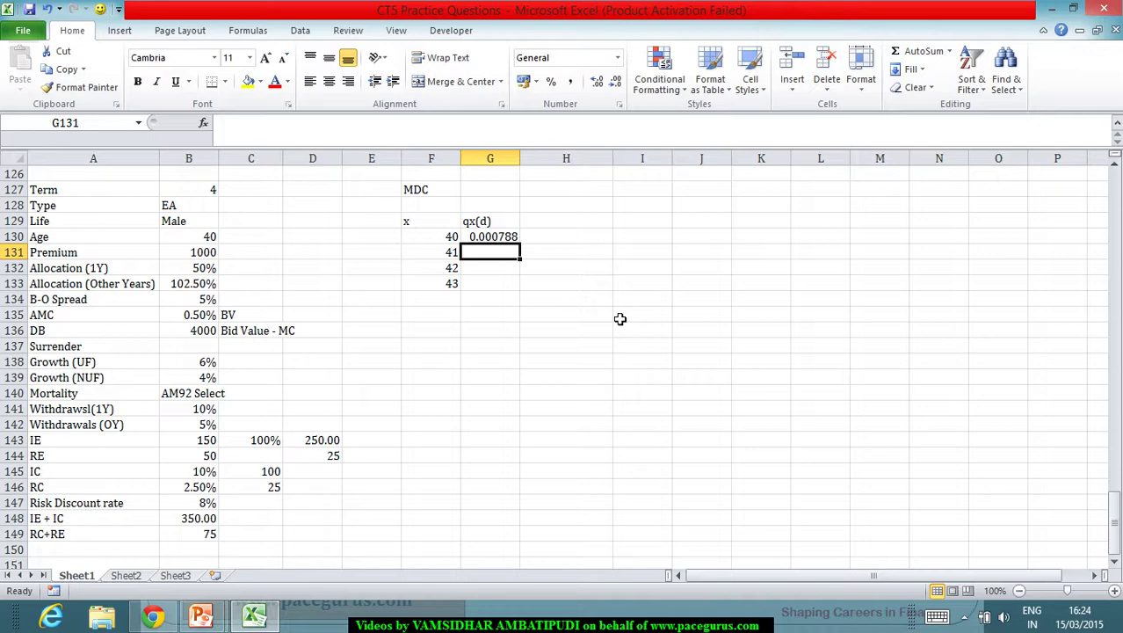
# Enter the mortality rates .000962, .001104 and .001208 for ages 41 to 43 in G131:G133
pyautogui.write('.000')
pyautogui.write('962')
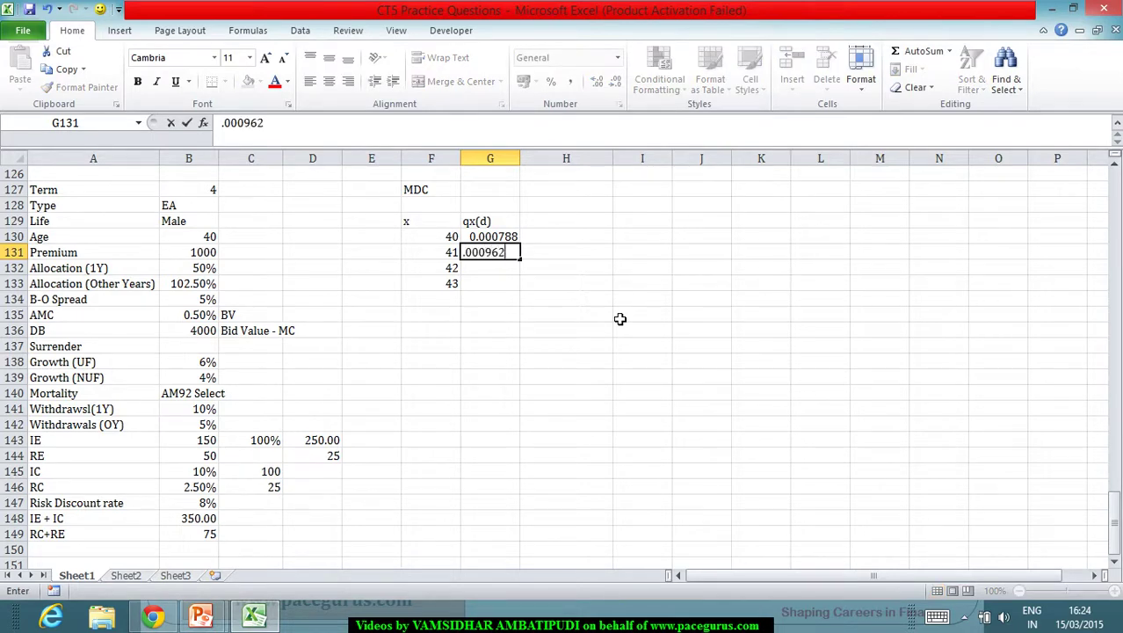
pyautogui.press('Return')
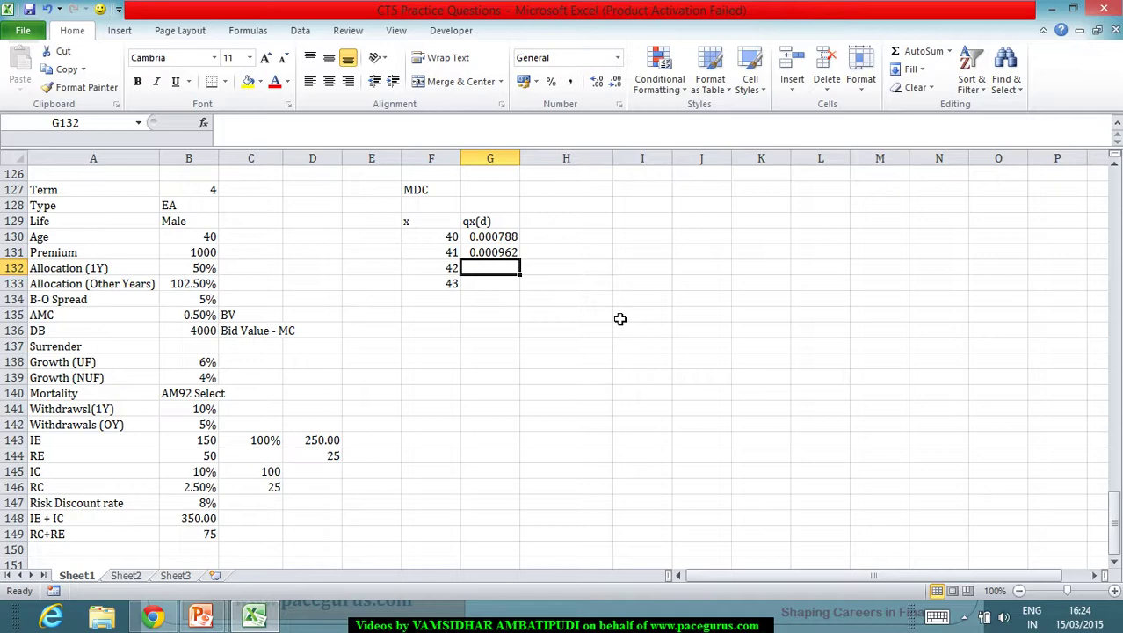
pyautogui.write('.001')
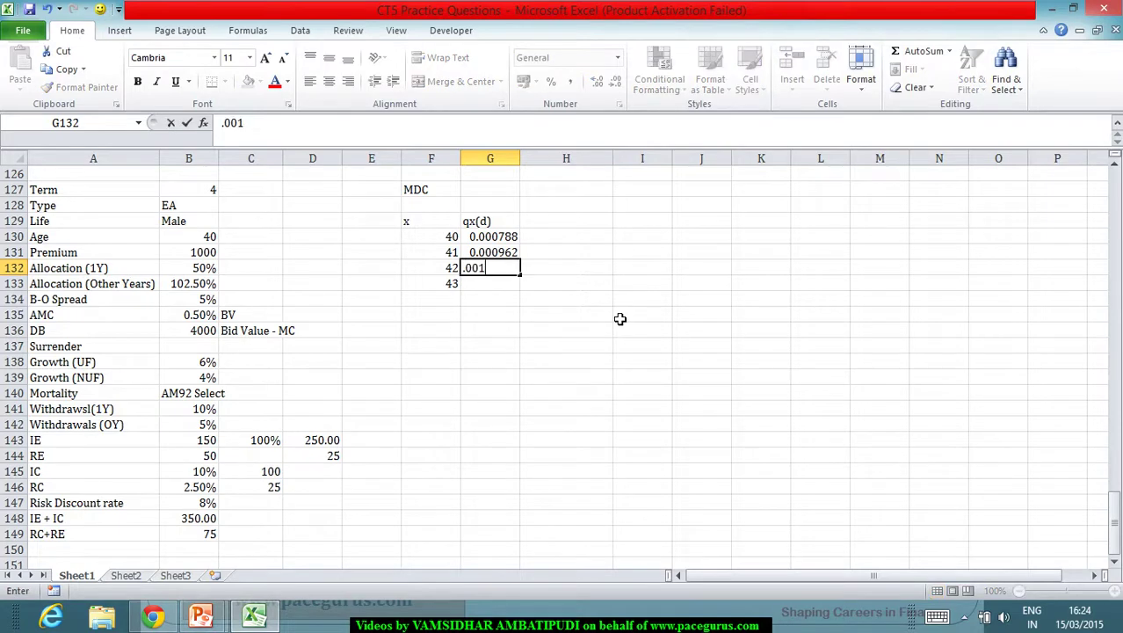
pyautogui.write('104')
pyautogui.press('Return')
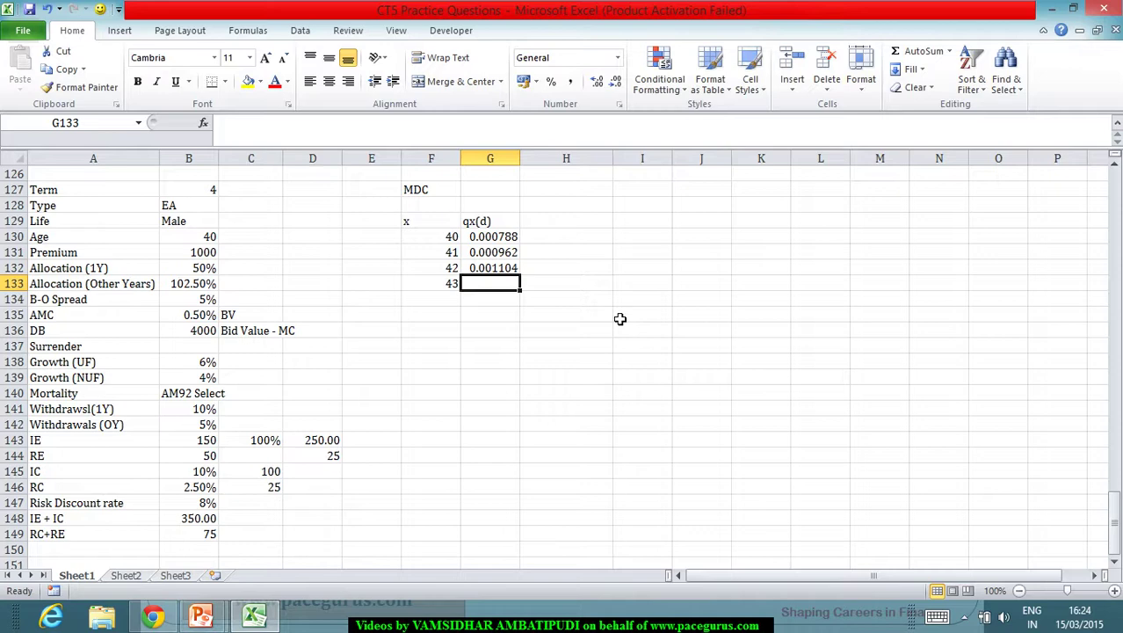
pyautogui.write('.001208')
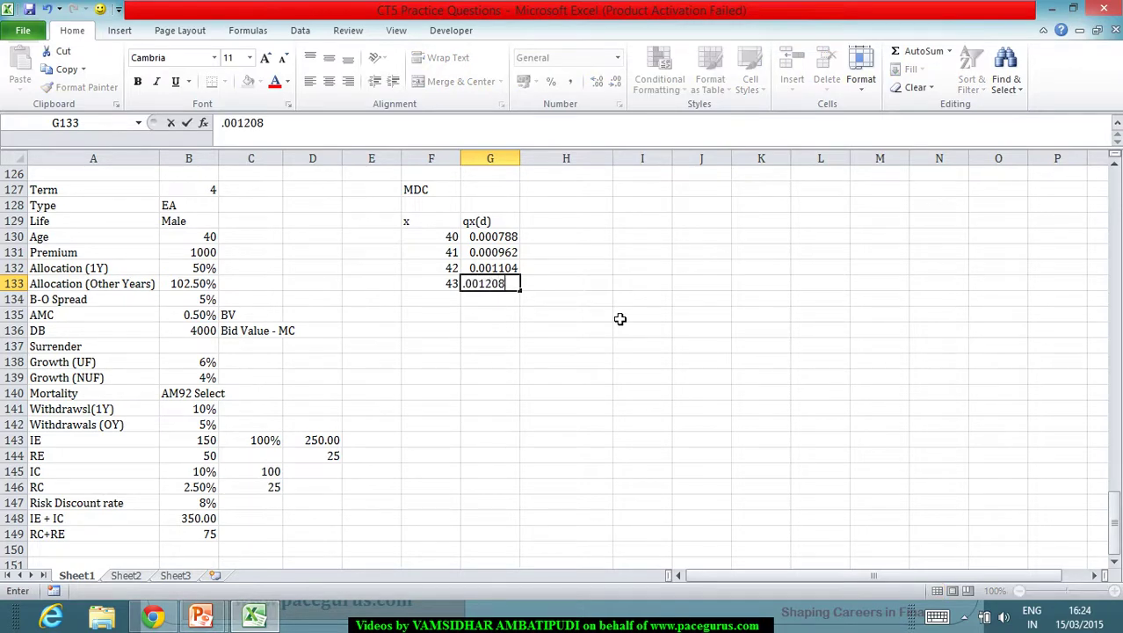
pyautogui.press('Return')
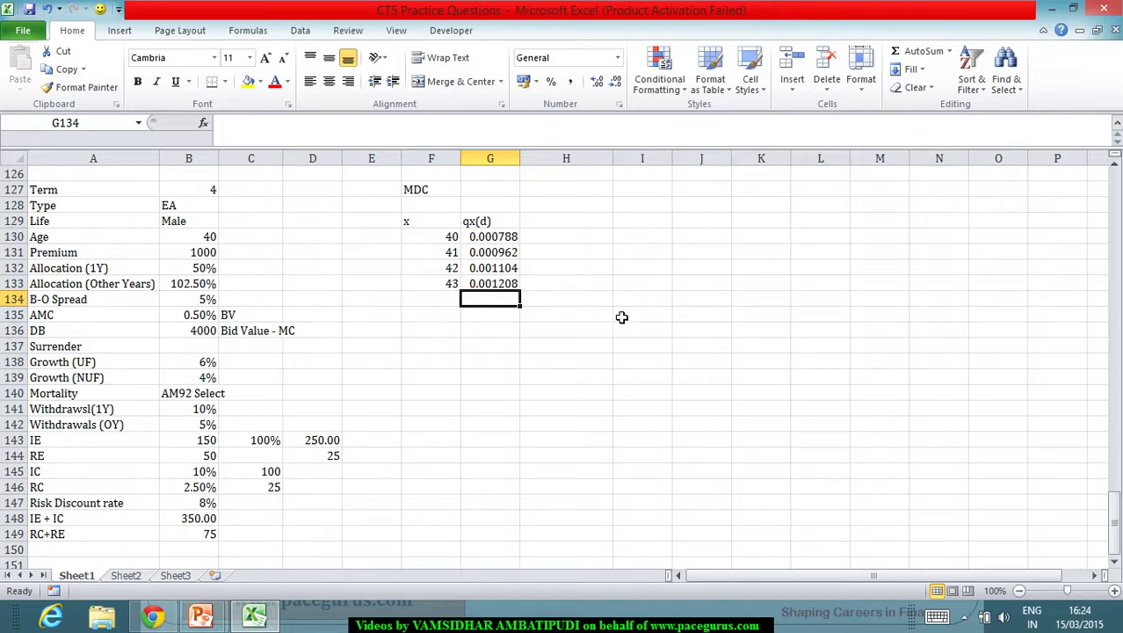
# Add the column heading qx(s) in H129, beside the qx(d) column
pyautogui.click(570, 225)
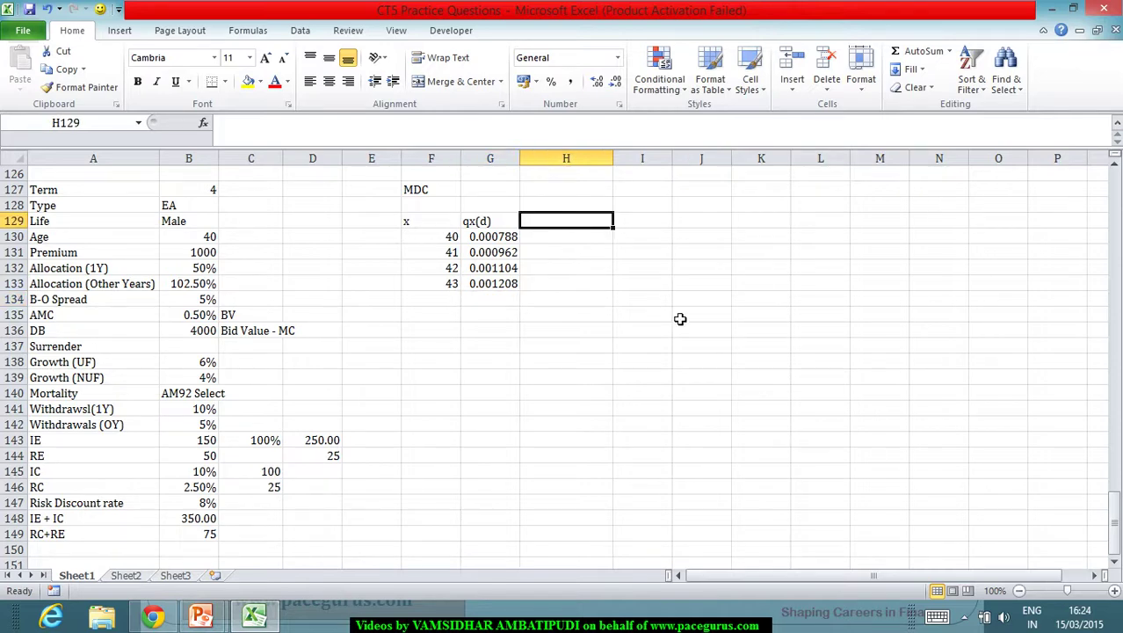
pyautogui.write('qx')
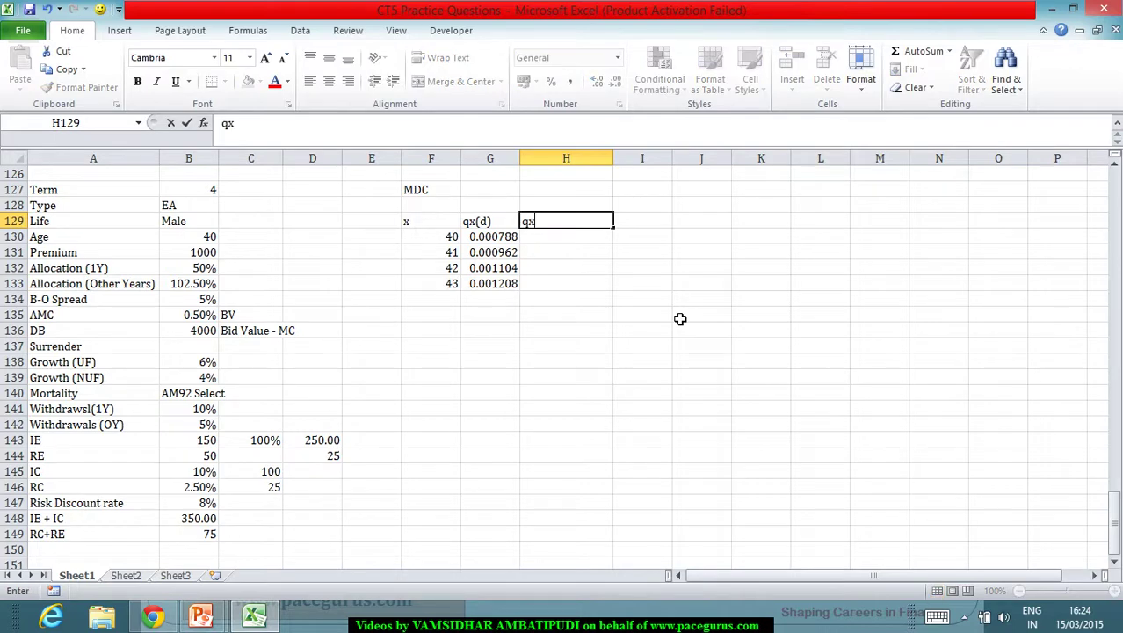
pyautogui.write('(s)')
pyautogui.press('Return')
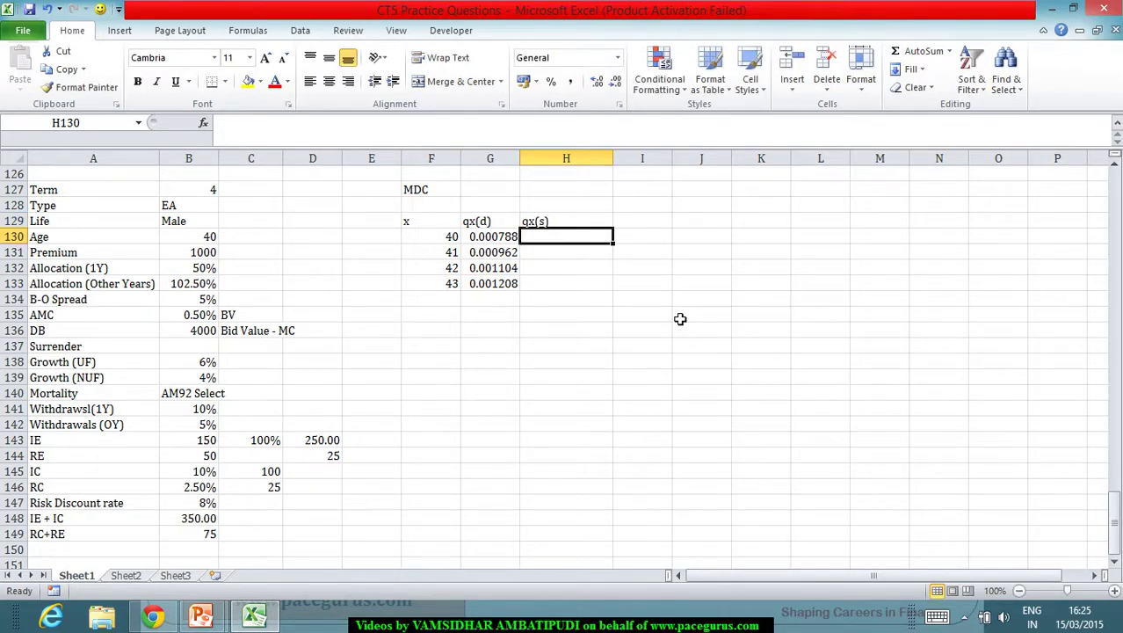
# Enter 10% as the age-40 qx(s) rate in H130 and replace it with the first-year withdrawal link =B141
pyautogui.write('10%')
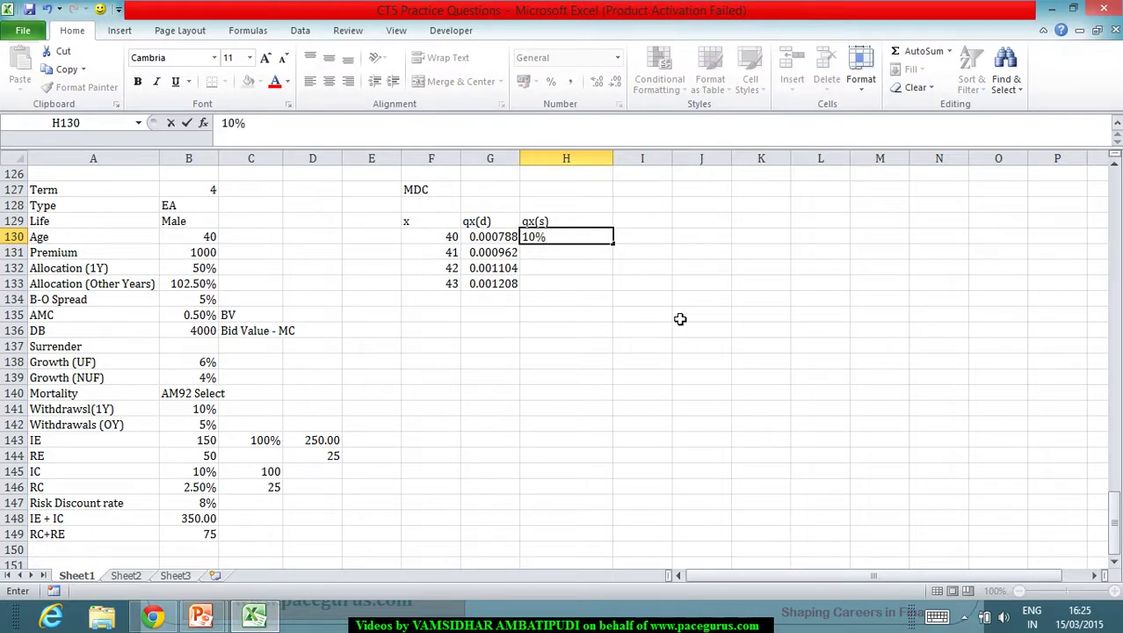
pyautogui.press('Return')
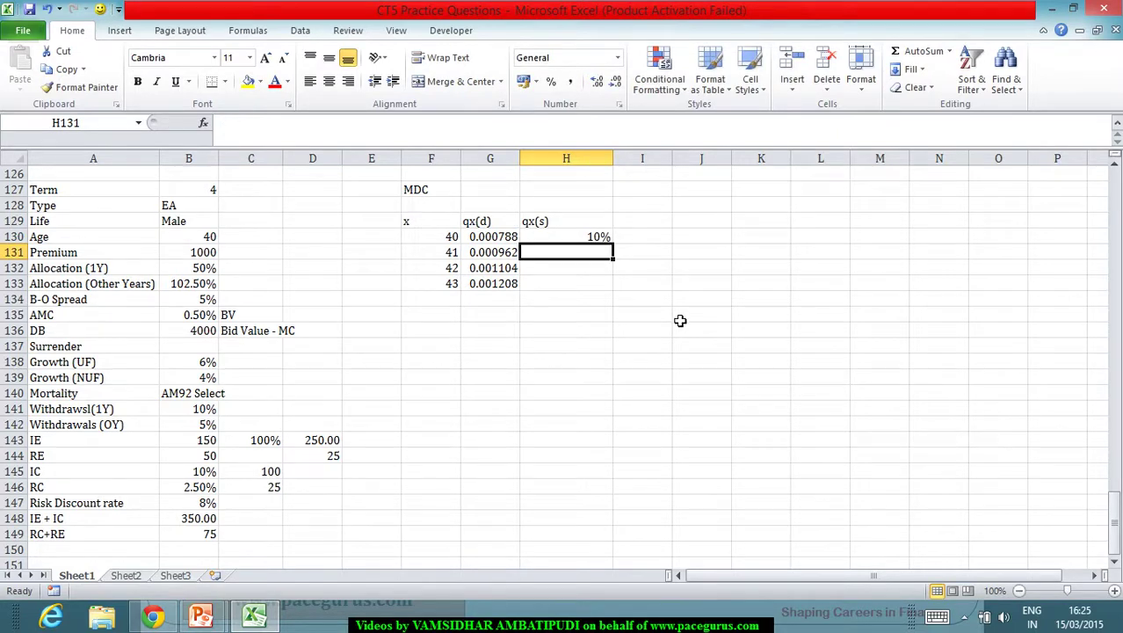
pyautogui.click(577, 239)
pyautogui.write('=')
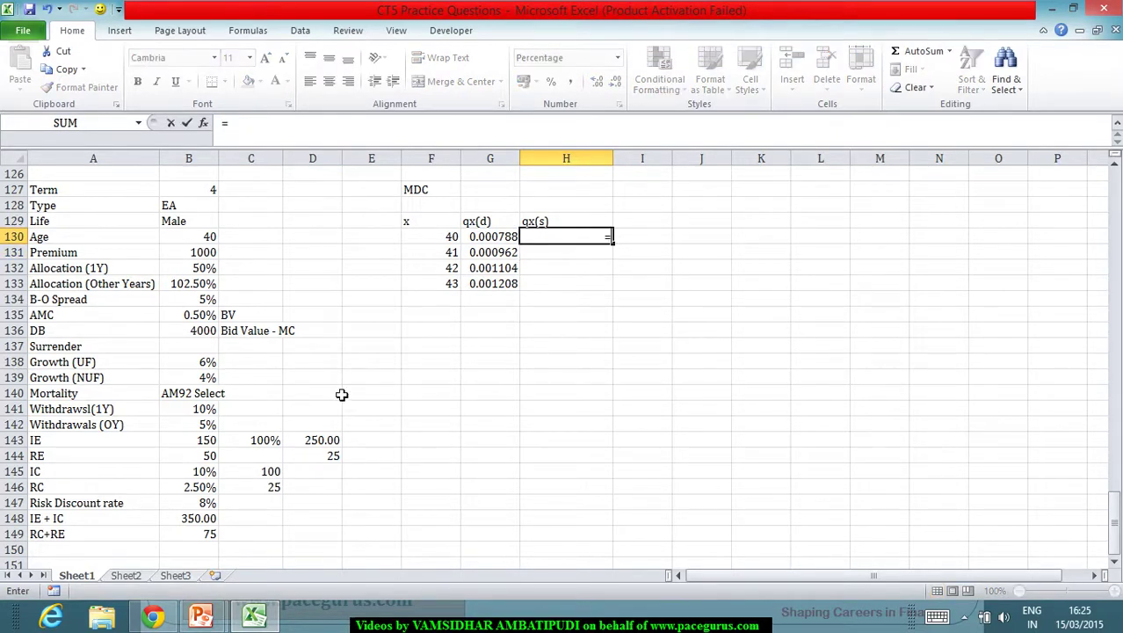
pyautogui.click(172, 409)
pyautogui.press('Return')
# Link the qx(s) rates for ages 41 and 42 in H131 and H132 to the other-years withdrawal rate with =B142
pyautogui.write('=')
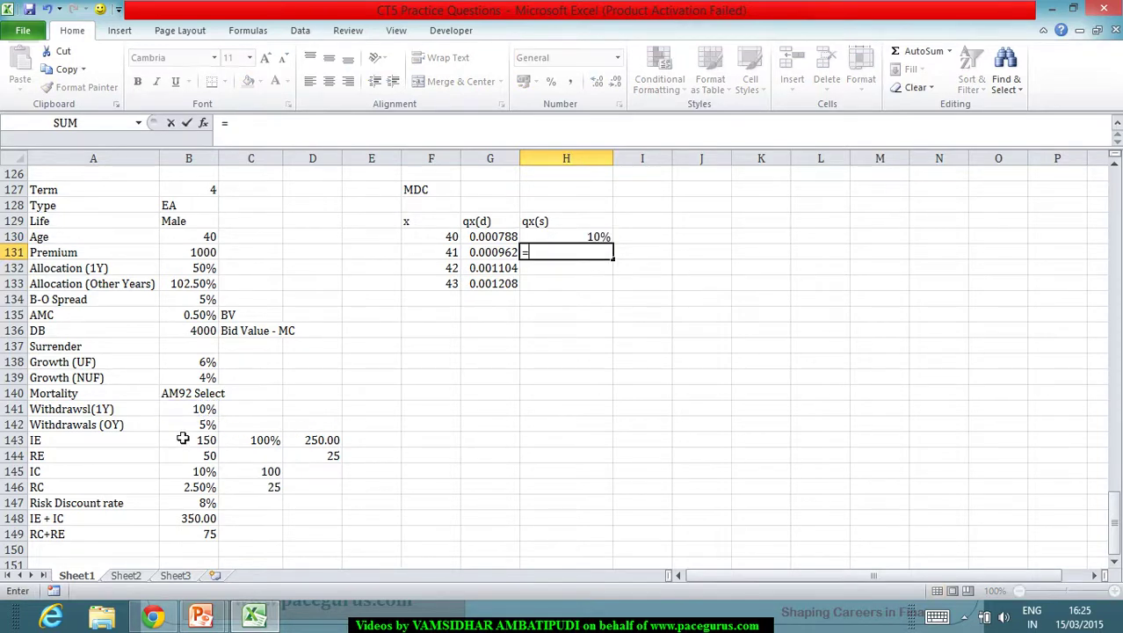
pyautogui.click(183, 426)
pyautogui.press('Return')
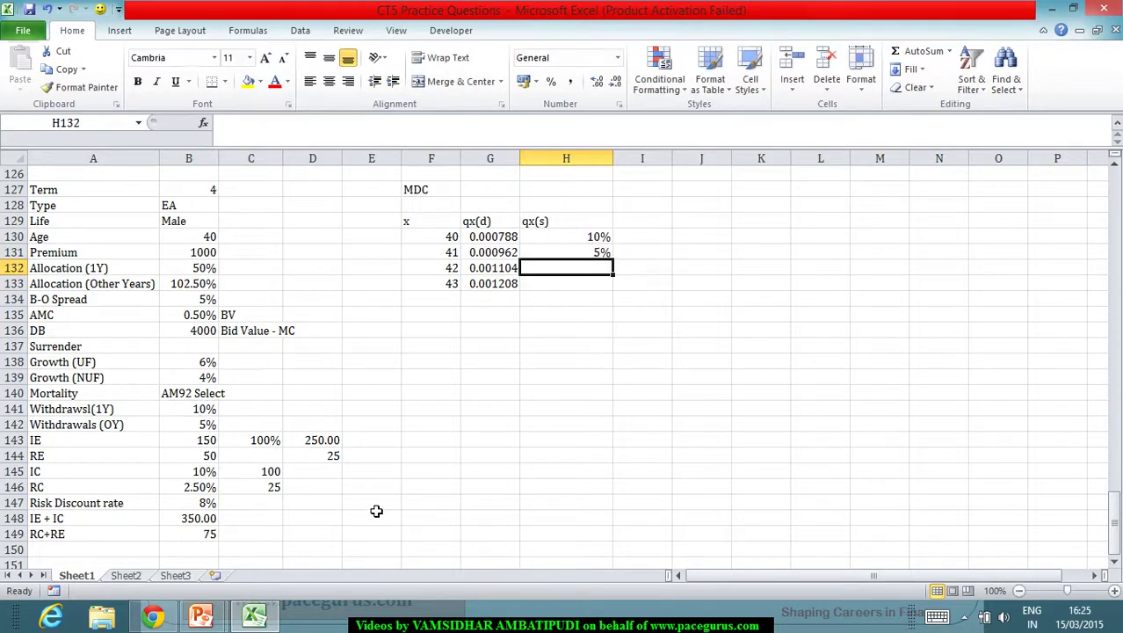
pyautogui.write('=')
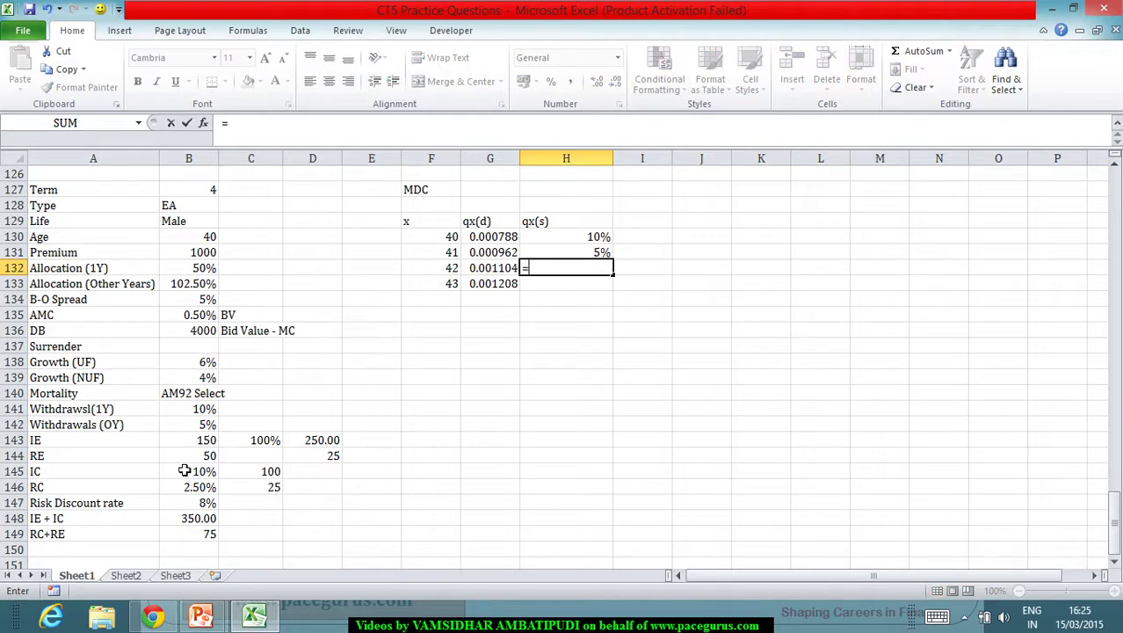
pyautogui.click(200, 425)
pyautogui.press('Return')
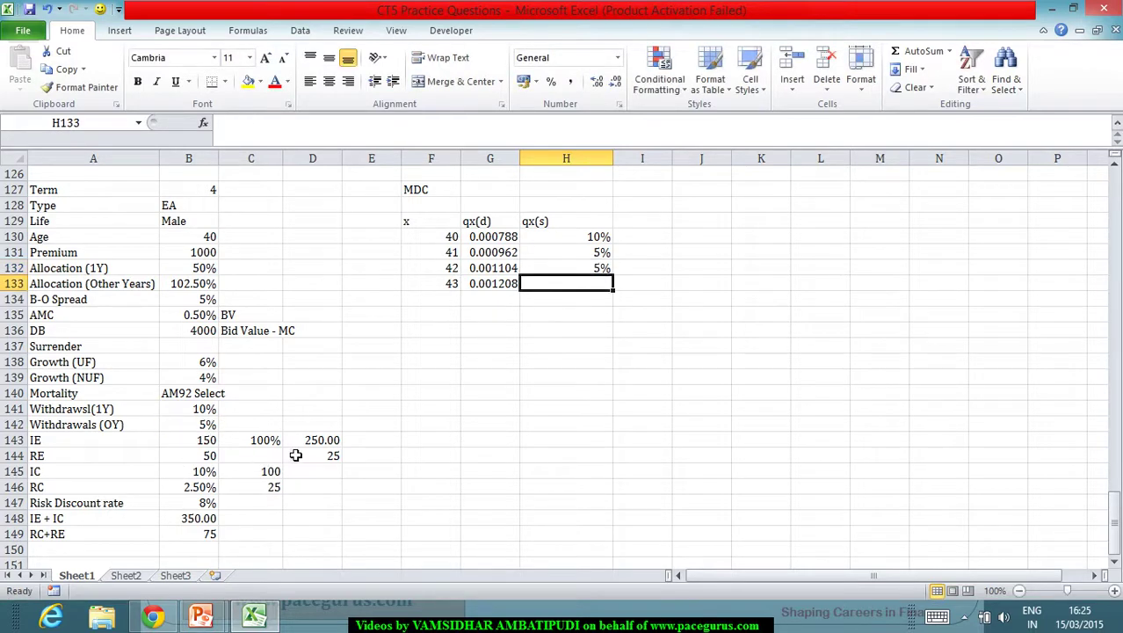
# Link the age-43 qx(s) rate in H133 to the other-years withdrawal rate with =B142
pyautogui.write('=')
pyautogui.click(200, 426)
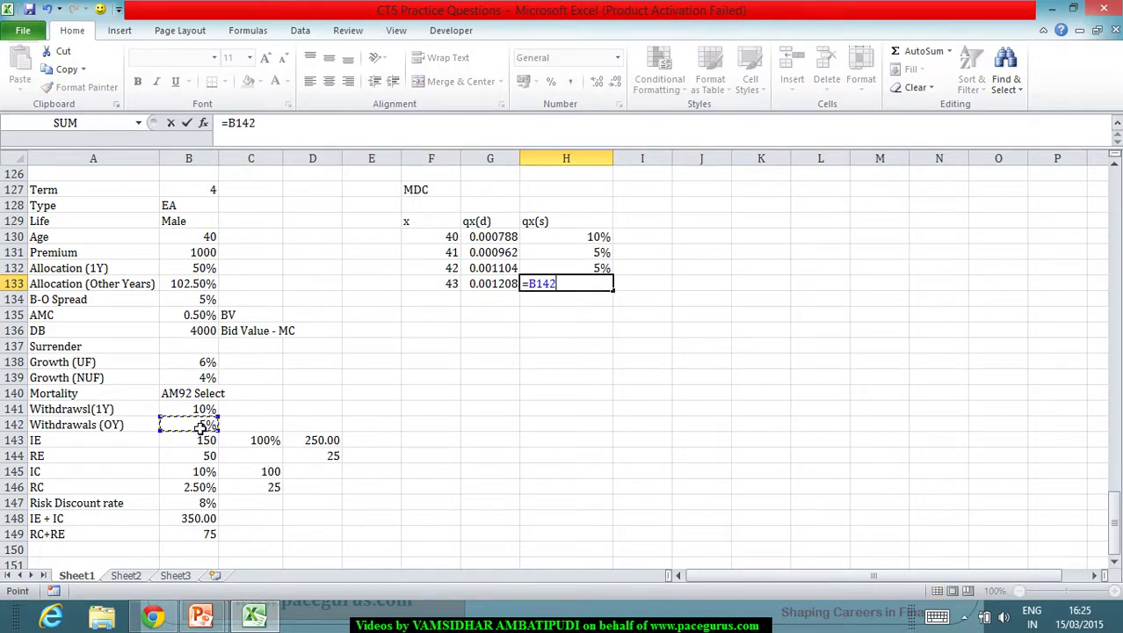
pyautogui.press('Return')
# Add the dependent-rate column headings aqx (d) in I129 and aqx(s) in J129
pyautogui.click(650, 220)
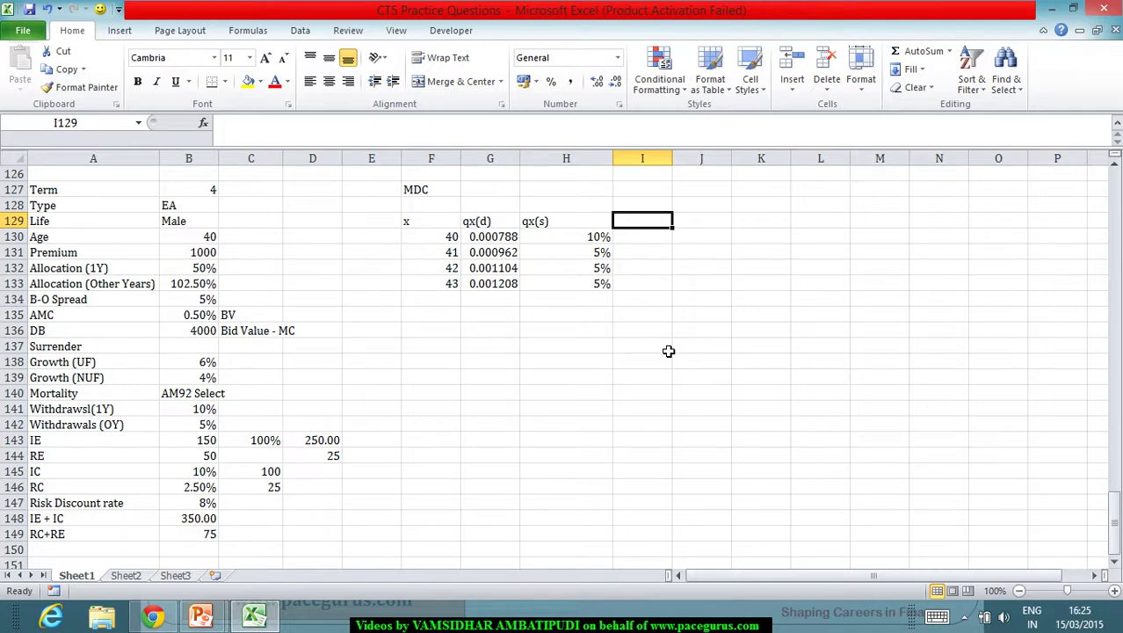
pyautogui.write('aq')
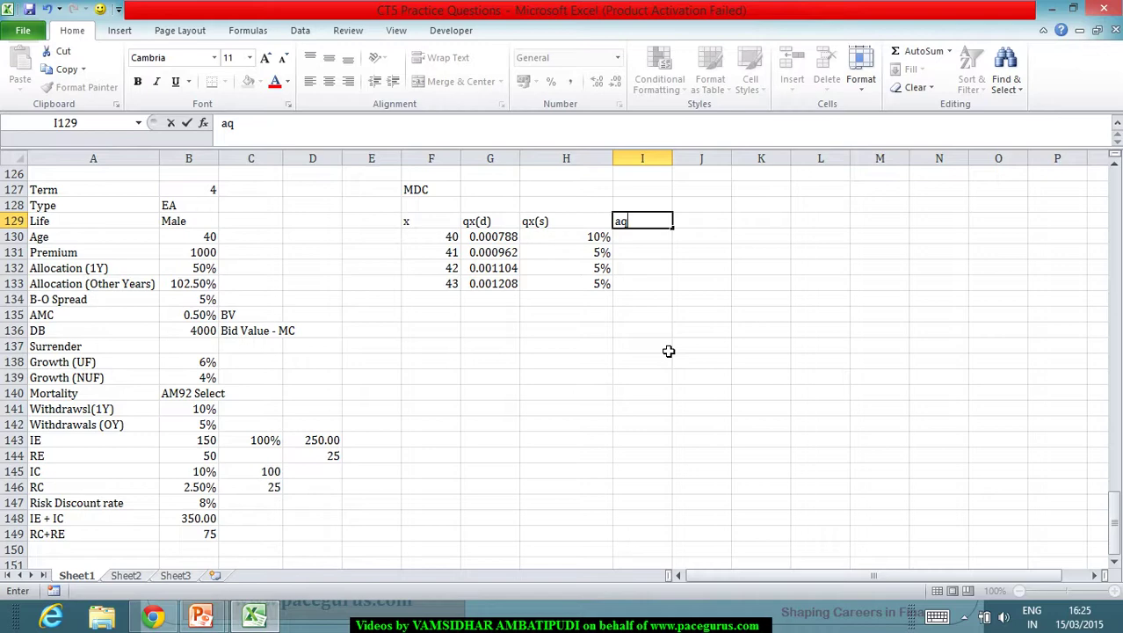
pyautogui.write('x (d)')
pyautogui.press('Tab')
pyautogui.write('aq')
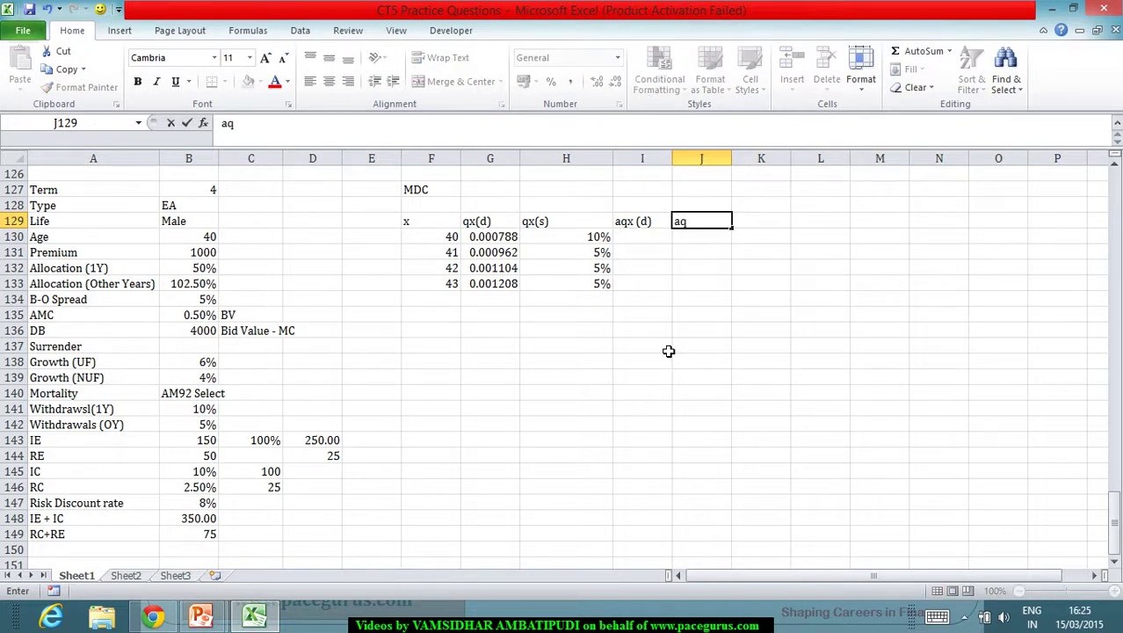
pyautogui.write('x(s)')
pyautogui.press('Return')
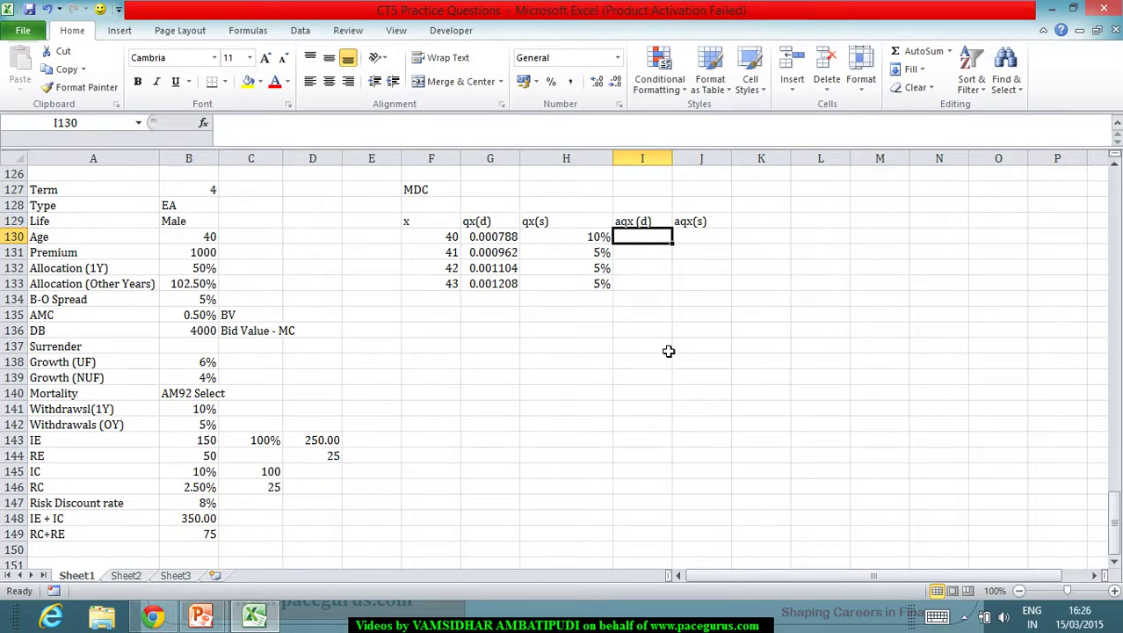
# Switch to the PowerPoint slide, erase its ink and handwrite the dependent-rate formula (aq)x^α = qx^α(1 − ½qx^β) beside the growth assumptions
pyautogui.hotkey('alt', 'Tab')
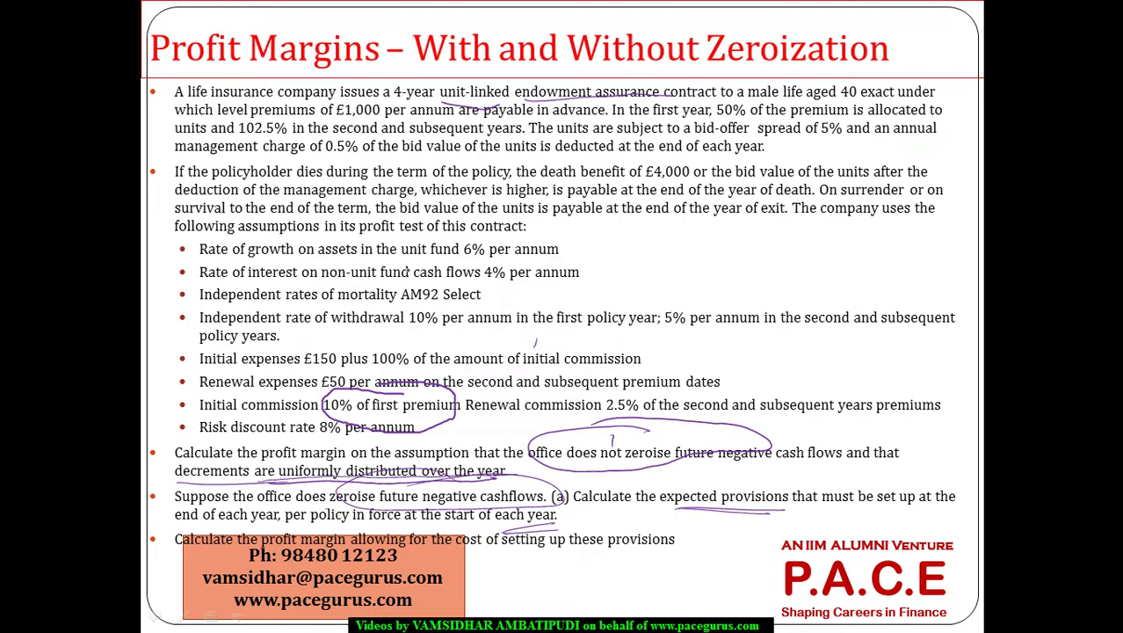
pyautogui.press('e')
pyautogui.moveTo(678, 261)
pyautogui.mouseDown()
pyautogui.moveTo(670, 272)
pyautogui.moveTo(683, 271)
pyautogui.mouseUp()
pyautogui.moveTo(700, 259)
pyautogui.mouseDown()
pyautogui.moveTo(700, 277)
pyautogui.moveTo(714, 276)
pyautogui.moveTo(652, 281)
pyautogui.mouseUp()
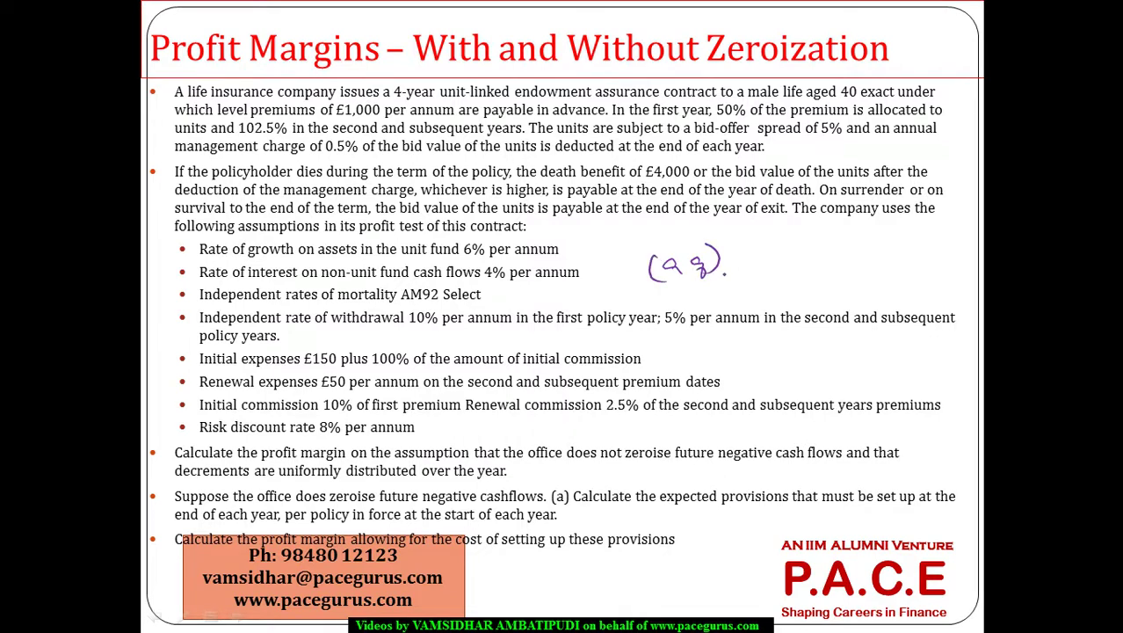
pyautogui.moveTo(735, 236); pyautogui.dragTo(754, 256)
pyautogui.moveTo(746, 264)
pyautogui.mouseDown()
pyautogui.moveTo(807, 262)
pyautogui.moveTo(842, 234)
pyautogui.moveTo(846, 255)
pyautogui.mouseUp()
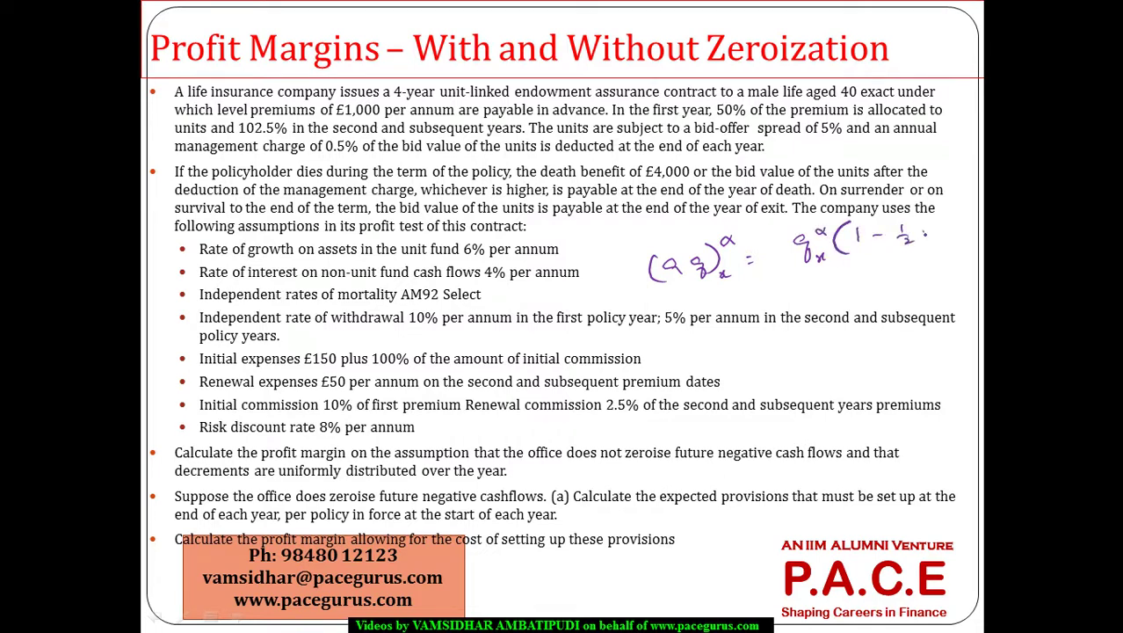
pyautogui.moveTo(923, 232)
pyautogui.mouseDown()
pyautogui.moveTo(922, 247)
pyautogui.moveTo(939, 242)
pyautogui.moveTo(939, 214)
pyautogui.moveTo(944, 250)
pyautogui.mouseUp()
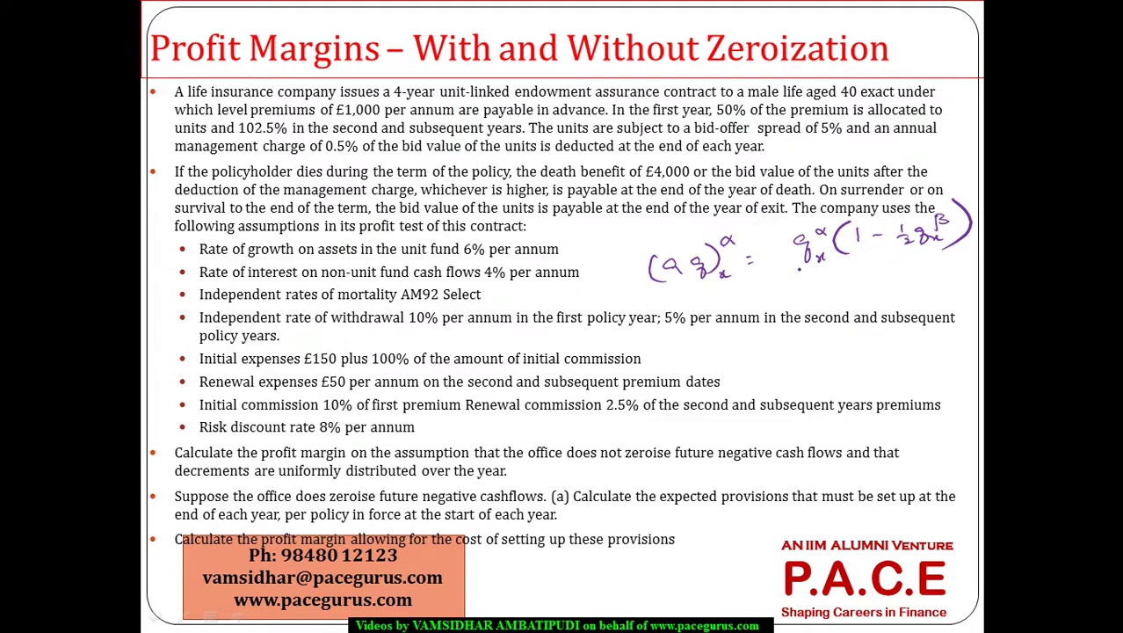
# Back in Excel, calculate aqx (d) in I130 with =G130*(1-0.5*H130) and fill the formula down to I133
pyautogui.hotkey('alt', 'Tab')
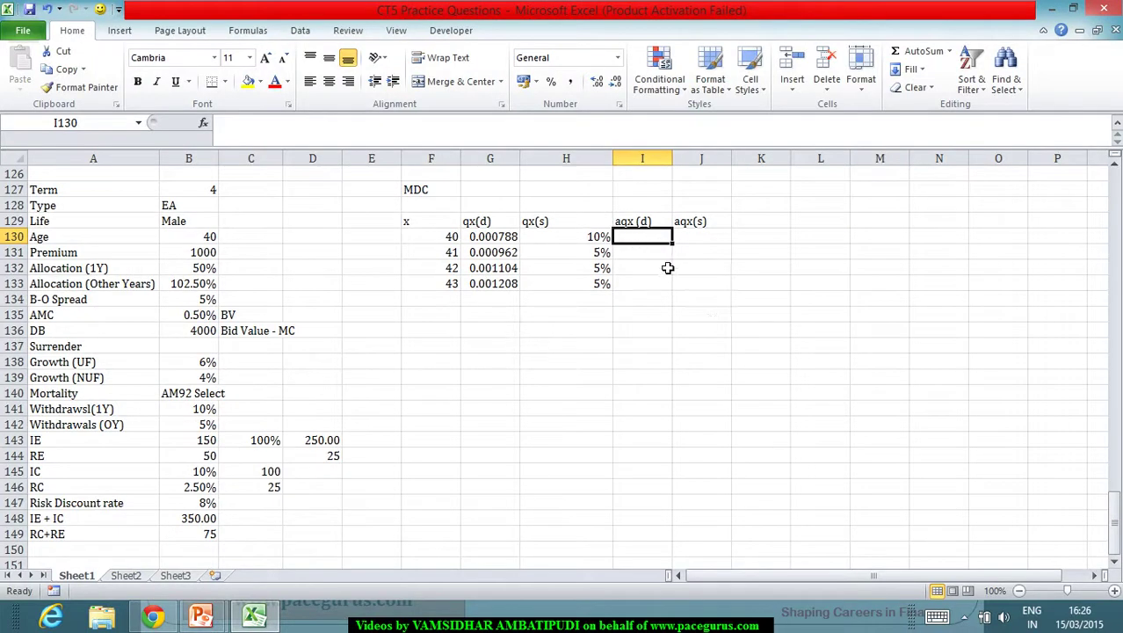
pyautogui.write('=')
pyautogui.click(484, 238)
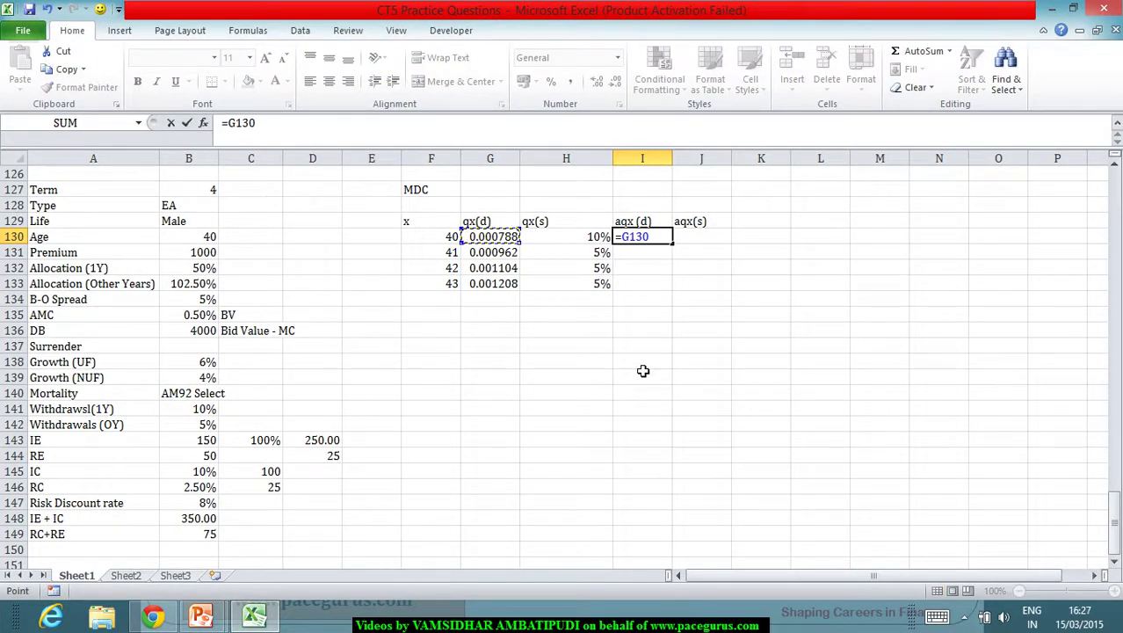
pyautogui.write('*(1-')
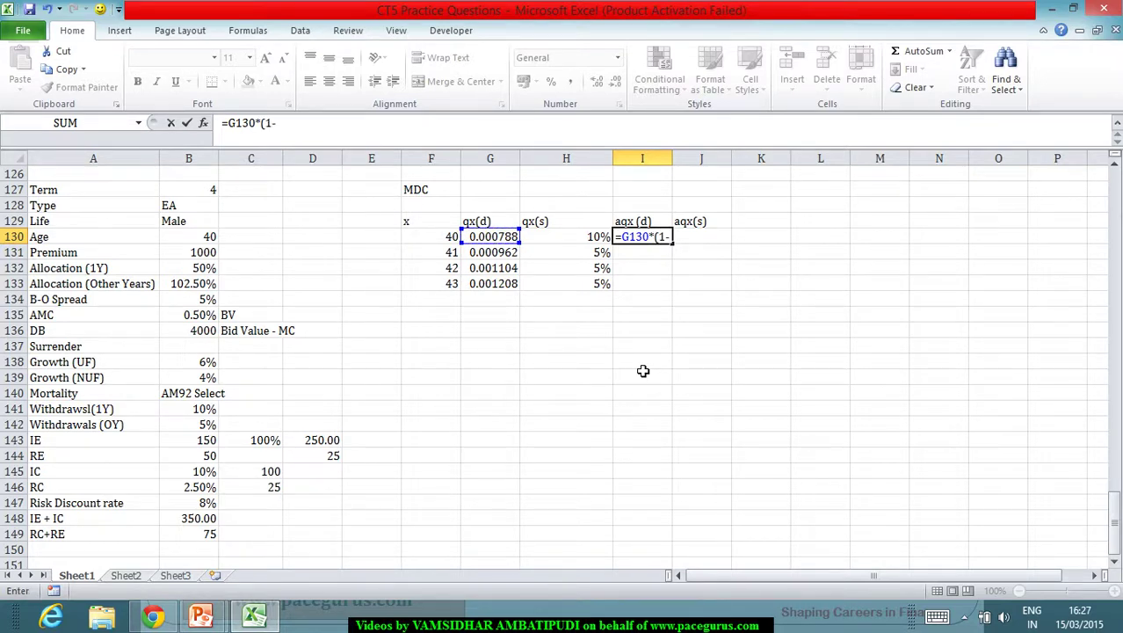
pyautogui.write('0.5*')
pyautogui.click(581, 238)
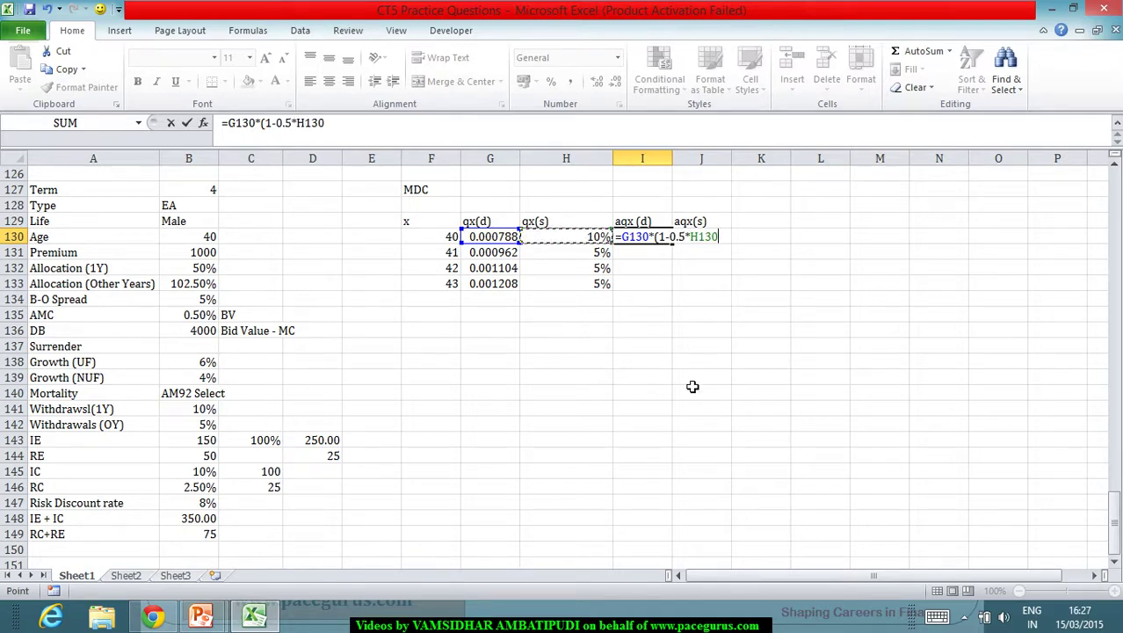
pyautogui.write(')')
pyautogui.press('Return')
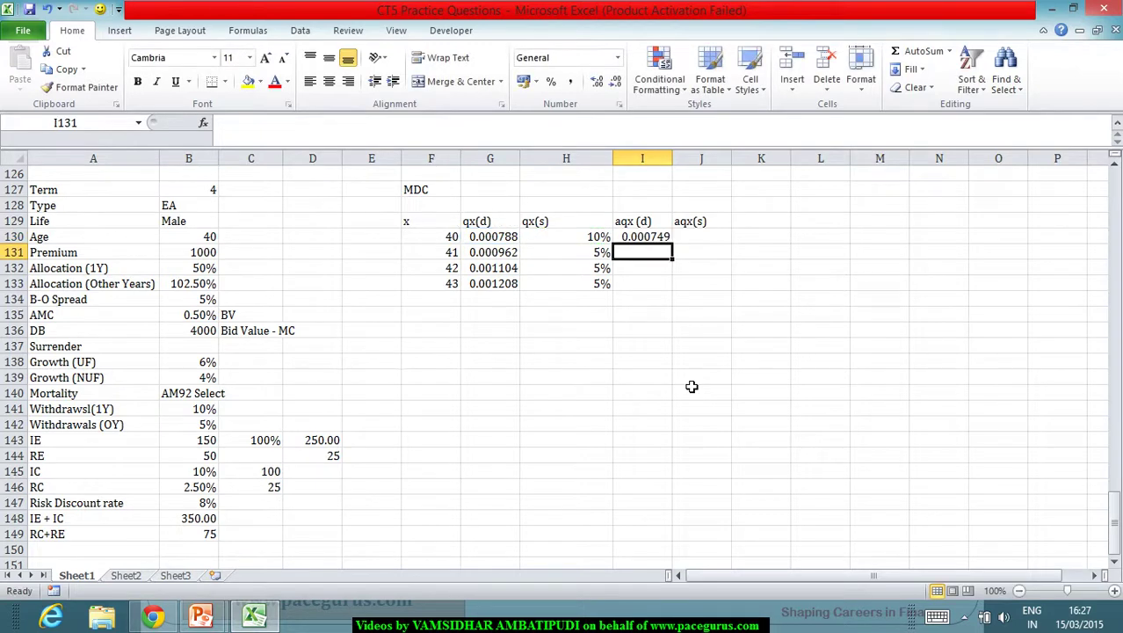
pyautogui.click(652, 237)
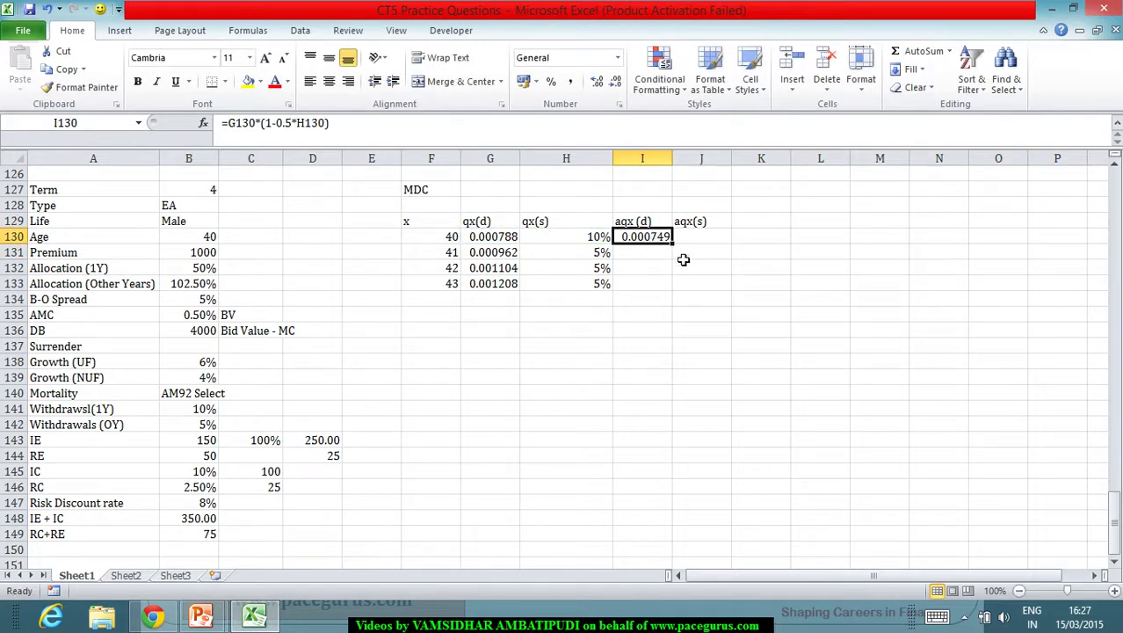
pyautogui.doubleClick(673, 246)
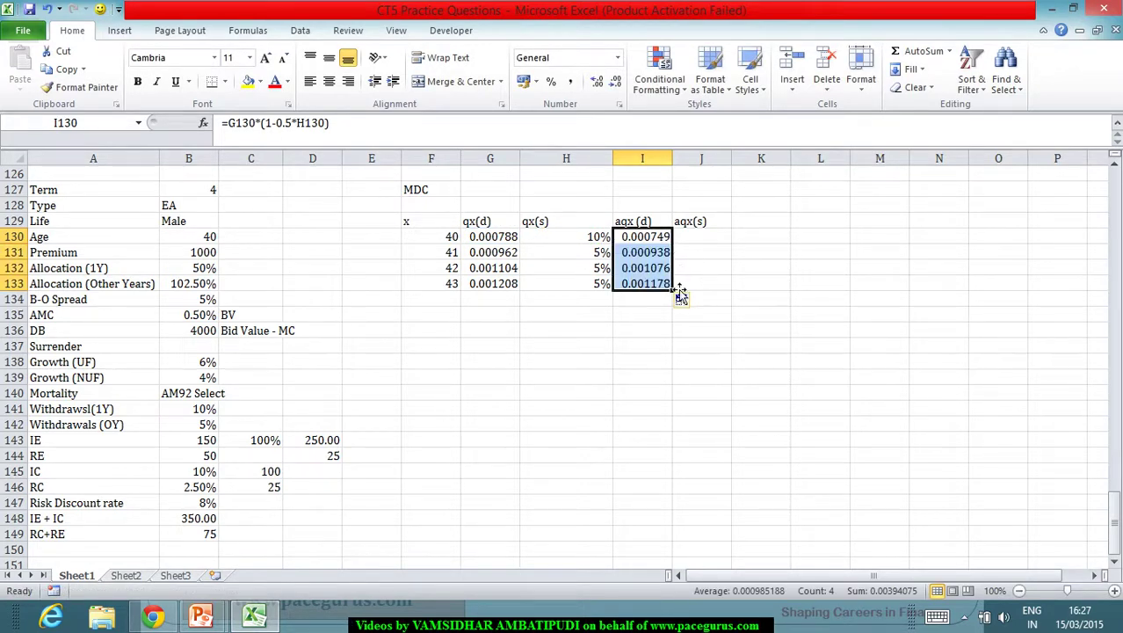
# Calculate aqx(s) in J130 with =H130*(1-0.5*G130) and fill the formula down to J133
pyautogui.click(697, 240)
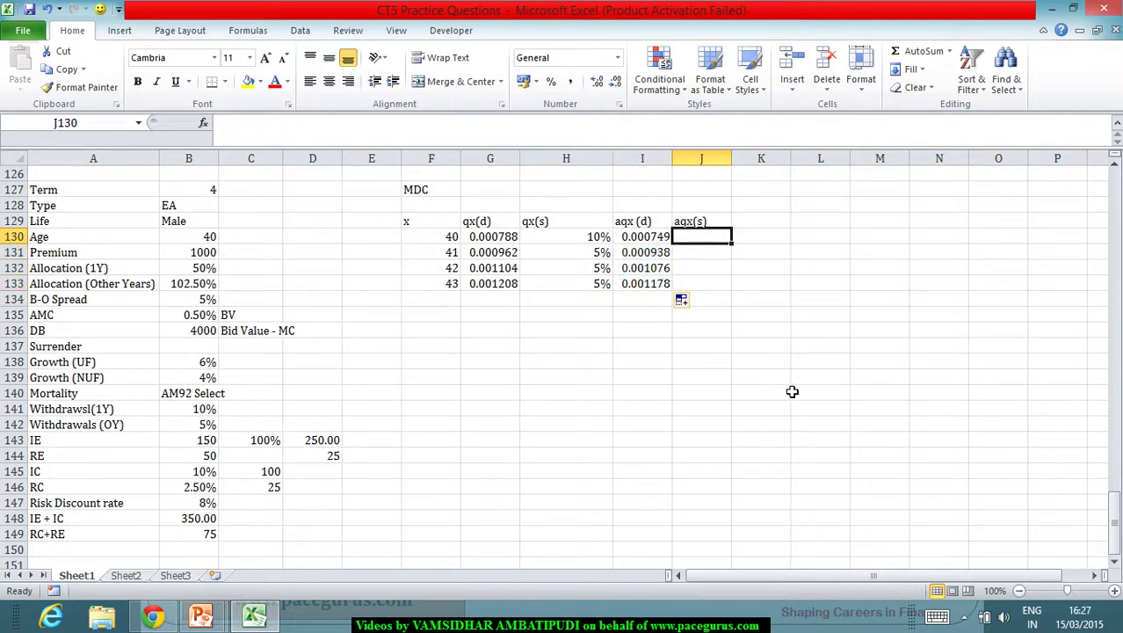
pyautogui.write('=')
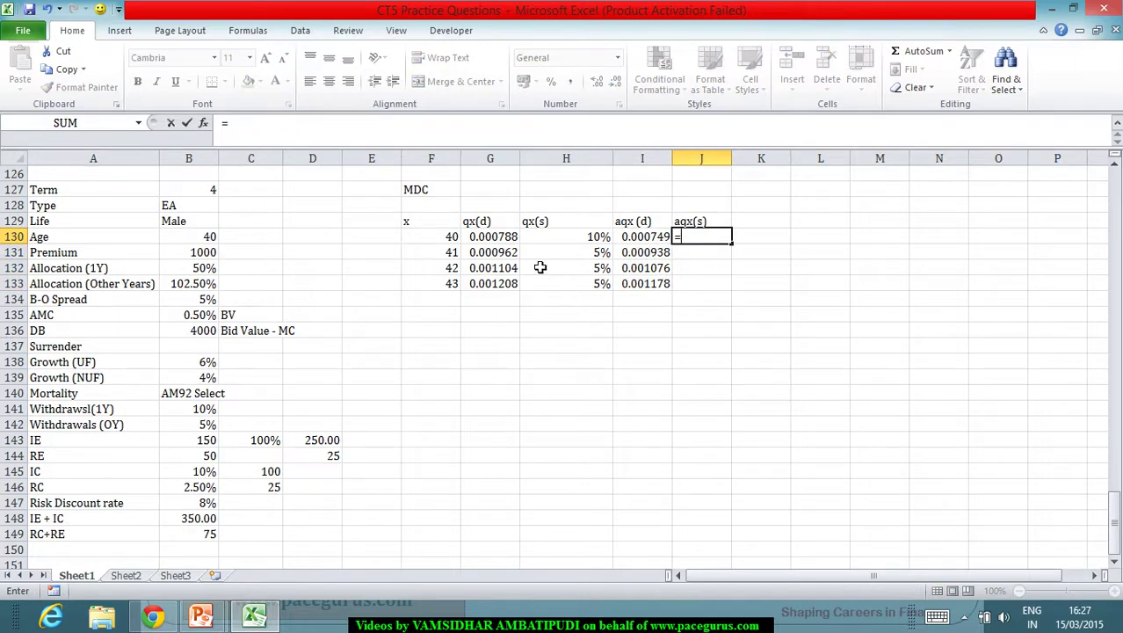
pyautogui.click(555, 239)
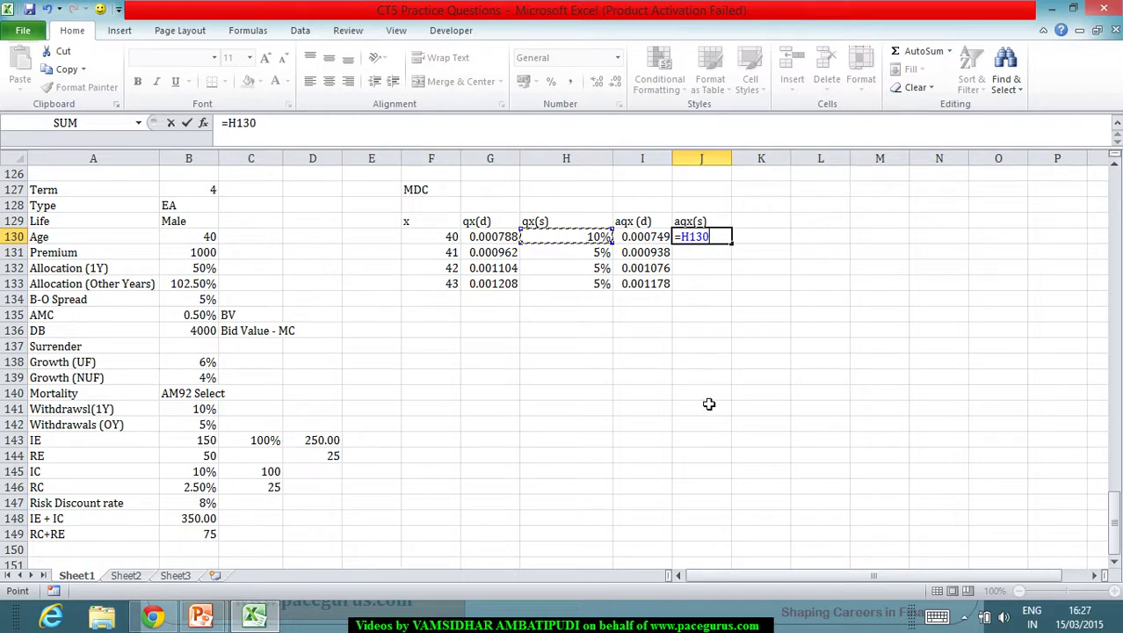
pyautogui.write('*(1')
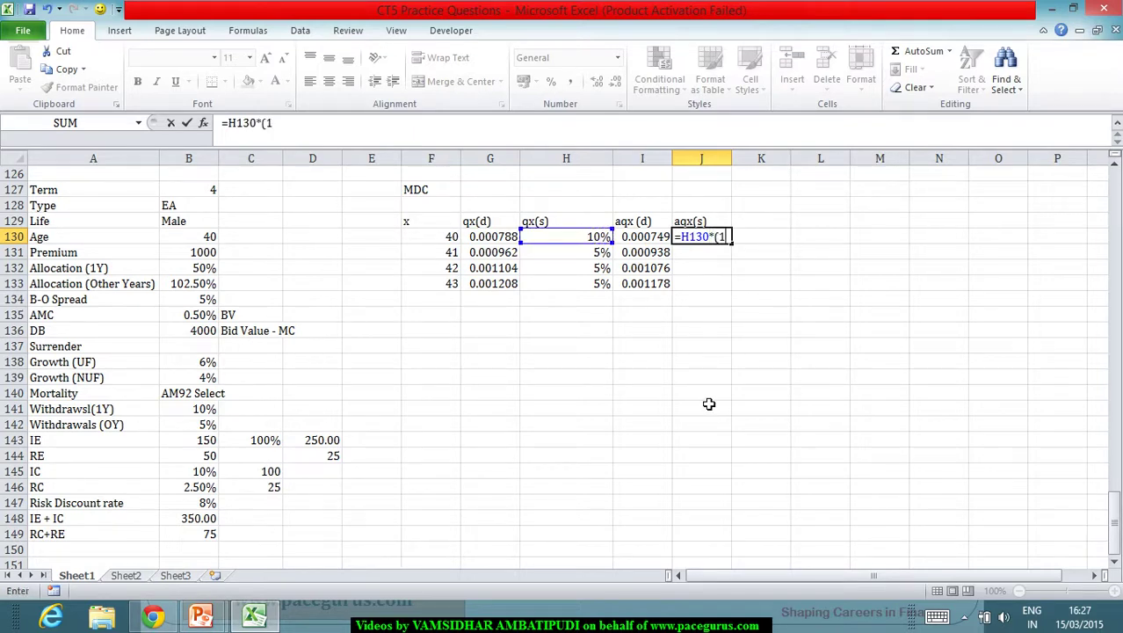
pyautogui.write('-0.5*')
pyautogui.click(488, 241)
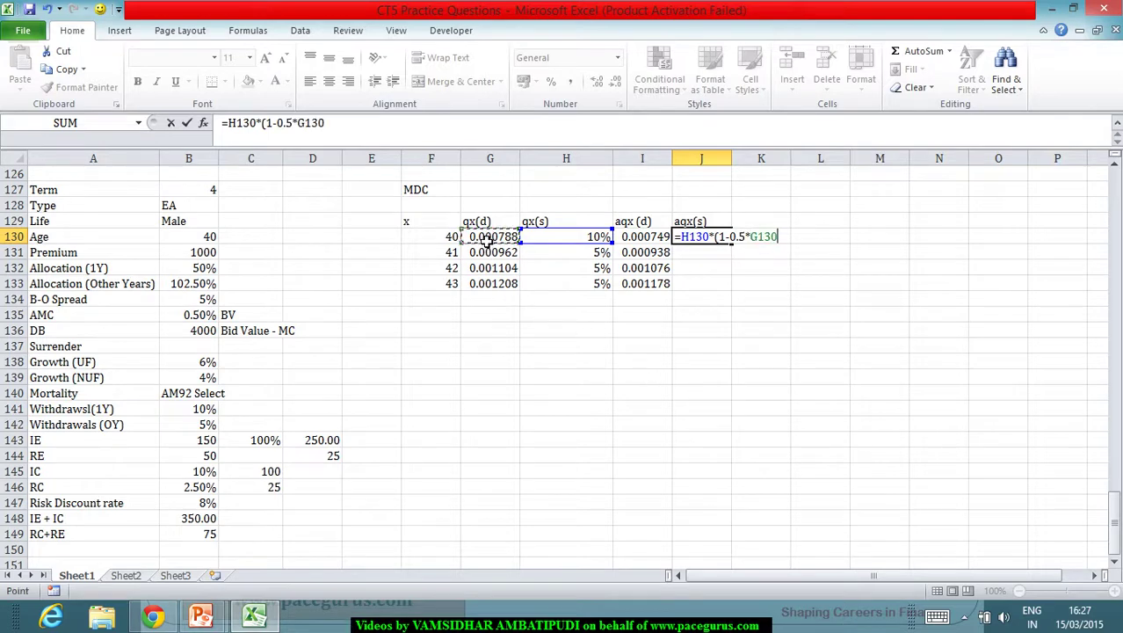
pyautogui.write(')')
pyautogui.press('Return')
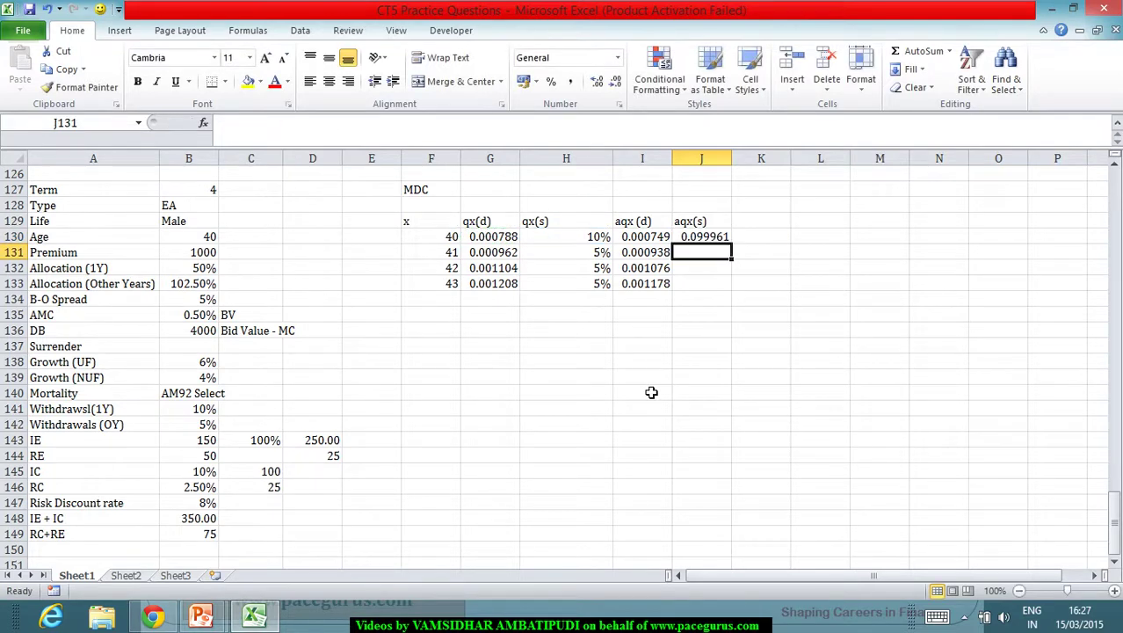
pyautogui.click(719, 238)
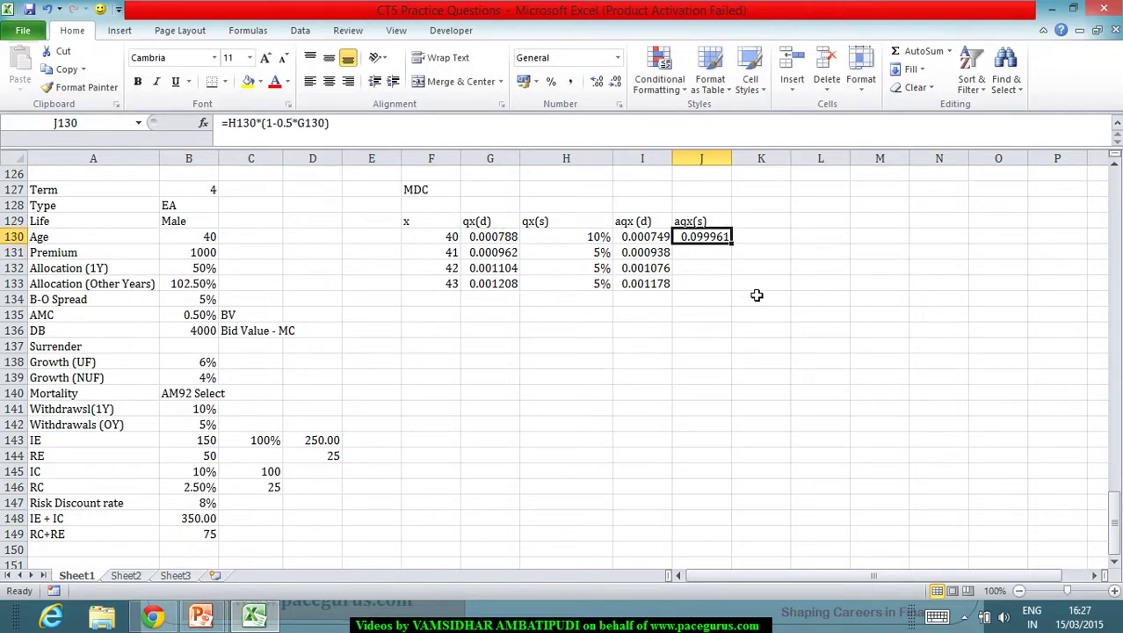
pyautogui.moveTo(731, 244); pyautogui.dragTo(746, 286)
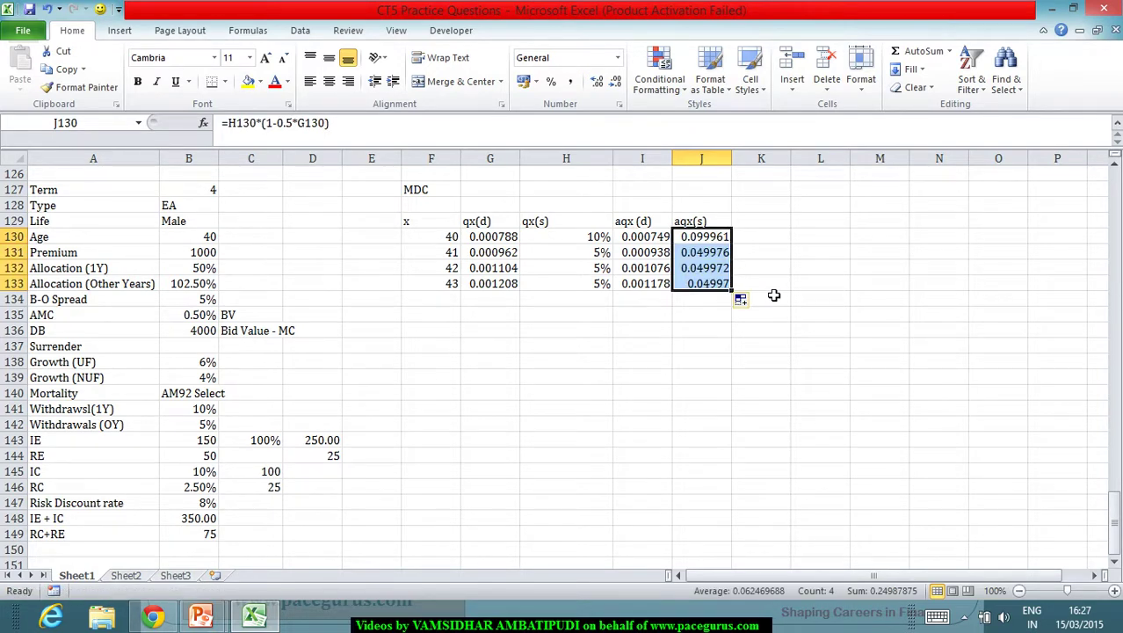
# Add the column heading (ap) in K129, beside the aqx(s) column
pyautogui.click(775, 223)
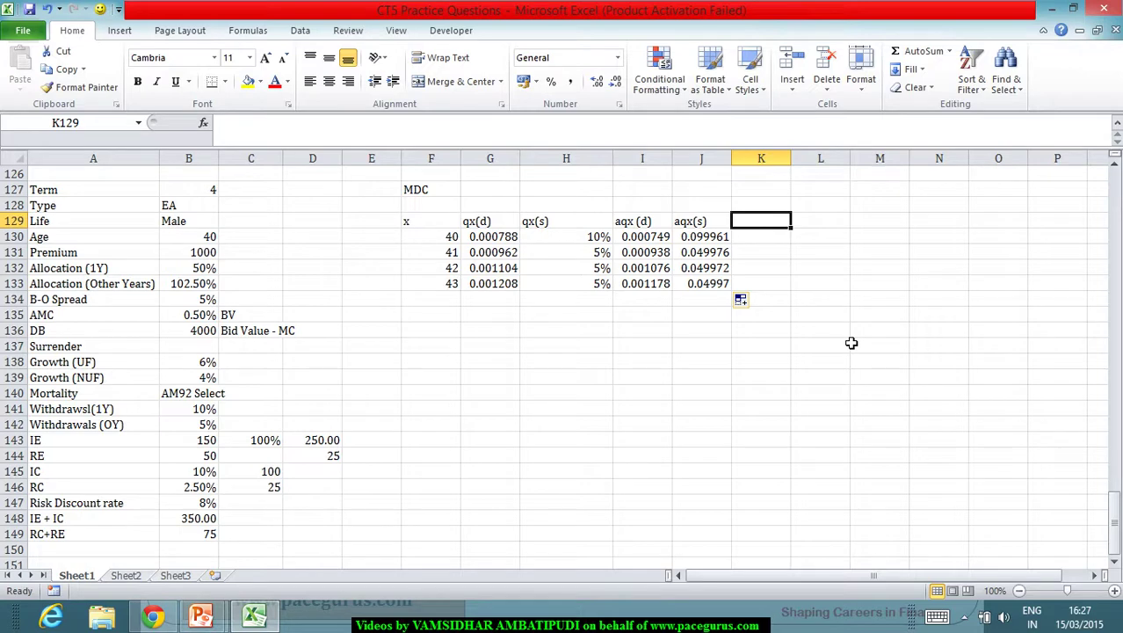
pyautogui.write('(ap)')
pyautogui.press('Return')
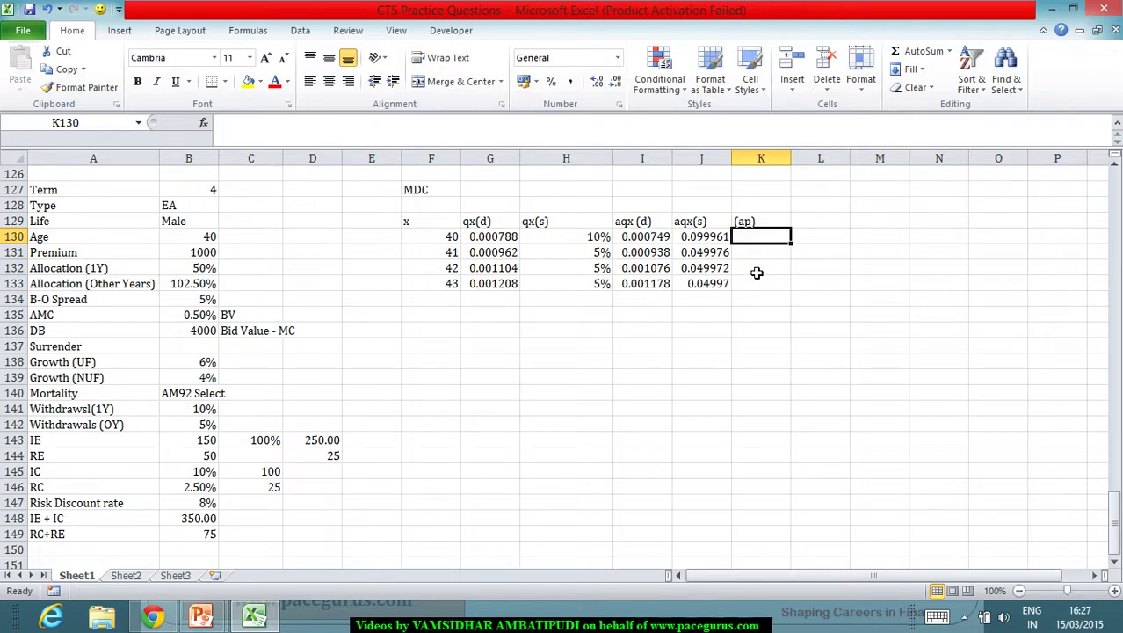
# Calculate the age-40 (ap) value in K130 with =1-I130-J130 and fill the formula down to K133
pyautogui.write('=')
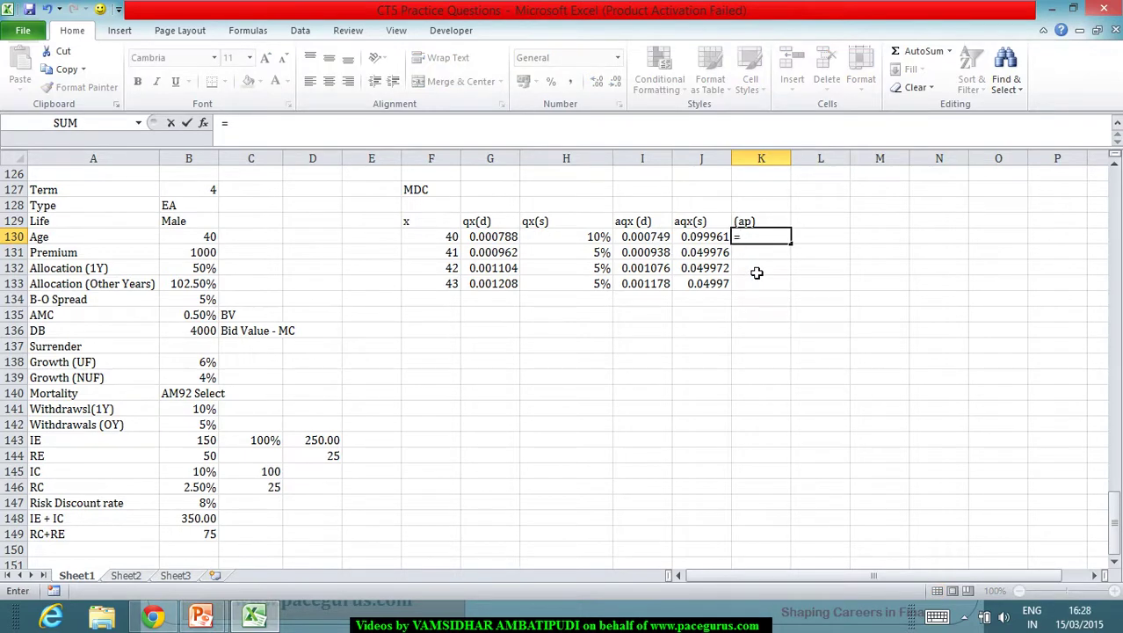
pyautogui.write('1-')
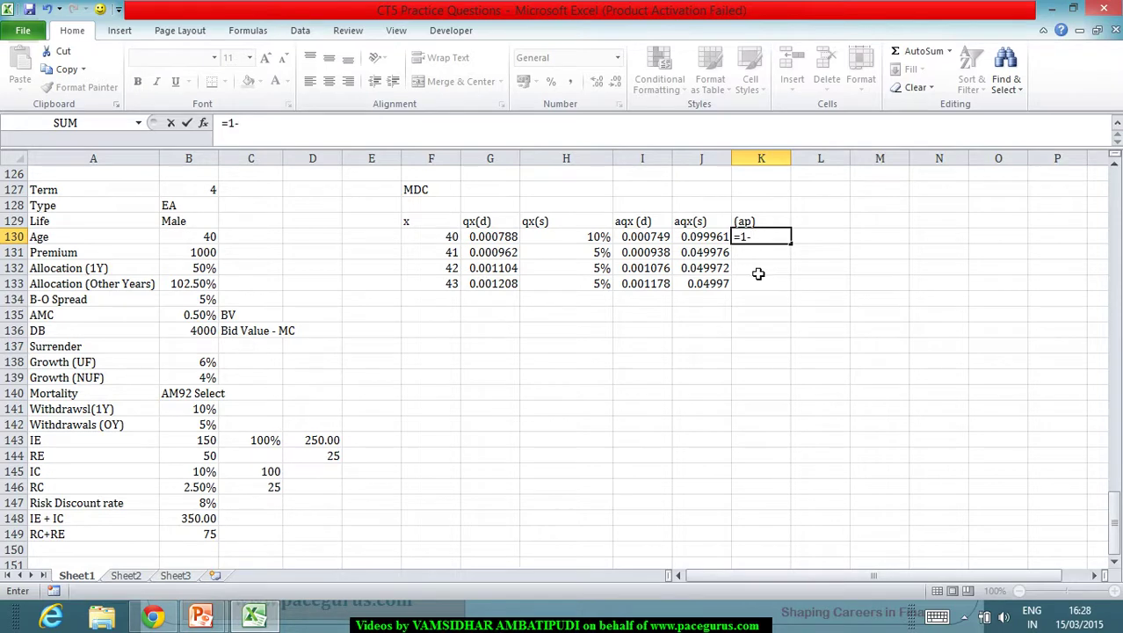
pyautogui.click(647, 243)
pyautogui.write('-')
pyautogui.click(706, 239)
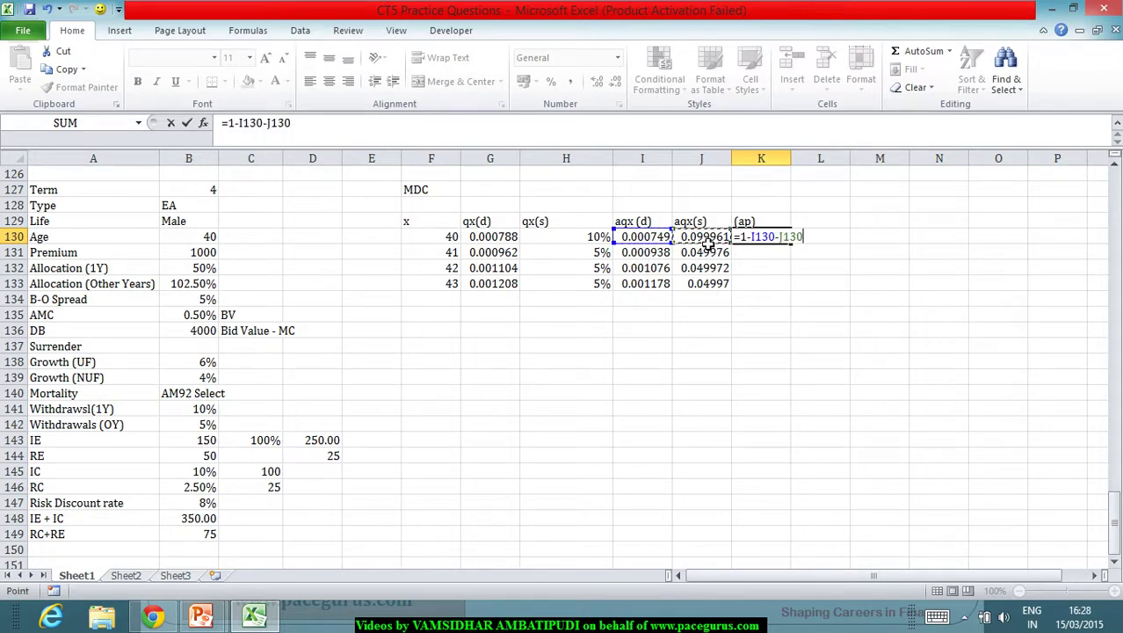
pyautogui.press('Return')
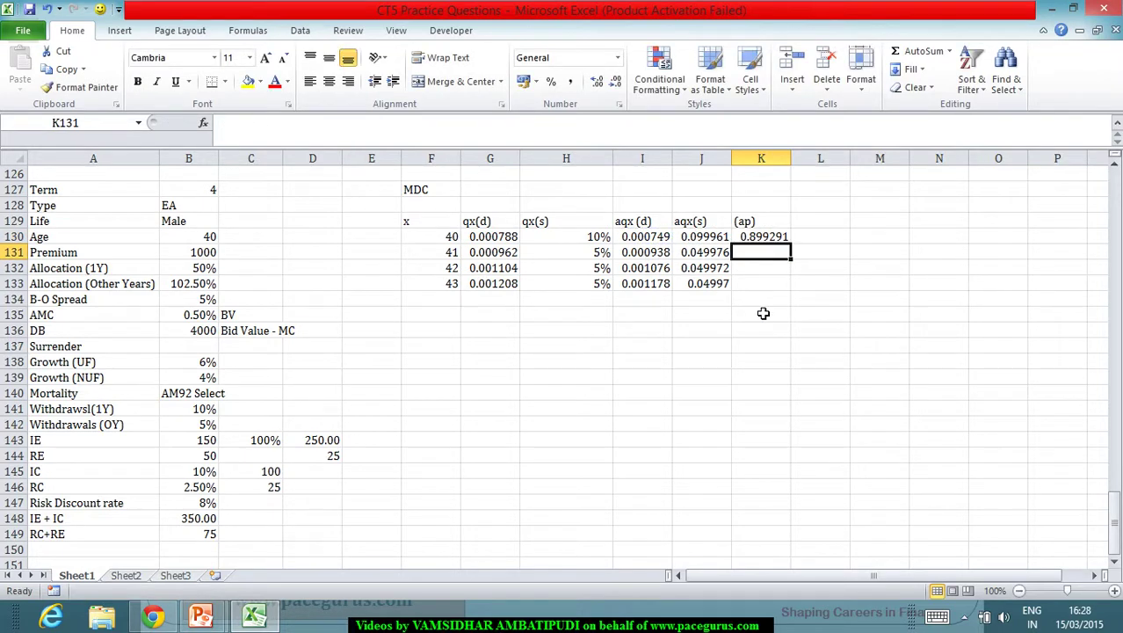
pyautogui.click(783, 242)
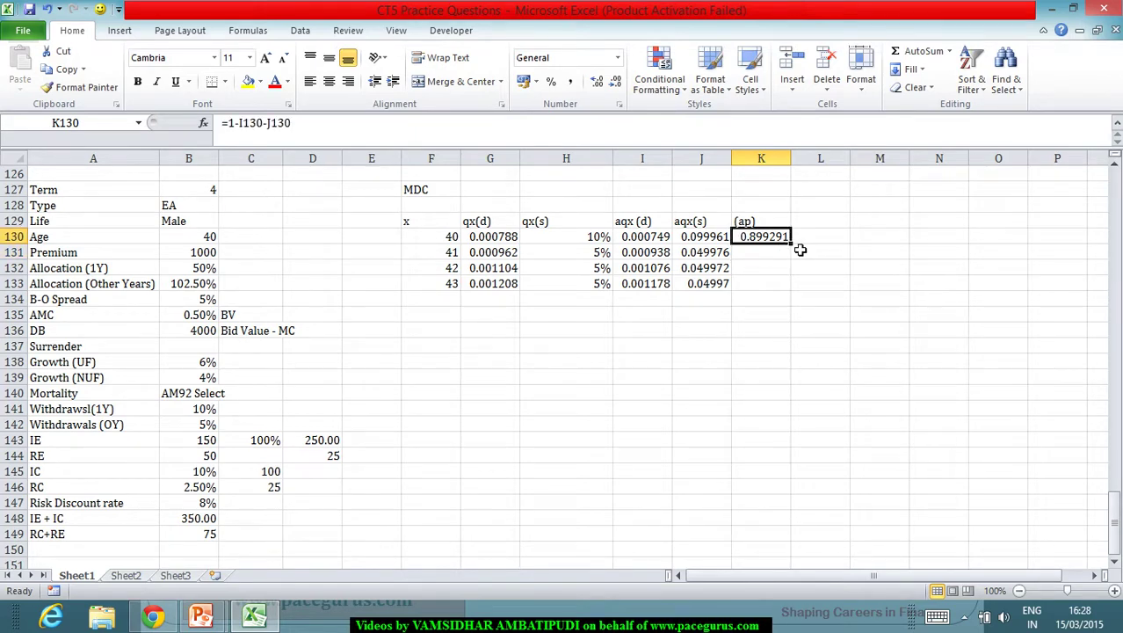
pyautogui.moveTo(791, 246); pyautogui.dragTo(809, 288)
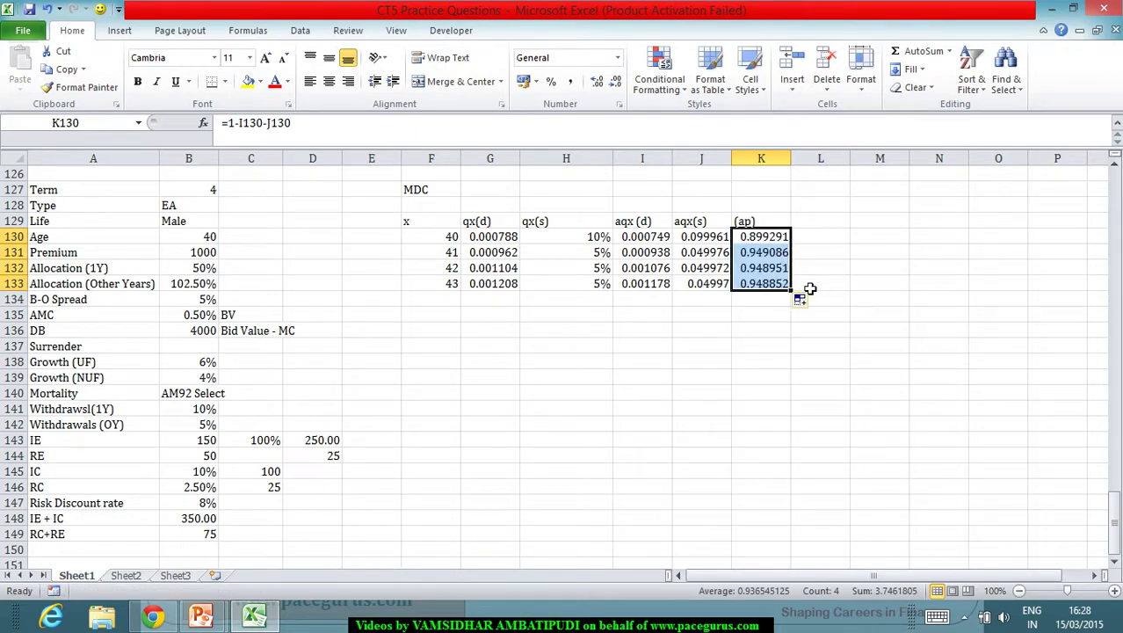
# Add the column heading Propo in L129, beside (ap), and enter =1 as the age-40 value in L130
pyautogui.click(827, 227)
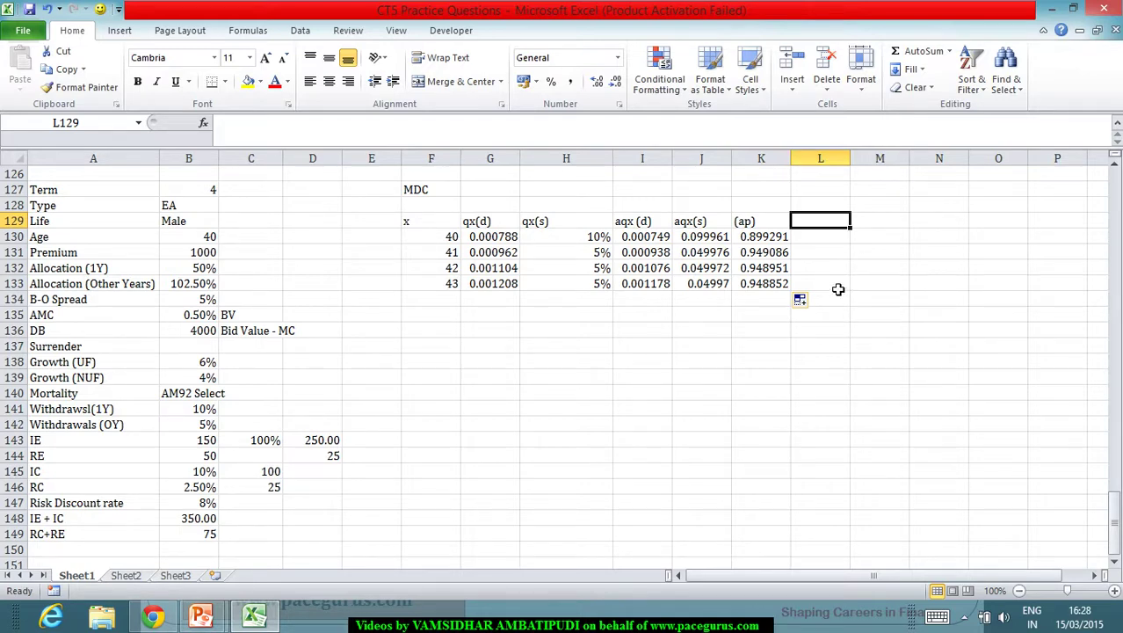
pyautogui.write('Propo')
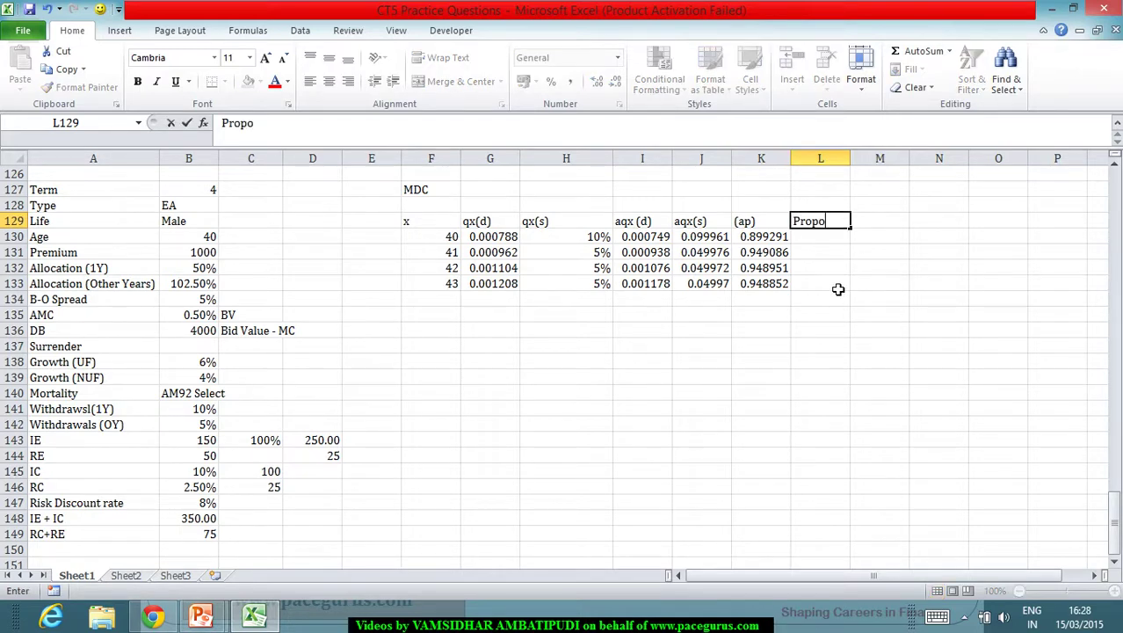
pyautogui.press('Return')
pyautogui.write('=')
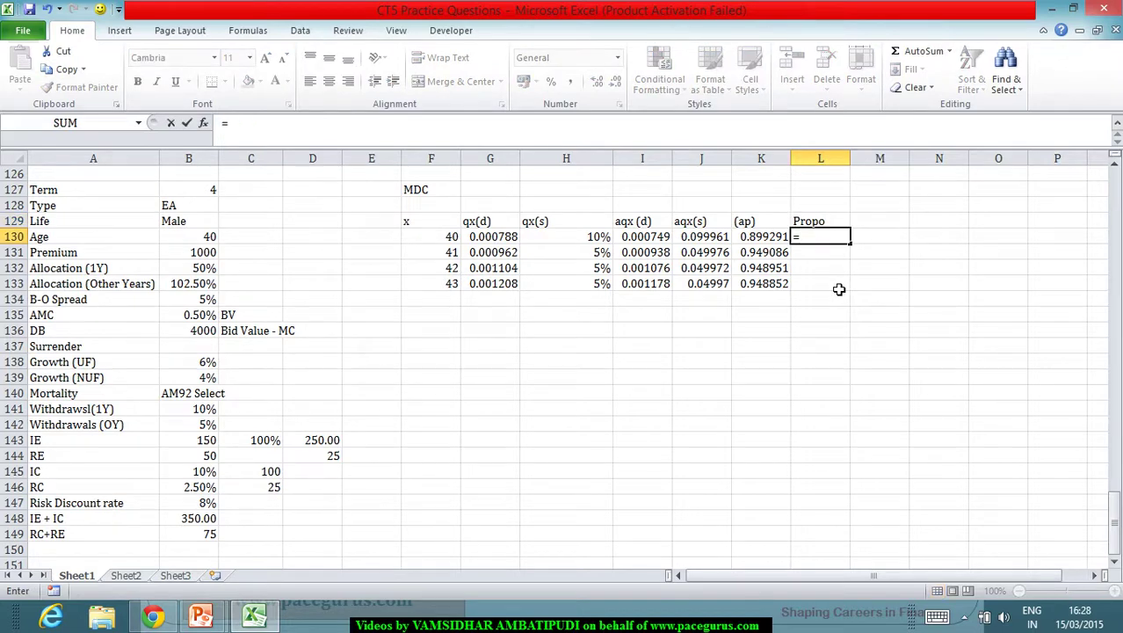
pyautogui.write('1')
pyautogui.press('Return')
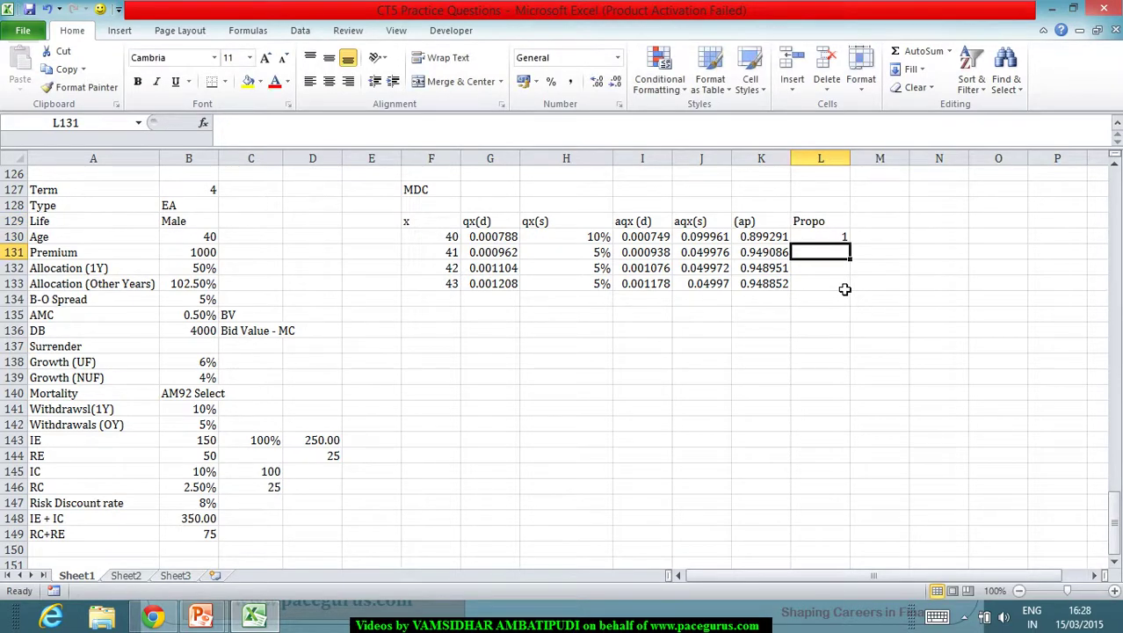
# Calculate the age-41 Propo value in L131 with =L130*K130 and fill the formula down to L133
pyautogui.write('=')
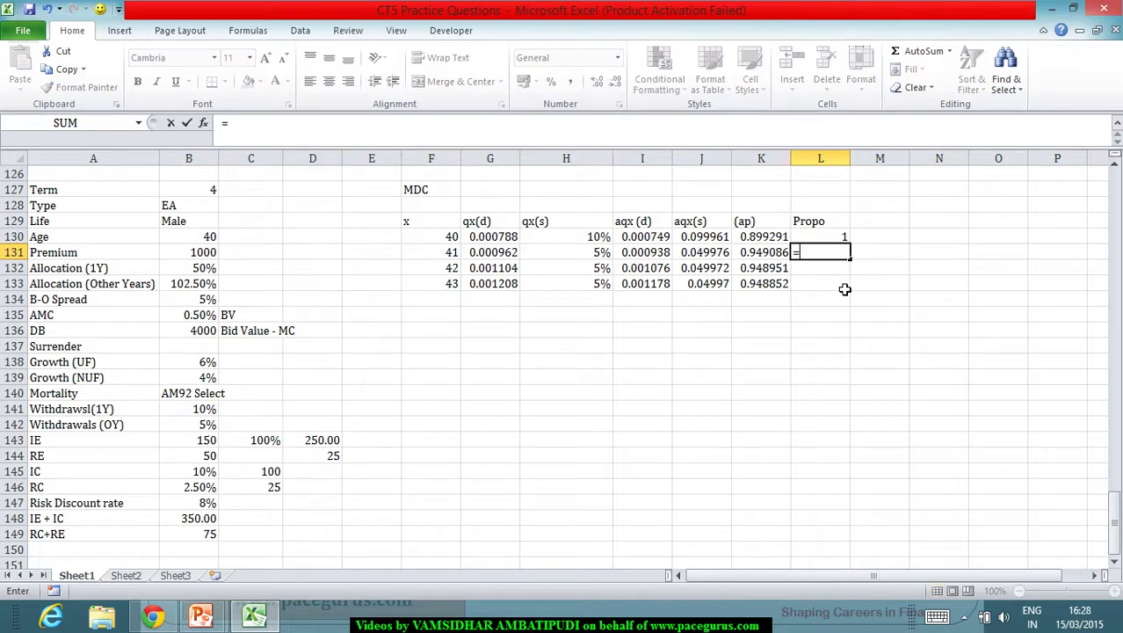
pyautogui.click(826, 236)
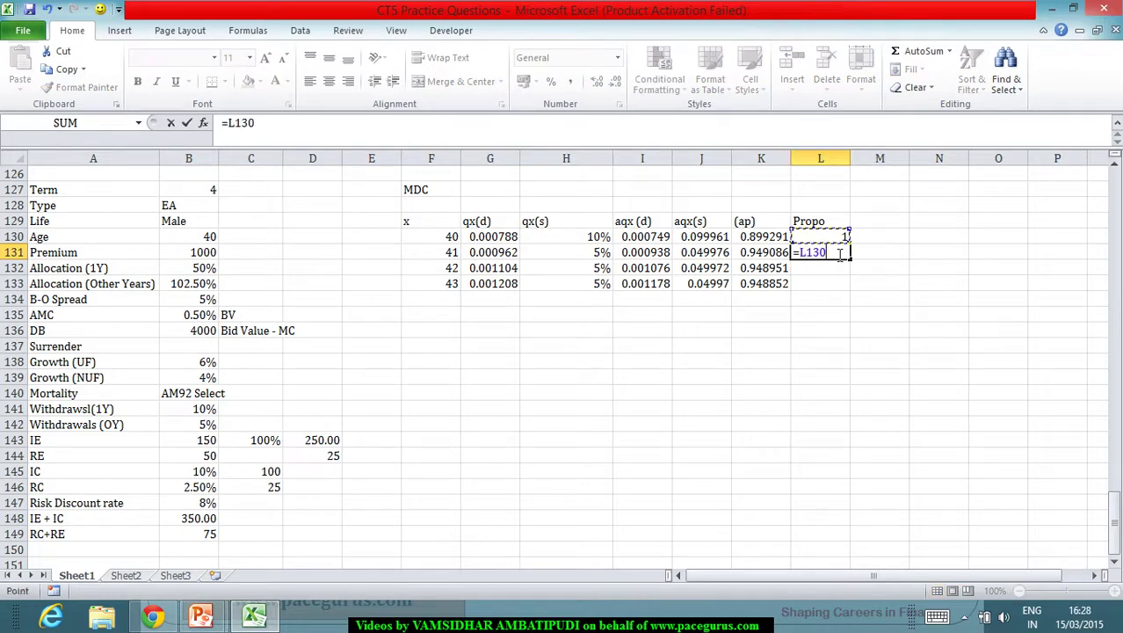
pyautogui.write('*')
pyautogui.click(761, 237)
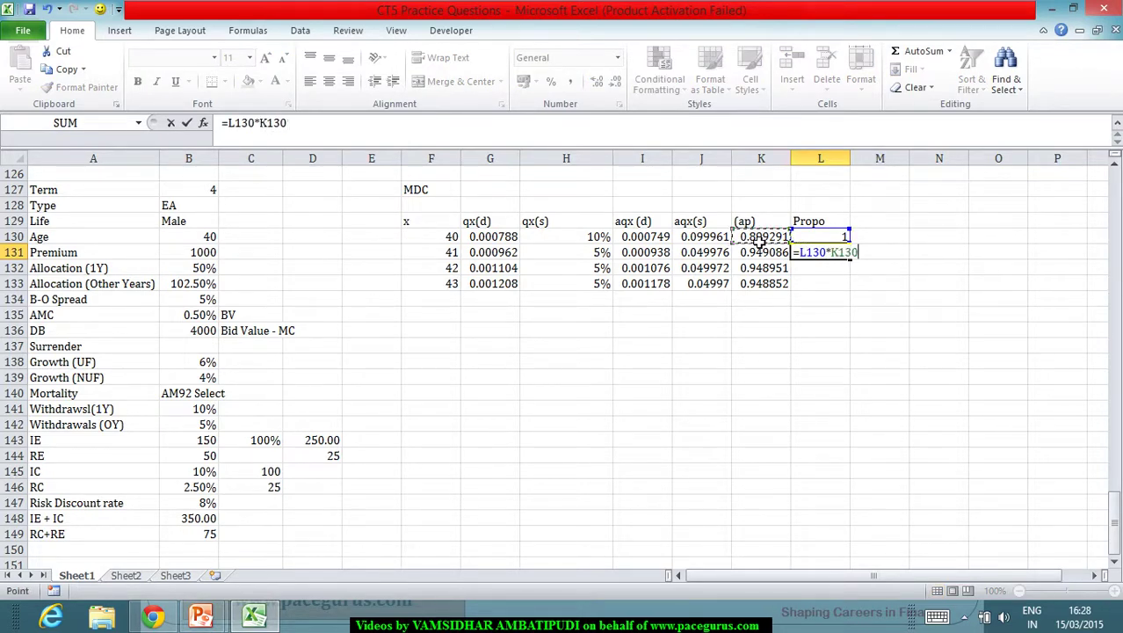
pyautogui.press('Return')
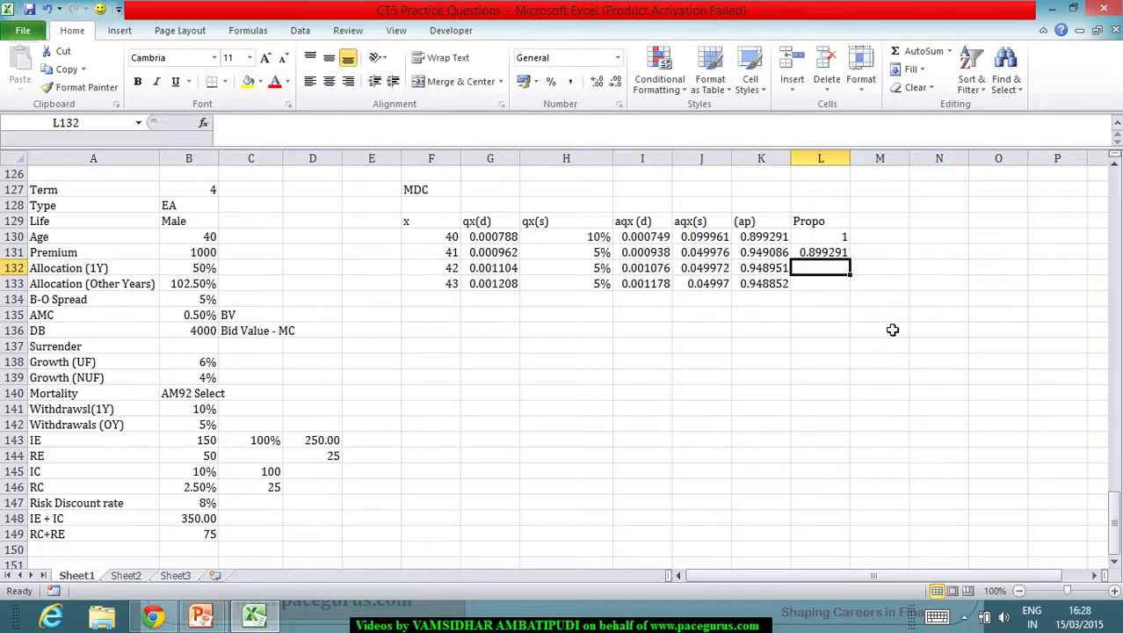
pyautogui.click(834, 255)
pyautogui.moveTo(849, 259); pyautogui.dragTo(859, 282)
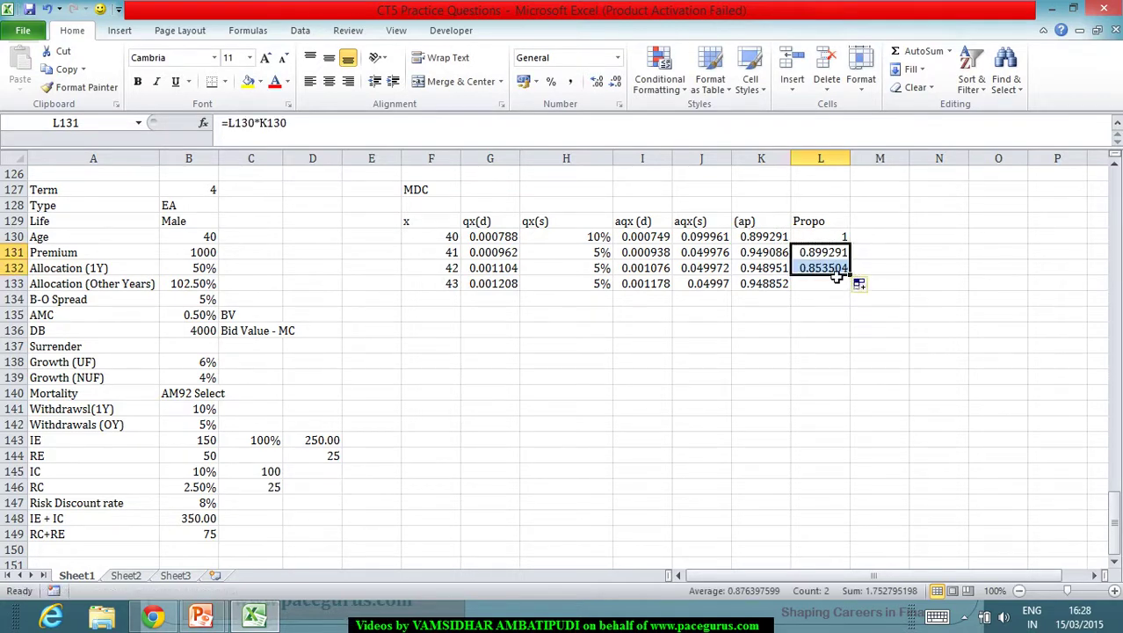
pyautogui.click(835, 273)
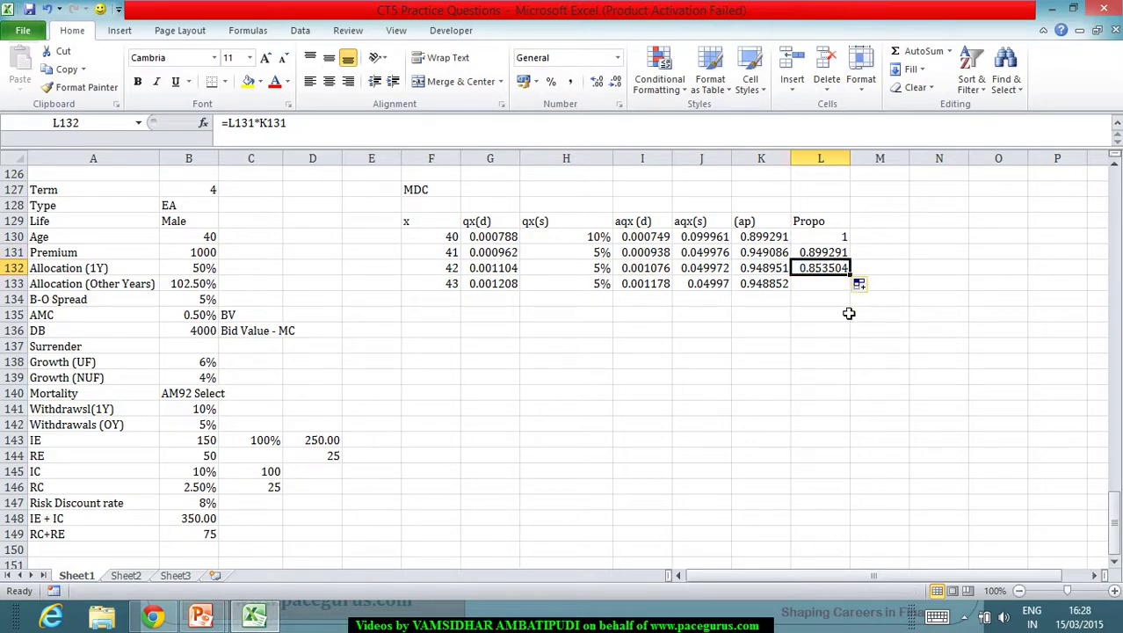
pyautogui.moveTo(850, 276); pyautogui.dragTo(859, 286)
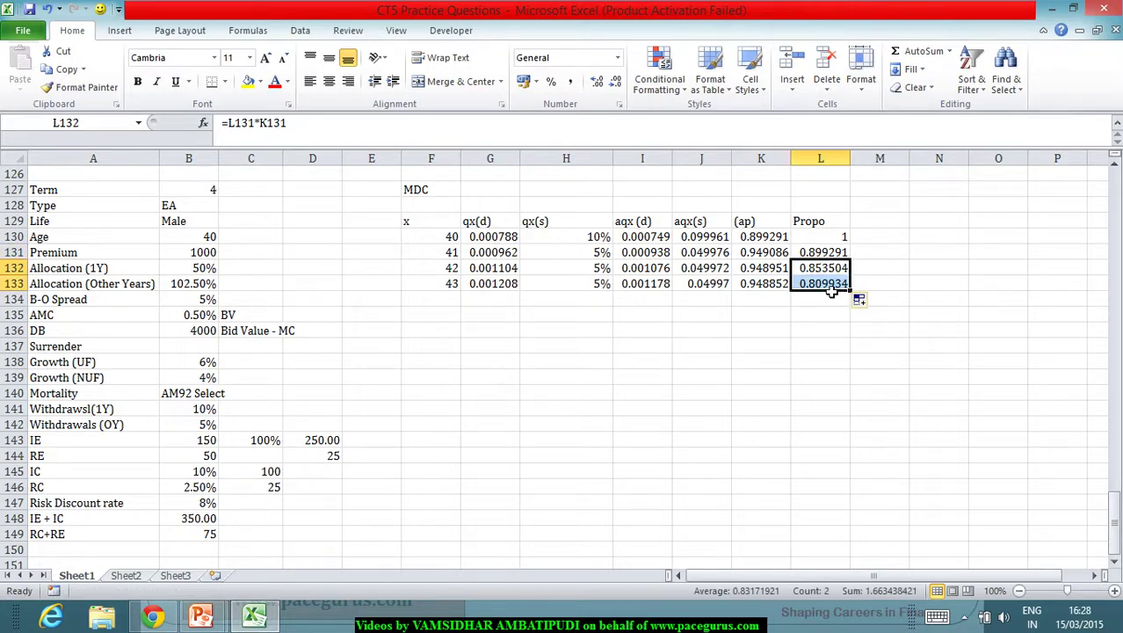
pyautogui.click(839, 284)
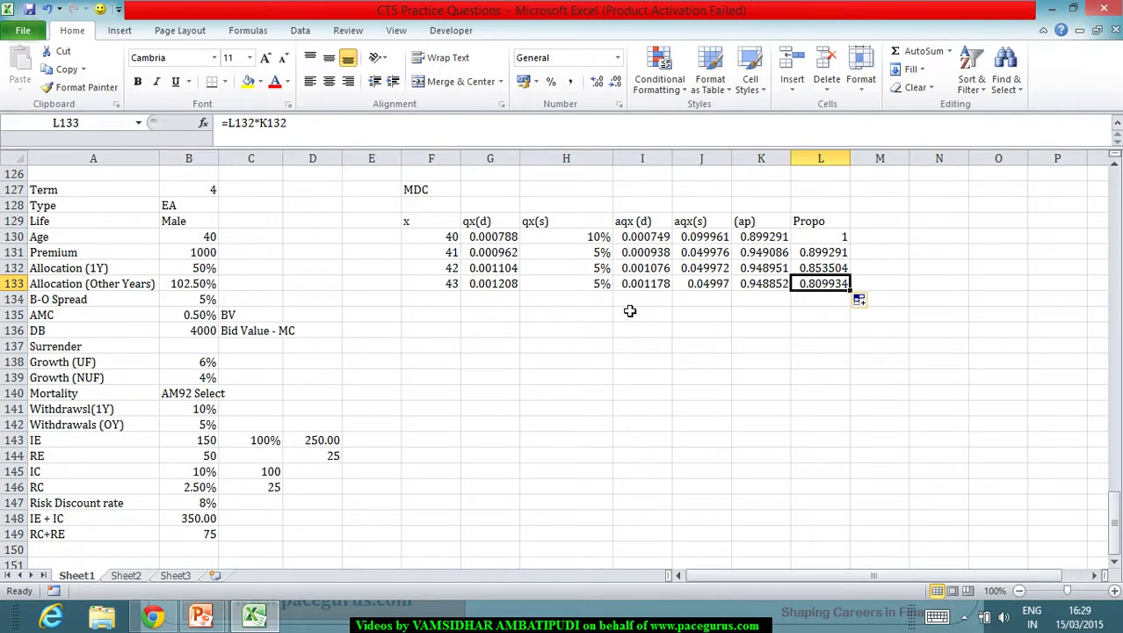
# Enter the section title Unit Fund in F136, below the multiple decrement table
pyautogui.click(431, 332)
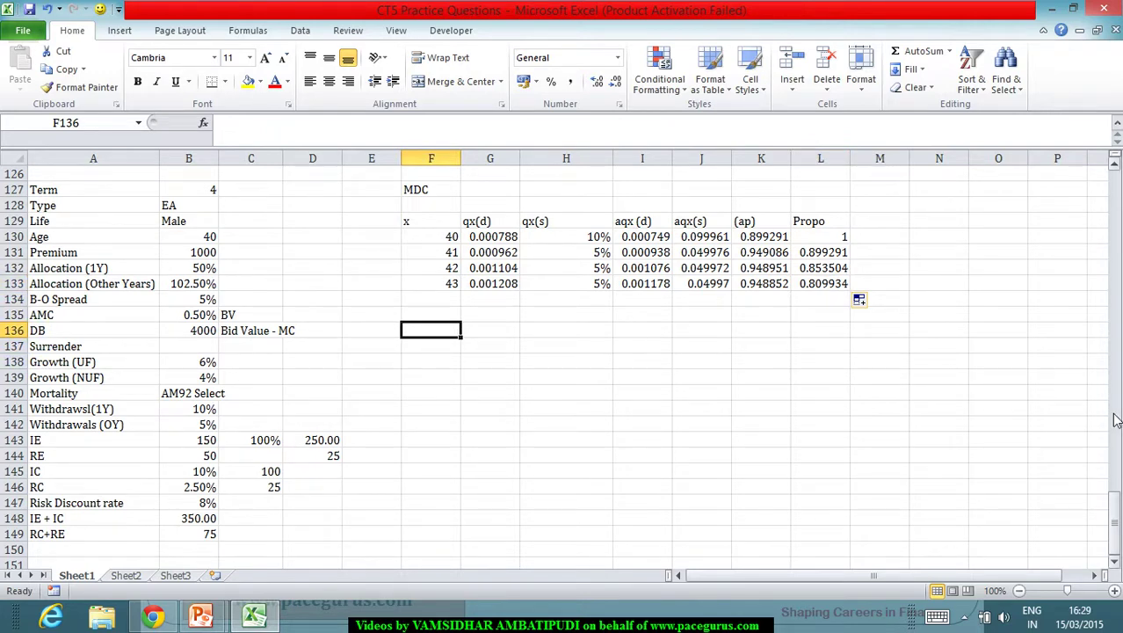
pyautogui.write('Unit')
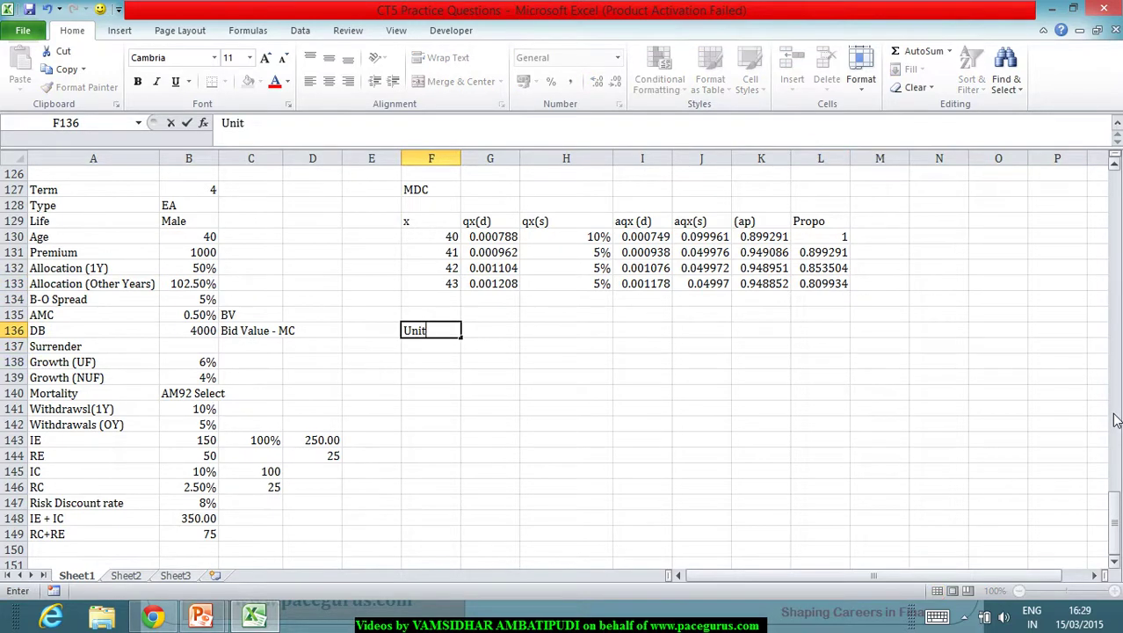
pyautogui.write(' Fund')
pyautogui.press('Return')
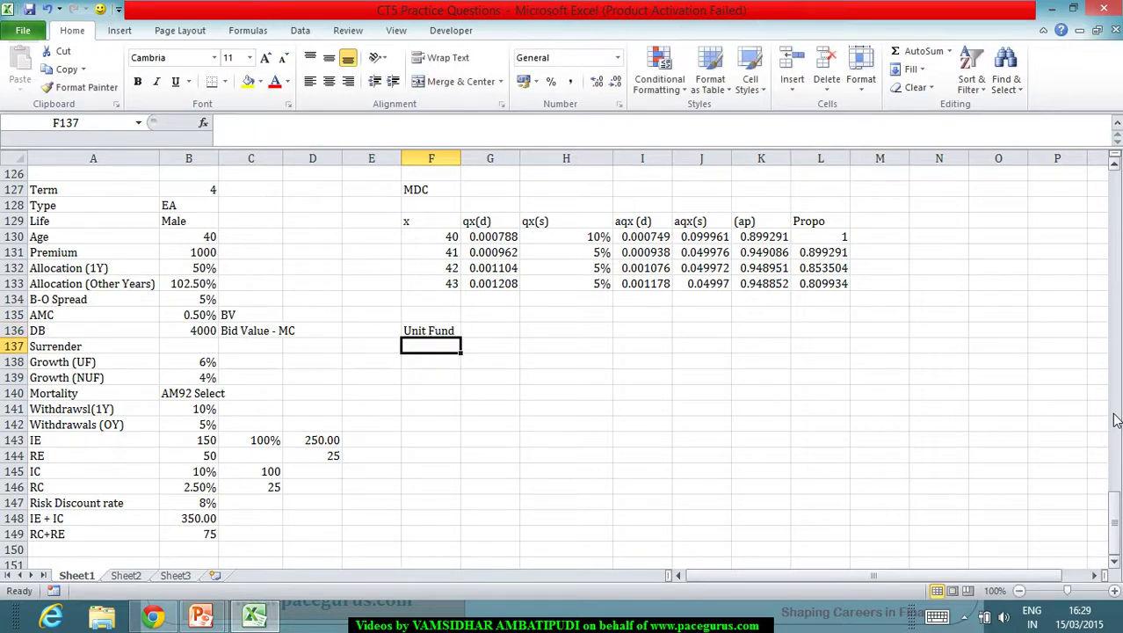
# Enter the year headings Y1, Y2, Y3 and Y4 across G137:J137 in the Unit Fund section
pyautogui.press('Right')
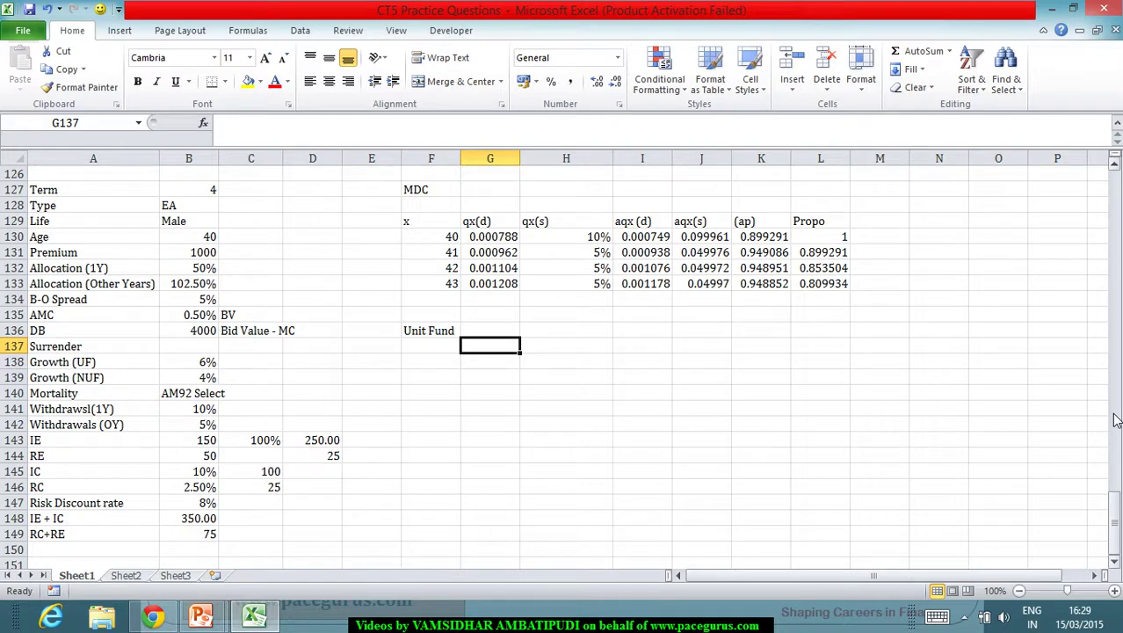
pyautogui.write('1')
pyautogui.press('Right')
pyautogui.write('2')
pyautogui.press('Left')
pyautogui.write('Y1')
pyautogui.press('Right')
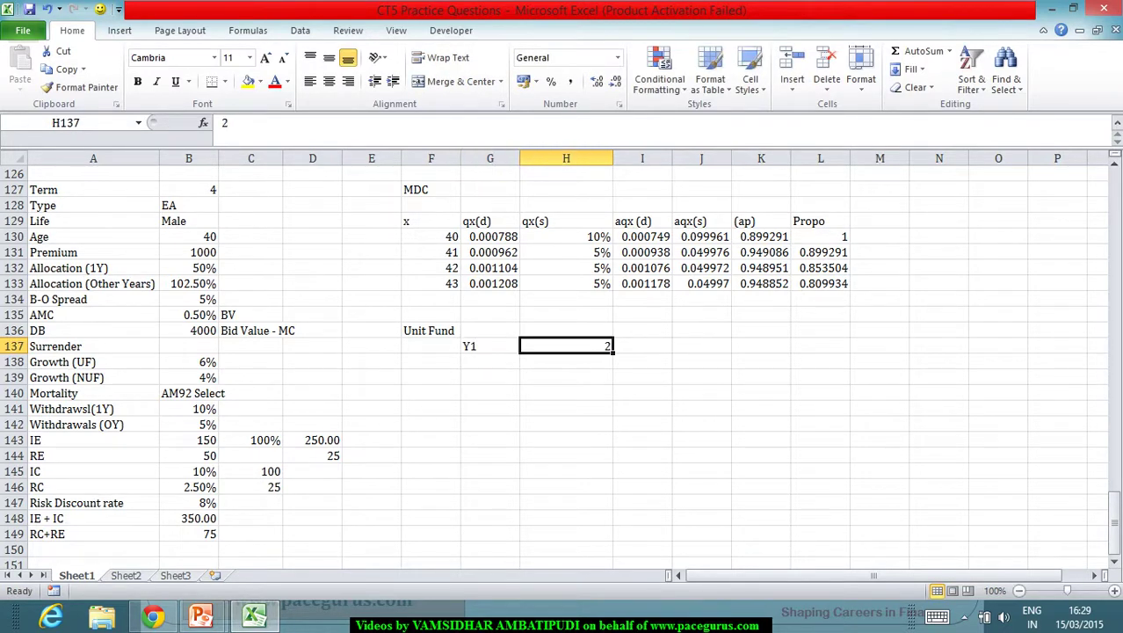
pyautogui.write('Y2')
pyautogui.press('Right')
pyautogui.write('Y3')
pyautogui.press('Right')
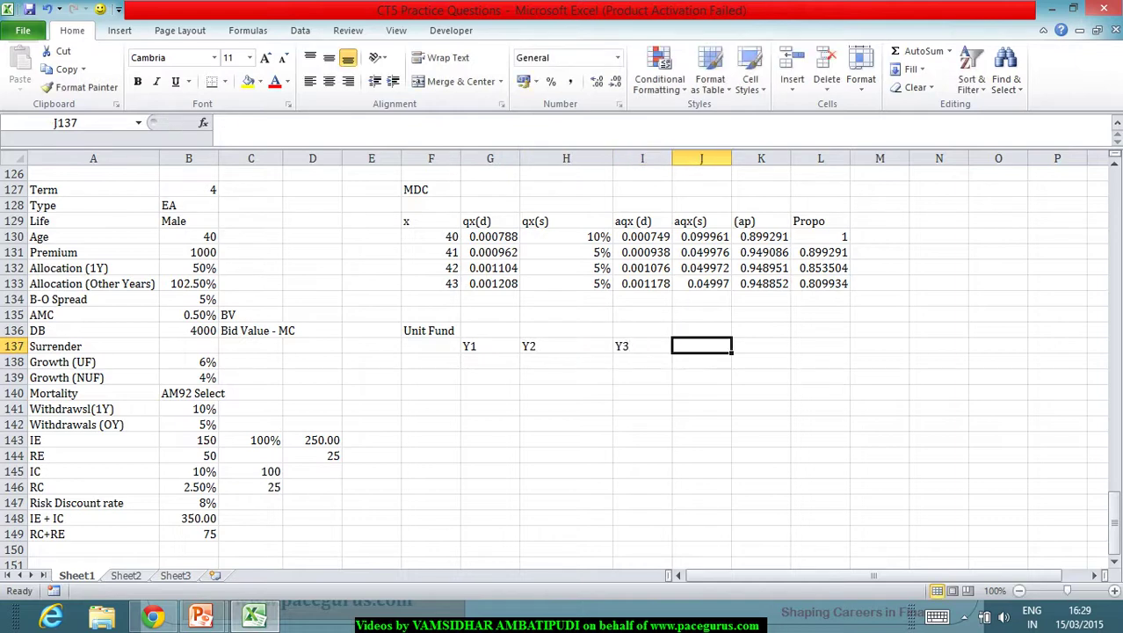
pyautogui.write('Y4')
pyautogui.click(490, 361)
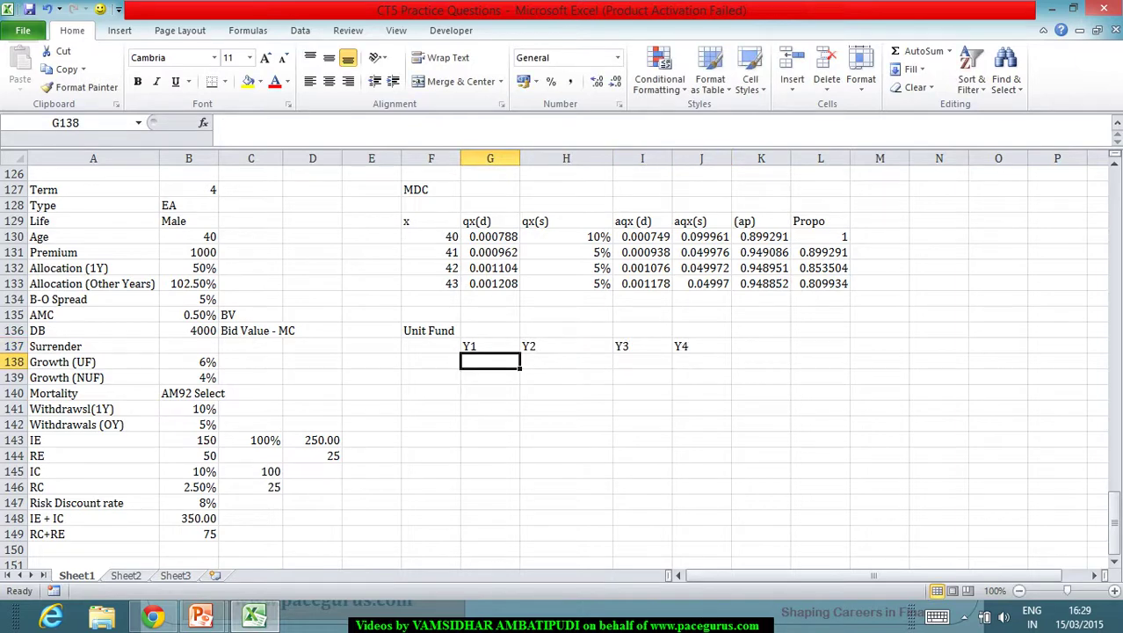
# Add the row label Units (B) in F138 and enter 0 for Y1 in G138
pyautogui.click(431, 361)
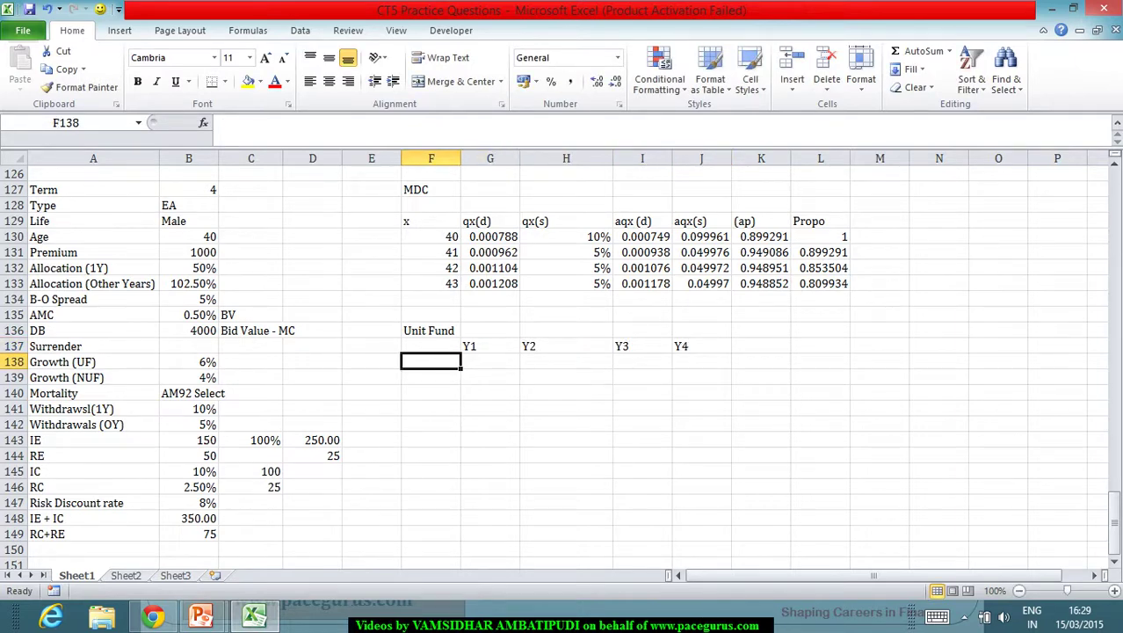
pyautogui.write('Un')
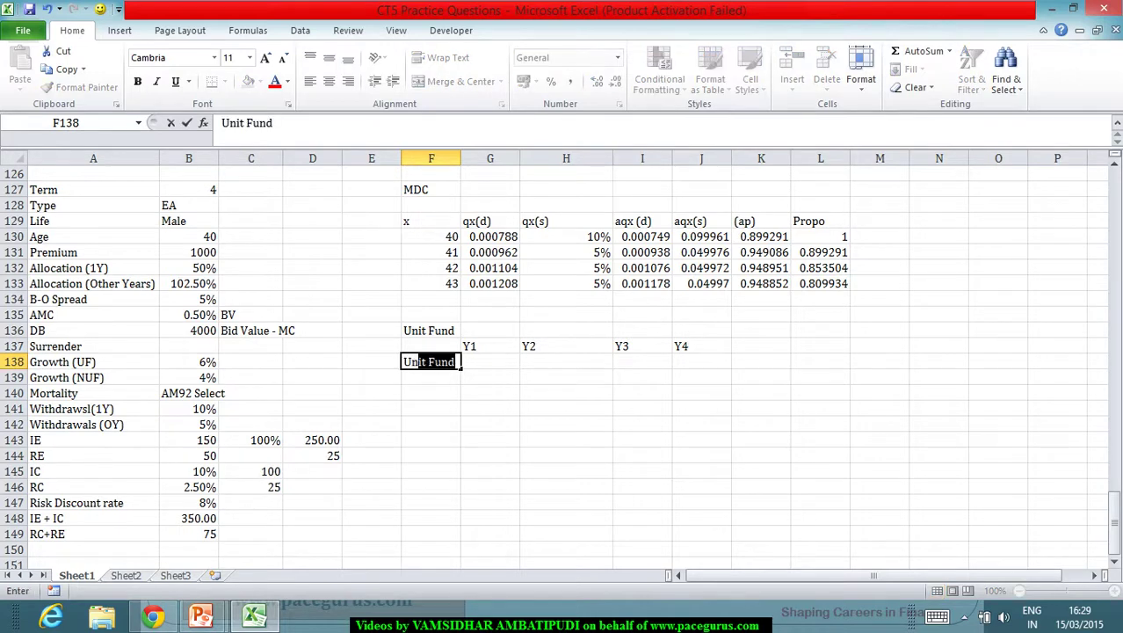
pyautogui.write('its (B)')
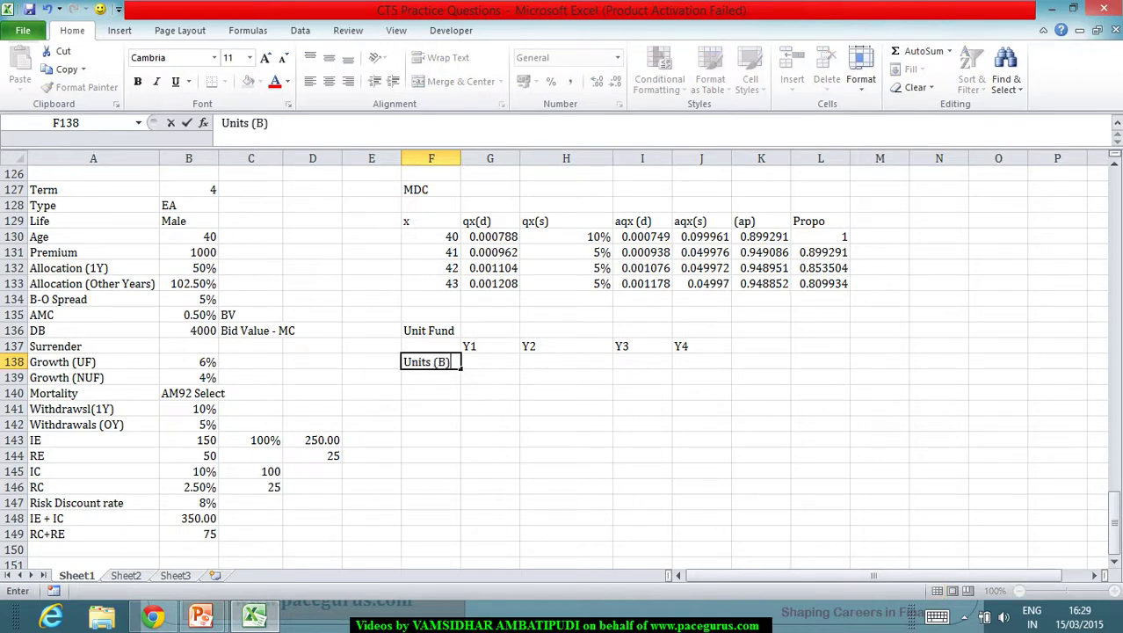
pyautogui.press('Tab')
pyautogui.write('0')
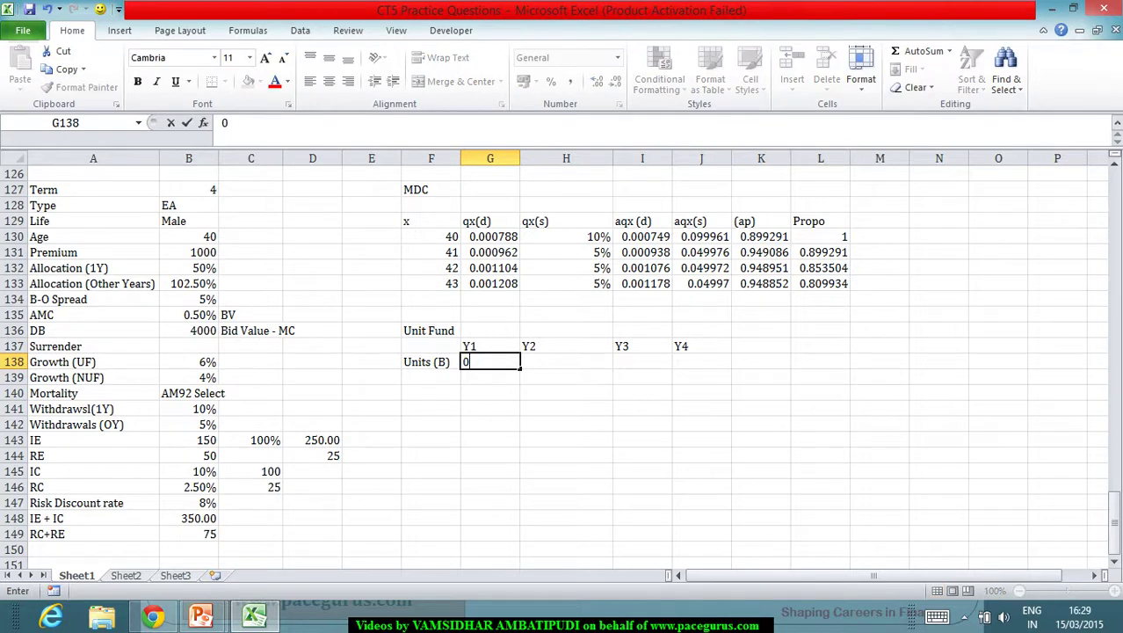
pyautogui.press('Return')
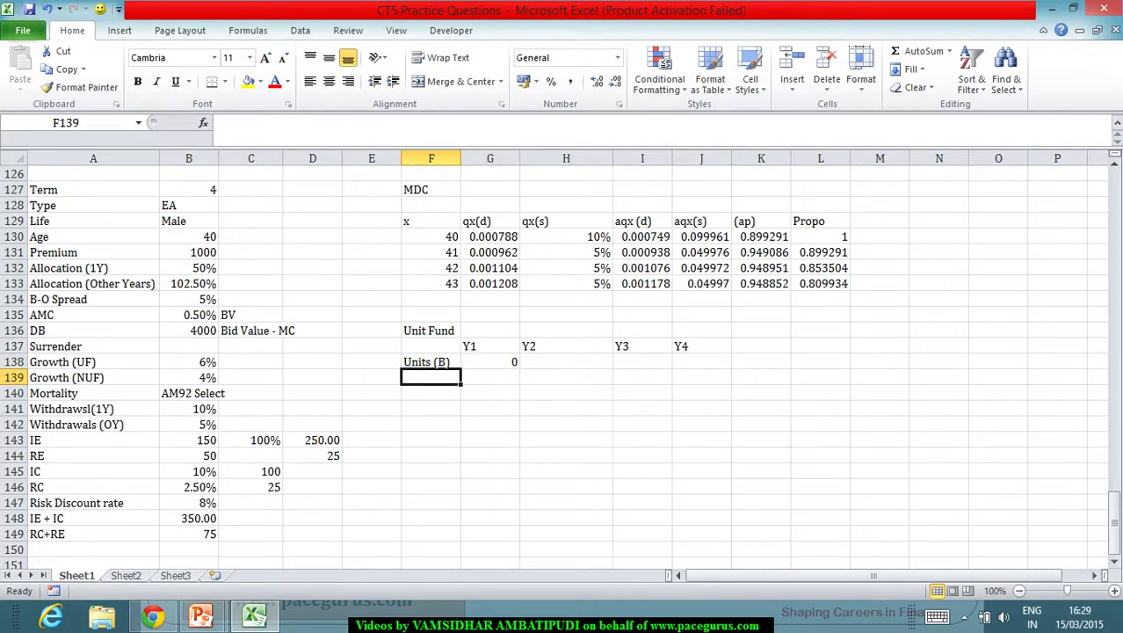
# Add the row label Allocation in F139 and calculate its Y1 amount in G139 with =B132*B131
pyautogui.write('A')
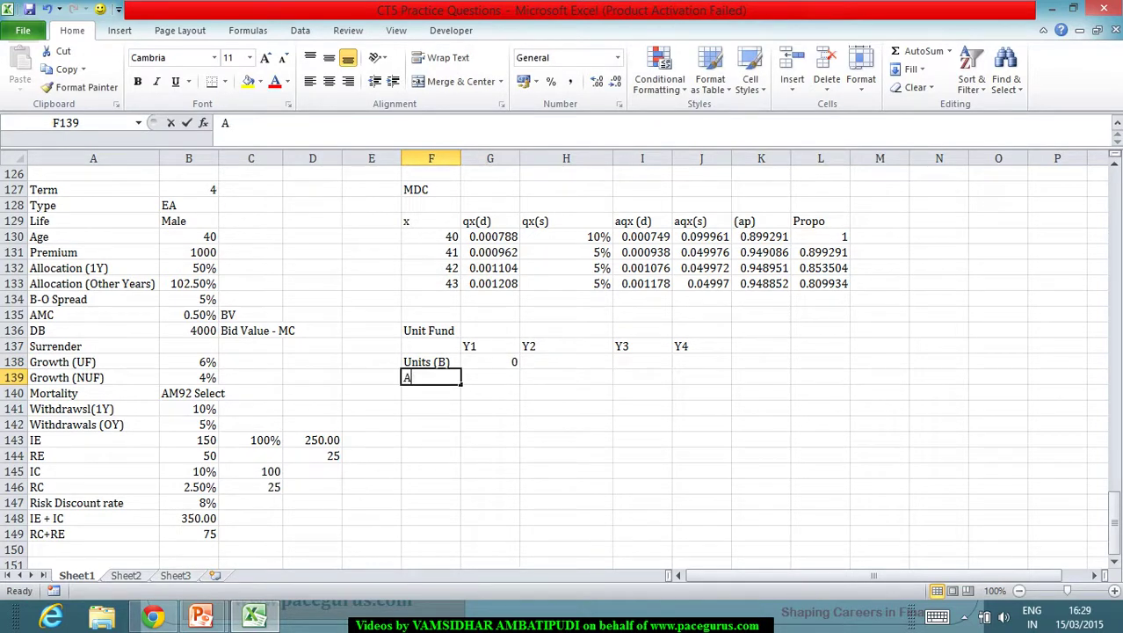
pyautogui.write('llocation')
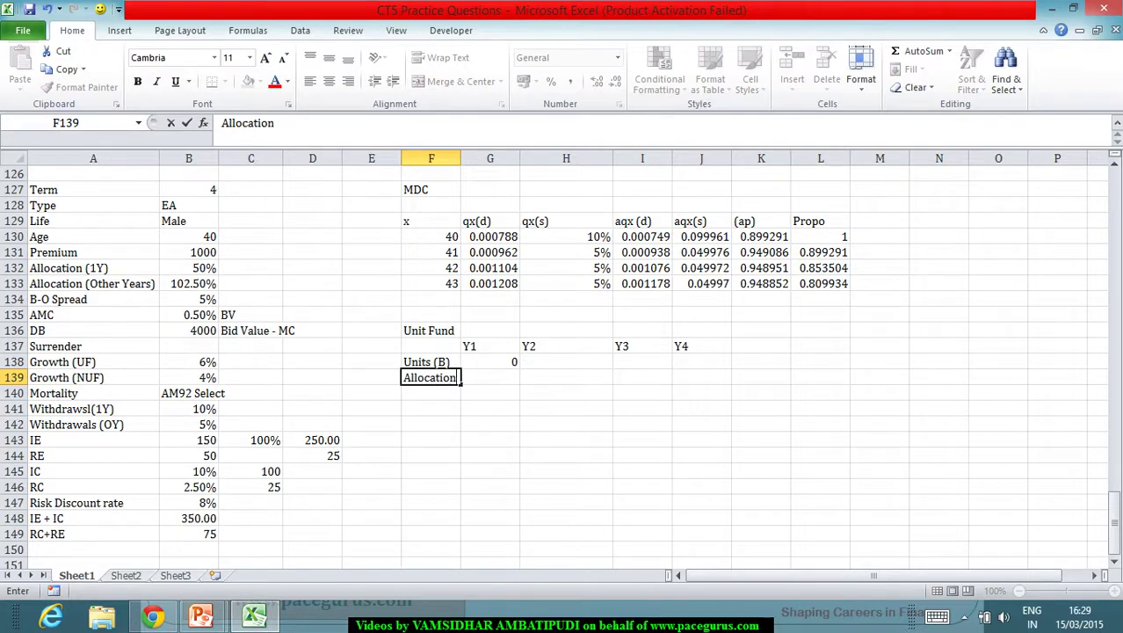
pyautogui.press('Tab')
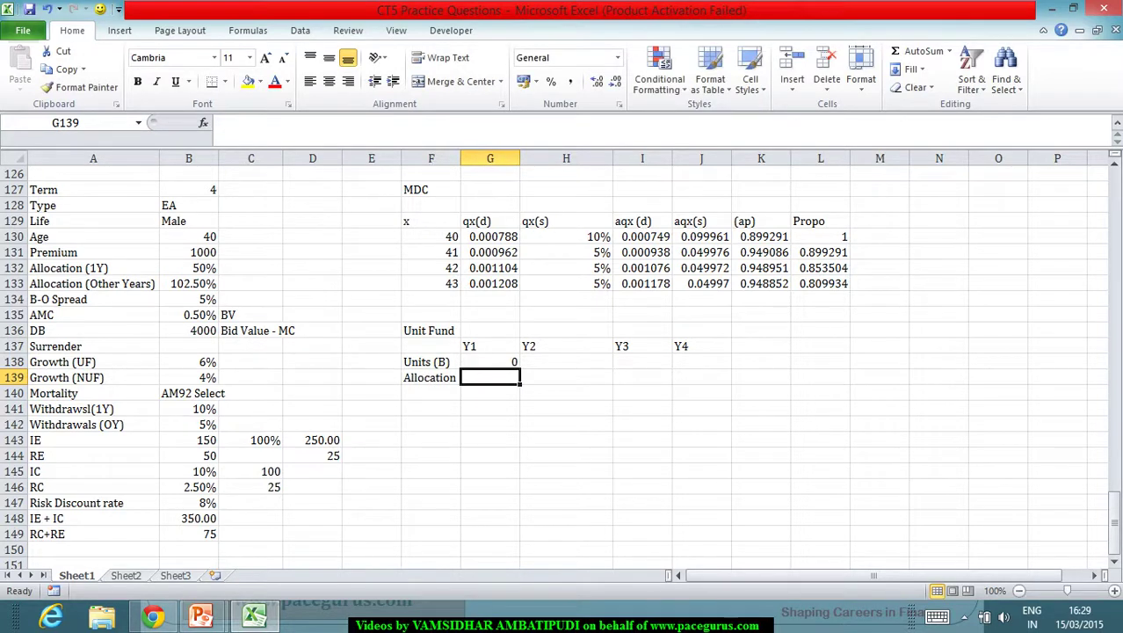
pyautogui.write('=')
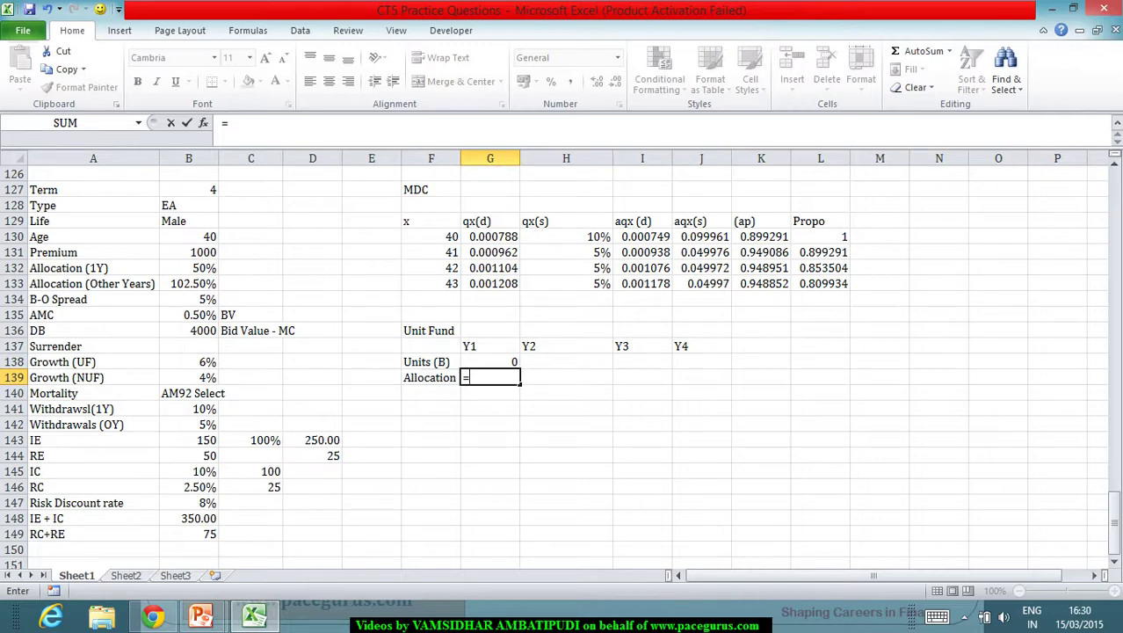
pyautogui.click(185, 271)
pyautogui.write('*')
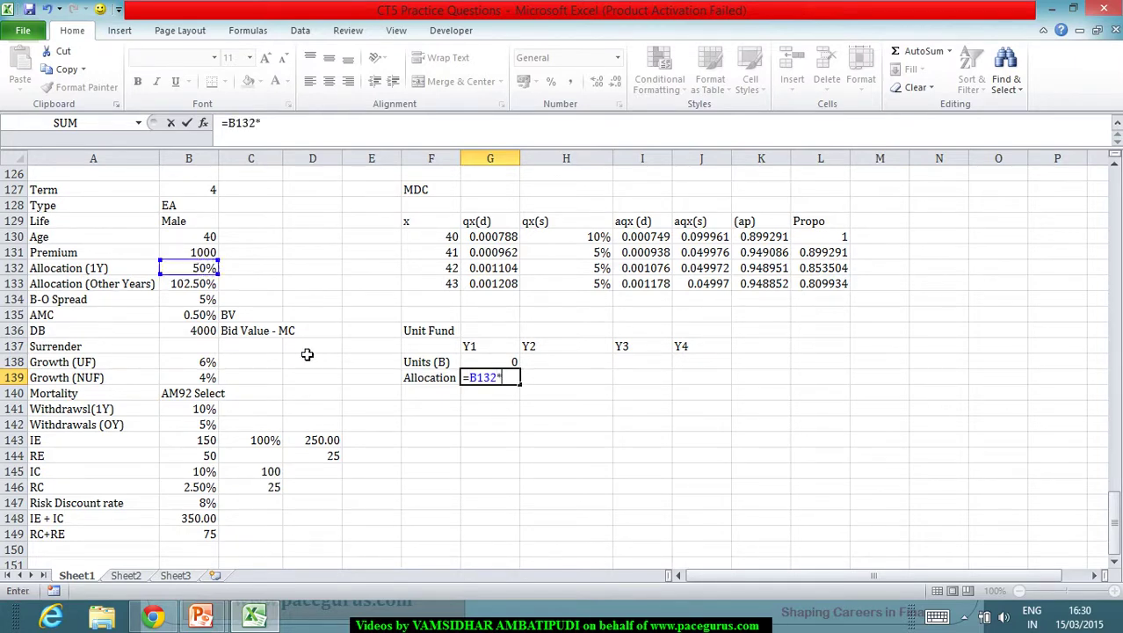
pyautogui.click(169, 254)
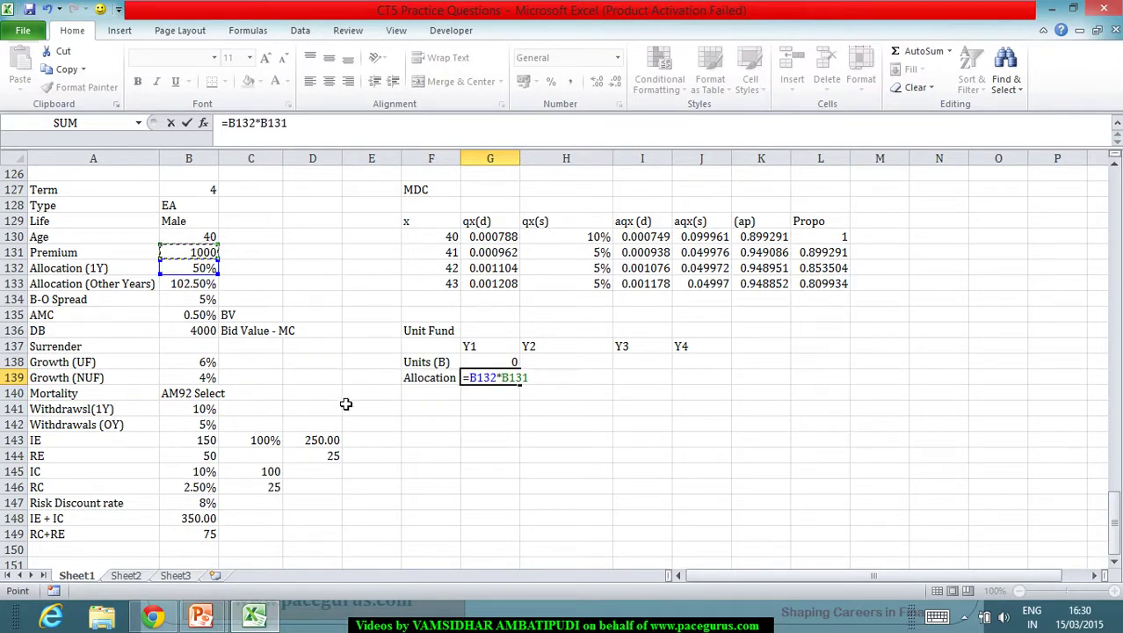
pyautogui.press('Tab')
pyautogui.click(506, 384)
# Calculate the Y2 allocation in H139 with =B133*B131
pyautogui.click(559, 380)
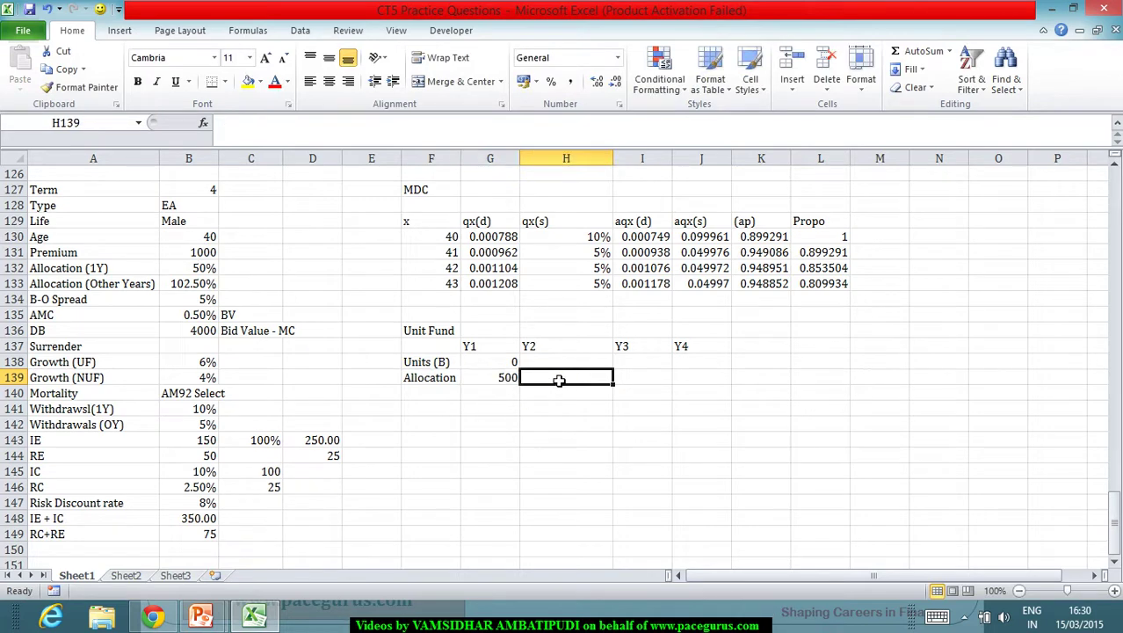
pyautogui.write('=')
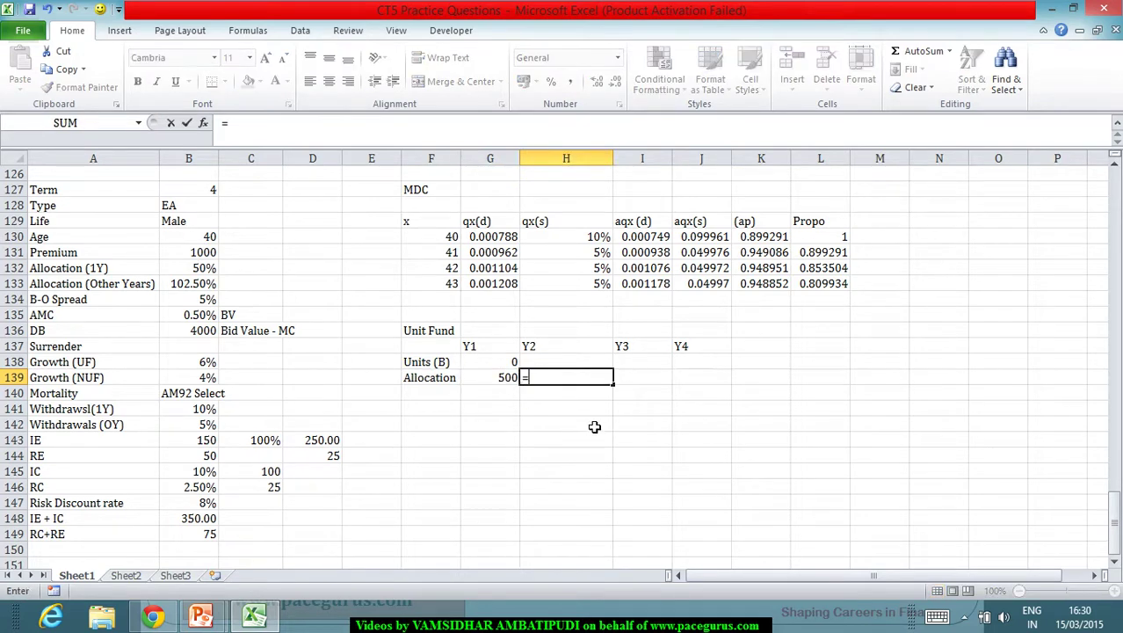
pyautogui.click(188, 284)
pyautogui.write('*')
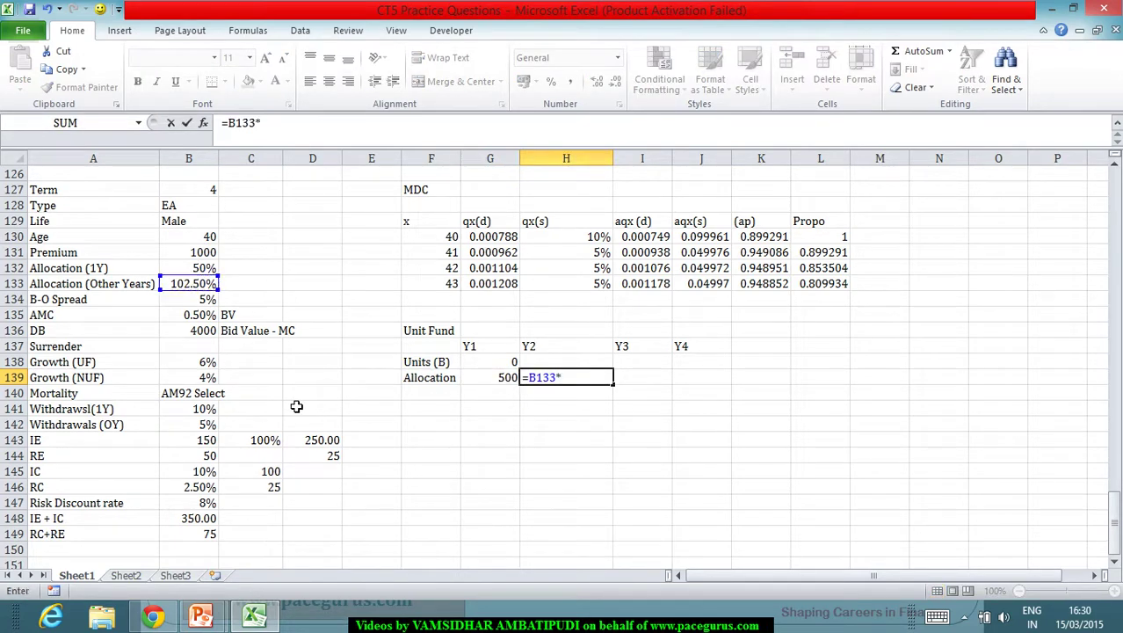
pyautogui.click(196, 253)
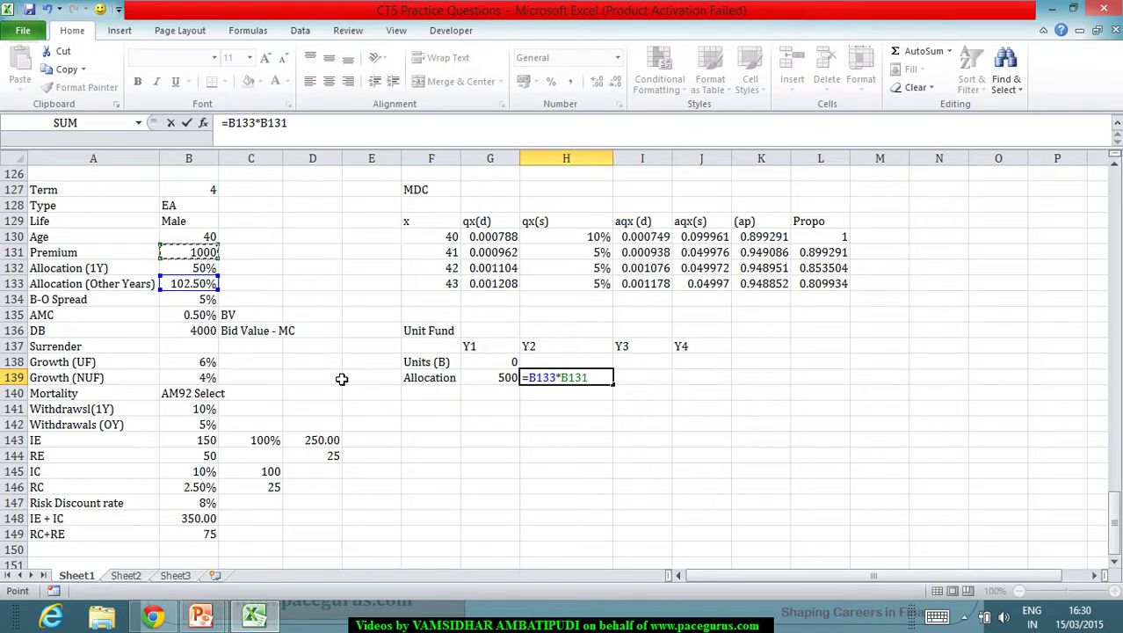
pyautogui.press('Tab')
pyautogui.click(601, 378)
pyautogui.click(645, 381)
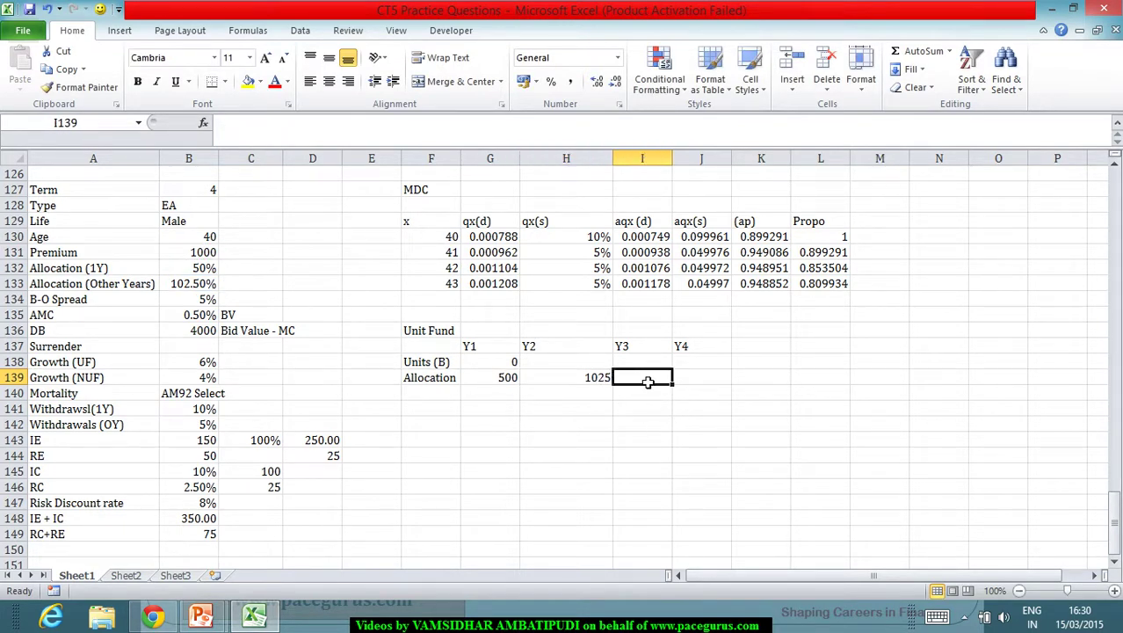
# Carry the Y2 allocation forward to Y3 and Y4 with =H139 in I139 and =I139 in J139
pyautogui.write('=')
pyautogui.click(603, 384)
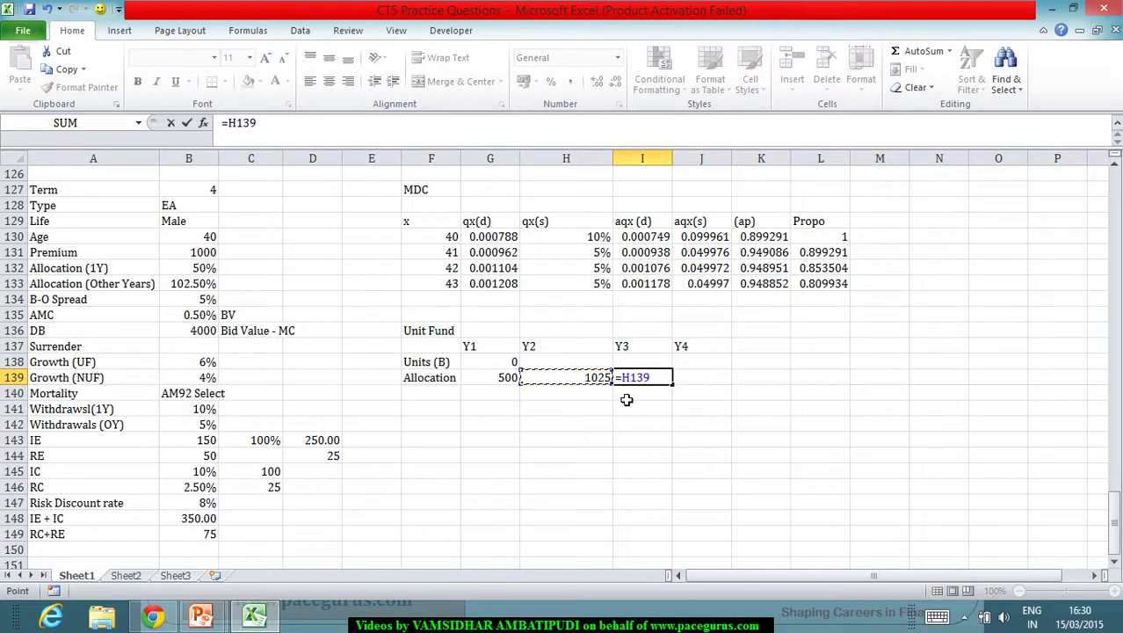
pyautogui.press('Tab')
pyautogui.write('=')
pyautogui.click(652, 380)
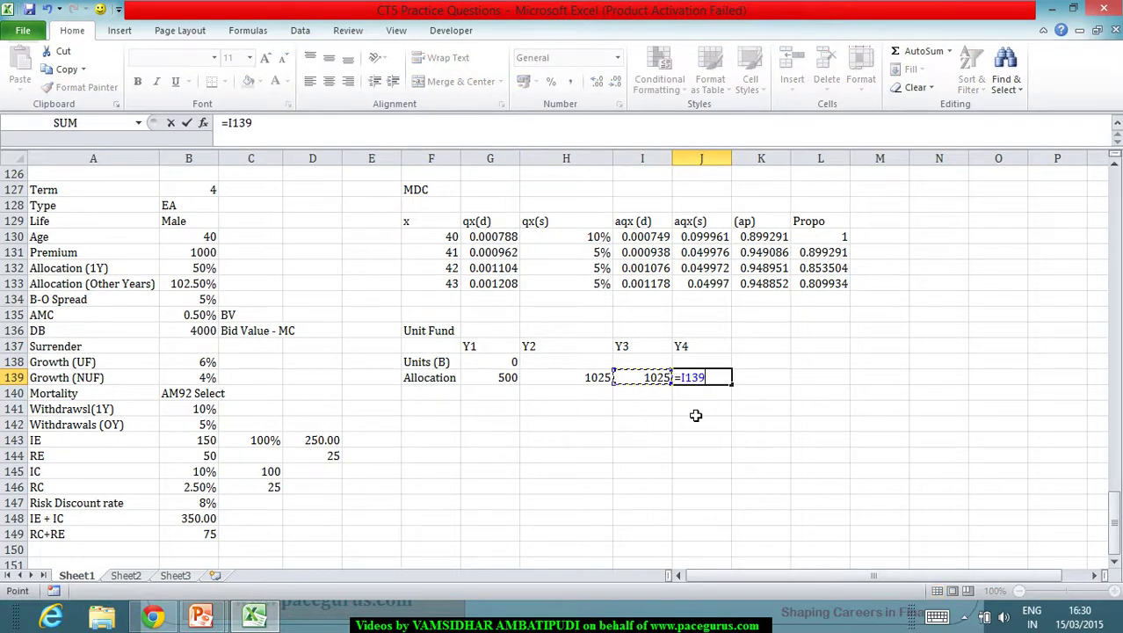
pyautogui.press('Tab')
pyautogui.press('Return')
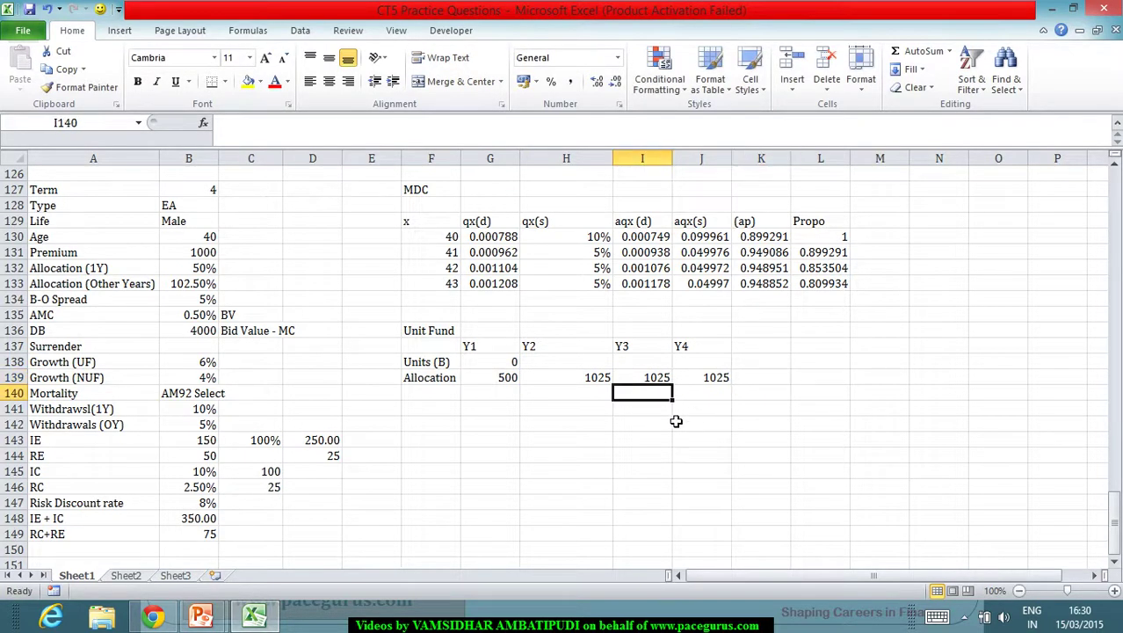
# Add the row label B-O in F140 below Allocation
pyautogui.click(425, 400)
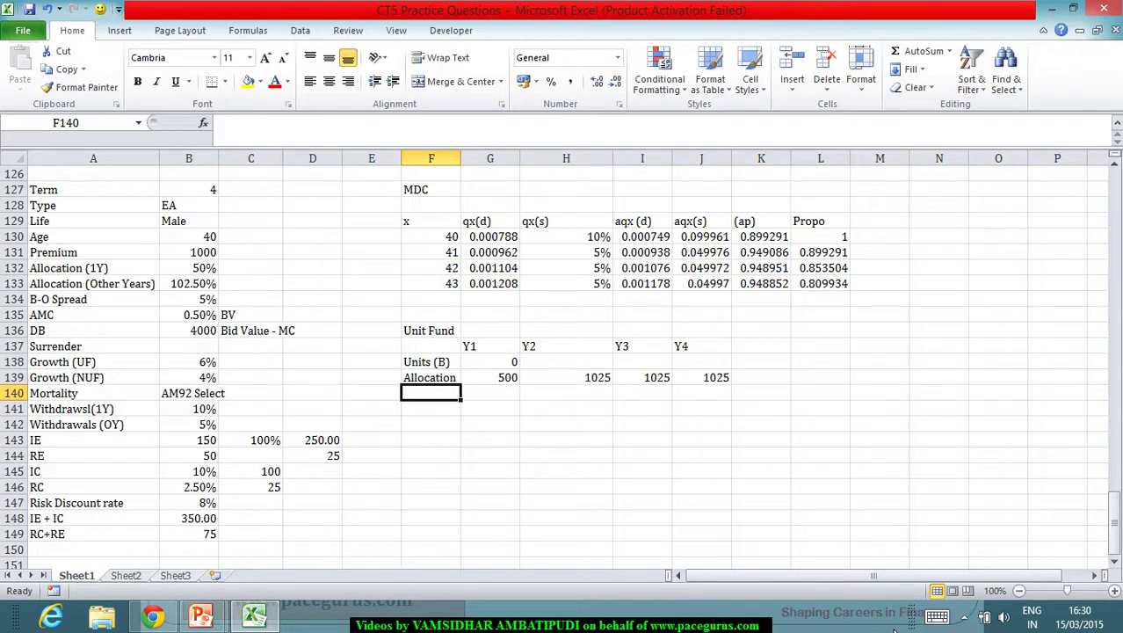
pyautogui.write('B-O')
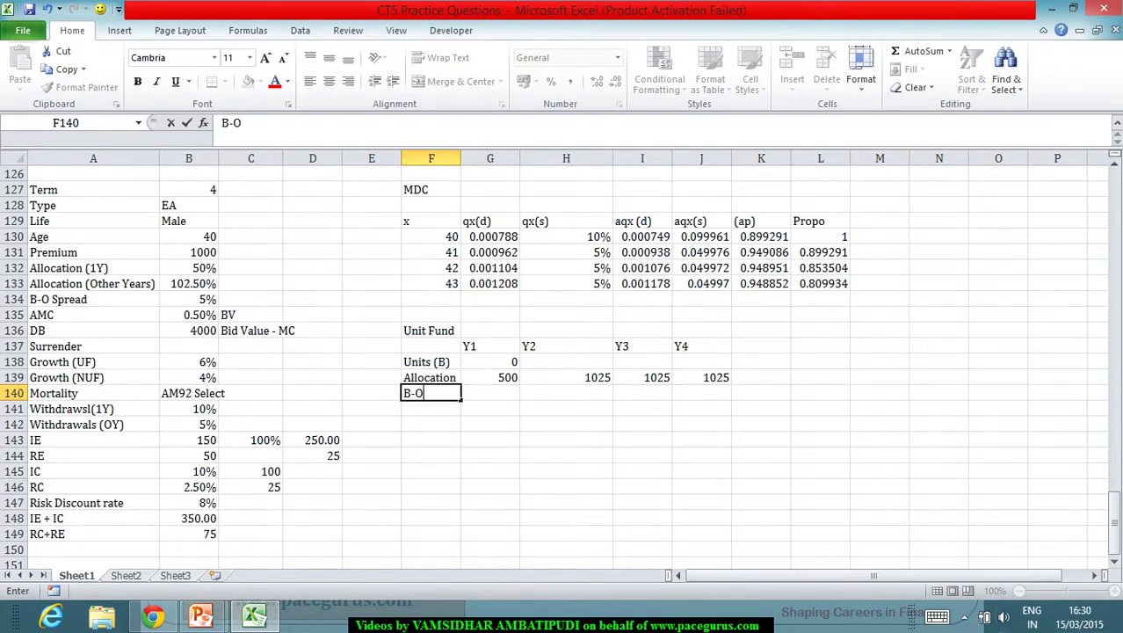
pyautogui.press('Tab')
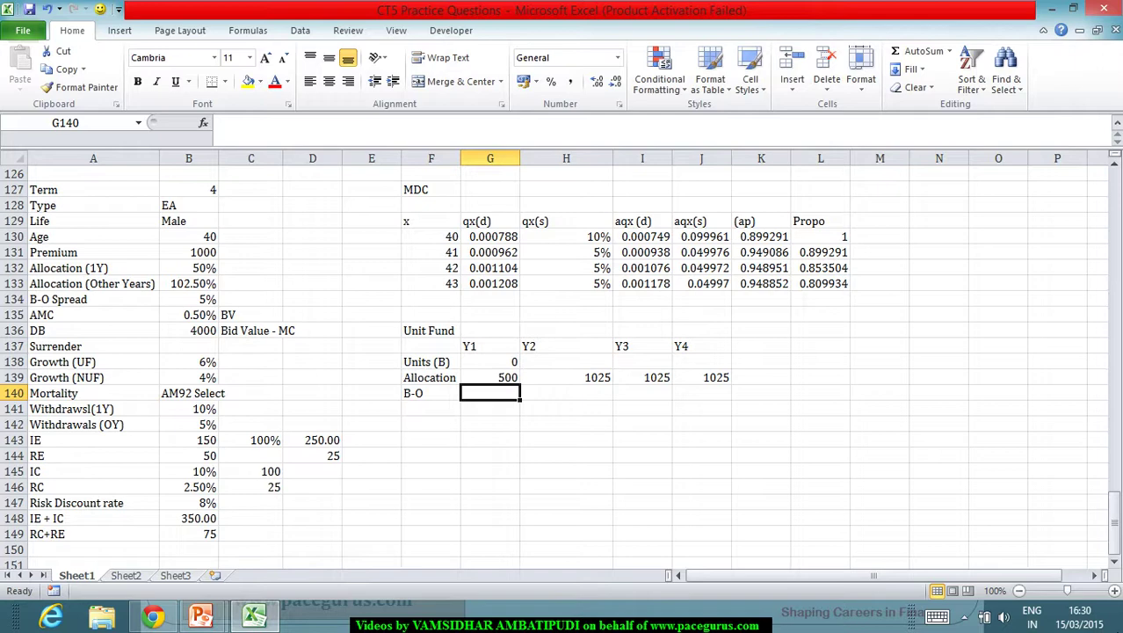
# Try calculating the Y1 B-O amount in G140 with =B134%*G139 and fill the formula across to J140
pyautogui.write('=')
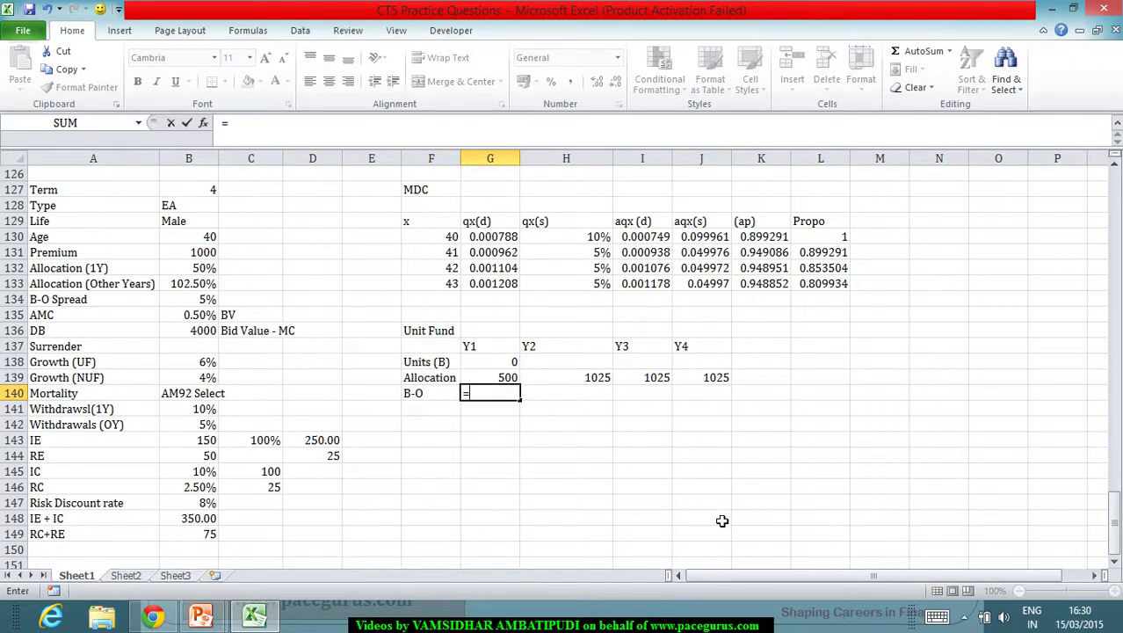
pyautogui.click(185, 303)
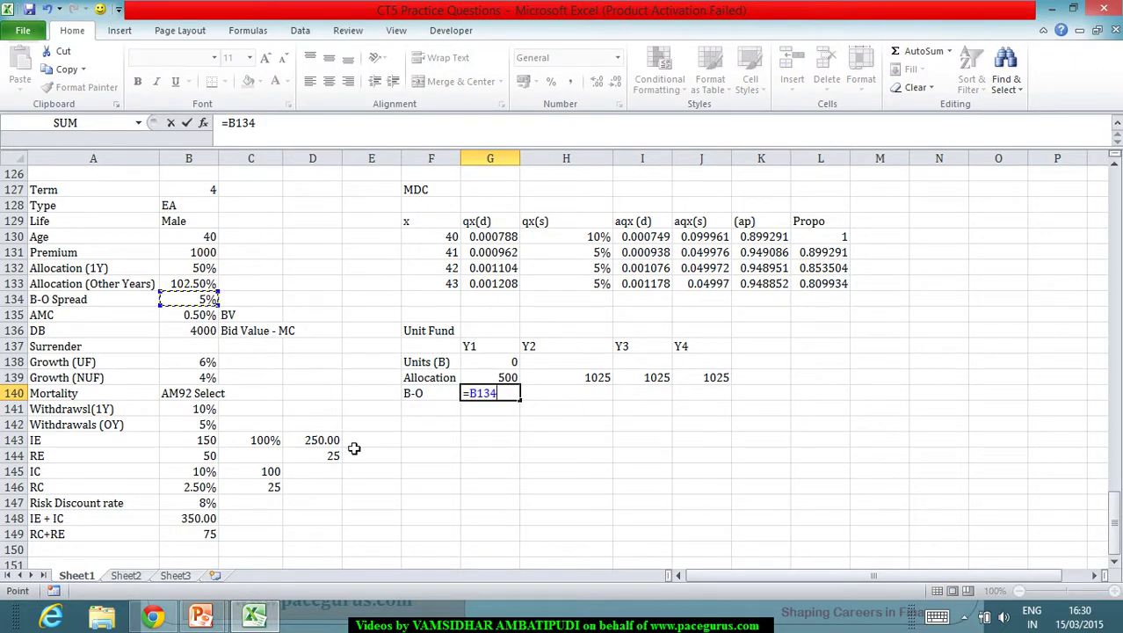
pyautogui.write('%*')
pyautogui.click(497, 380)
pyautogui.press('Tab')
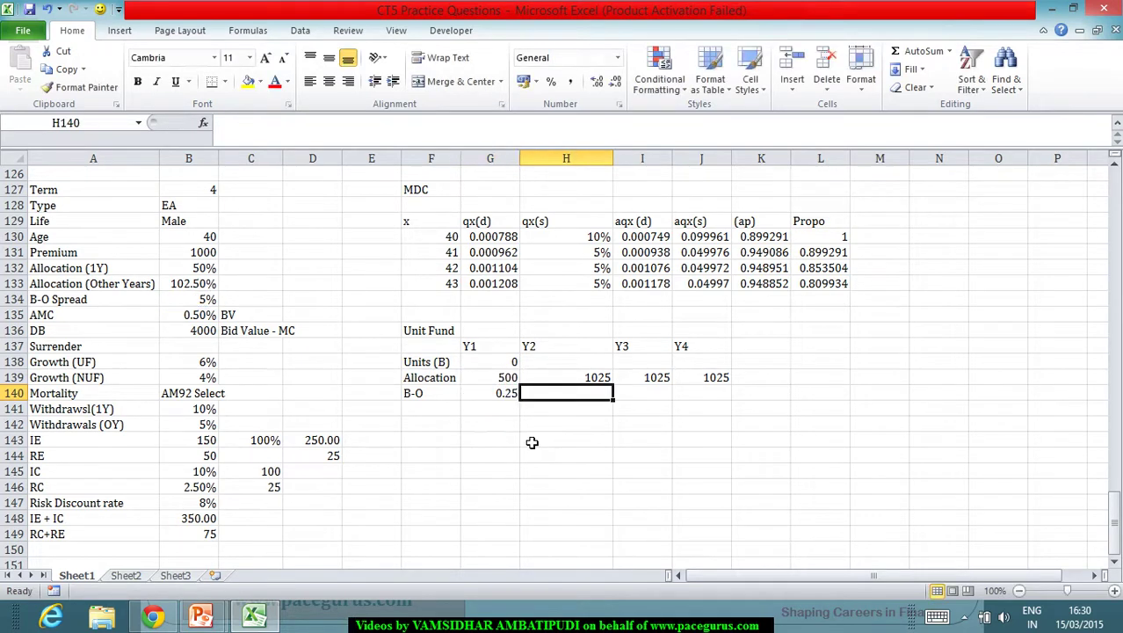
pyautogui.click(509, 395)
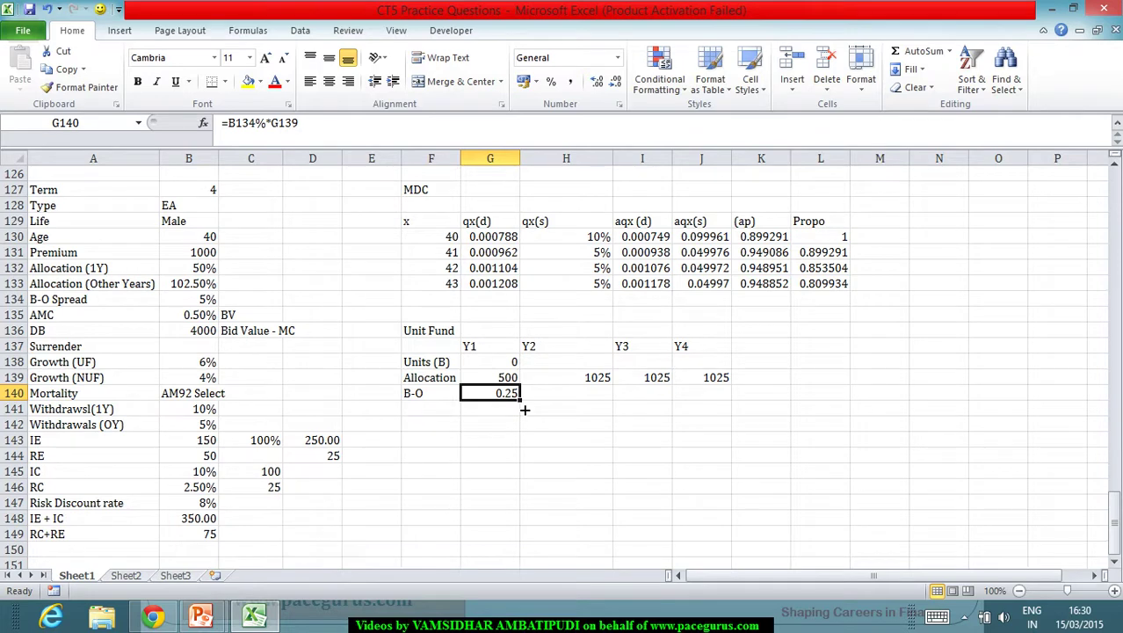
pyautogui.moveTo(525, 409); pyautogui.dragTo(729, 402)
pyautogui.click(509, 395)
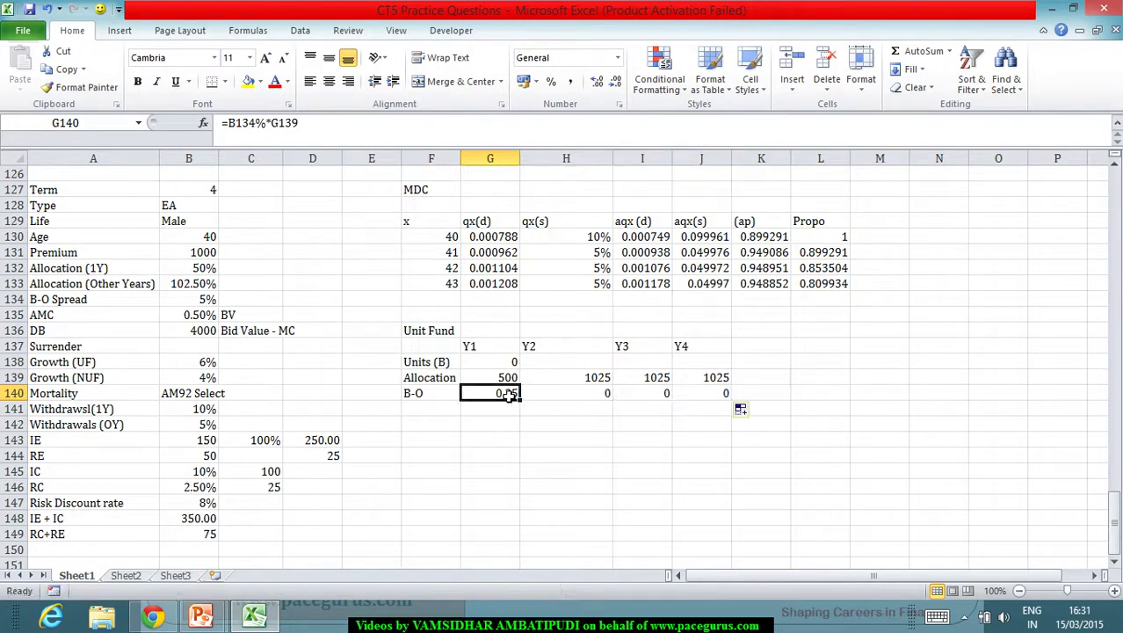
# Calculate the Y2 B-O amount in H140 with =H139*B134
pyautogui.click(589, 395)
pyautogui.write('=')
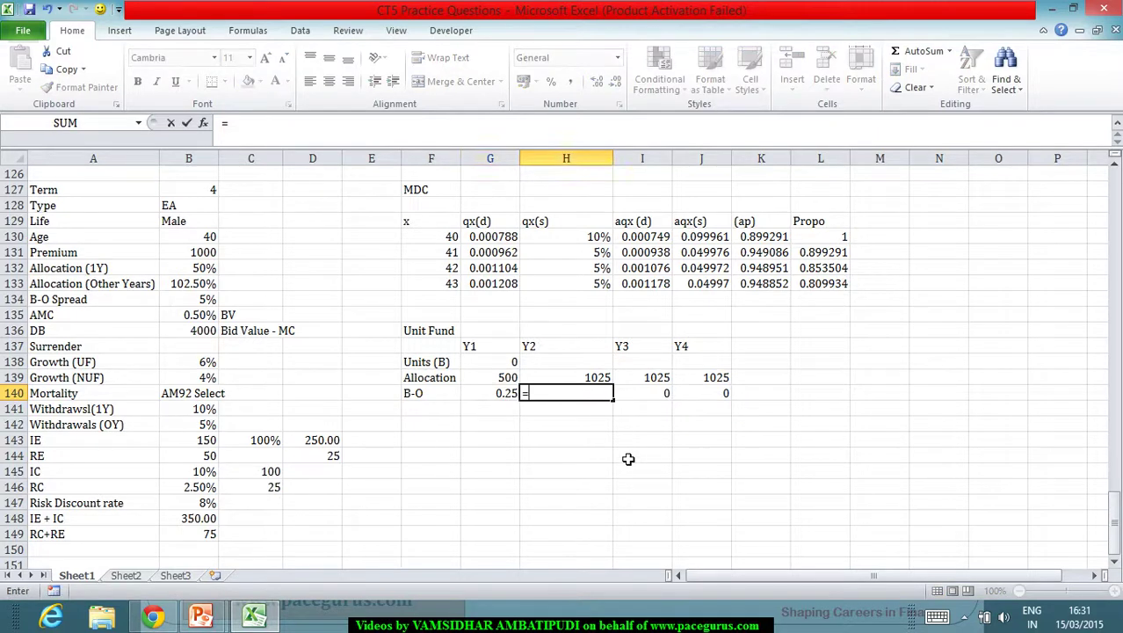
pyautogui.click(592, 385)
pyautogui.write('*')
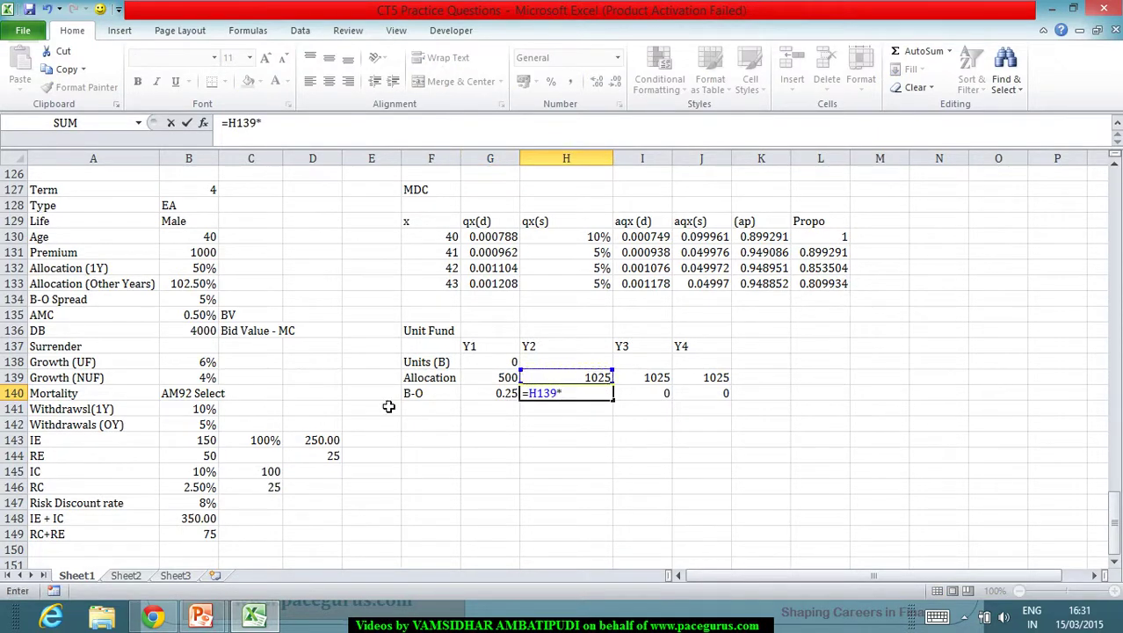
pyautogui.click(175, 300)
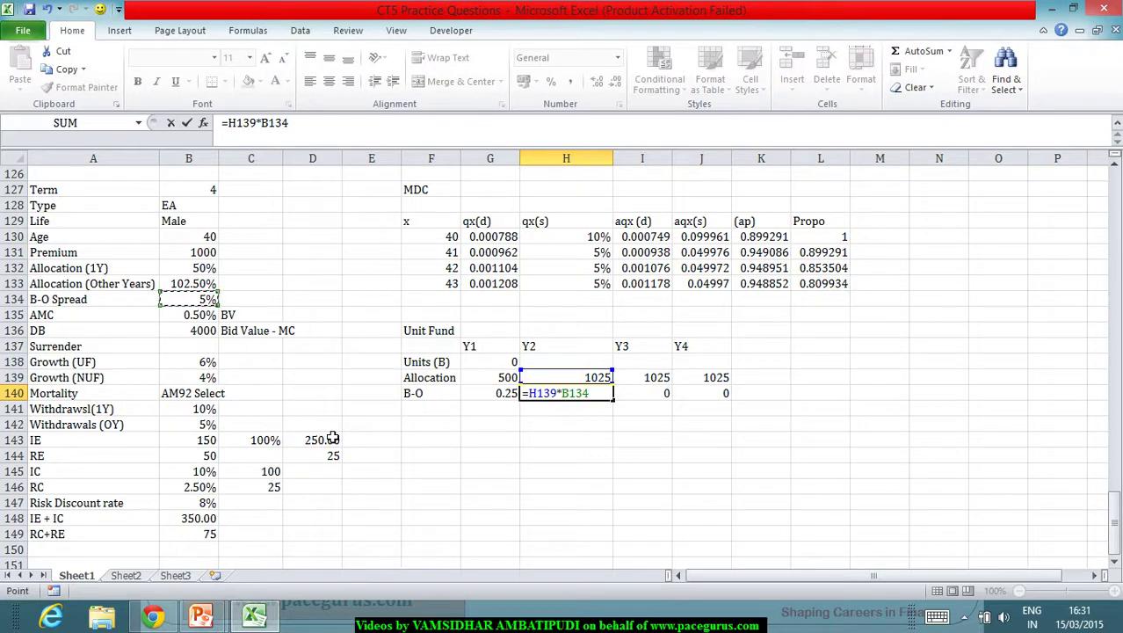
pyautogui.press('Tab')
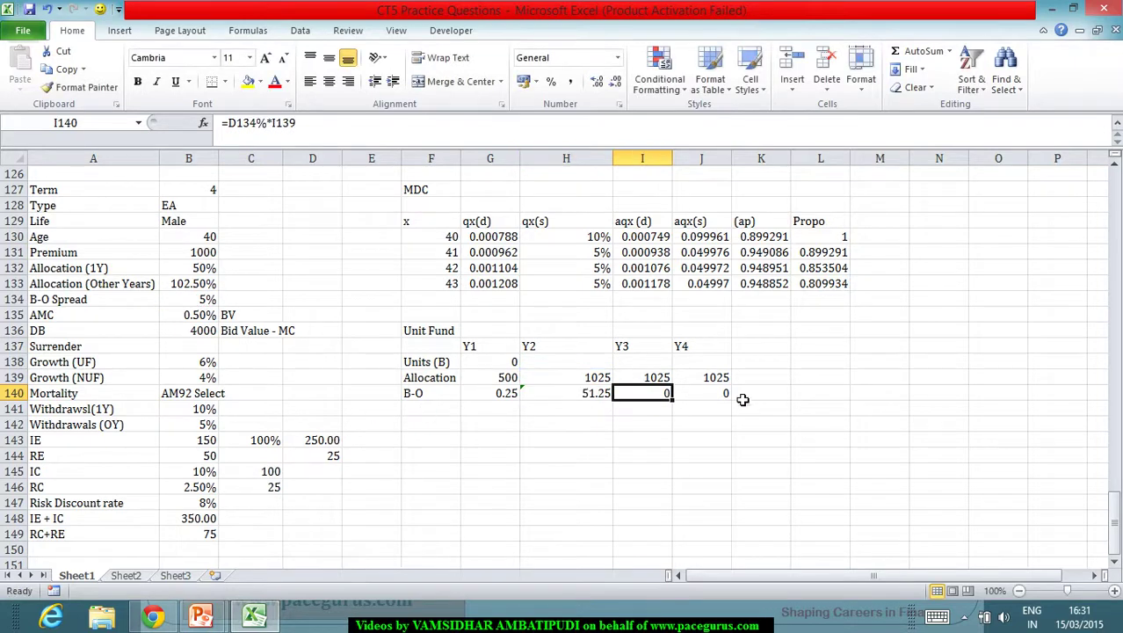
# Calculate the Y3 B-O amount in I140 with =I139*B134
pyautogui.write('=')
pyautogui.click(656, 379)
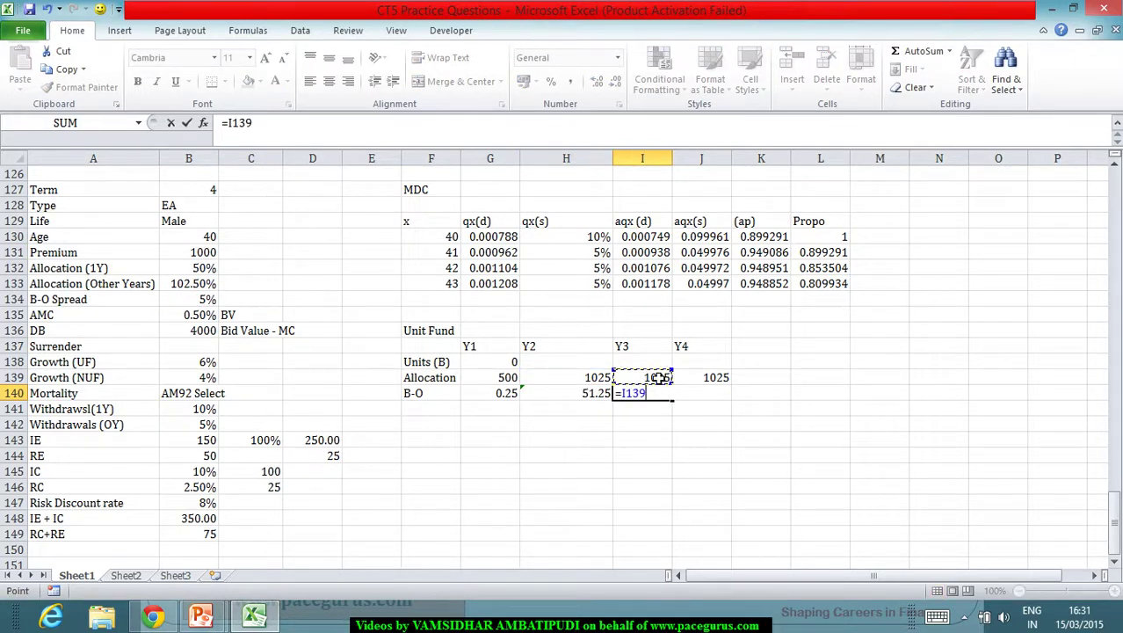
pyautogui.write('*')
pyautogui.click(188, 269)
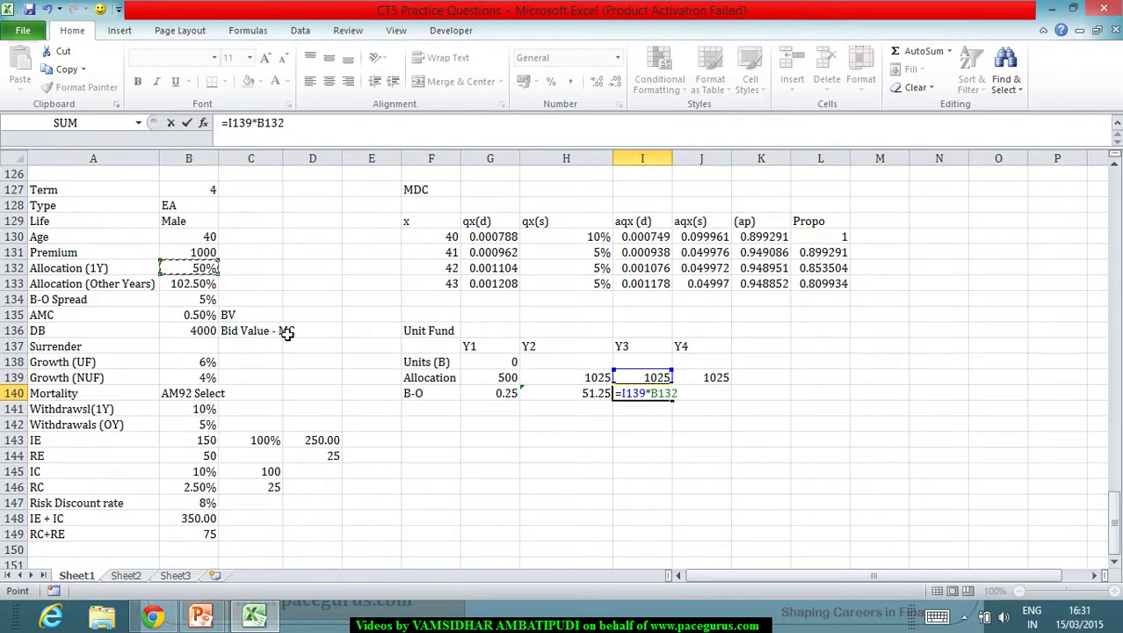
pyautogui.click(207, 299)
pyautogui.press('Tab')
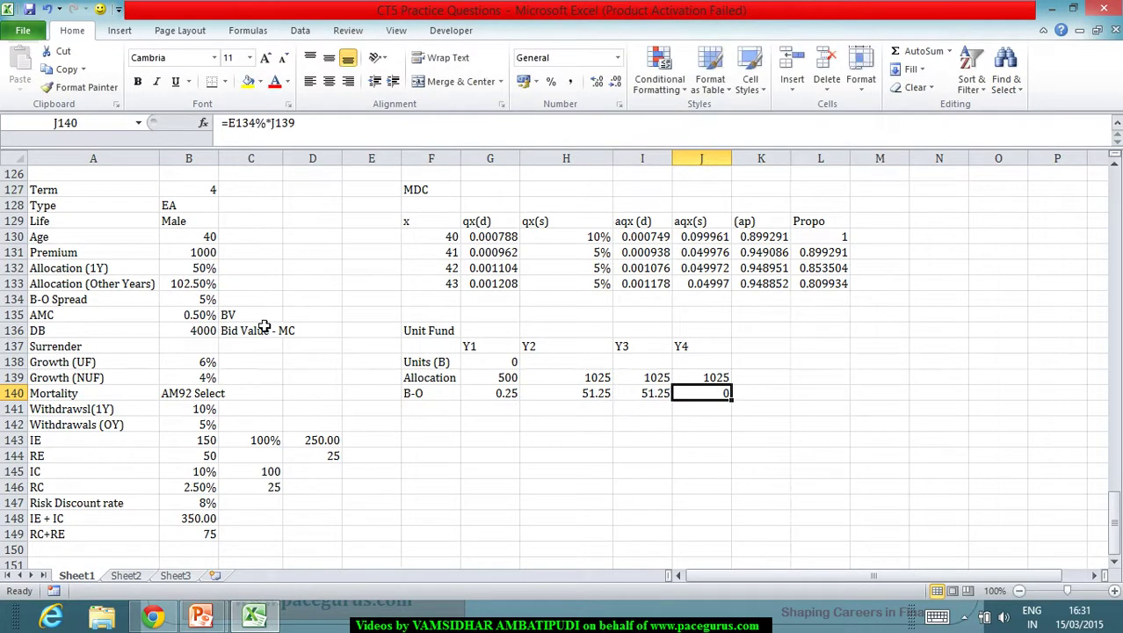
# Calculate the Y4 B-O amount in J140 with =J139*B134
pyautogui.write('=')
pyautogui.click(719, 378)
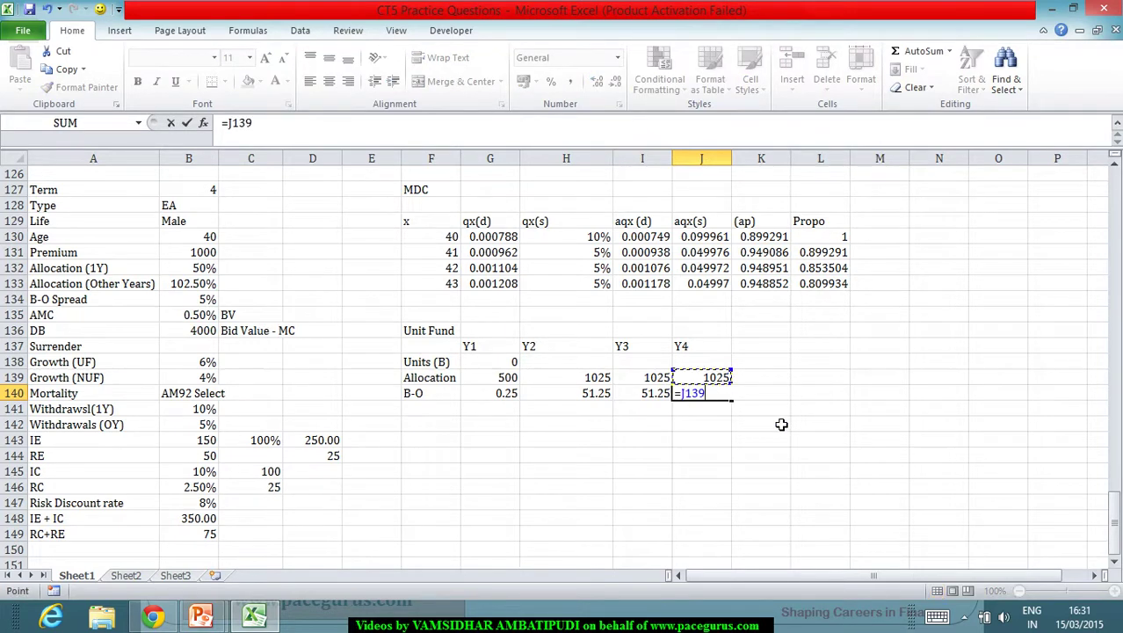
pyautogui.write('*')
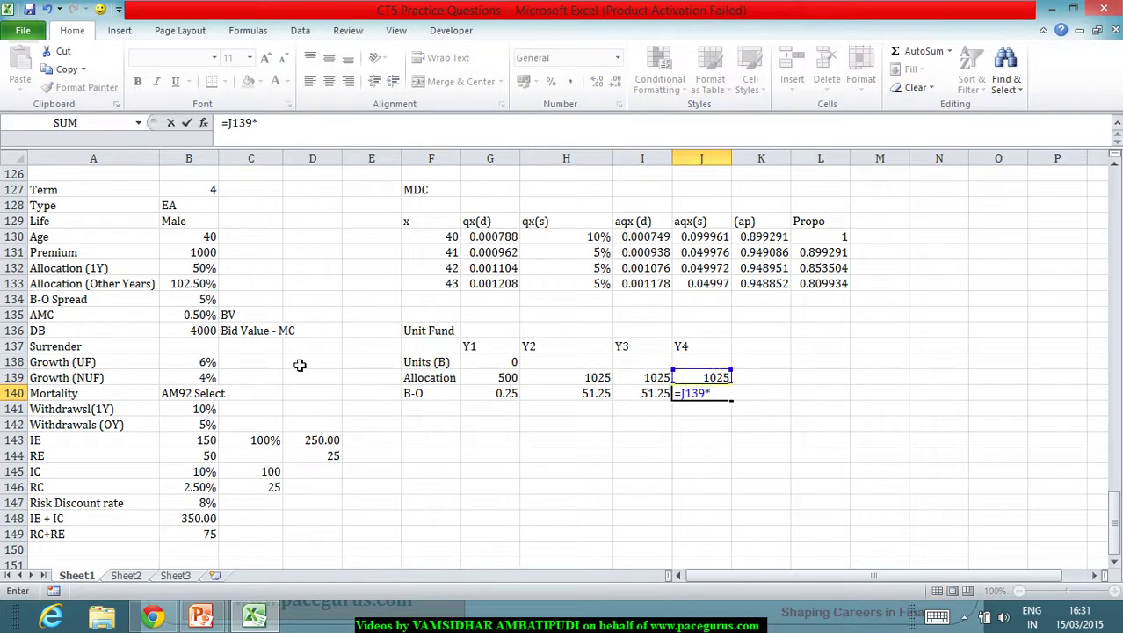
pyautogui.click(209, 285)
pyautogui.click(207, 300)
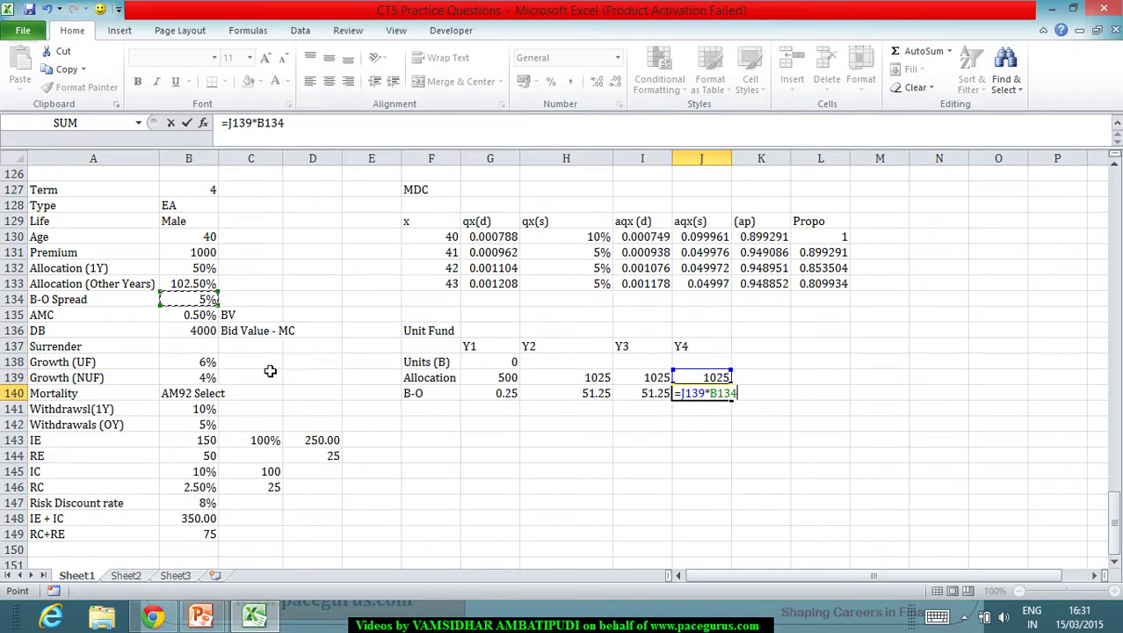
pyautogui.press('Return')
# Replace the Y1 B-O formula in G140 with =G139*B134
pyautogui.click(516, 397)
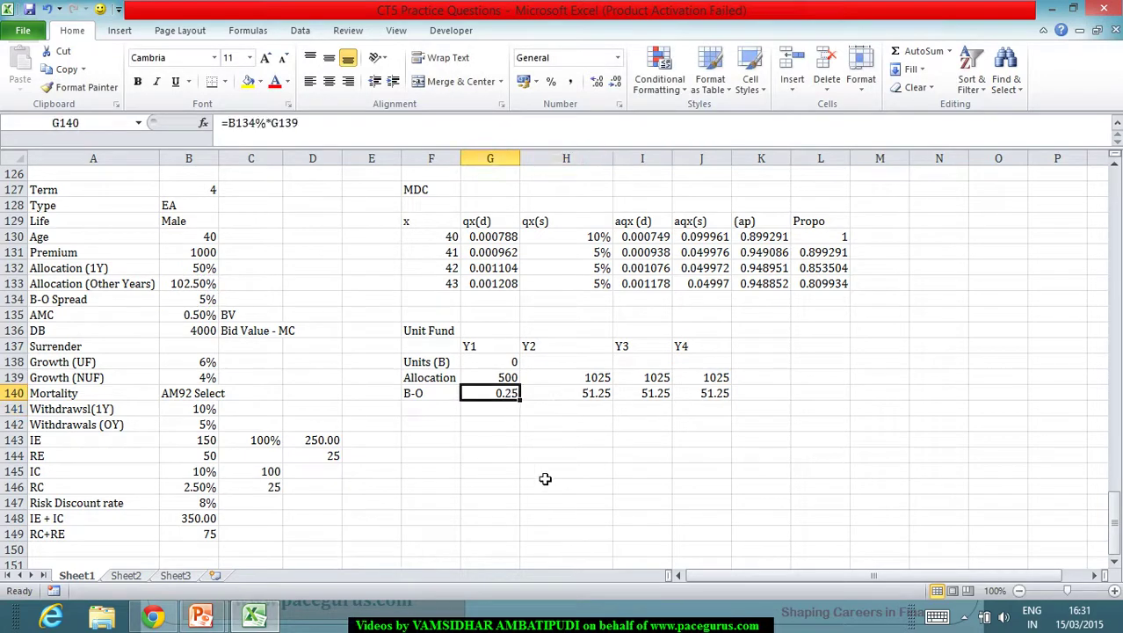
pyautogui.write('=')
pyautogui.click(507, 382)
pyautogui.write('*')
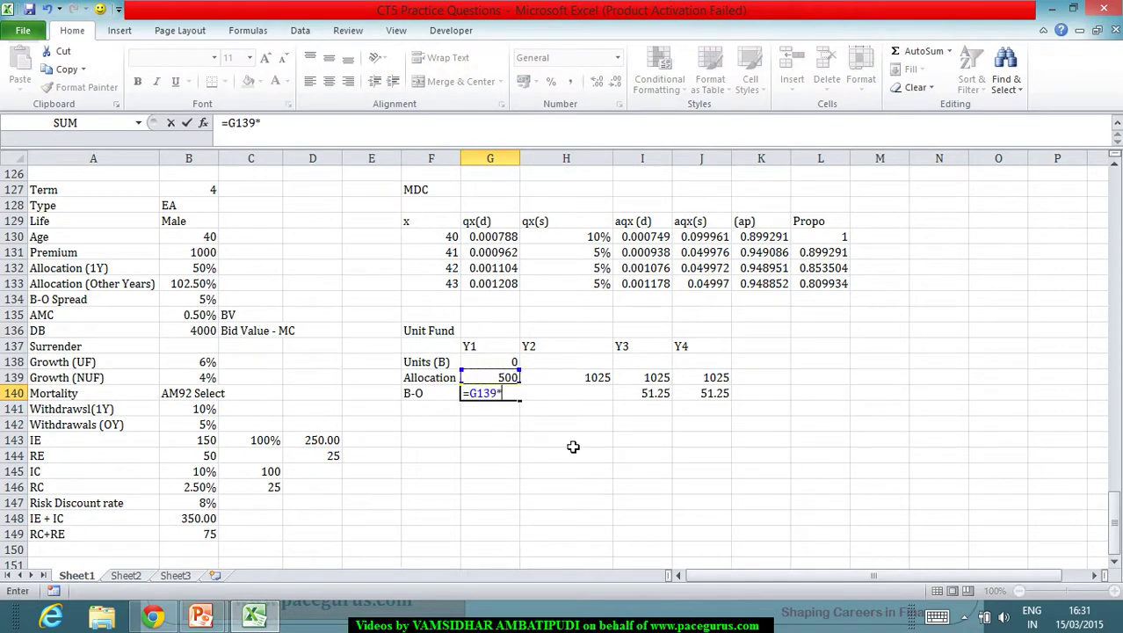
pyautogui.click(186, 301)
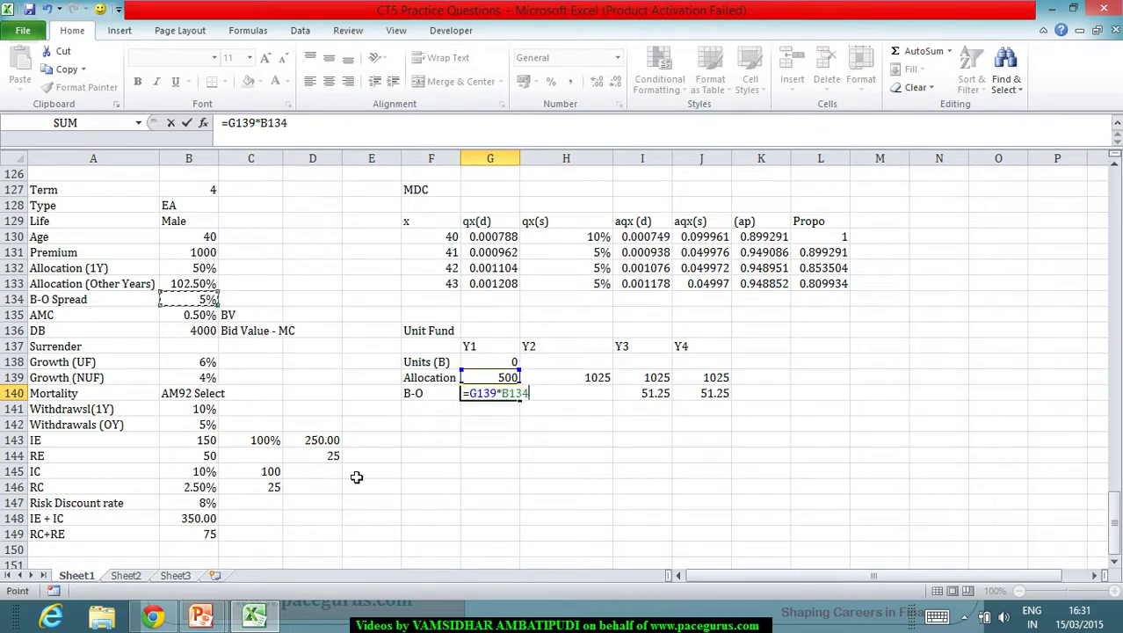
pyautogui.press('Return')
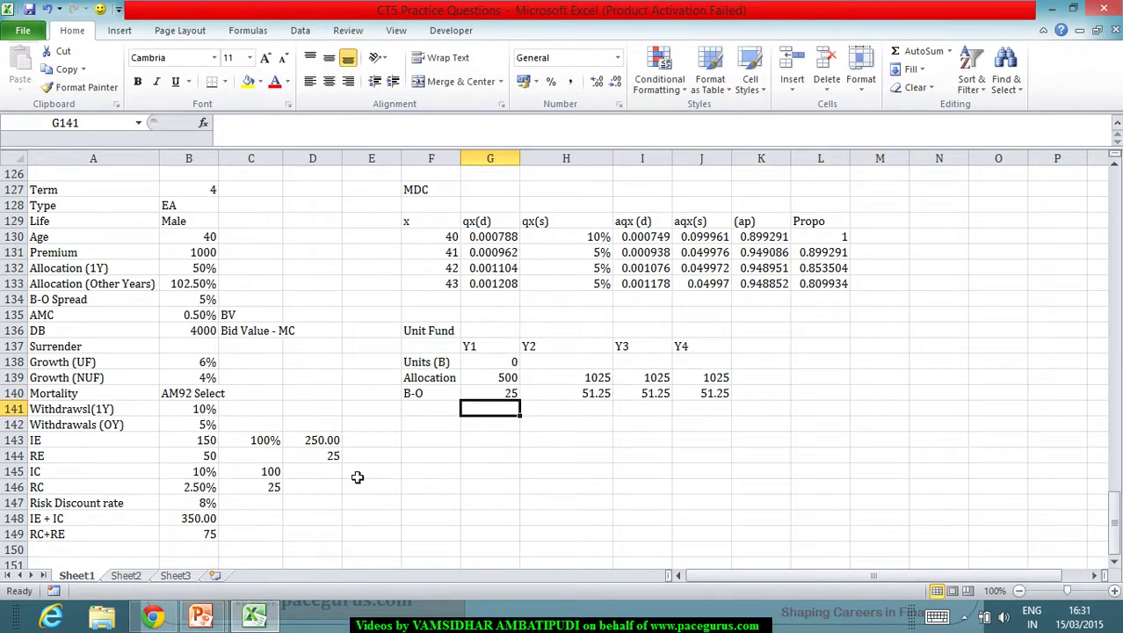
# Add the row label Balance in F141 and calculate its Y1 amount in G141 with =(G139-G140)
pyautogui.click(440, 413)
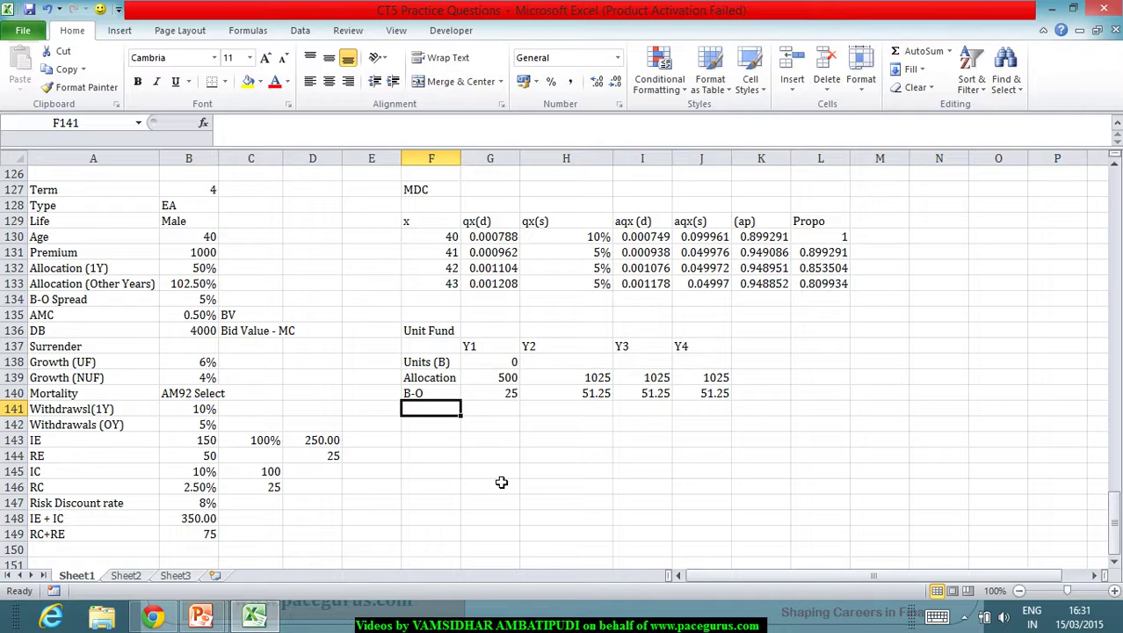
pyautogui.write('Balance')
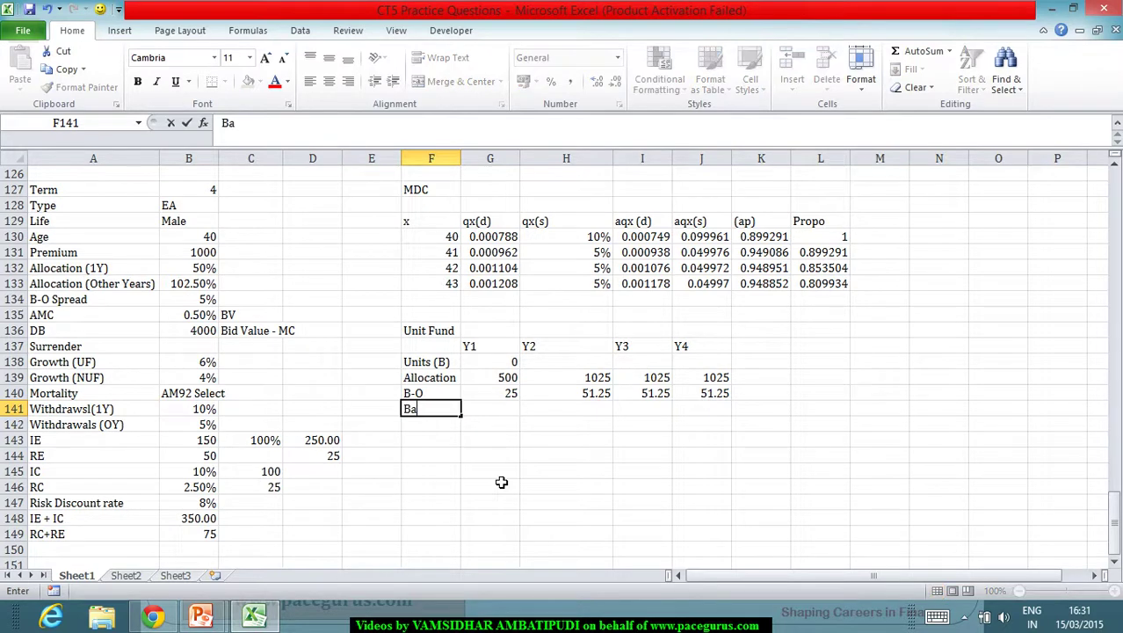
pyautogui.press('Tab')
pyautogui.write('=')
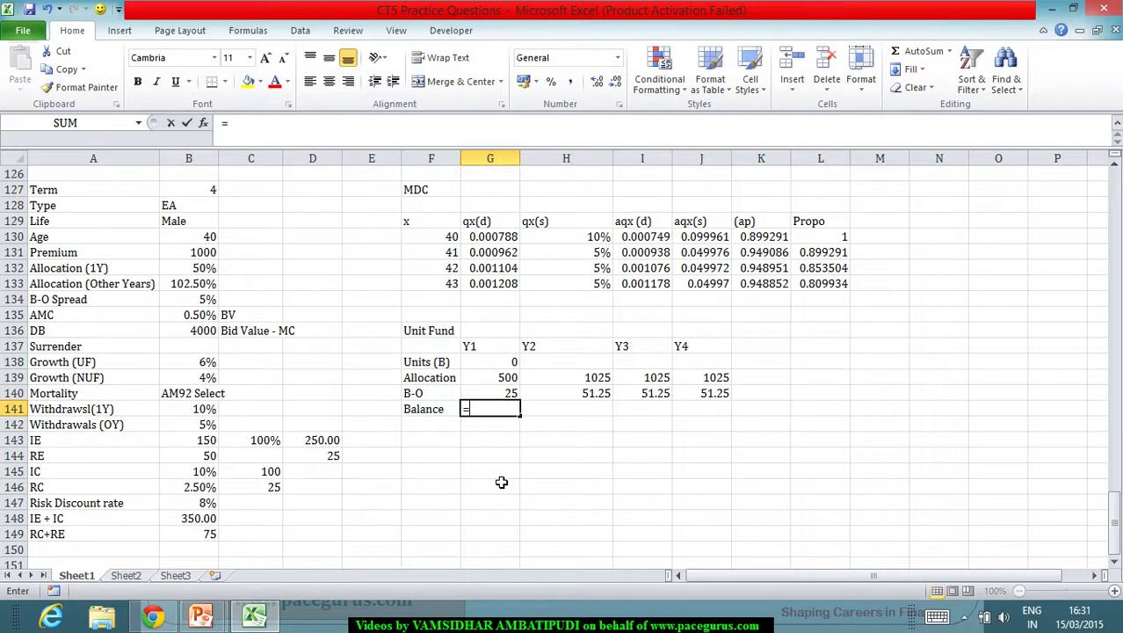
pyautogui.write('(')
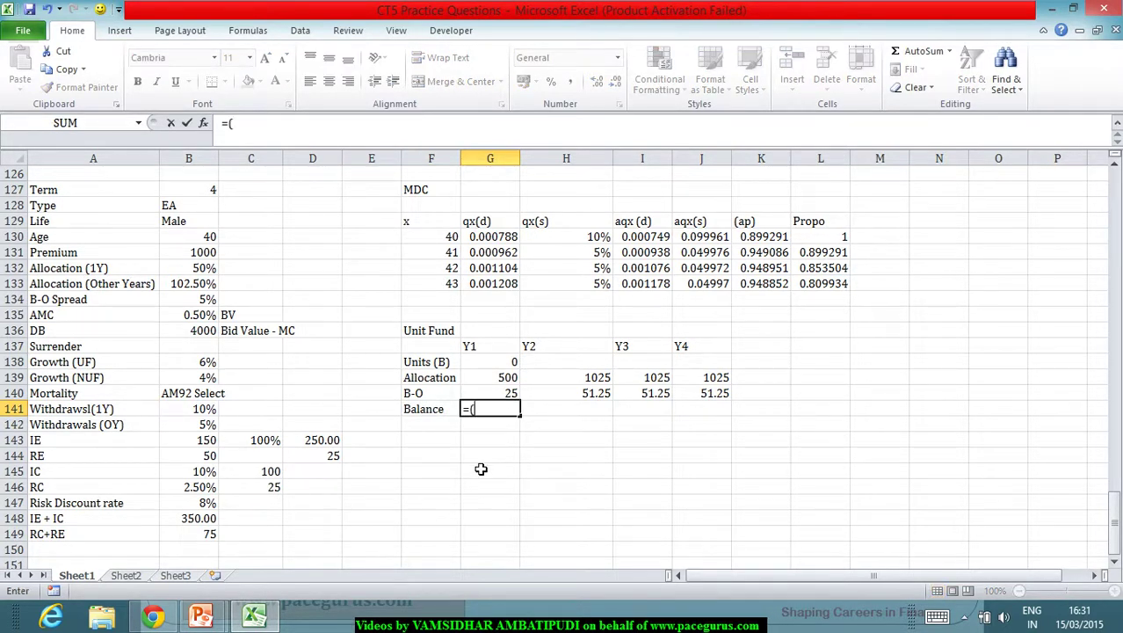
pyautogui.click(503, 378)
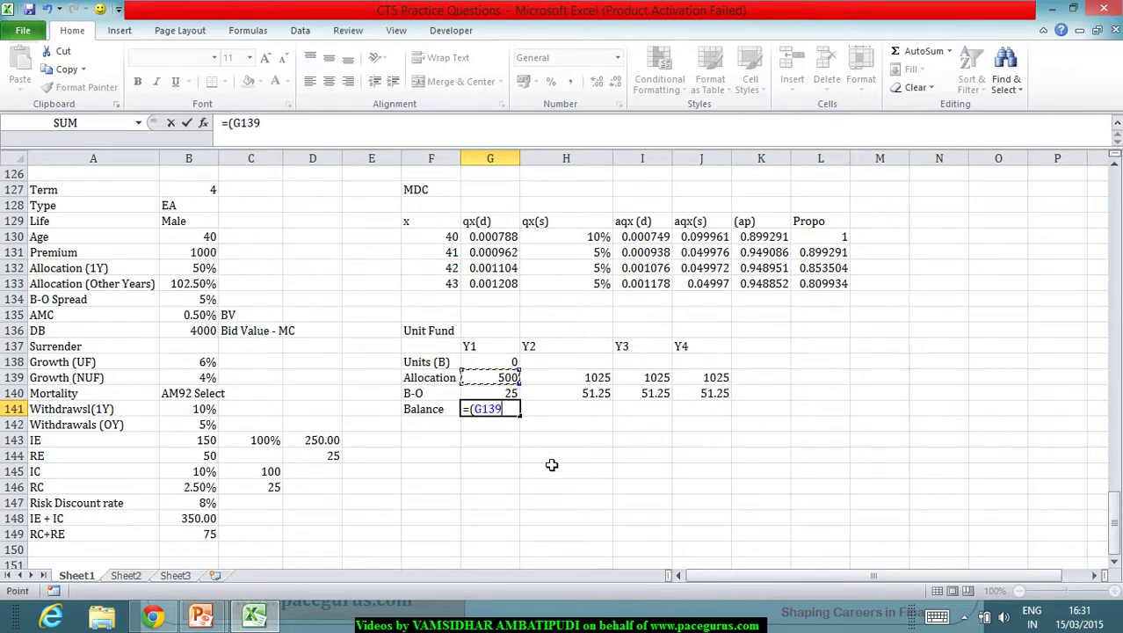
pyautogui.write('-')
pyautogui.click(497, 395)
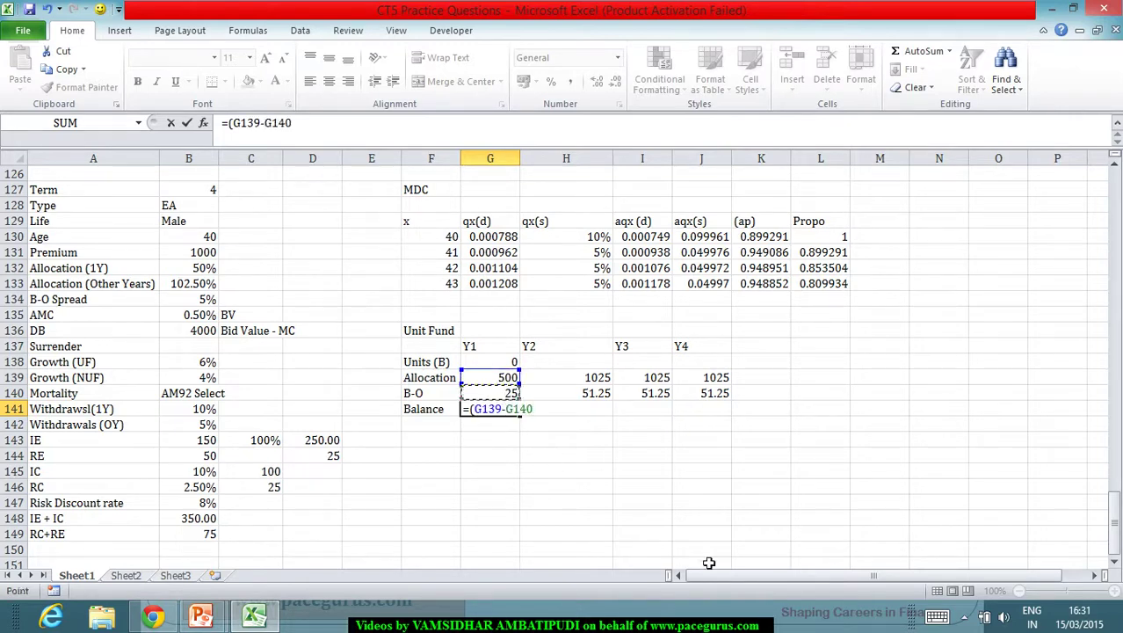
pyautogui.write(')')
pyautogui.press('Return')
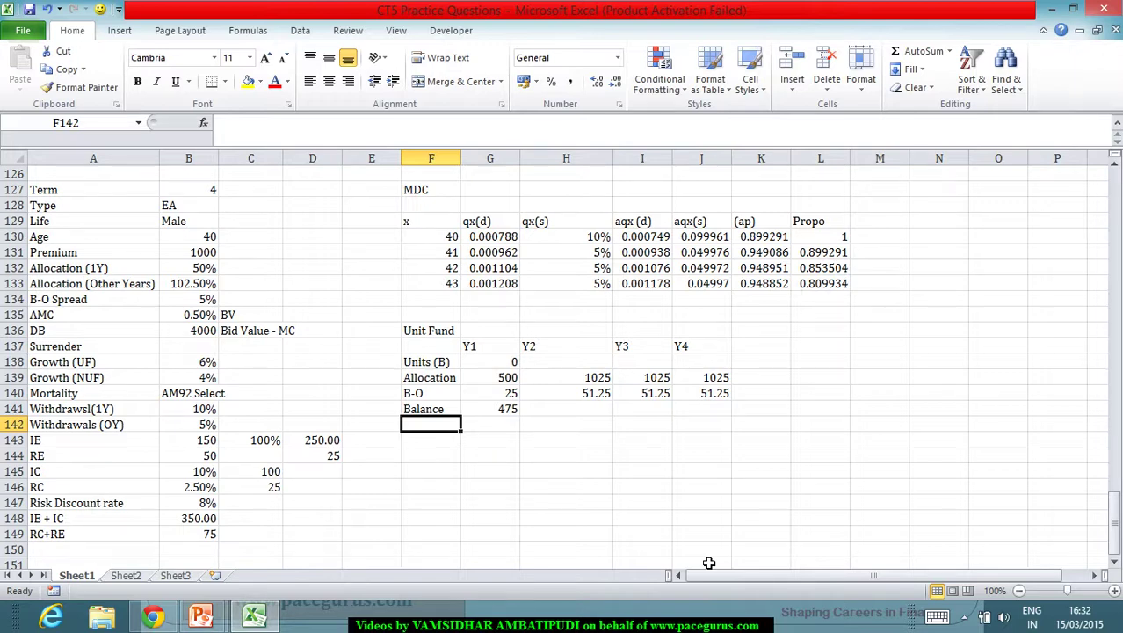
# Add the row label Interest in F142 and calculate its Y1 amount in G142 with =G141*(1+B138)
pyautogui.write('In')
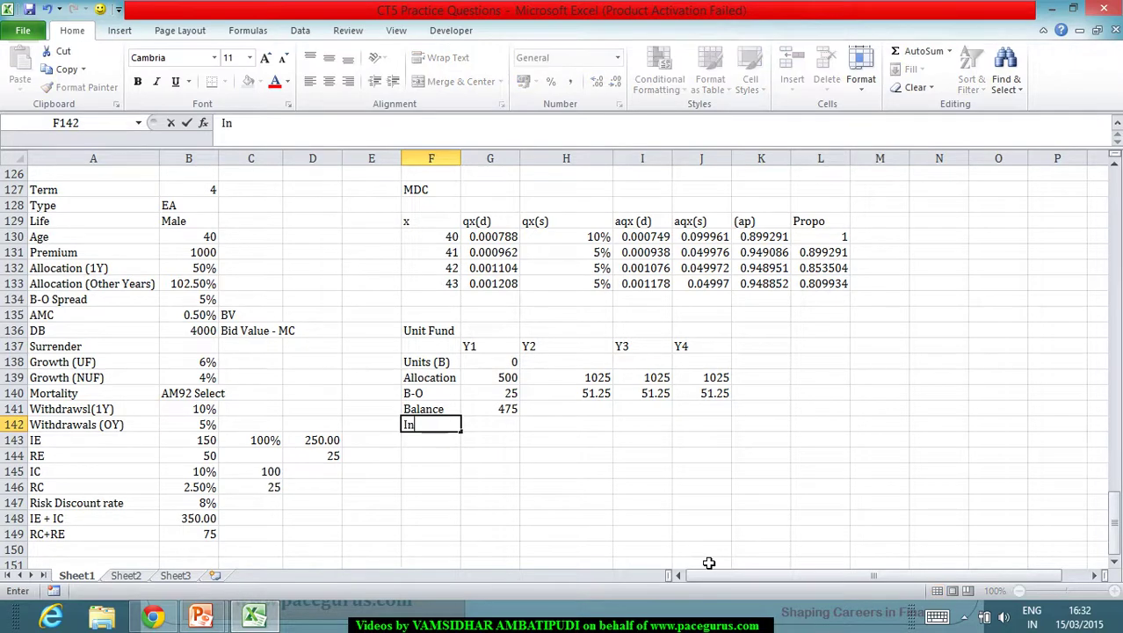
pyautogui.write('terest')
pyautogui.press('Tab')
pyautogui.write('=')
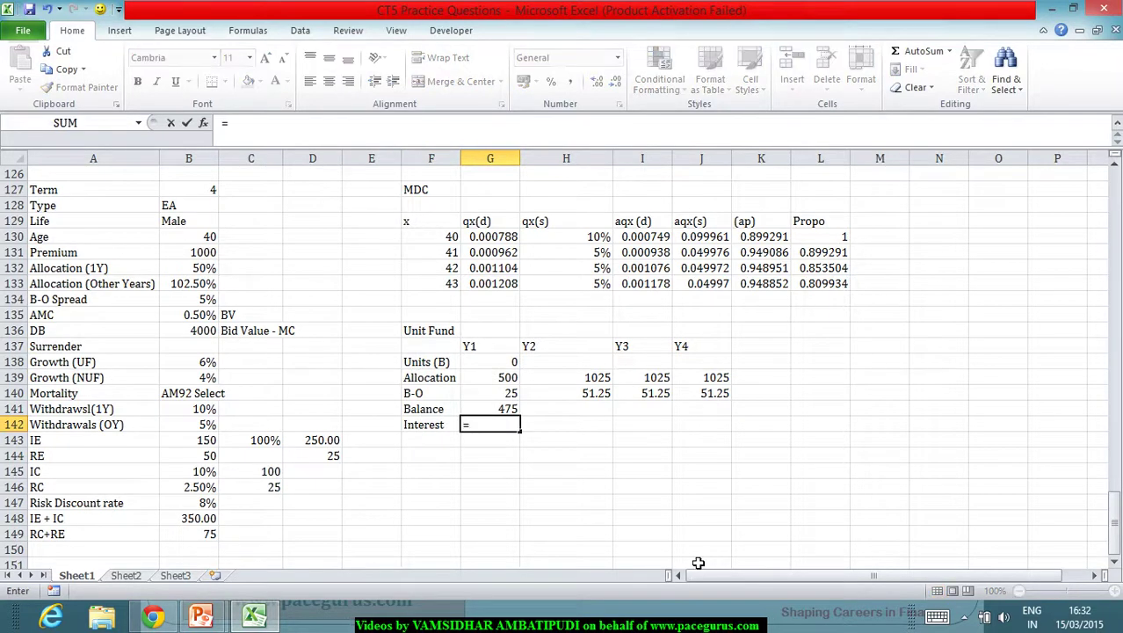
pyautogui.click(501, 411)
pyautogui.write('*')
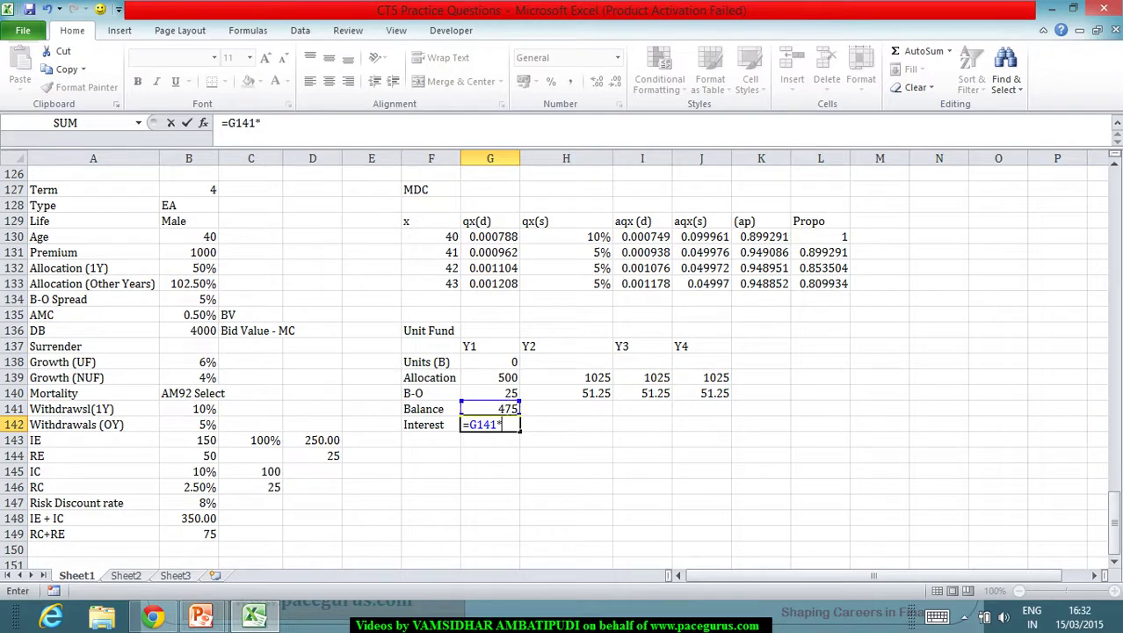
pyautogui.write('(1+')
pyautogui.click(208, 362)
pyautogui.write(')')
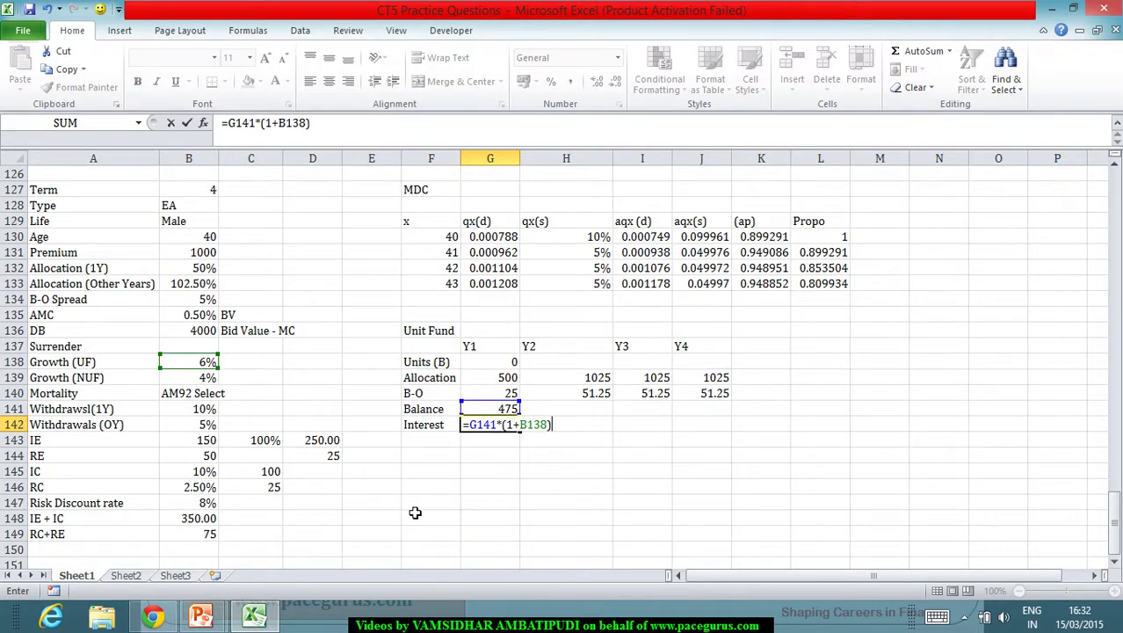
pyautogui.press('Return')
# Replace the Y1 Interest formula in G142 with =G141*B138
pyautogui.click(482, 429)
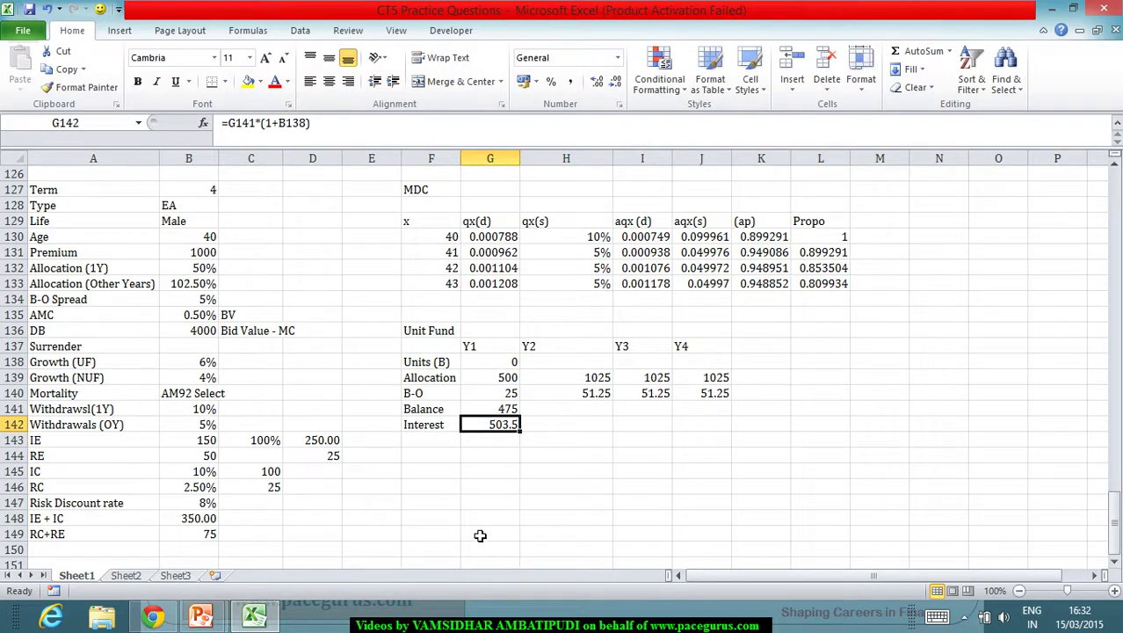
pyautogui.write('=')
pyautogui.click(486, 409)
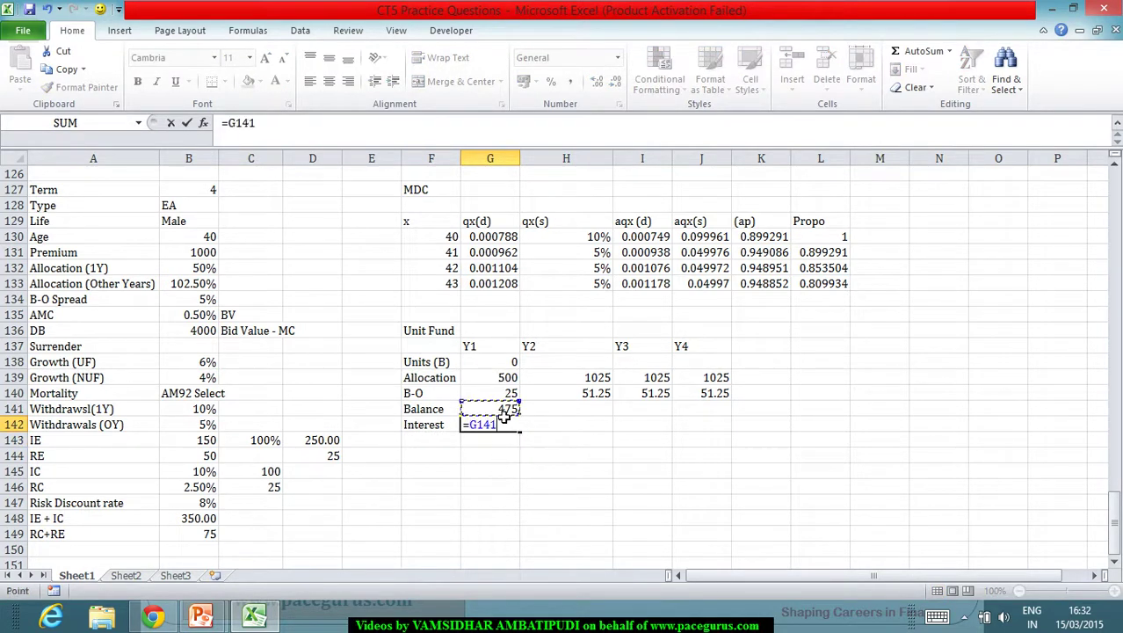
pyautogui.write('*')
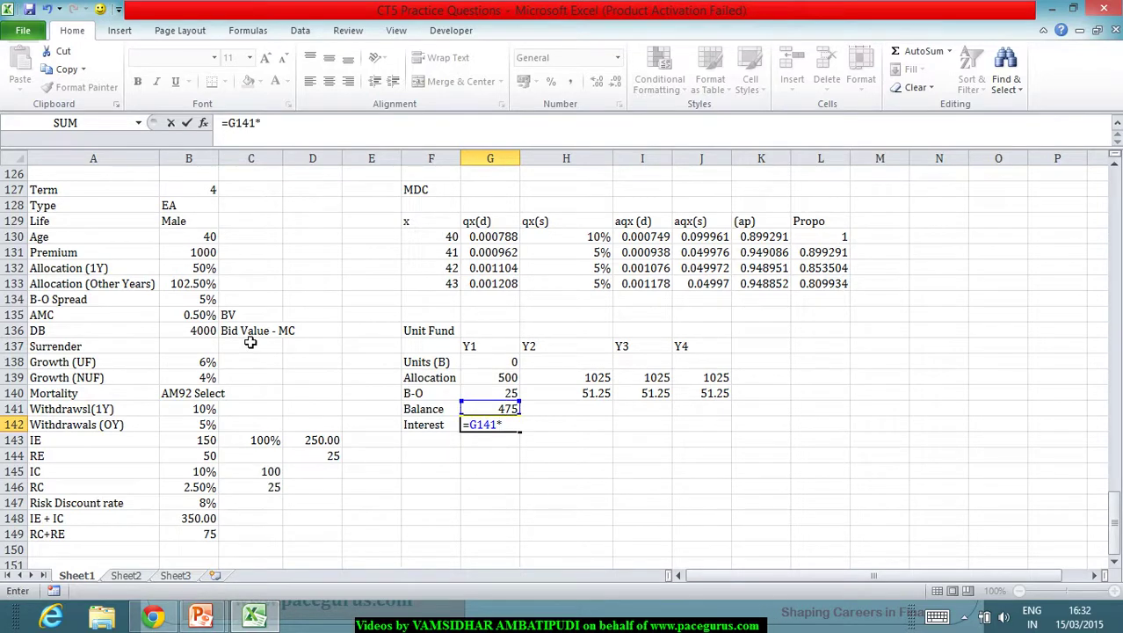
pyautogui.click(176, 363)
pyautogui.press('Return')
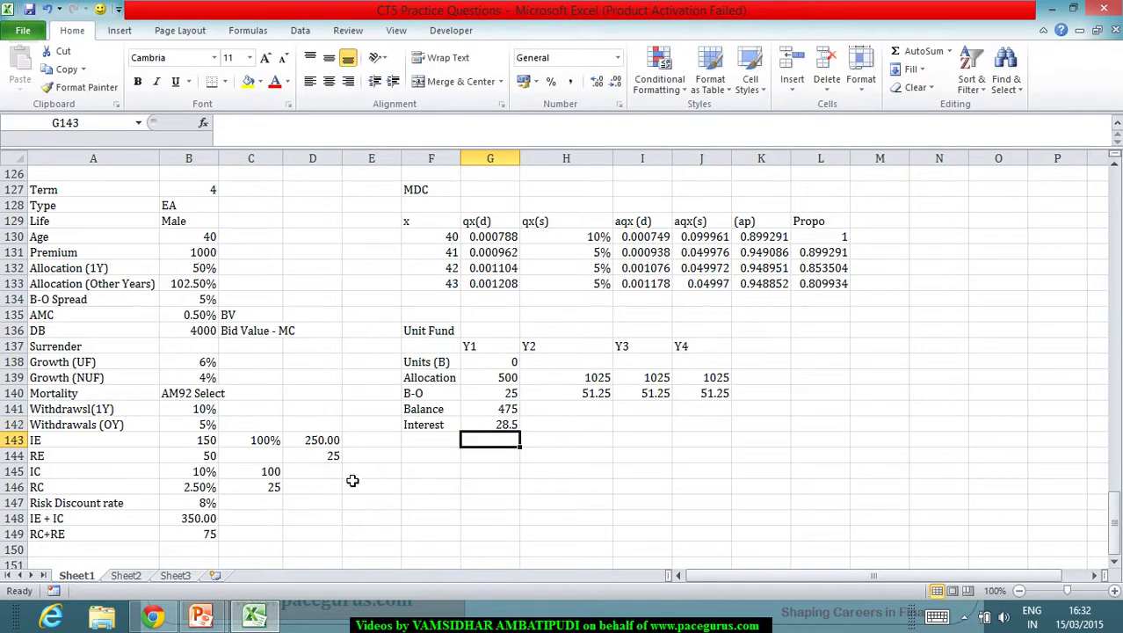
# Add the row label FV Bef MC in F143 and calculate its Y1 amount in G143 with =G141+G142
pyautogui.click(425, 441)
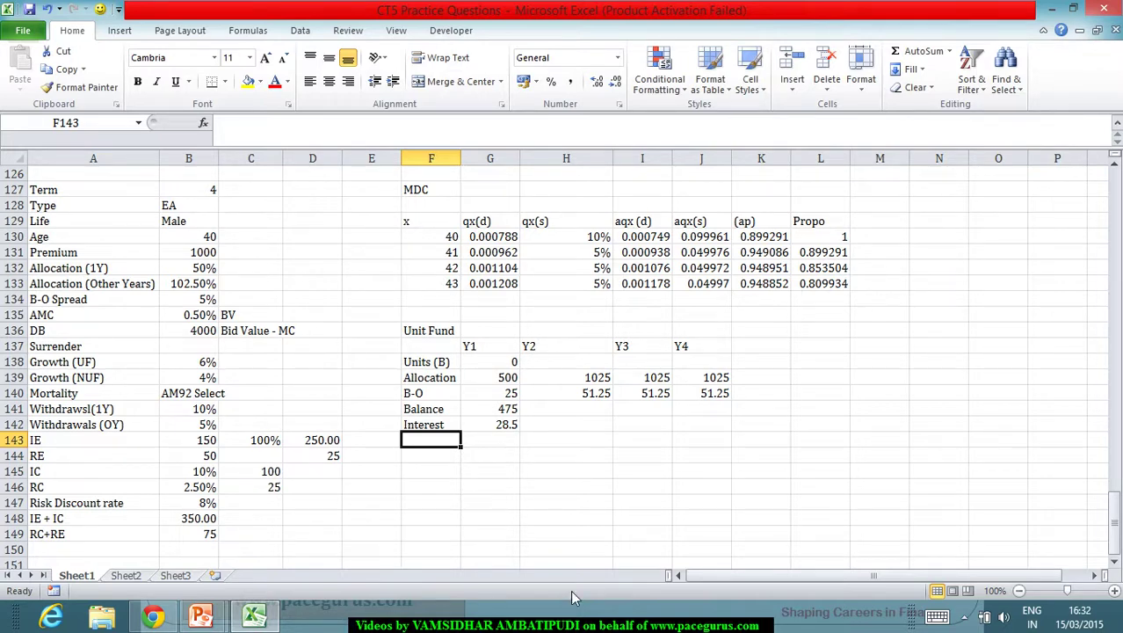
pyautogui.write('FV Be')
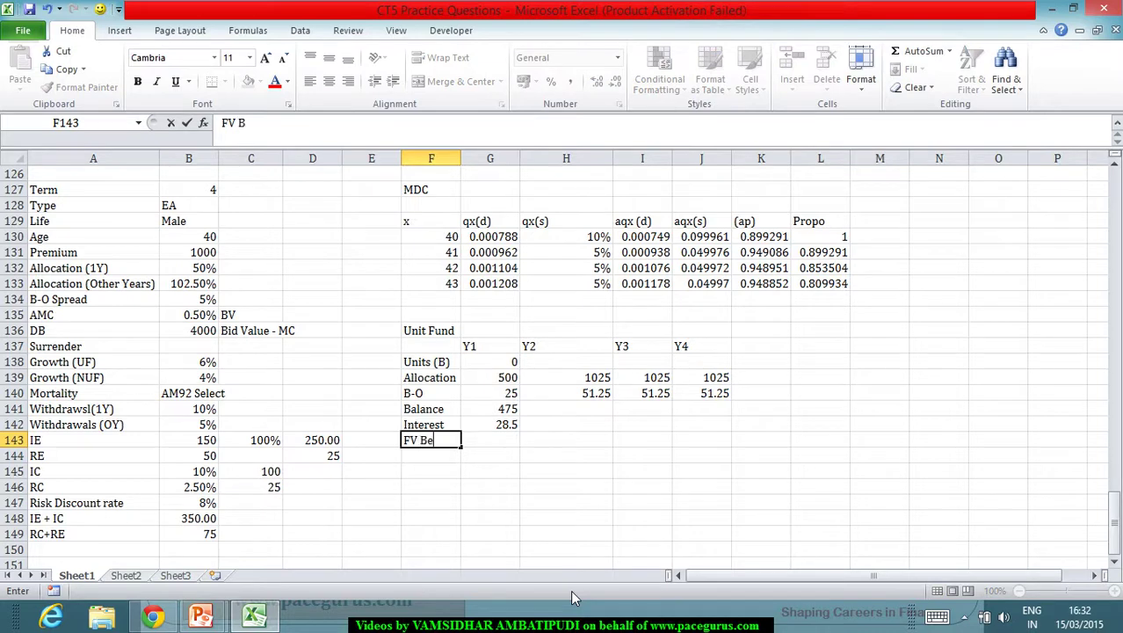
pyautogui.write('f MC')
pyautogui.press('Tab')
pyautogui.write('=')
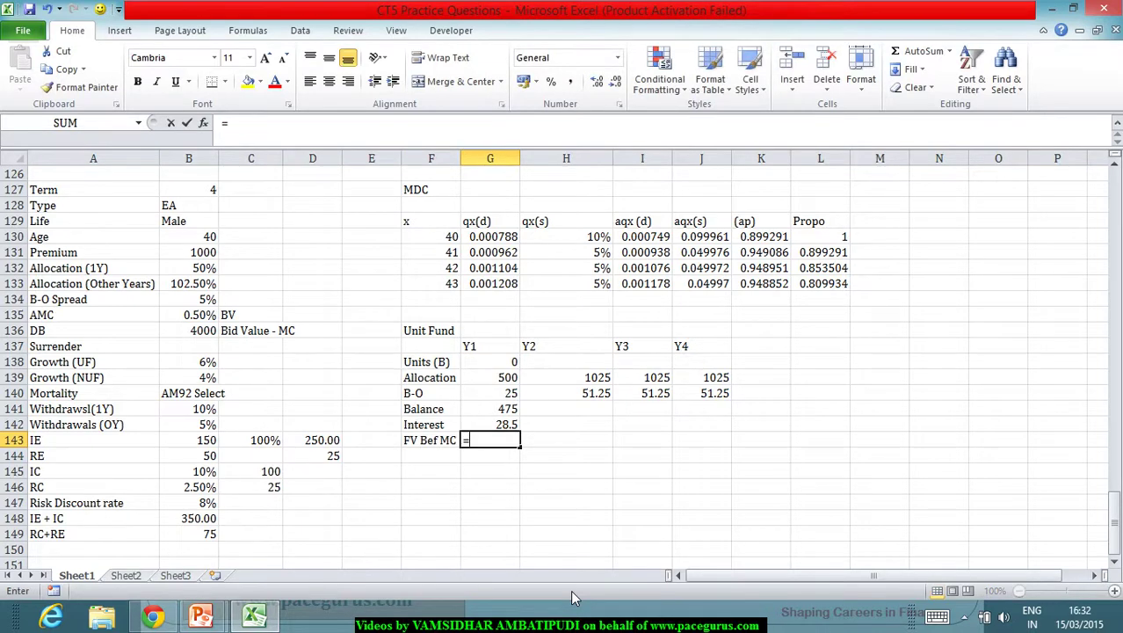
pyautogui.click(511, 410)
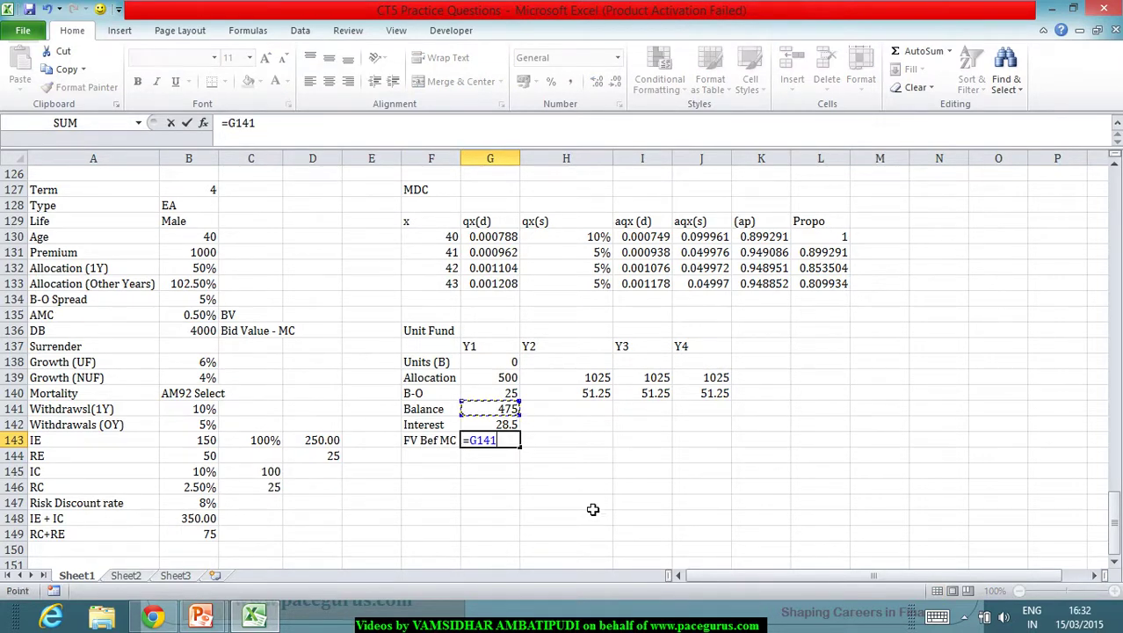
pyautogui.write('+')
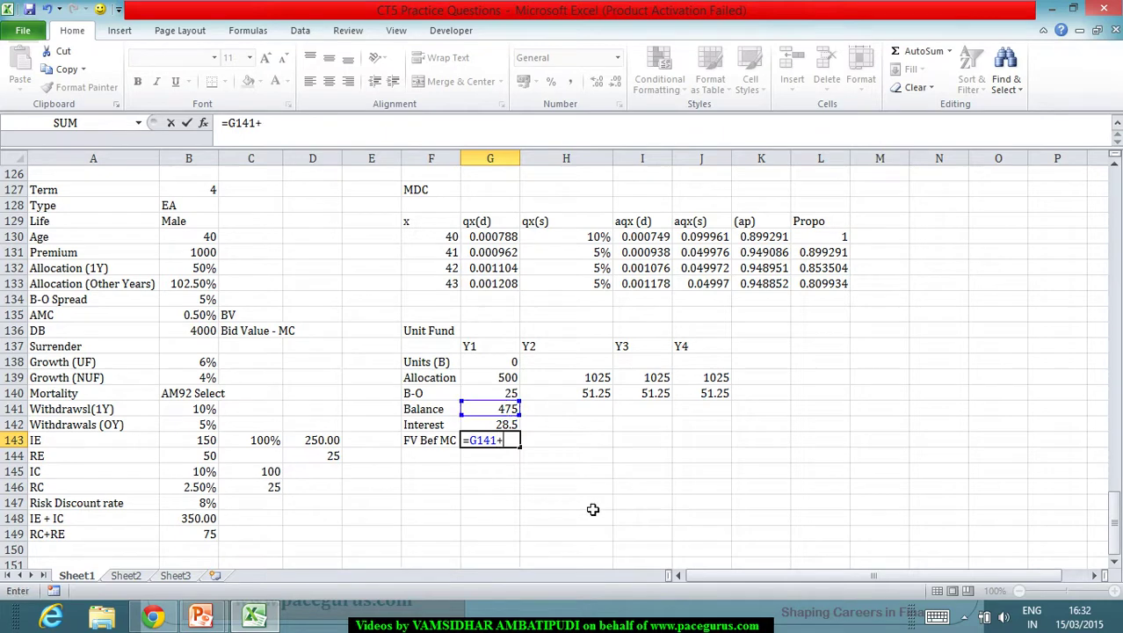
pyautogui.click(503, 424)
pyautogui.press('Return')
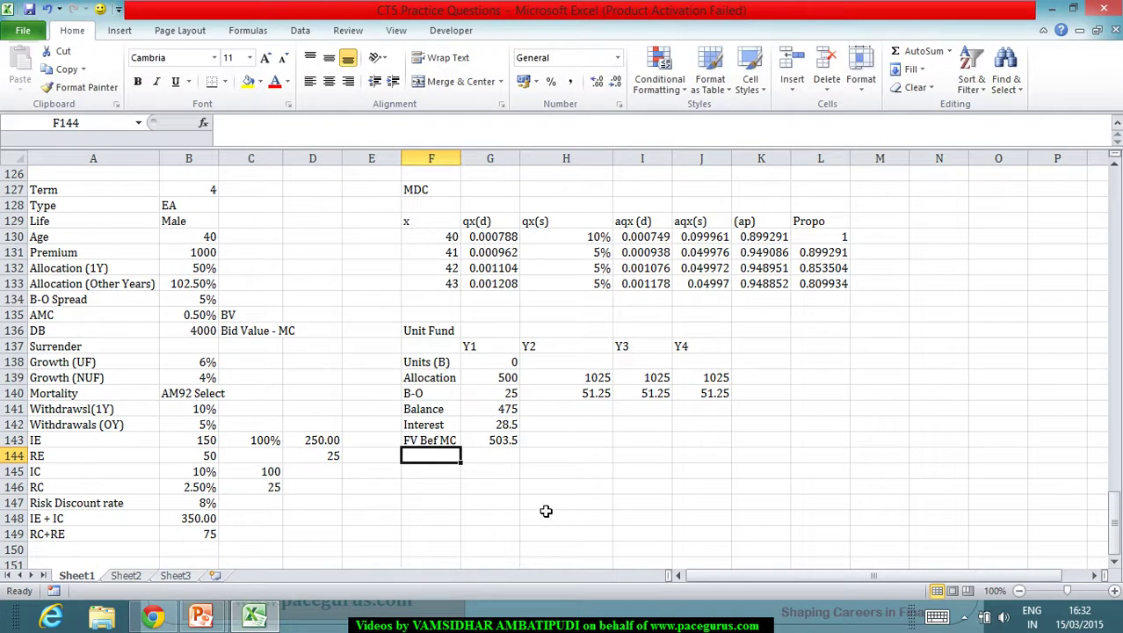
# Add the row label MC in F144 and calculate the Y1 charge in G144 with =G143*B135
pyautogui.write('MC')
pyautogui.press('Tab')
pyautogui.write('=')
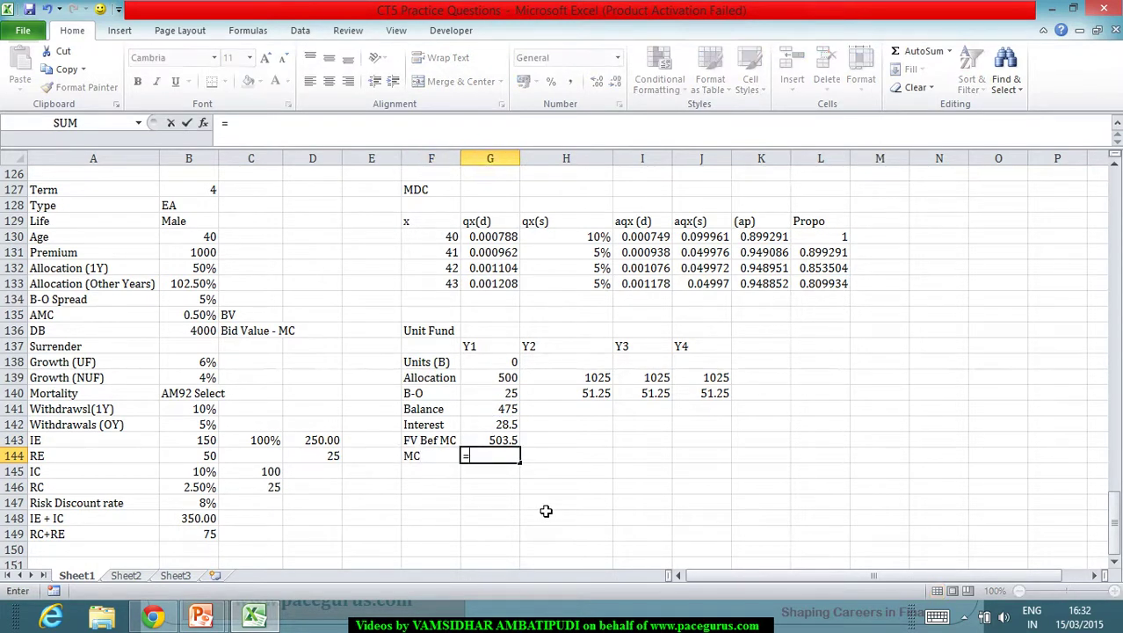
pyautogui.click(501, 440)
pyautogui.write('*')
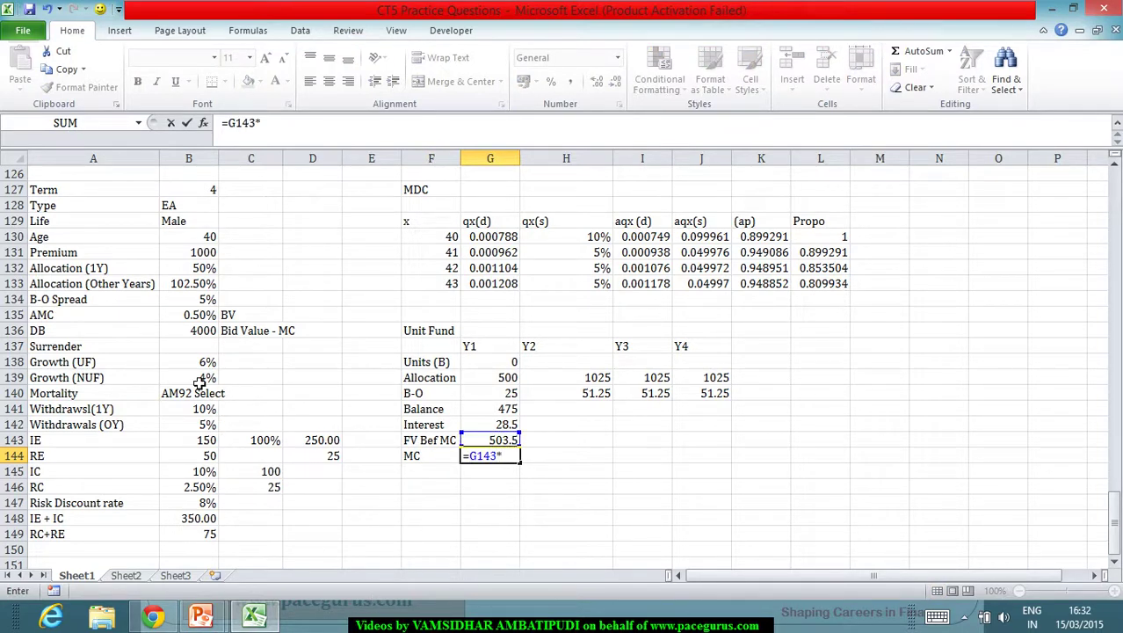
pyautogui.click(194, 321)
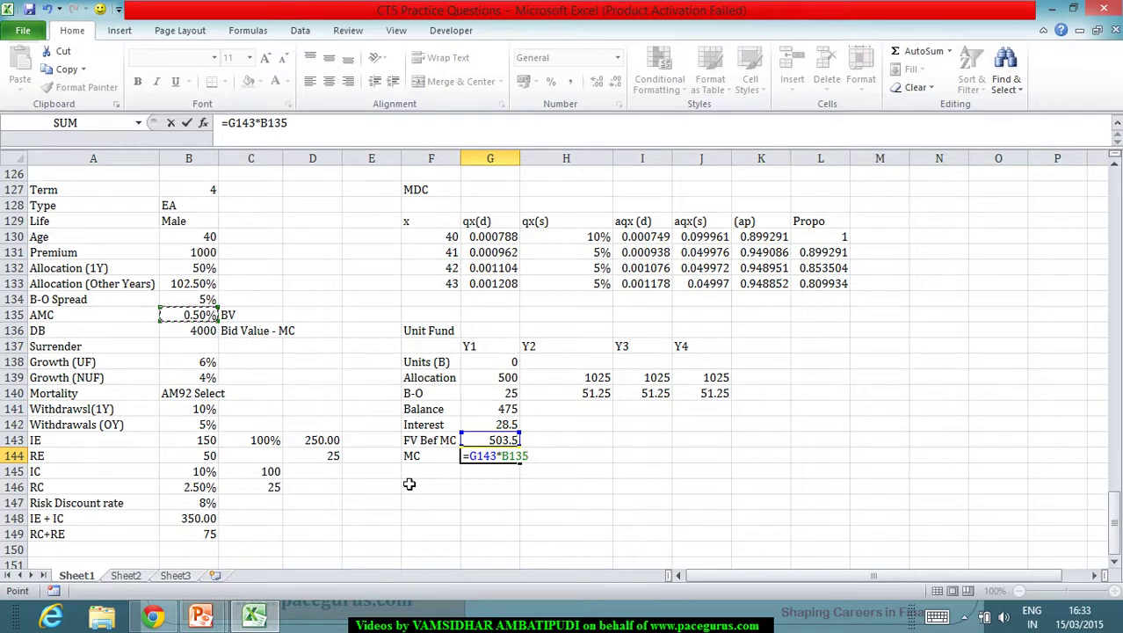
pyautogui.press('Return')
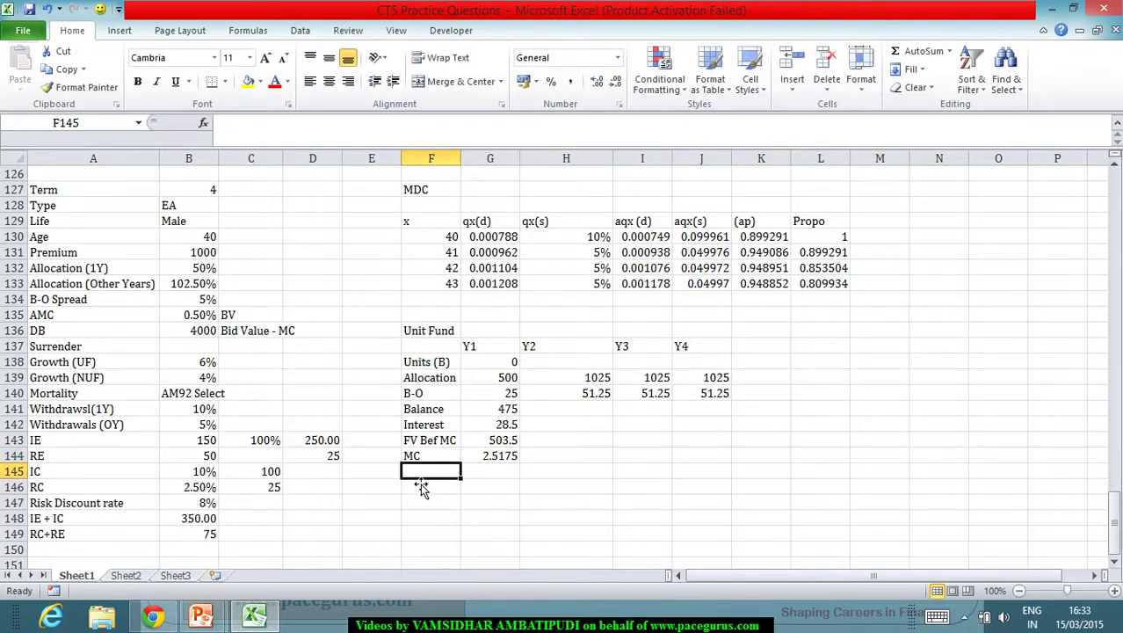
# Add the row label FV after MC in F145 and calculate its Y1 amount in G145 with =G143-G144
pyautogui.write('F')
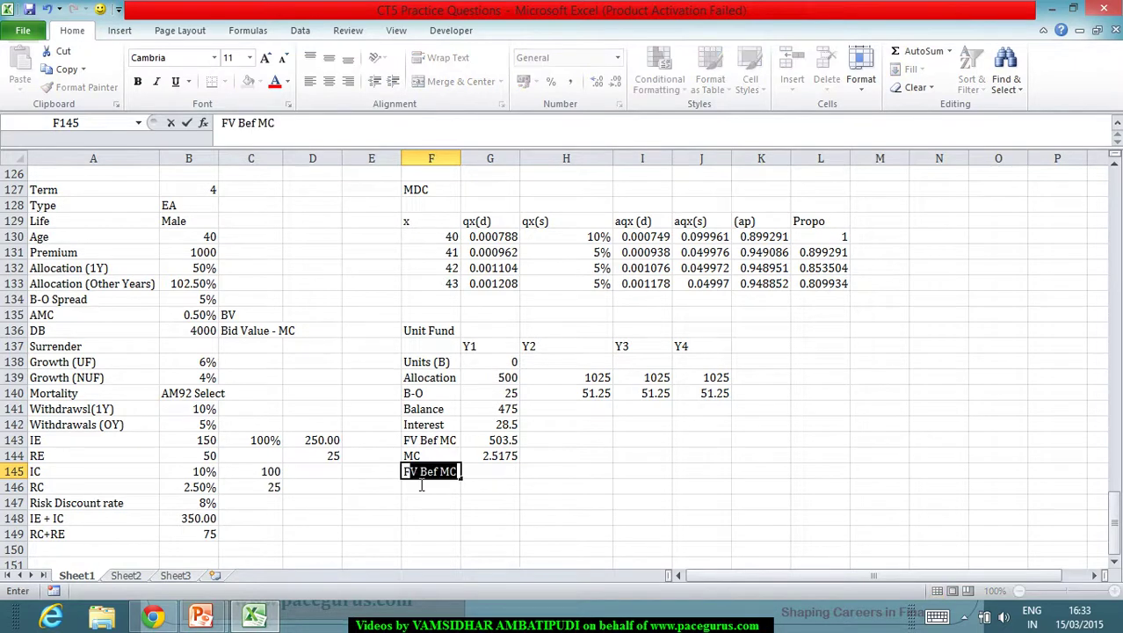
pyautogui.write('V after ')
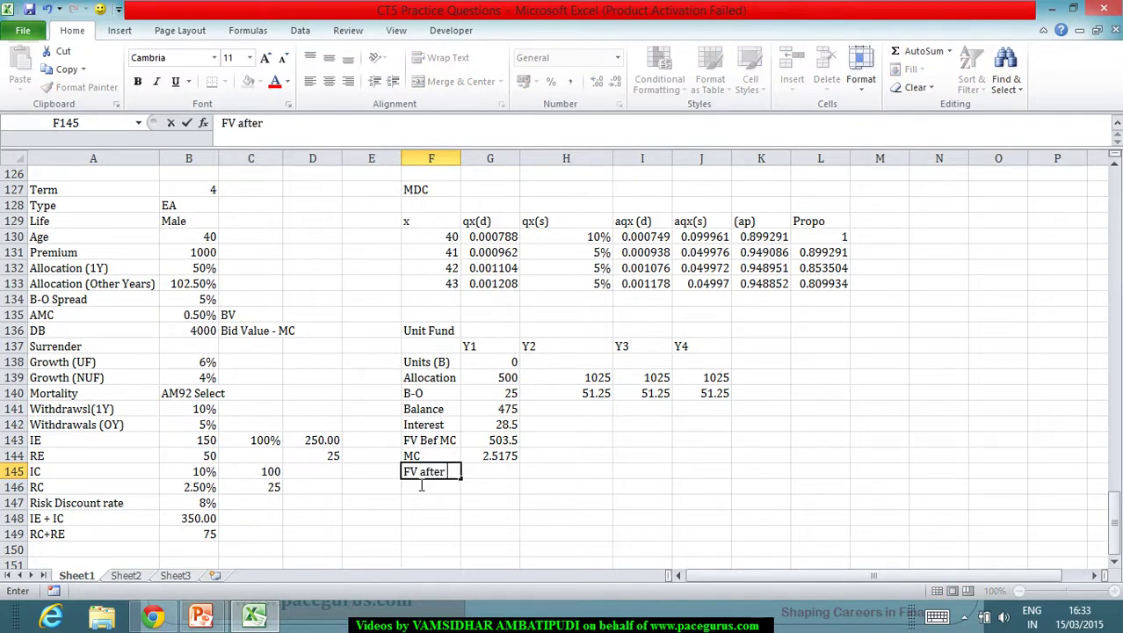
pyautogui.write('MC')
pyautogui.press('Tab')
pyautogui.write('=')
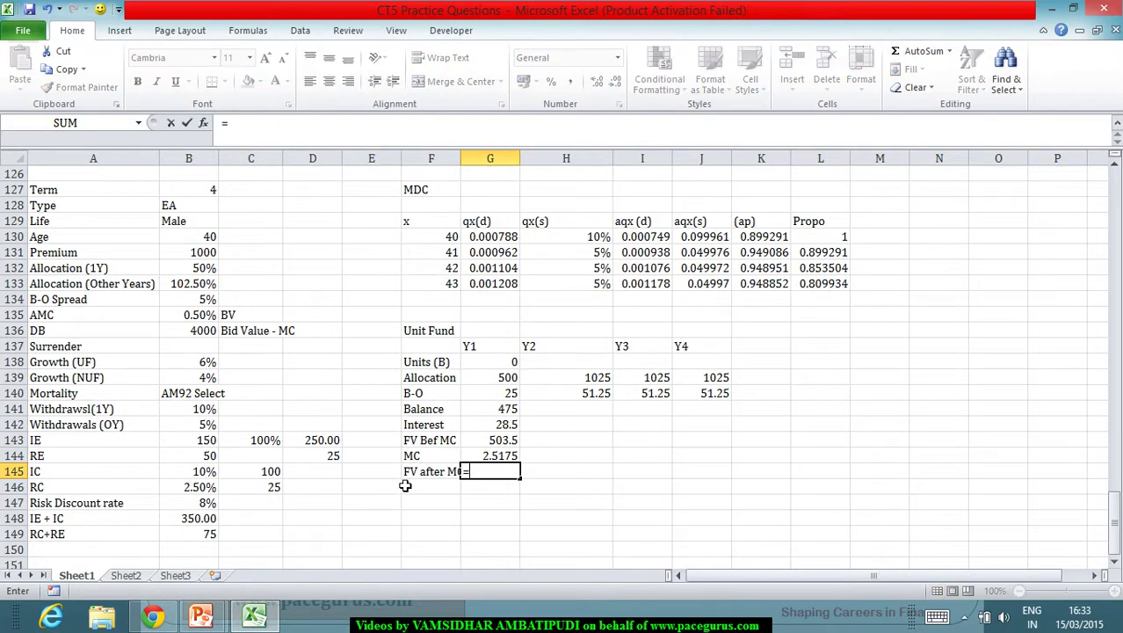
pyautogui.click(513, 442)
pyautogui.write('-')
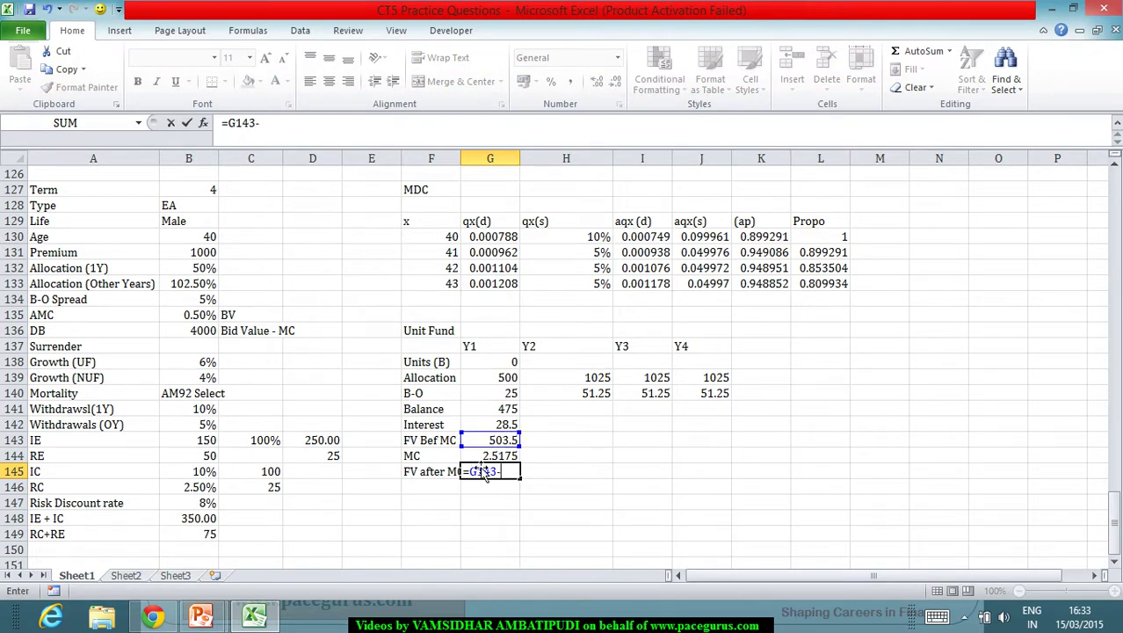
pyautogui.click(495, 456)
pyautogui.press('Return')
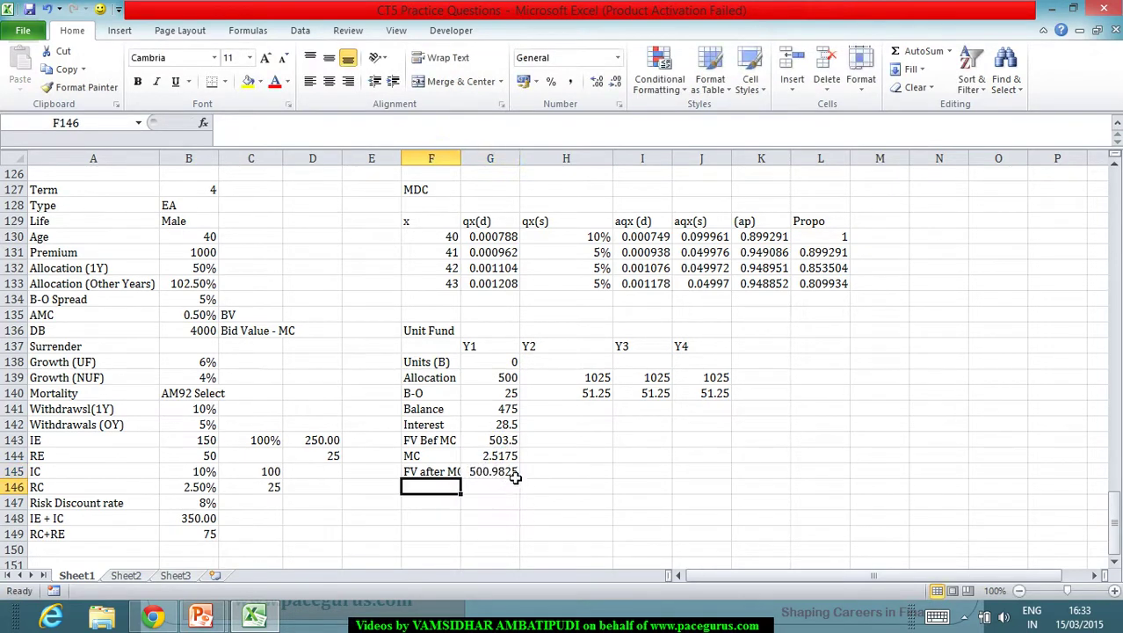
pyautogui.click(514, 474)
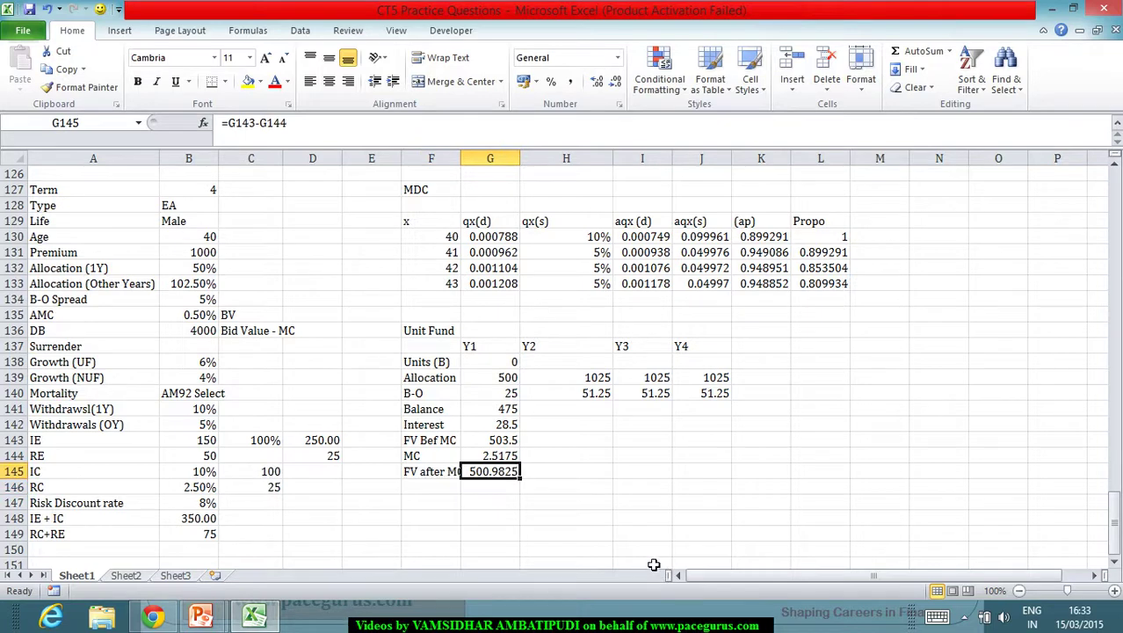
# Link the Y2 Units (B) value in H138 to the Y1 fund value after MC with =G145
pyautogui.click(577, 362)
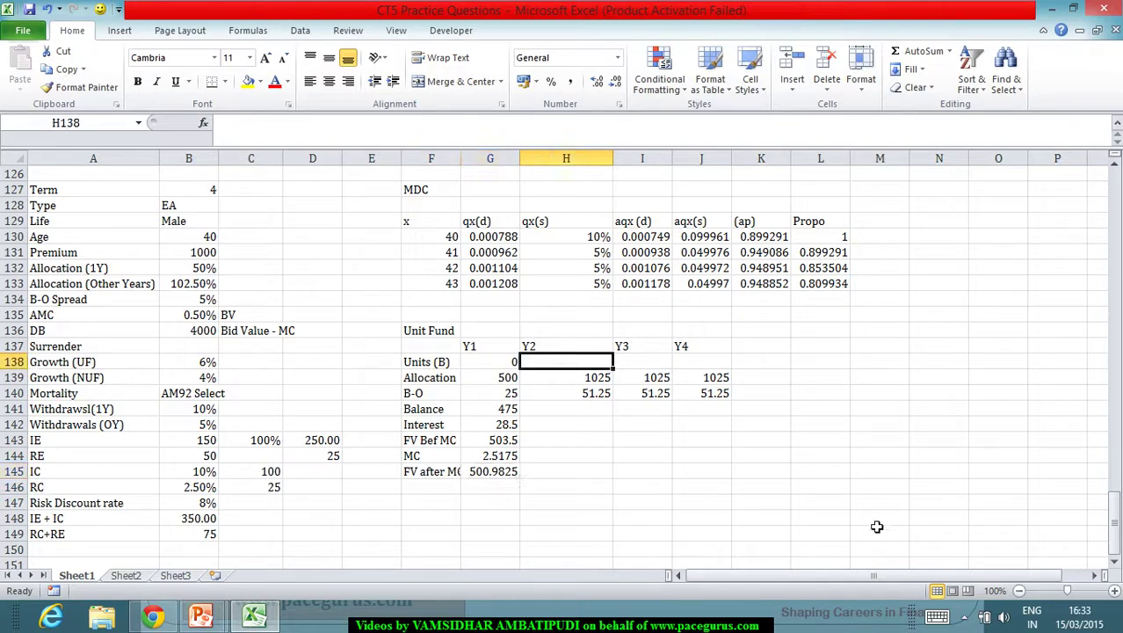
pyautogui.write('=')
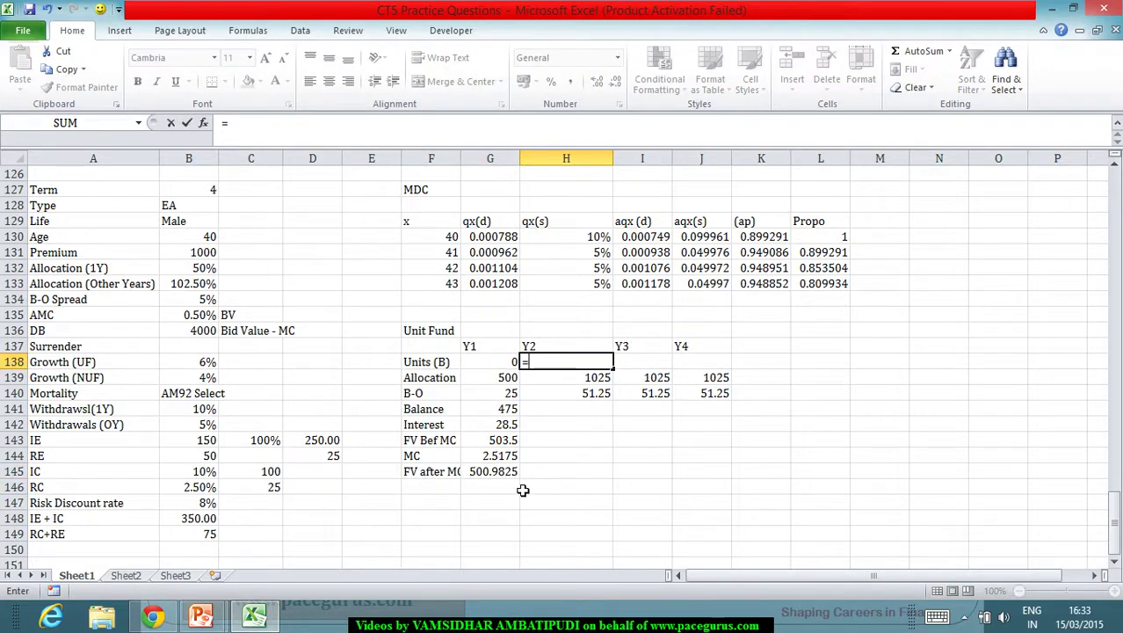
pyautogui.click(493, 472)
pyautogui.press('Return')
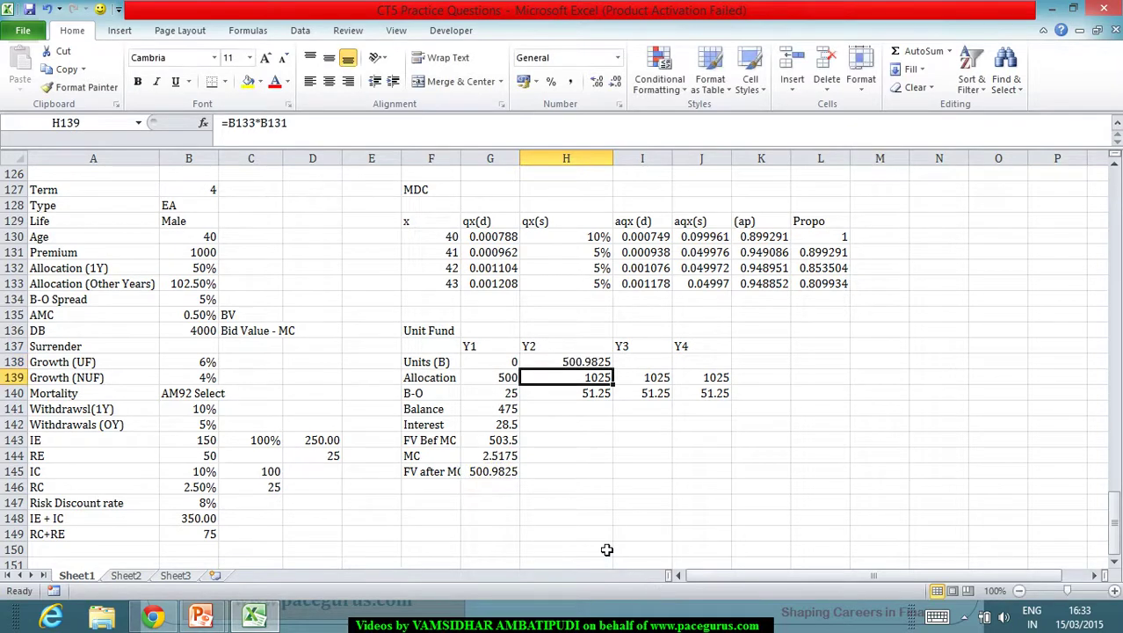
pyautogui.click(596, 415)
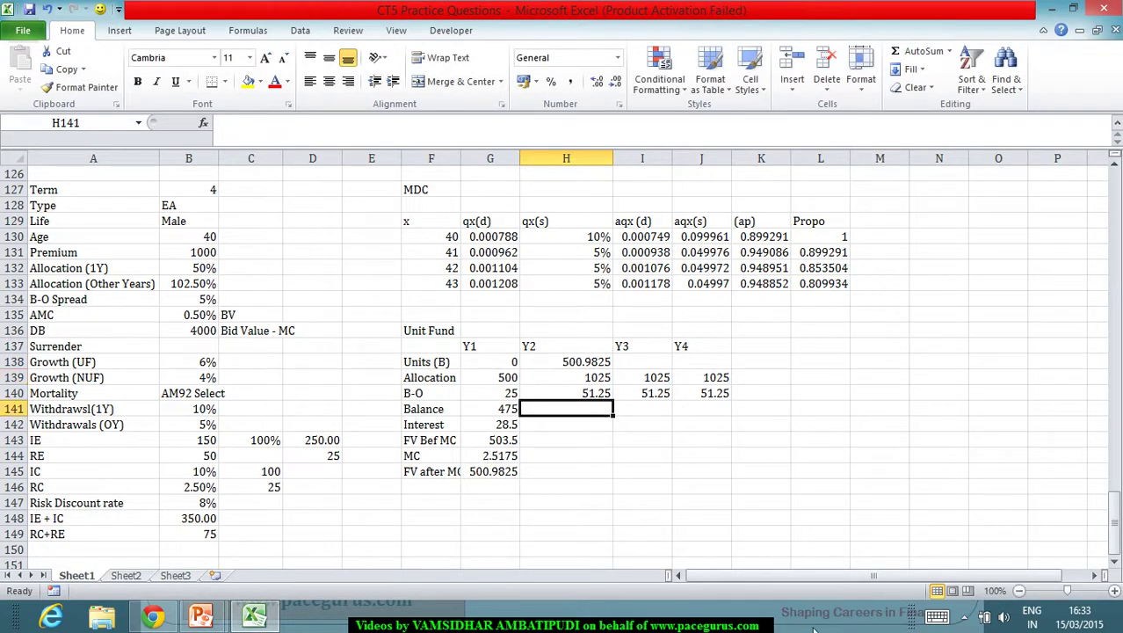
pyautogui.write('=')
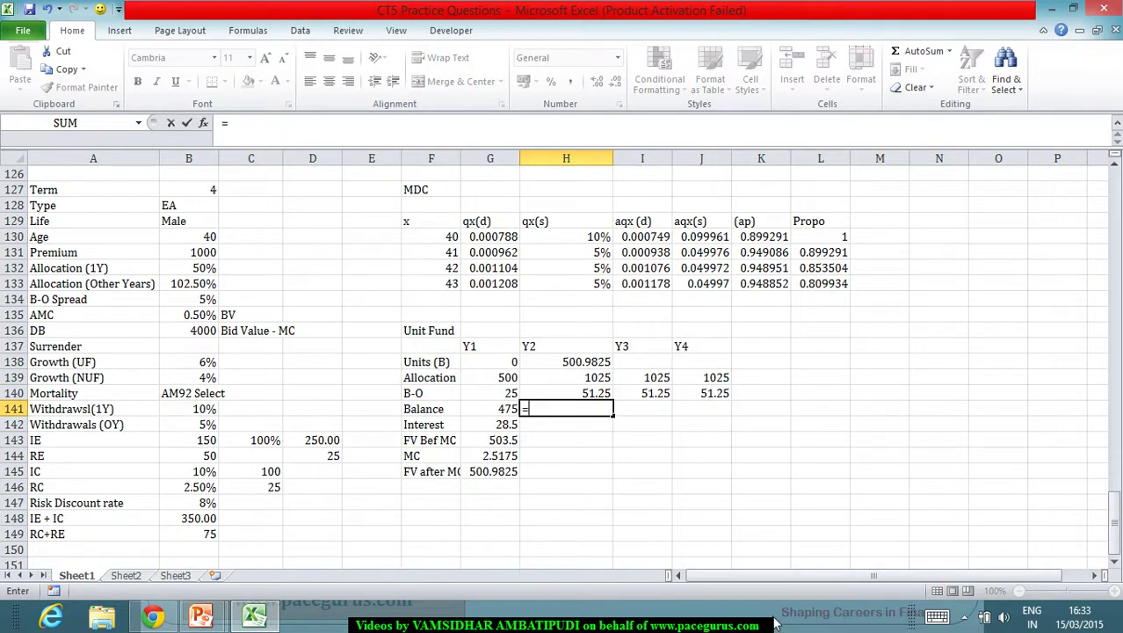
pyautogui.press('Escape')
# Copy the Units (B) formula from H138 across Y3 and Y4 in I138:J138
pyautogui.click(580, 363)
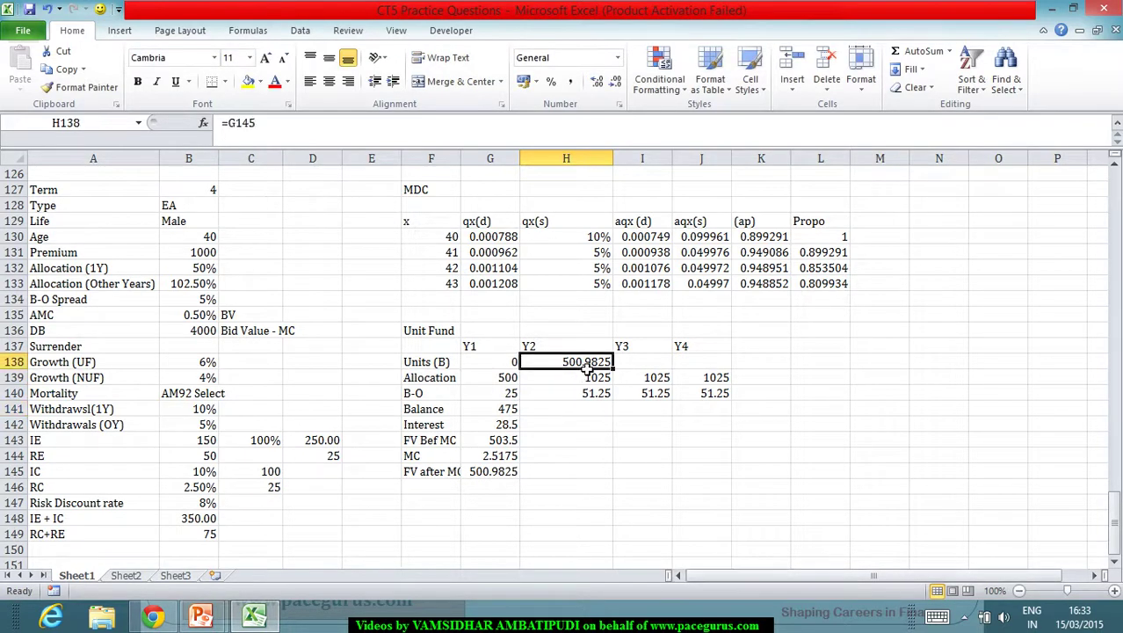
pyautogui.moveTo(614, 369); pyautogui.dragTo(728, 372)
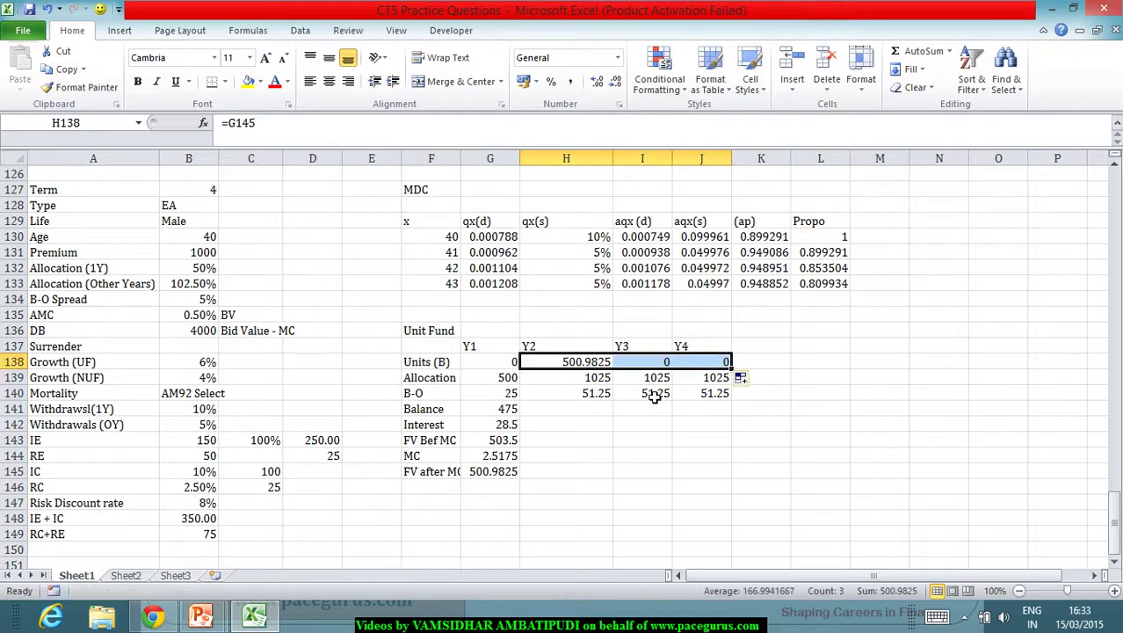
# Calculate the Y2 Balance in H141 with =H138+H139-H140
pyautogui.click(600, 410)
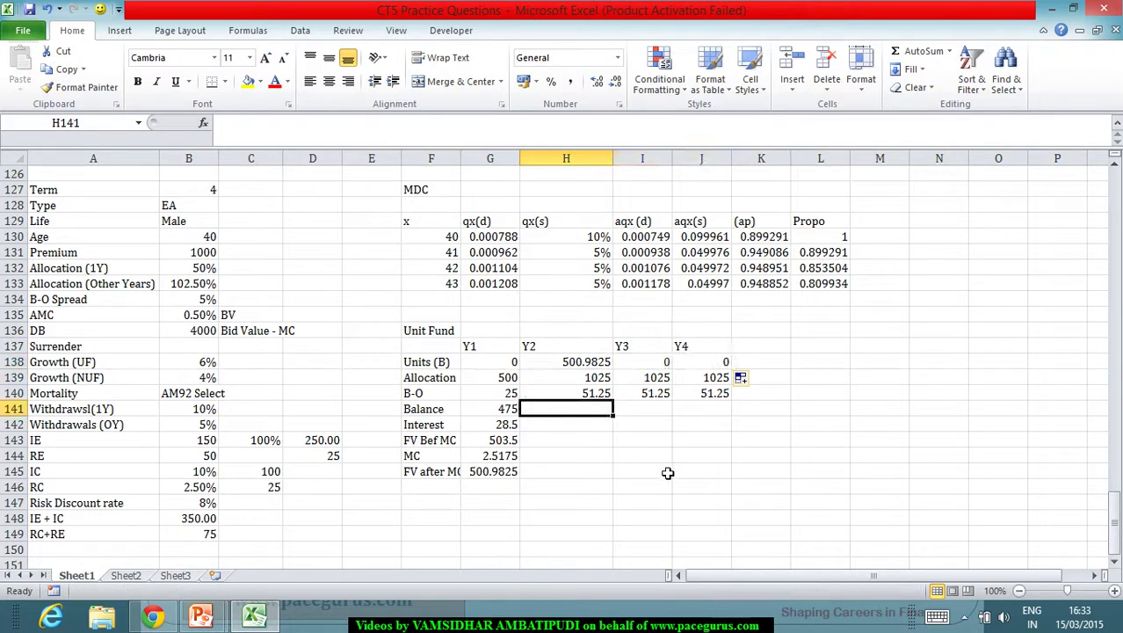
pyautogui.write('=')
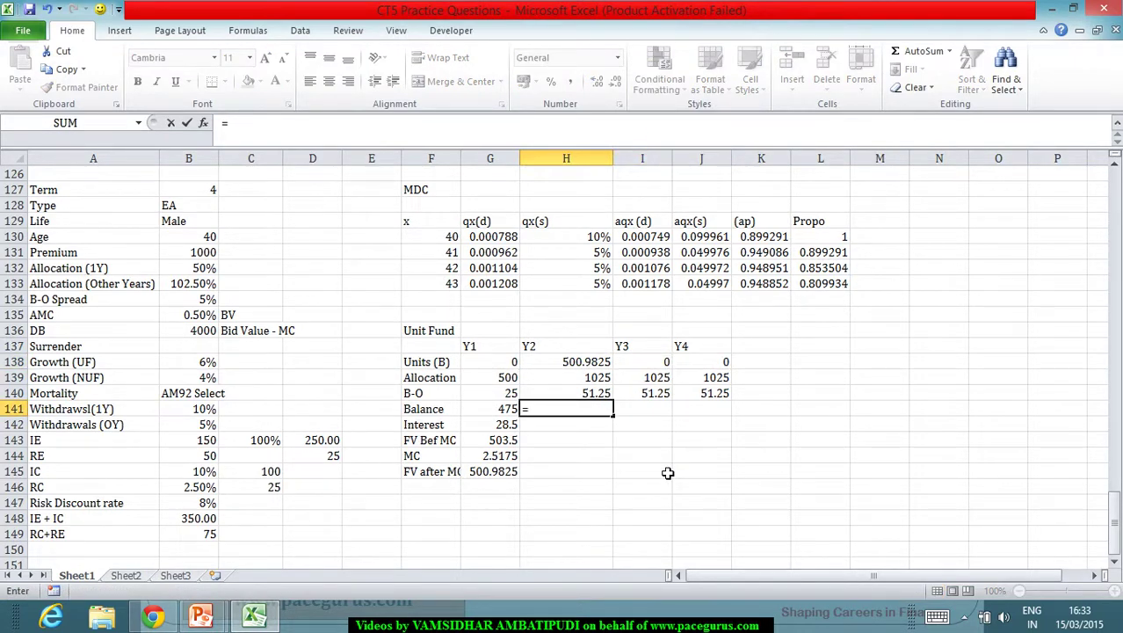
pyautogui.click(576, 368)
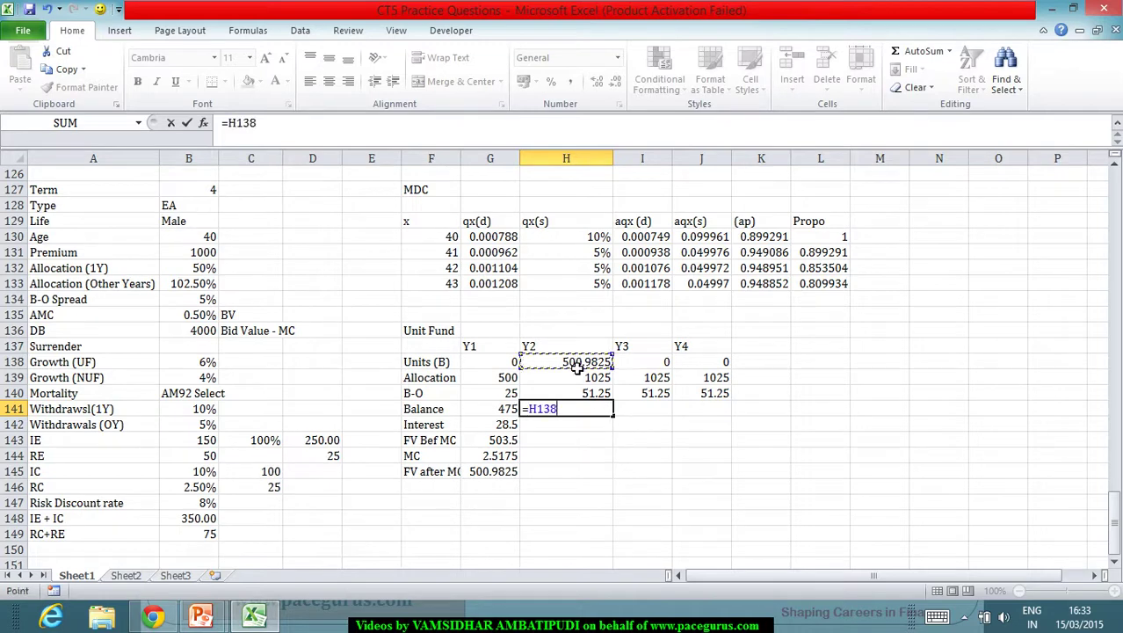
pyautogui.write('+')
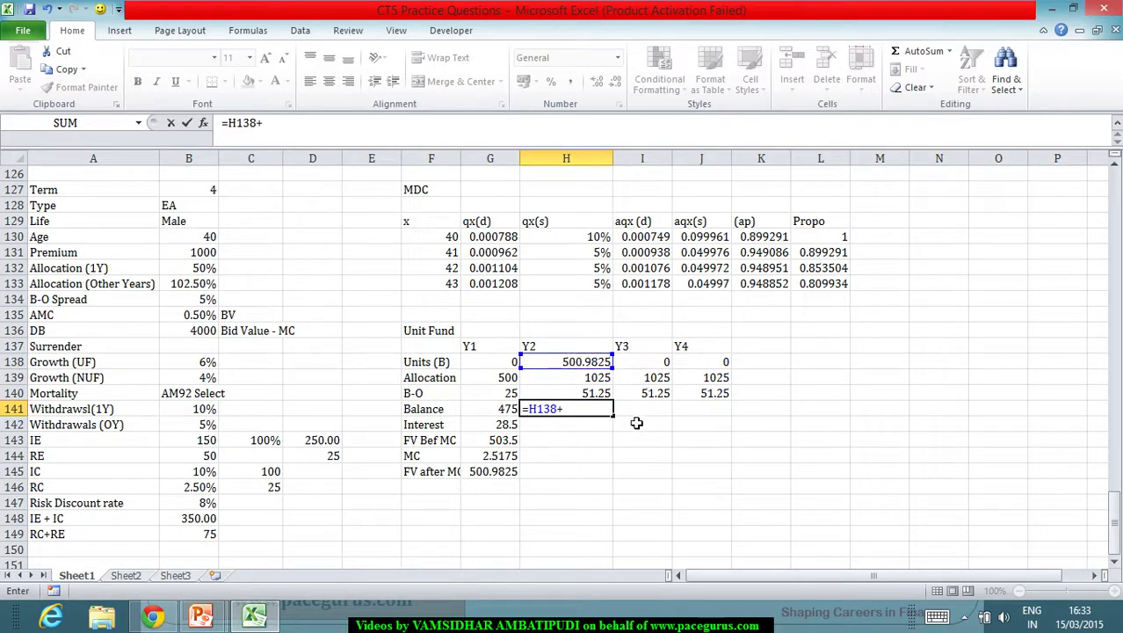
pyautogui.click(573, 380)
pyautogui.write('-')
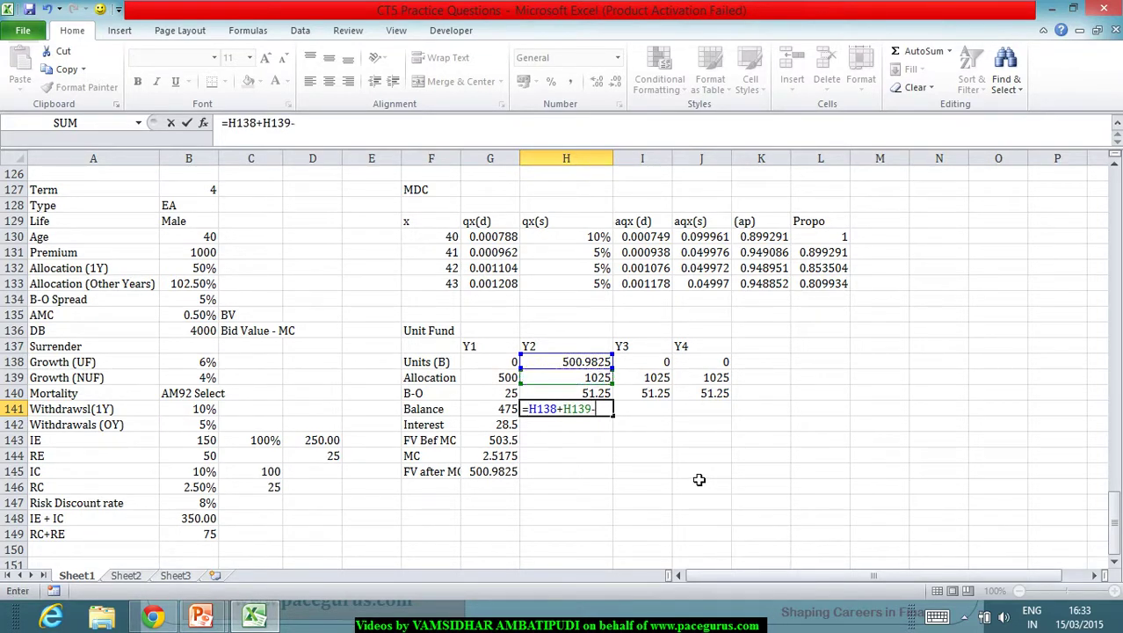
pyautogui.click(583, 398)
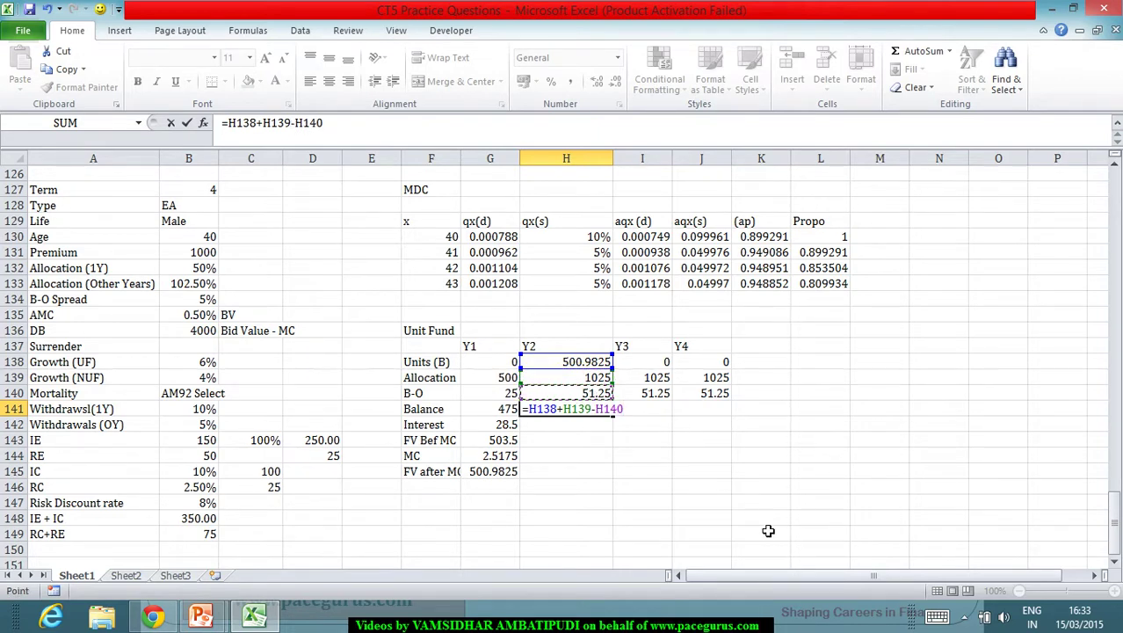
pyautogui.press('Return')
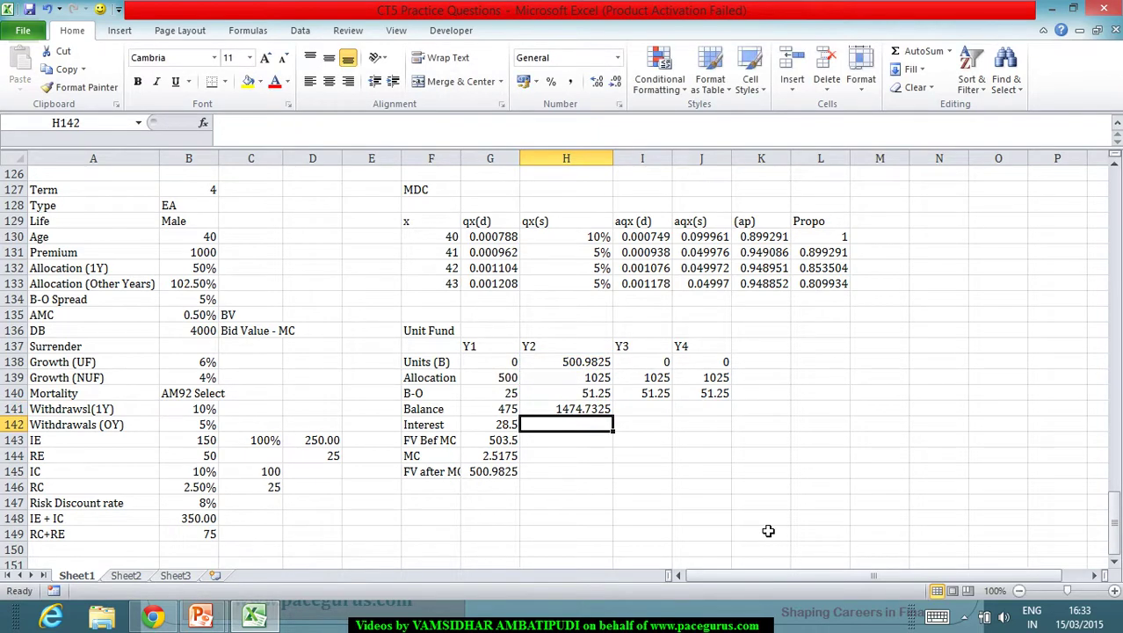
# Try to copy the Y1 Interest formula from G142 into Y2 cell H142
pyautogui.click(600, 413)
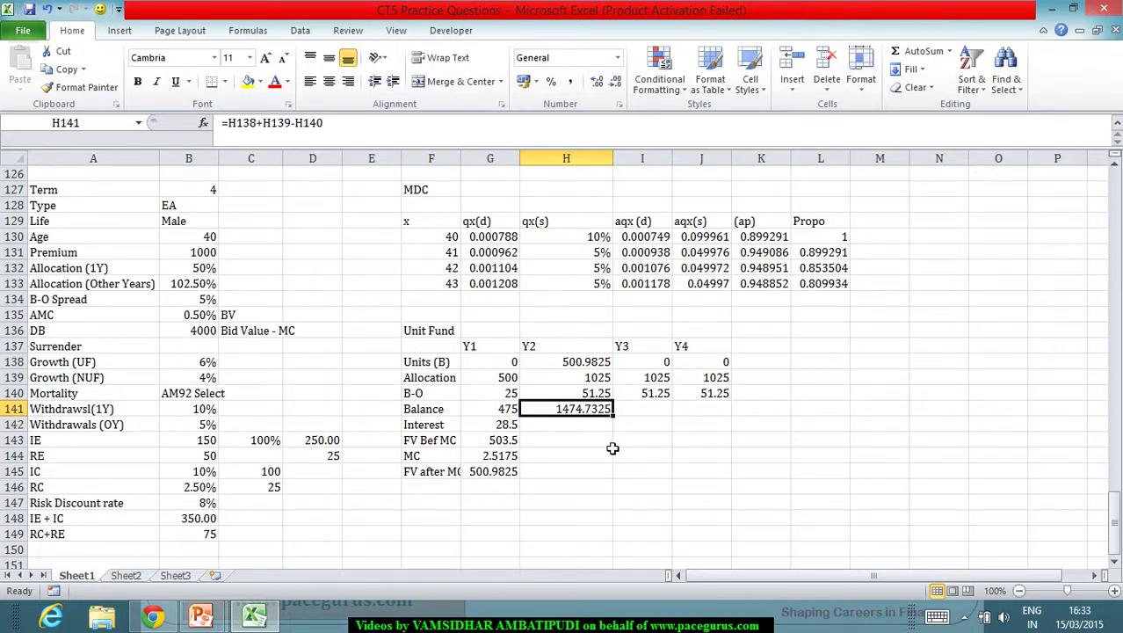
pyautogui.click(514, 430)
pyautogui.moveTo(542, 441); pyautogui.dragTo(591, 430)
# Calculate the Y2 Interest in H142 with =H141*$B$138, locking the unit fund growth rate reference
pyautogui.click(591, 431)
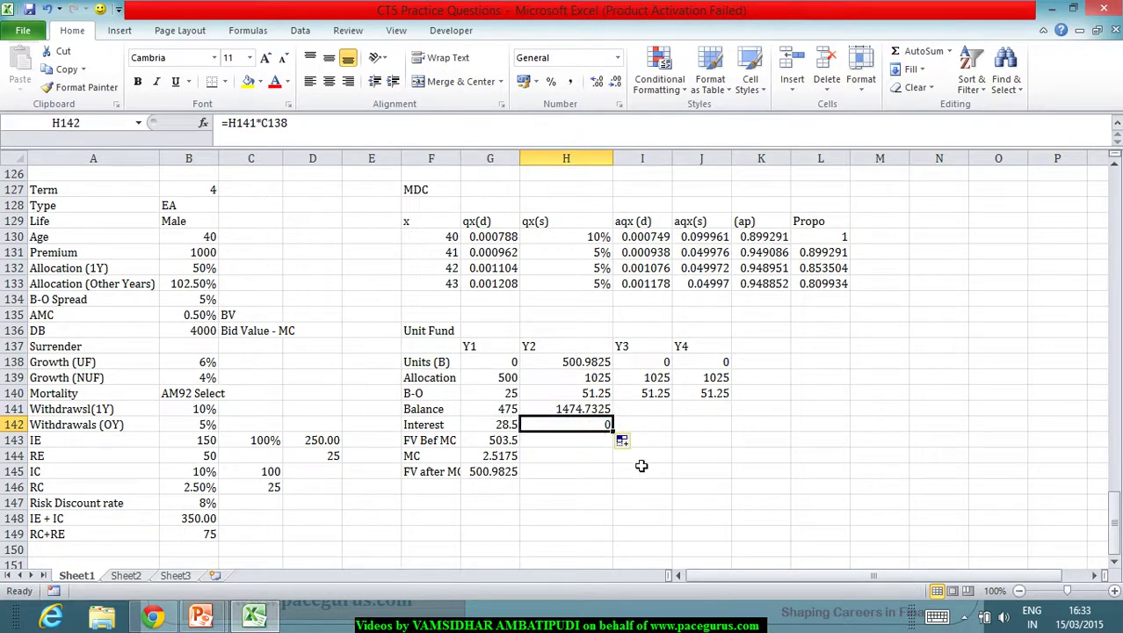
pyautogui.write('=')
pyautogui.click(566, 410)
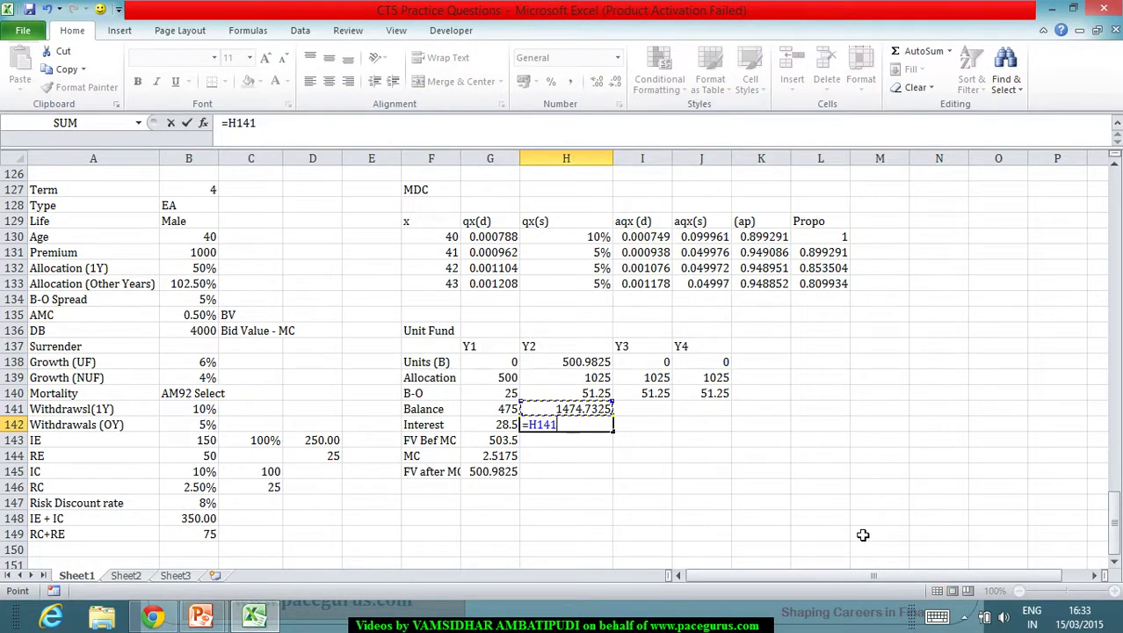
pyautogui.write('*')
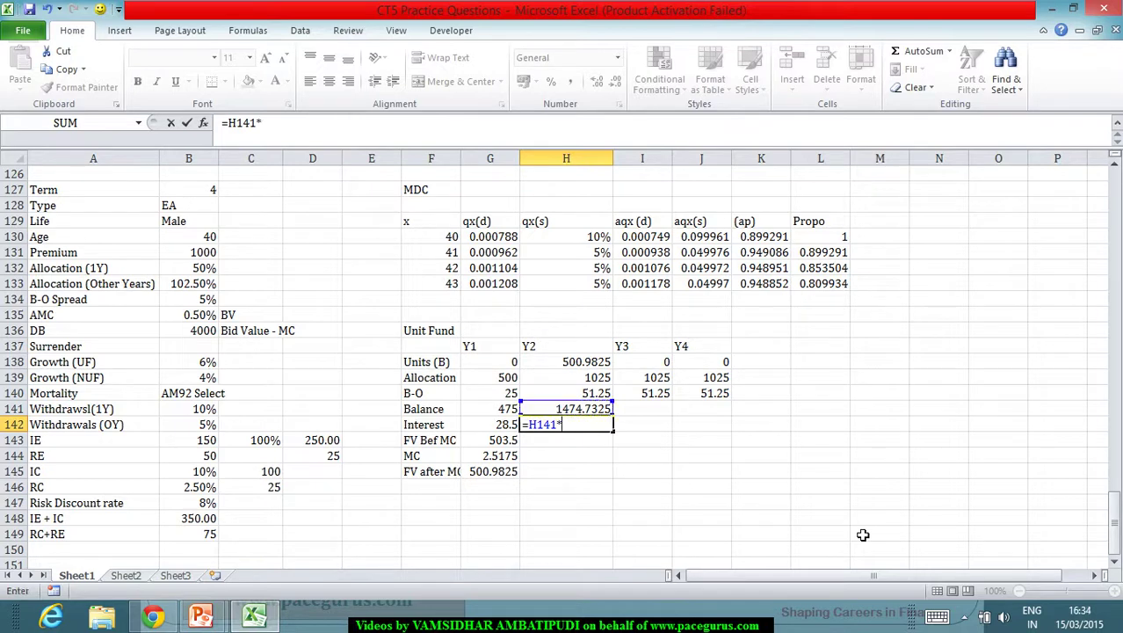
pyautogui.click(188, 362)
pyautogui.press('F4')
pyautogui.press('Return')
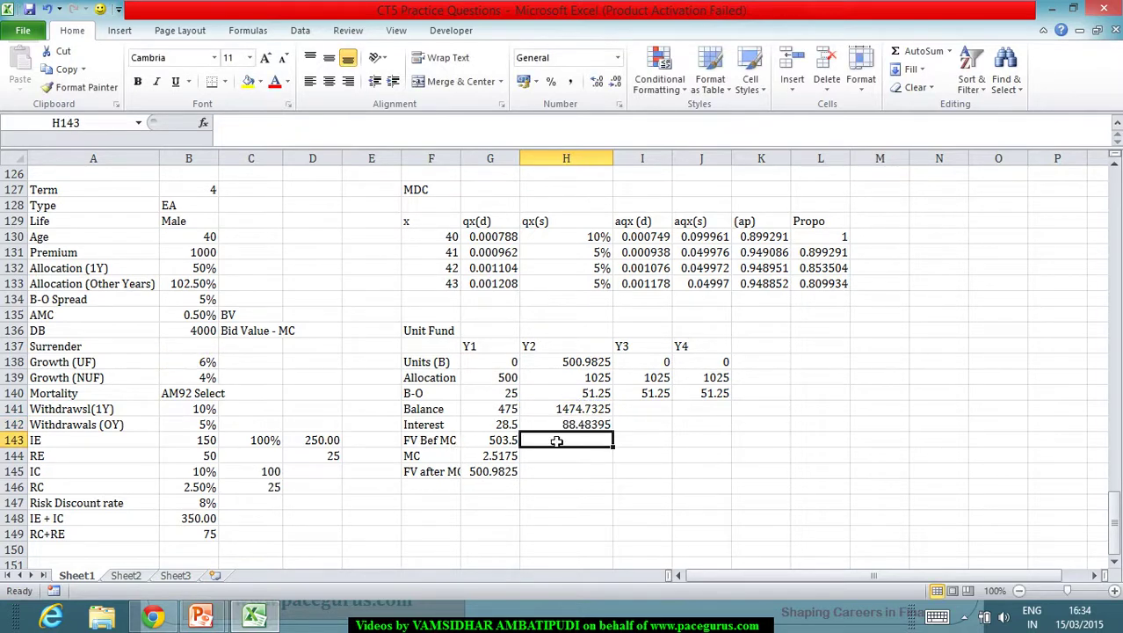
# Copy the Y2 Interest and Balance formulas from H142 and H141 across Y3 and Y4 in columns I and J
pyautogui.click(640, 383)
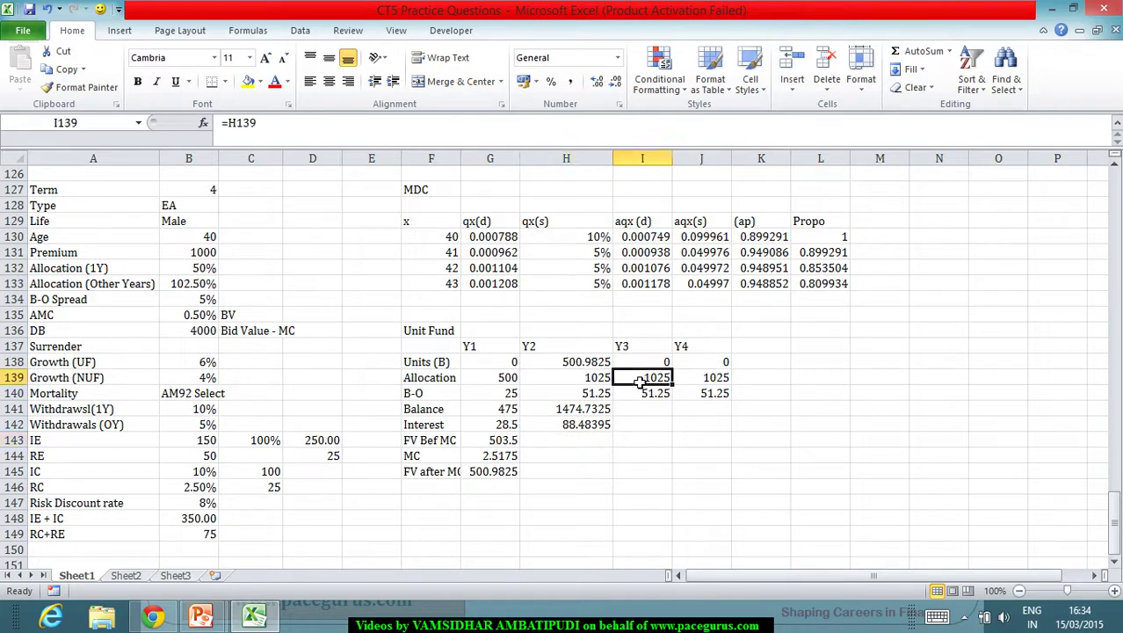
pyautogui.click(594, 380)
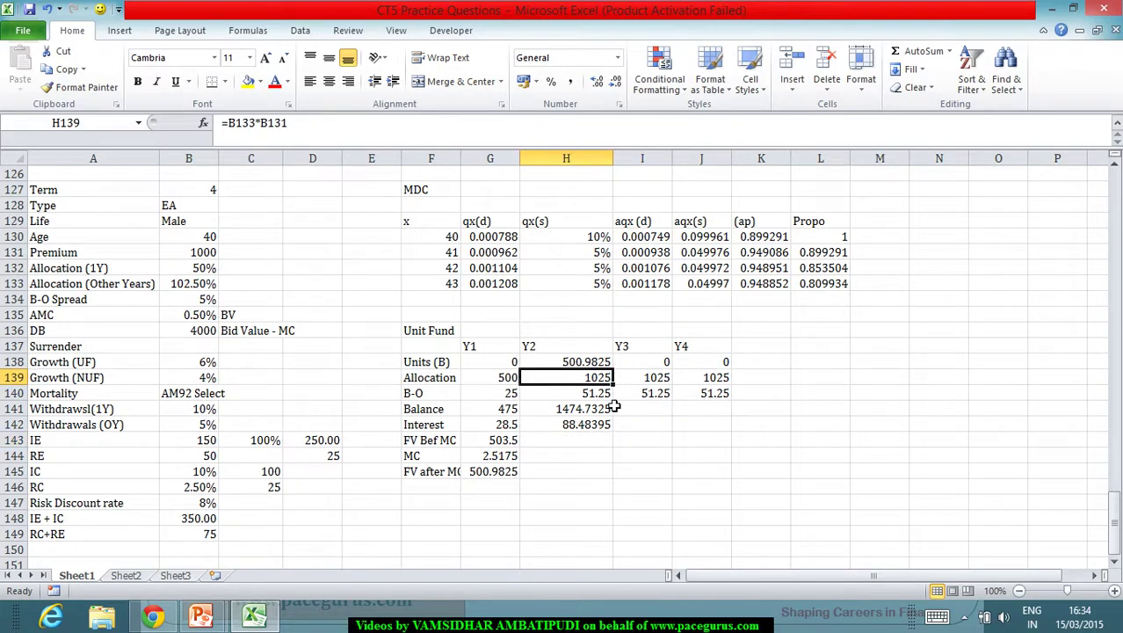
pyautogui.press('Down')
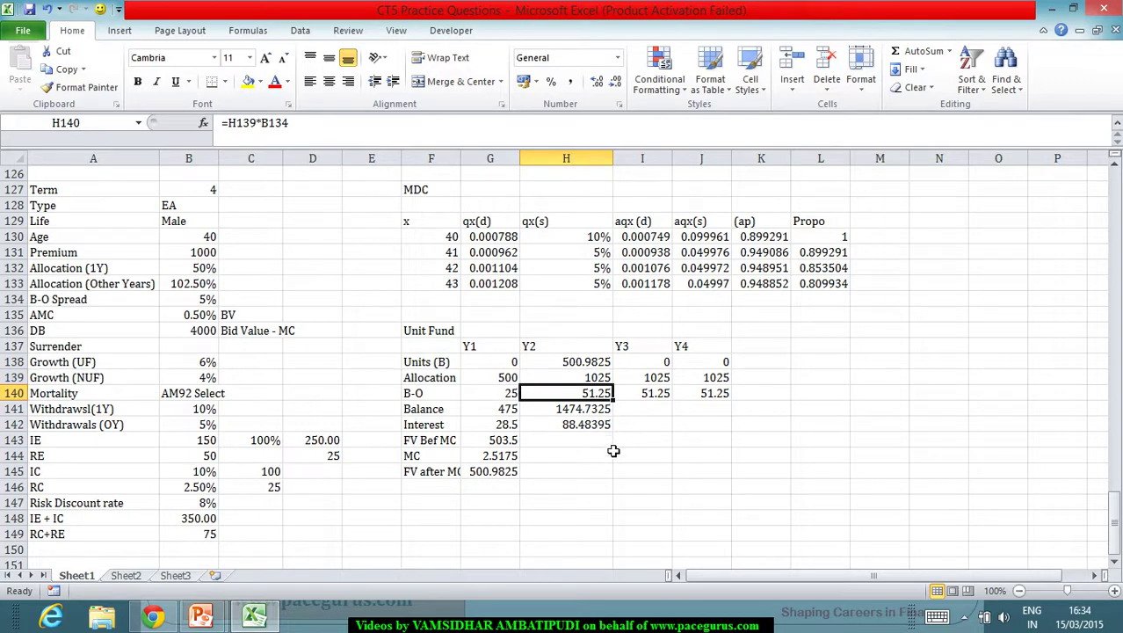
pyautogui.press('Down')
pyautogui.press('Down')
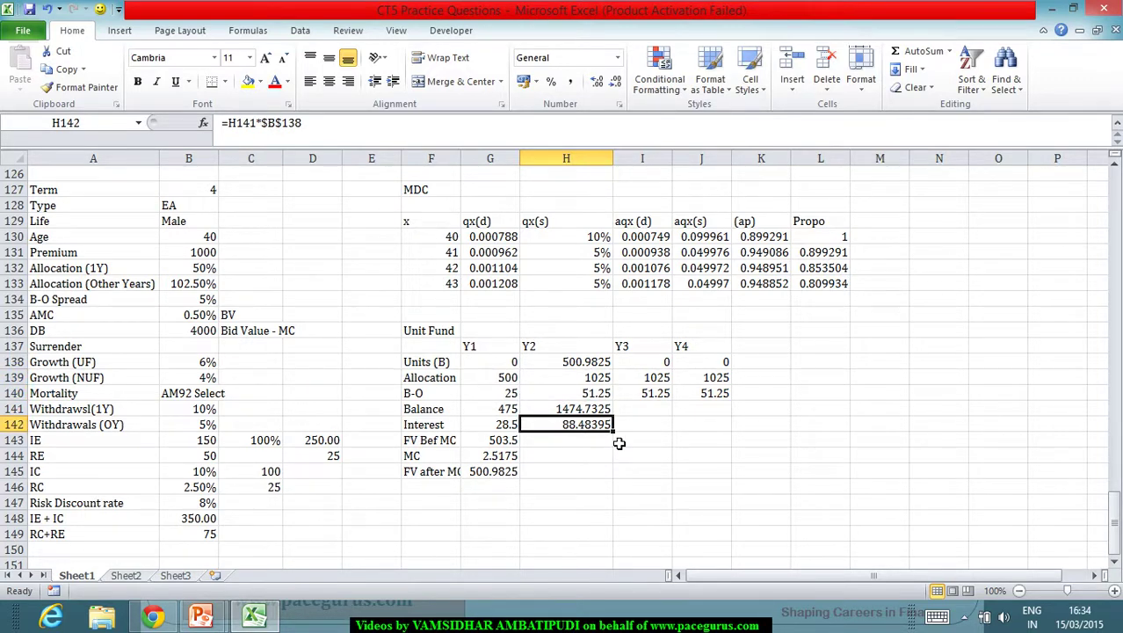
pyautogui.moveTo(621, 441); pyautogui.dragTo(731, 436)
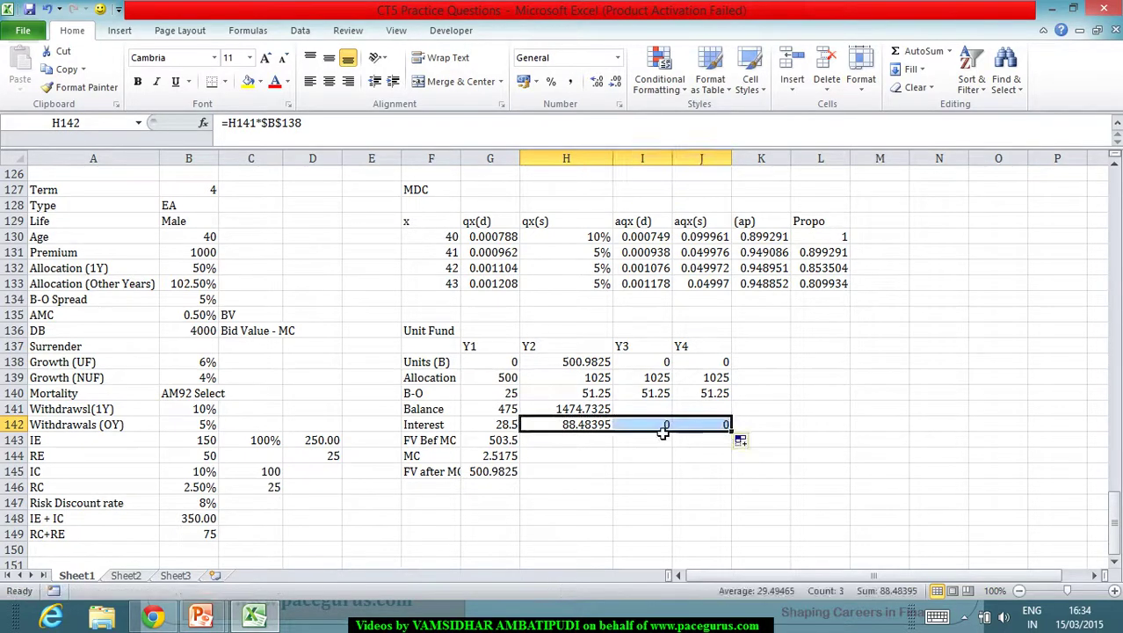
pyautogui.click(603, 411)
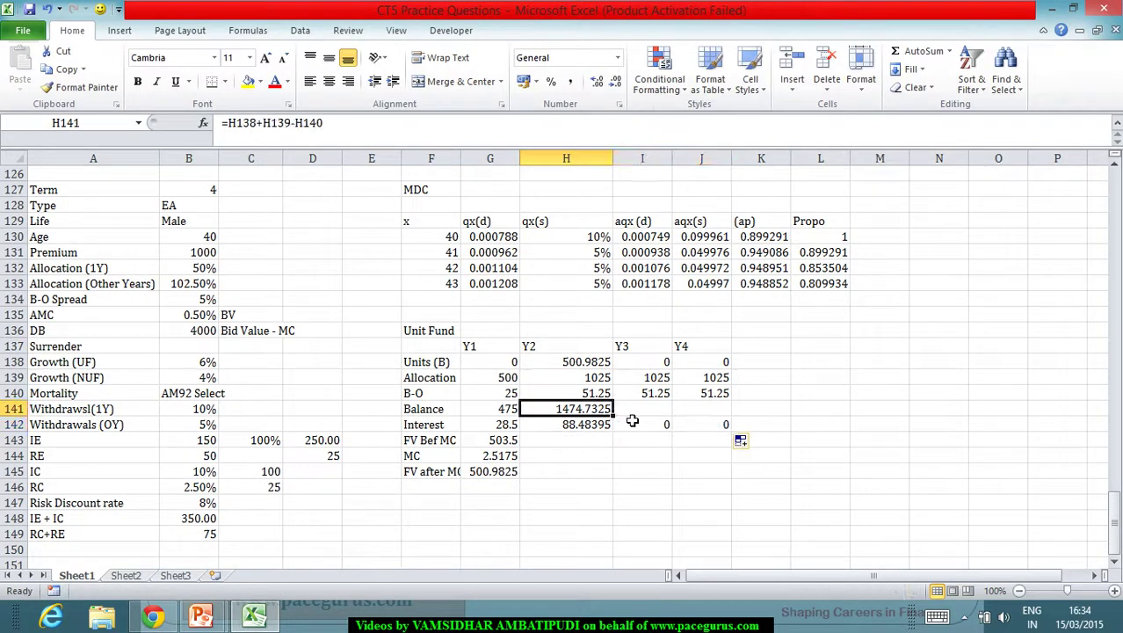
pyautogui.moveTo(614, 419); pyautogui.dragTo(732, 425)
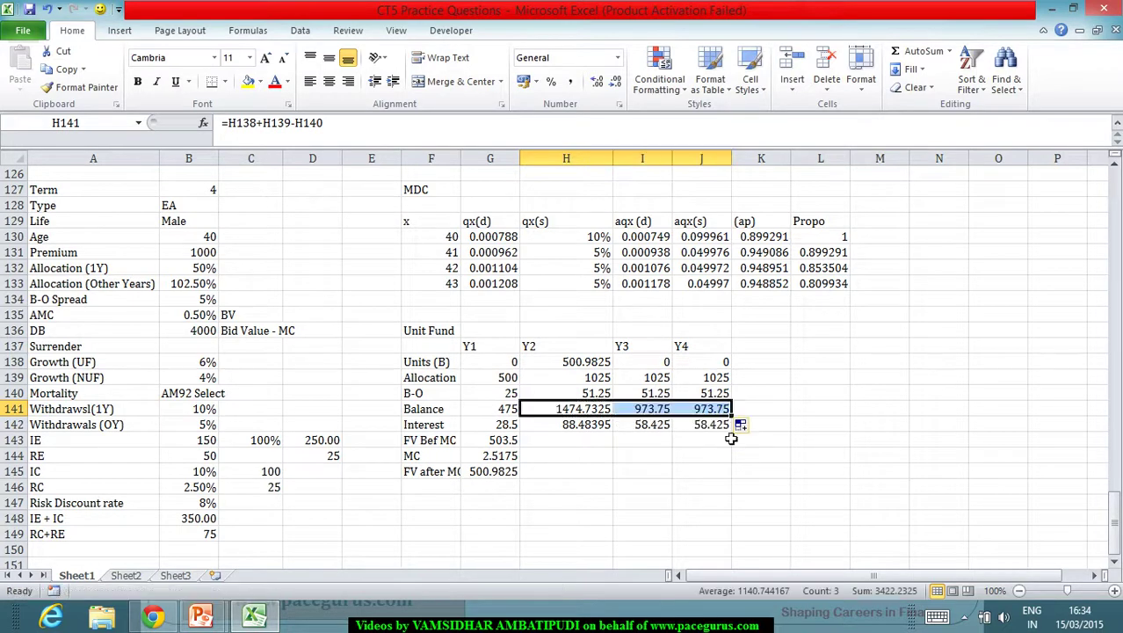
# Copy the FV Bef MC formula from G143 across Y2 to Y4 in H143:J143
pyautogui.click(567, 442)
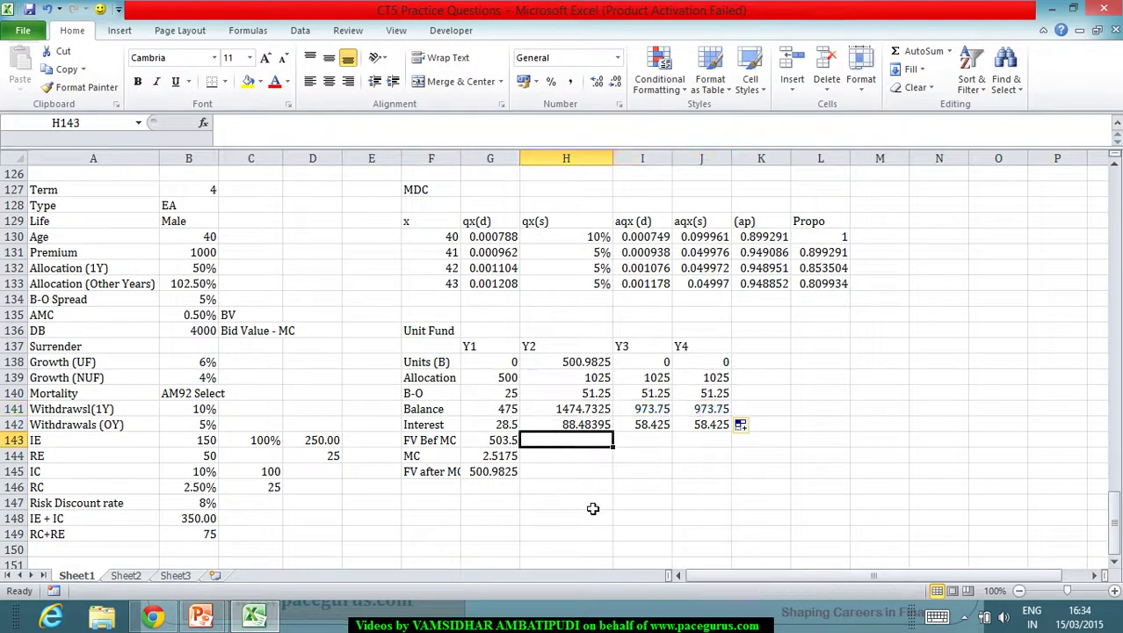
pyautogui.click(504, 442)
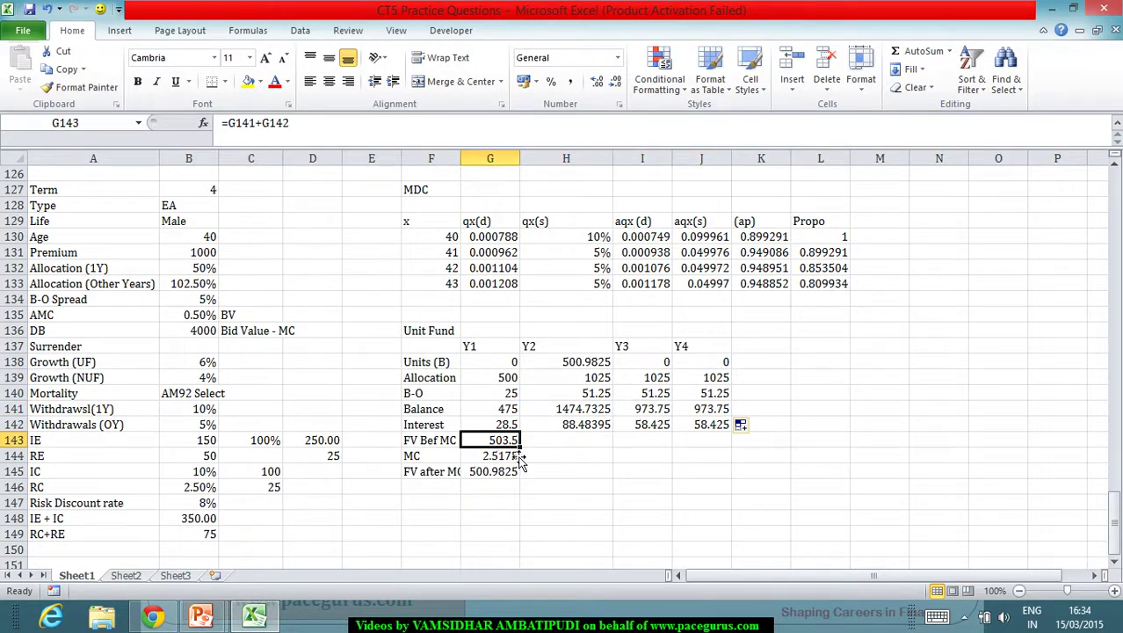
pyautogui.moveTo(520, 447); pyautogui.dragTo(727, 452)
pyautogui.click(601, 442)
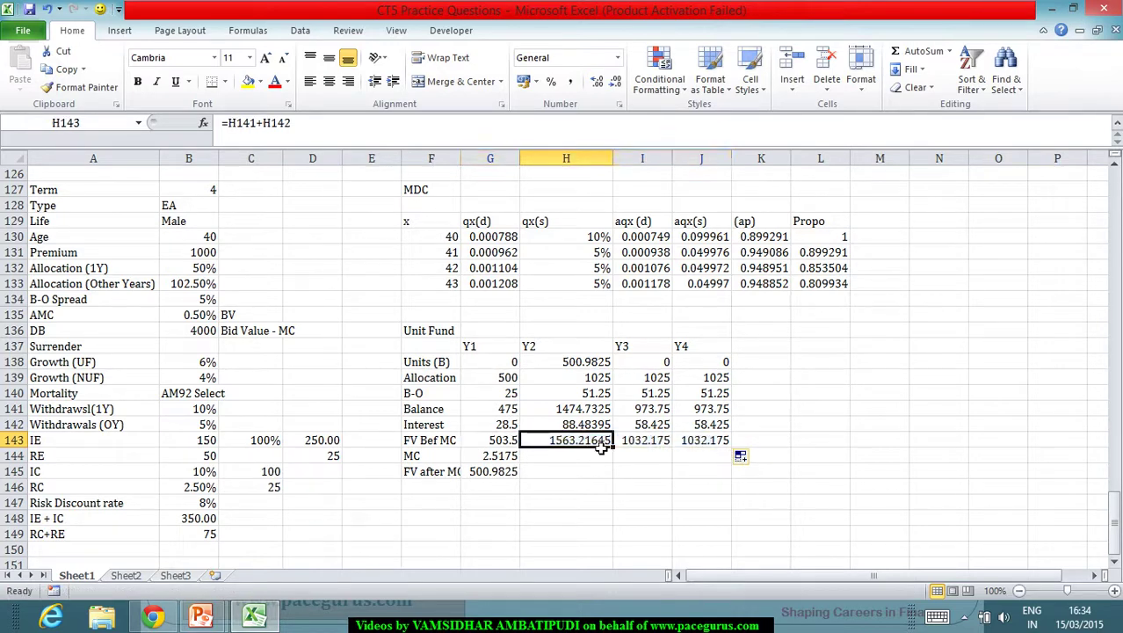
# Calculate the Y2 MC in H144 with =H143*B135
pyautogui.click(573, 457)
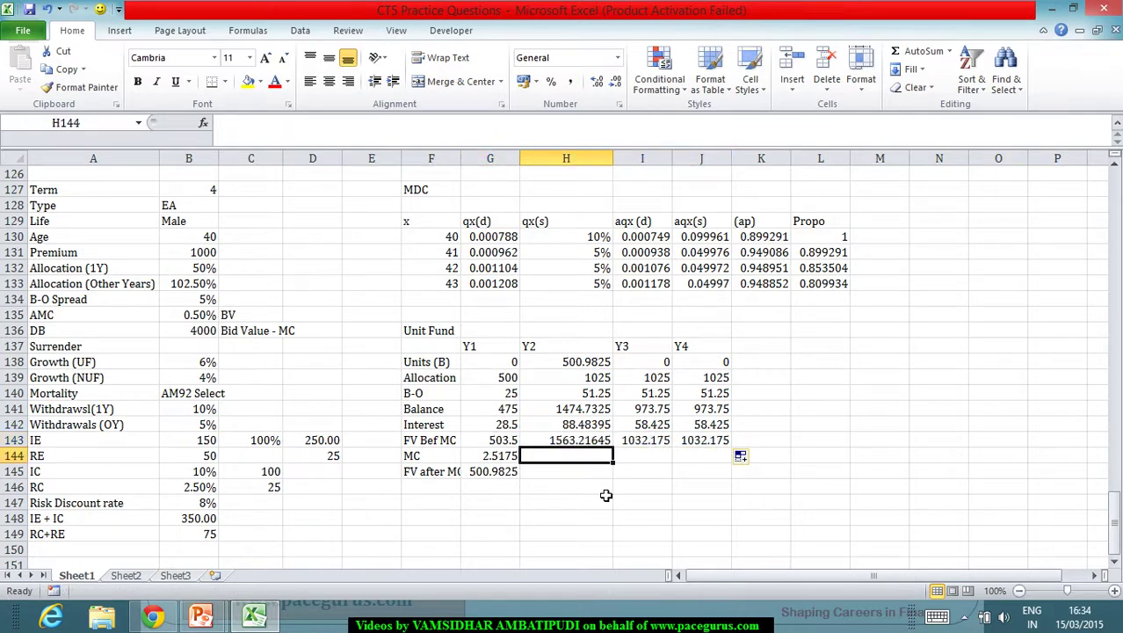
pyautogui.write('=')
pyautogui.click(577, 442)
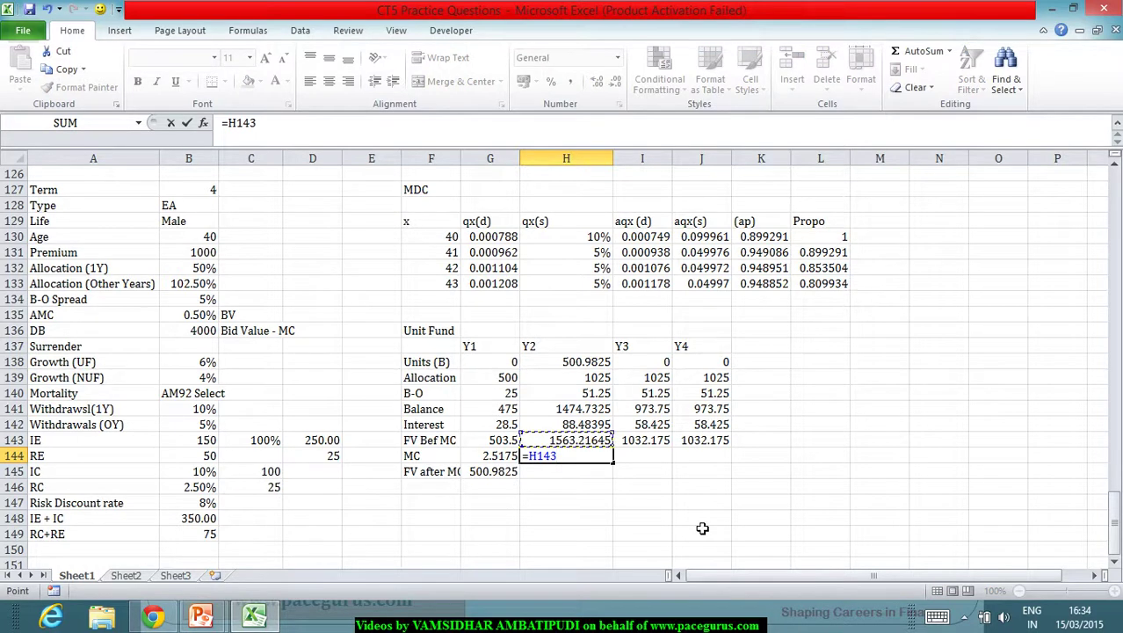
pyautogui.write('*')
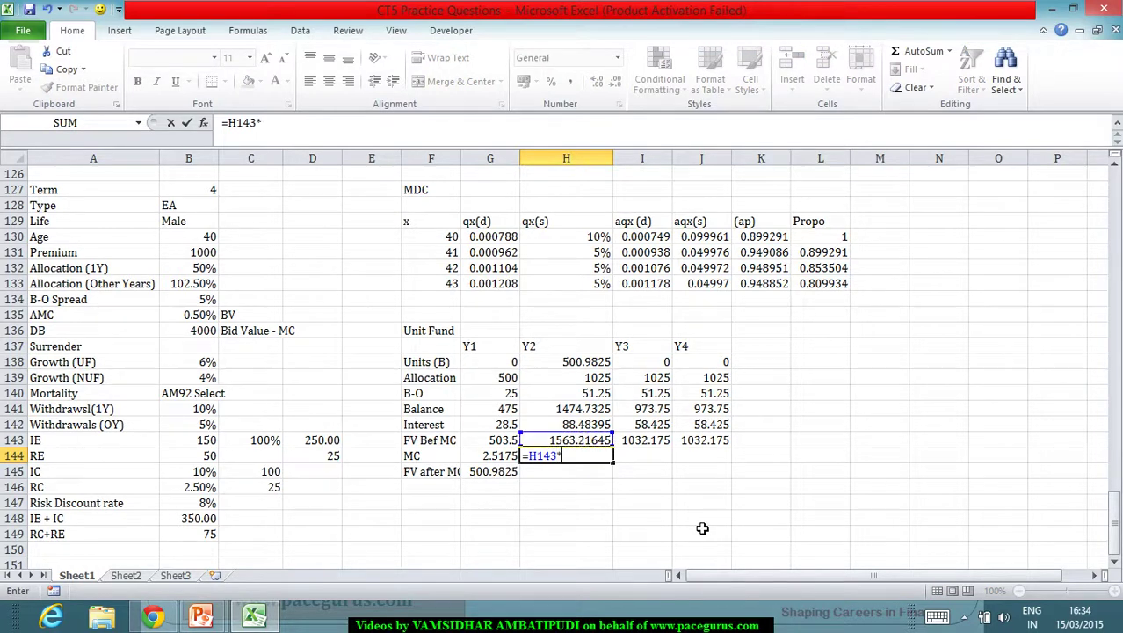
pyautogui.click(185, 317)
pyautogui.press('Return')
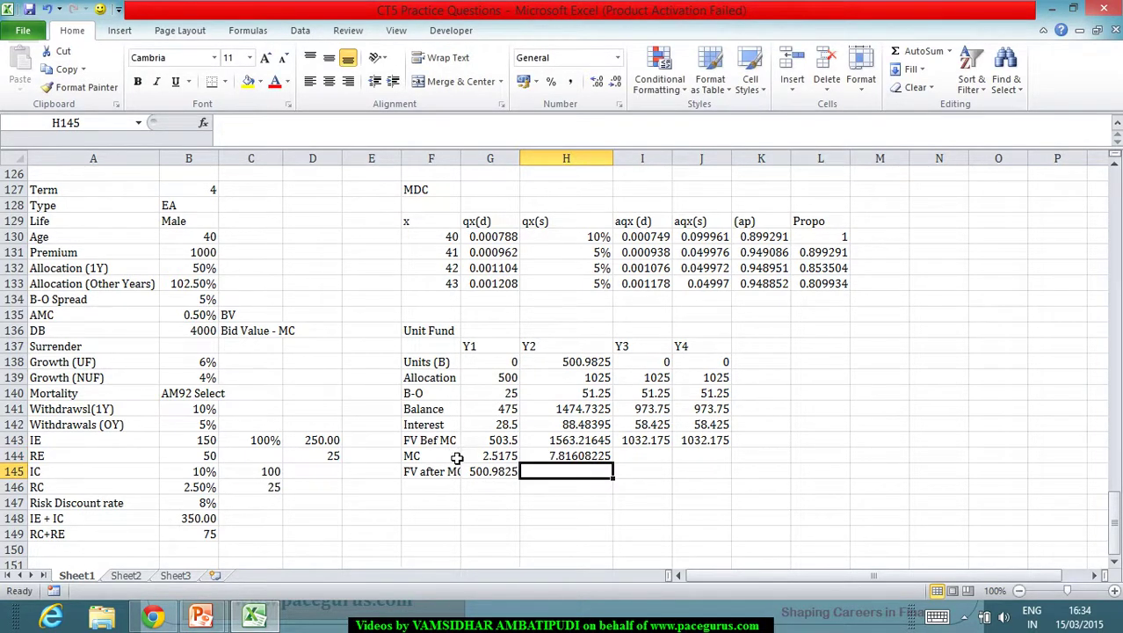
# Copy the FV after MC formula from G145 into H145, and extend the Y2 MC and FV after MC formulas across I144:J145
pyautogui.click(510, 472)
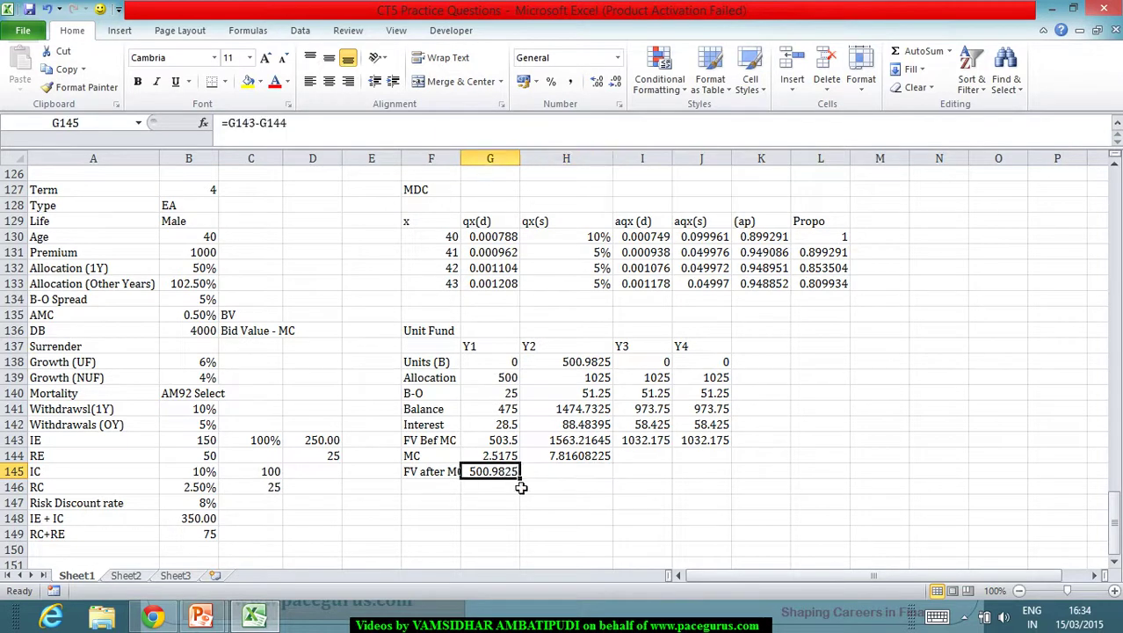
pyautogui.moveTo(525, 486); pyautogui.dragTo(740, 479)
pyautogui.click(600, 459)
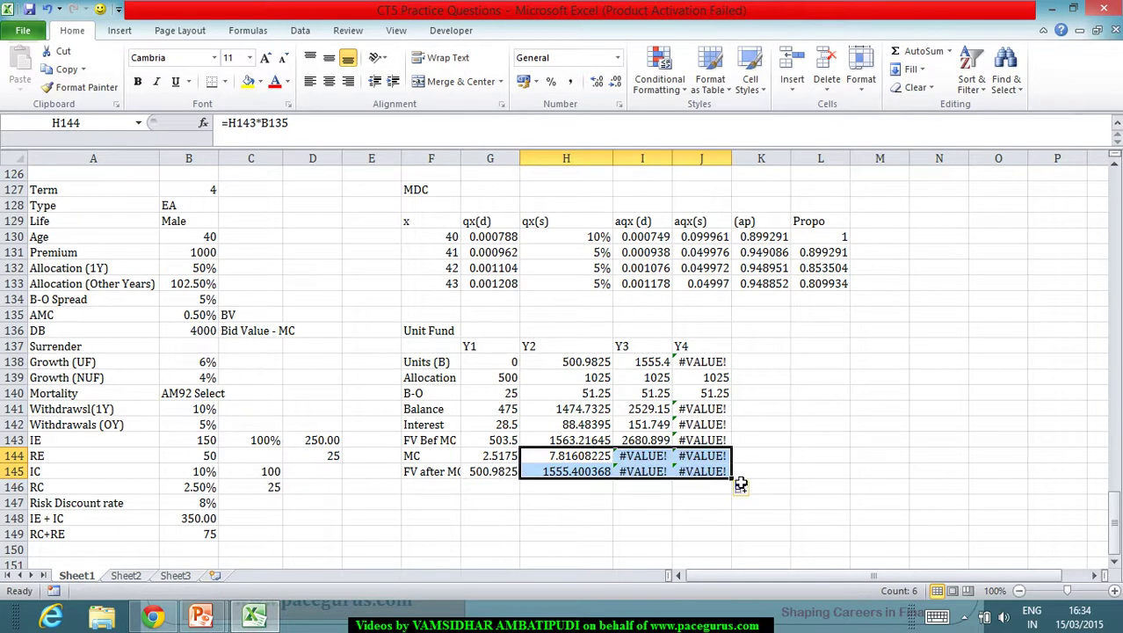
# Check the copied MC formulas and replace the Y3 one in I144 with =I143*B135
pyautogui.click(569, 459)
pyautogui.click(643, 459)
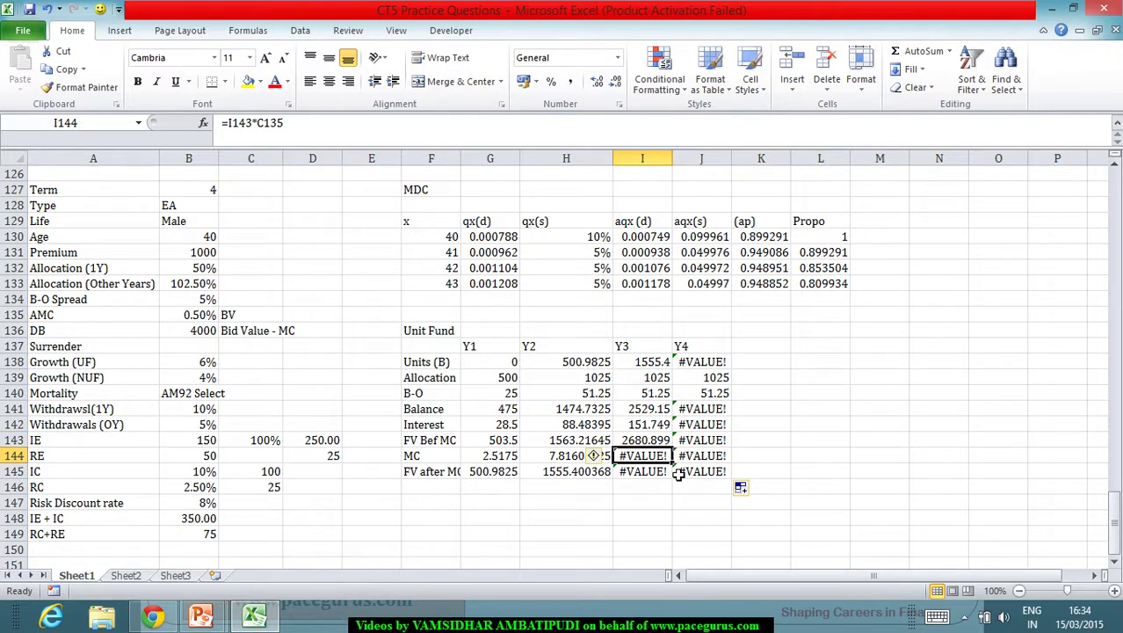
pyautogui.click(580, 459)
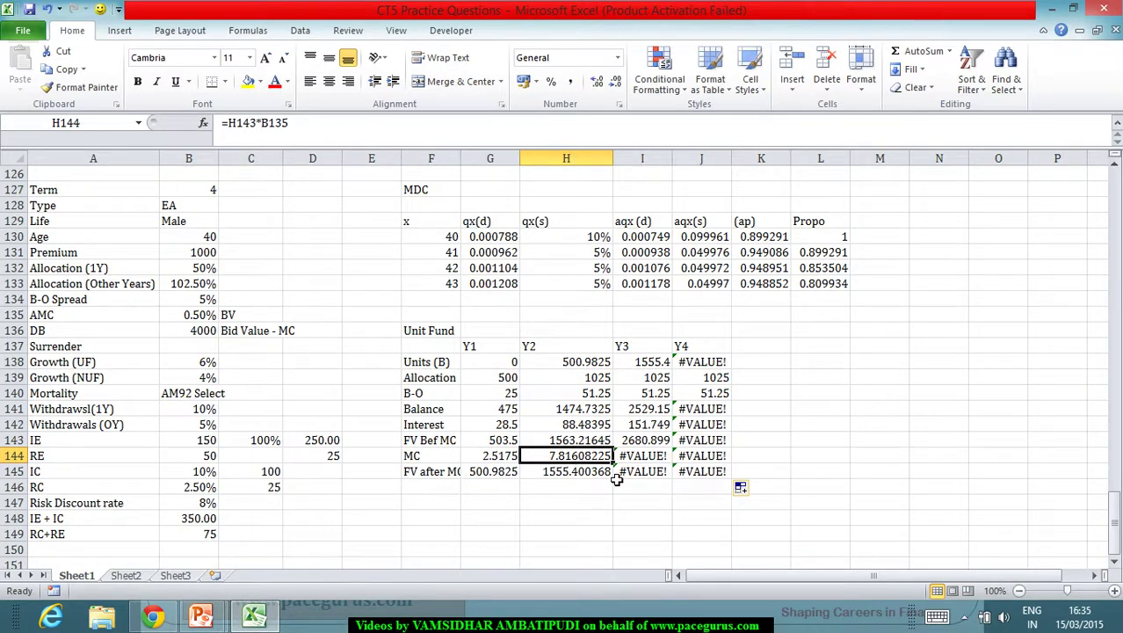
pyautogui.click(640, 457)
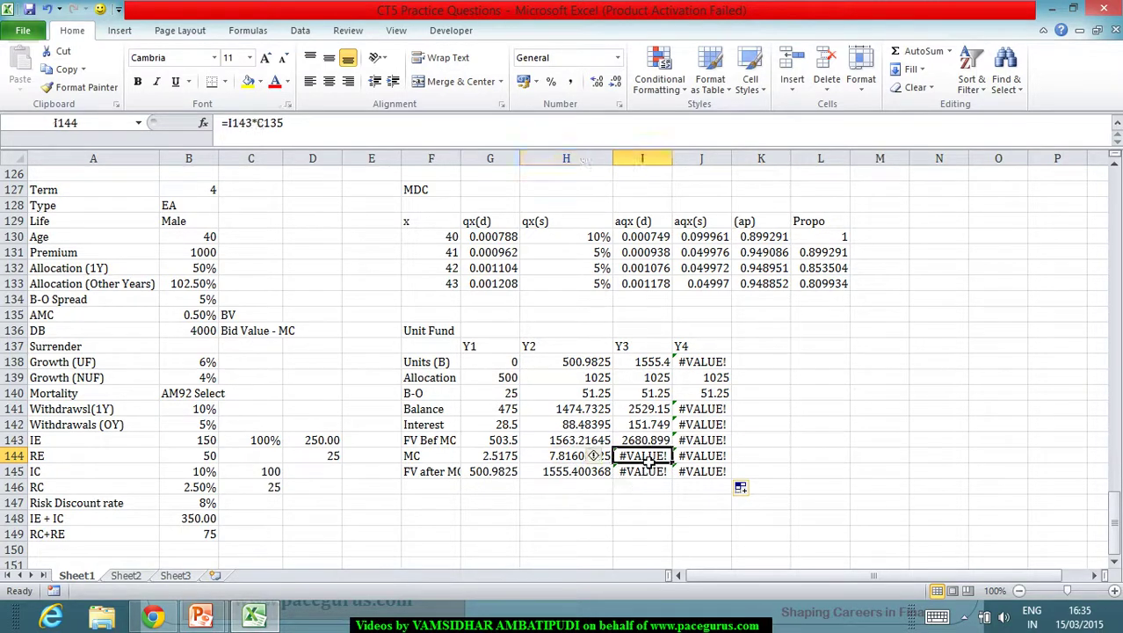
pyautogui.write('=')
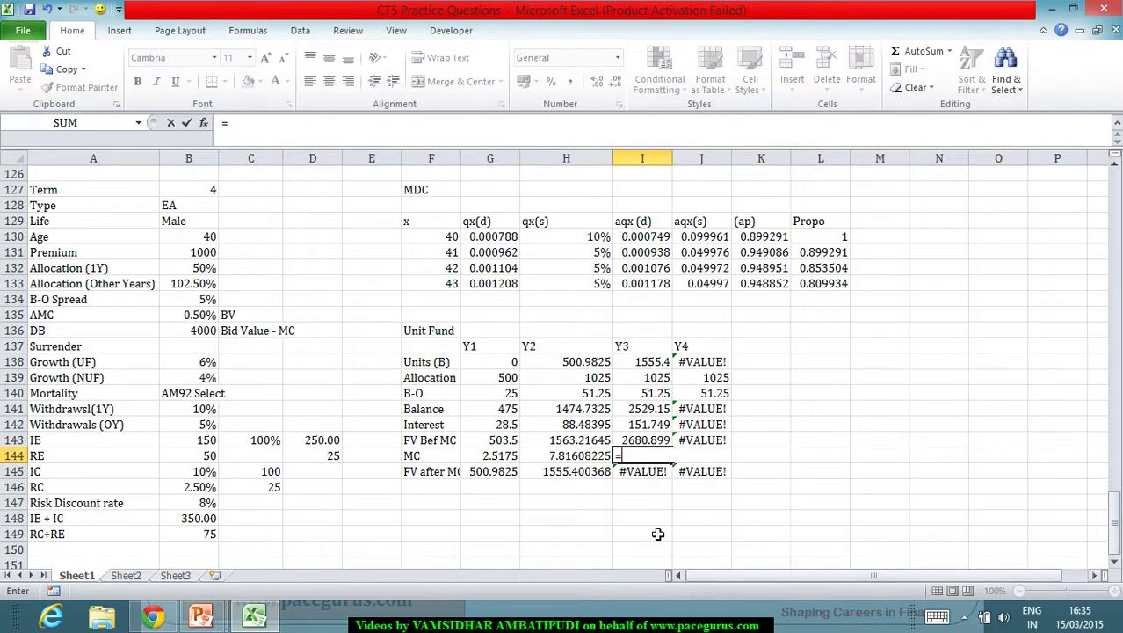
pyautogui.click(652, 440)
pyautogui.write('*')
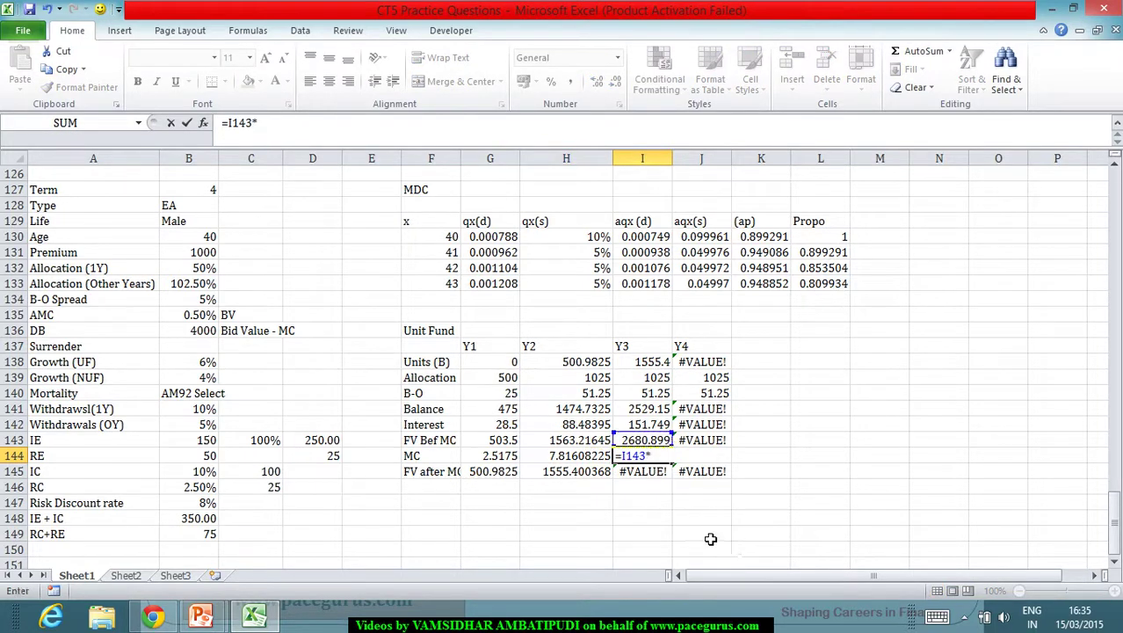
pyautogui.click(205, 319)
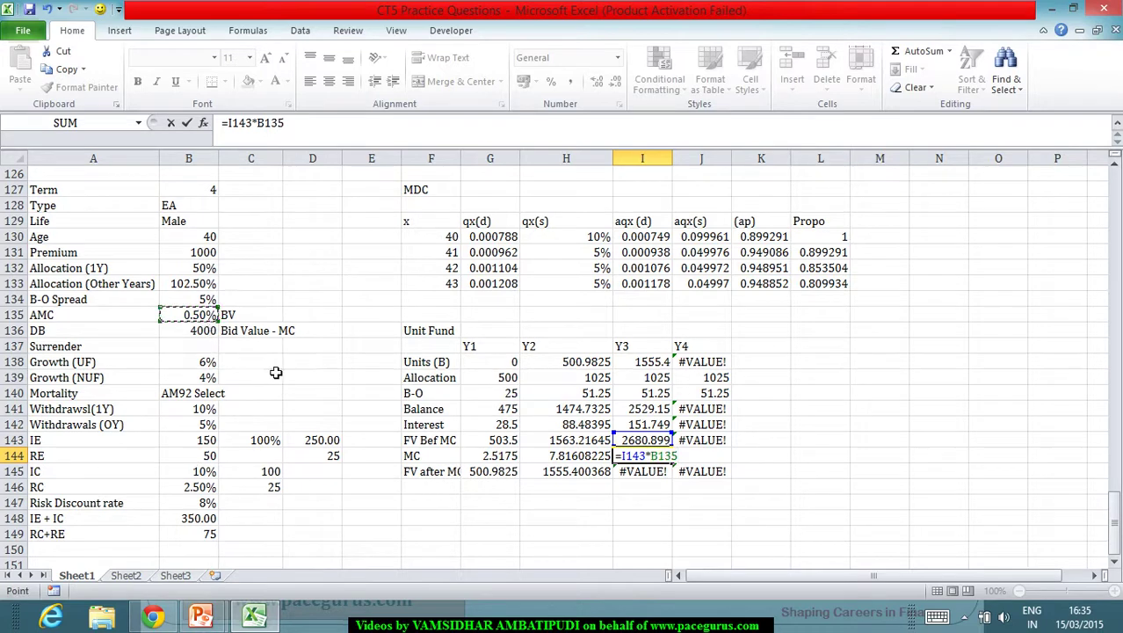
pyautogui.press('Tab')
pyautogui.hotkey('ctrl', 'r')
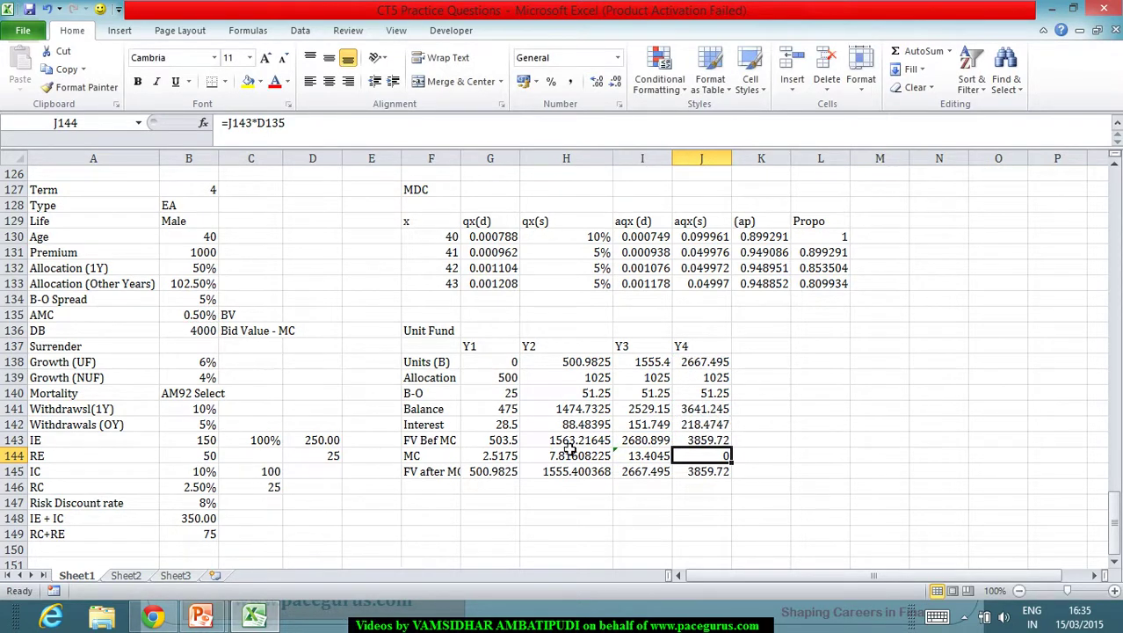
# Replace the Y4 MC in J144 with =J143*B135 and check the FV after MC formula in J145
pyautogui.write('=')
pyautogui.click(707, 442)
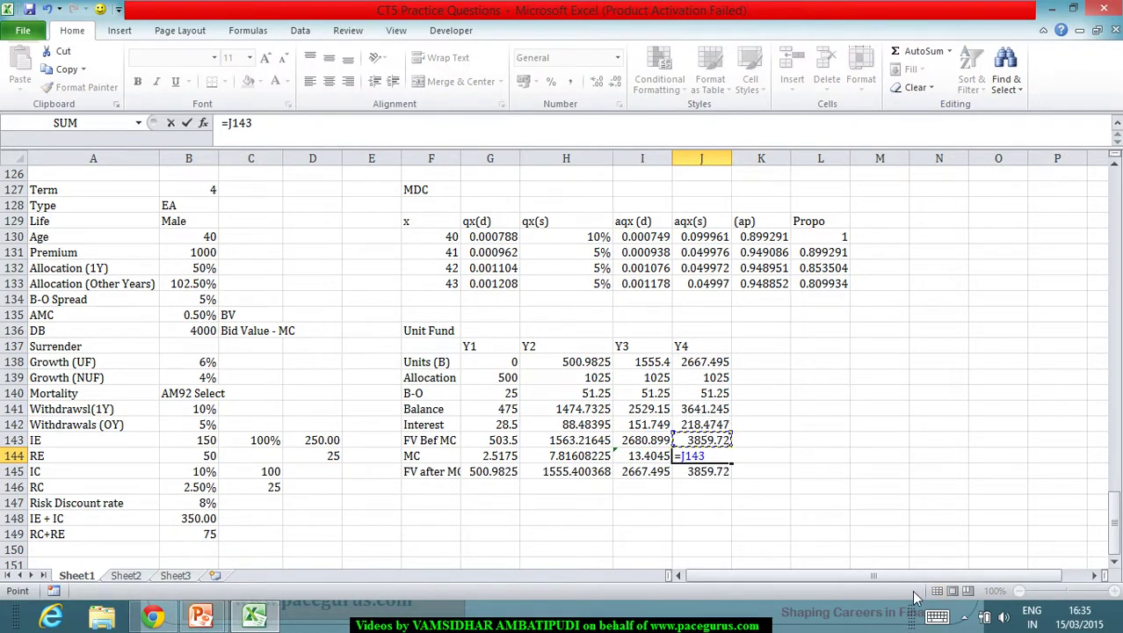
pyautogui.write('*')
pyautogui.click(200, 321)
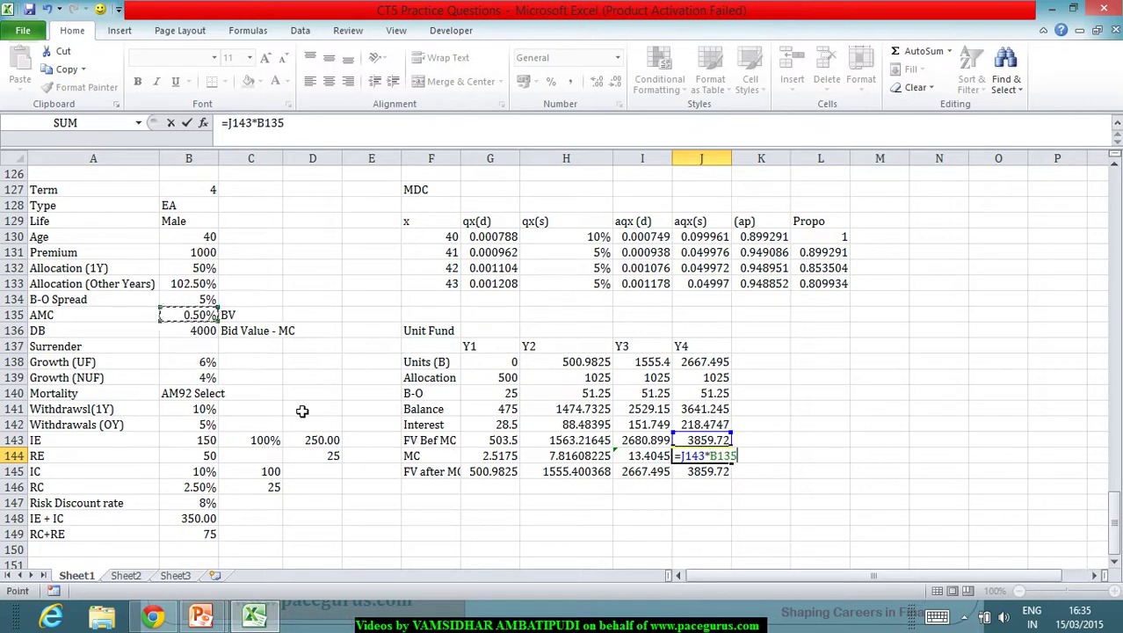
pyautogui.press('Tab')
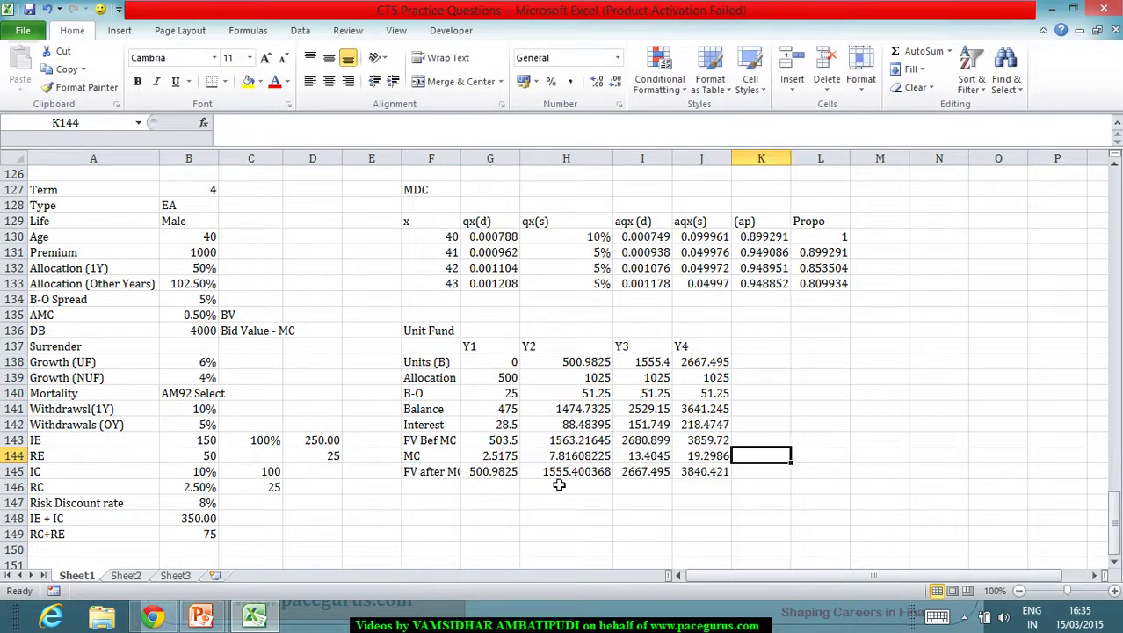
pyautogui.click(725, 475)
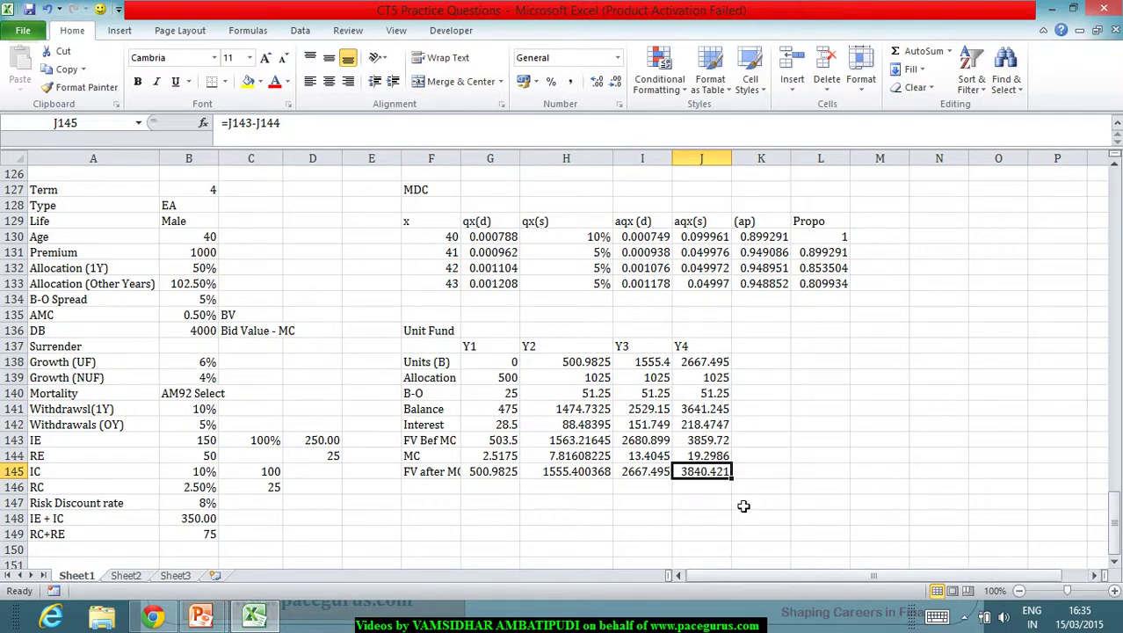
# Add the heading "Non Unit Fund" in F147 and the row label "Unallocated Prem" in F148
pyautogui.scroll(-1, 743, 499)
pyautogui.scroll(1, 741, 497)
pyautogui.scroll(-1, 728, 471)
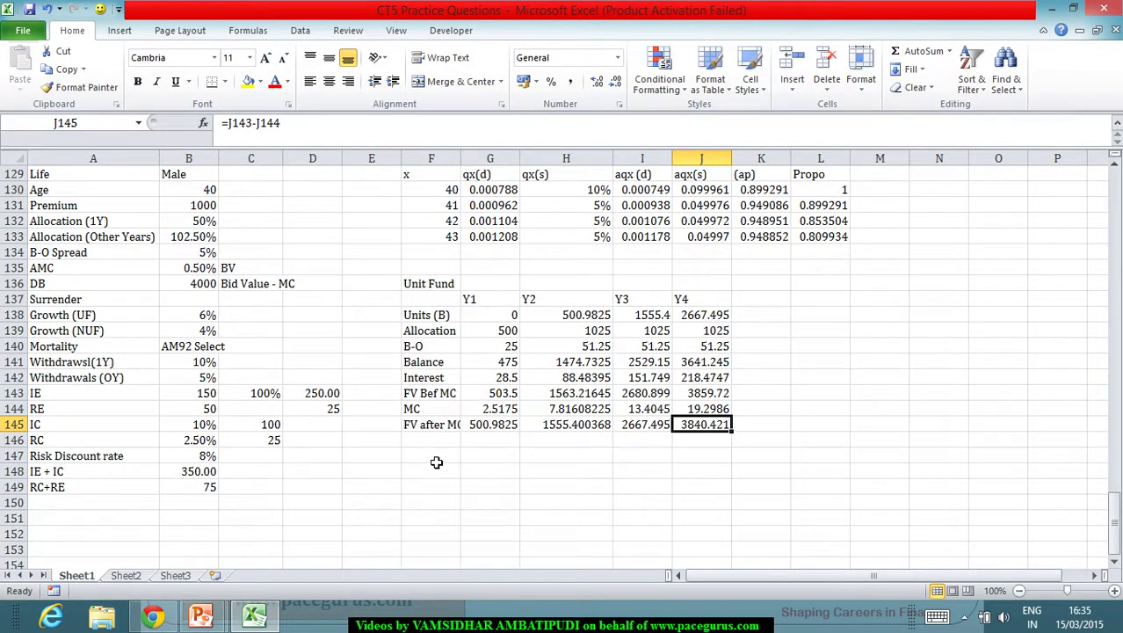
pyautogui.click(434, 457)
pyautogui.write('Non ')
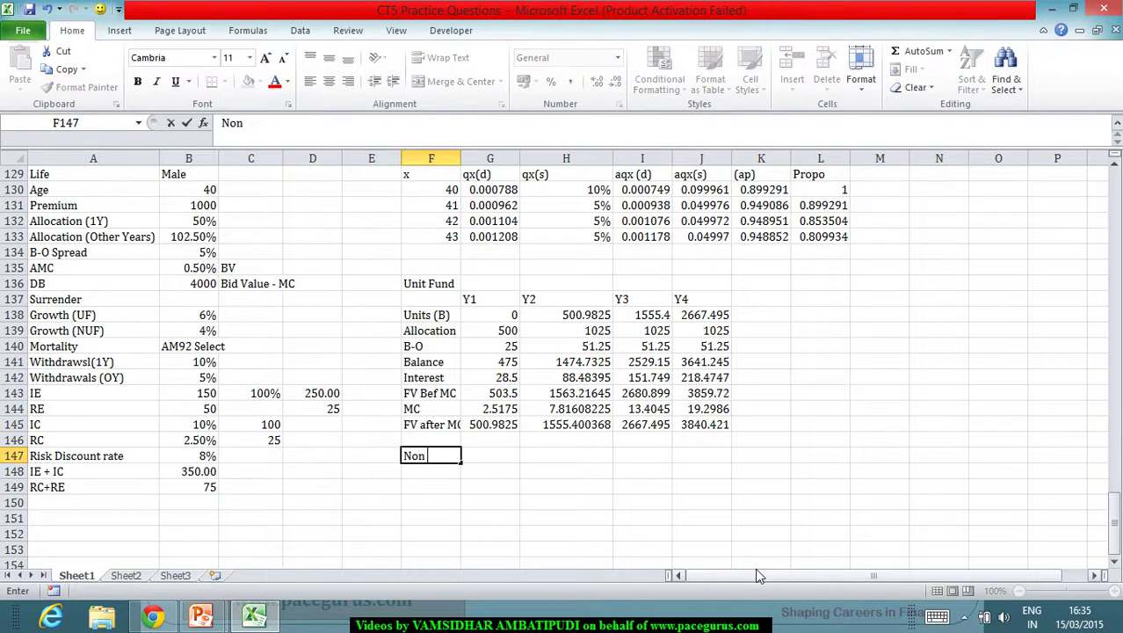
pyautogui.write('Unit Fund')
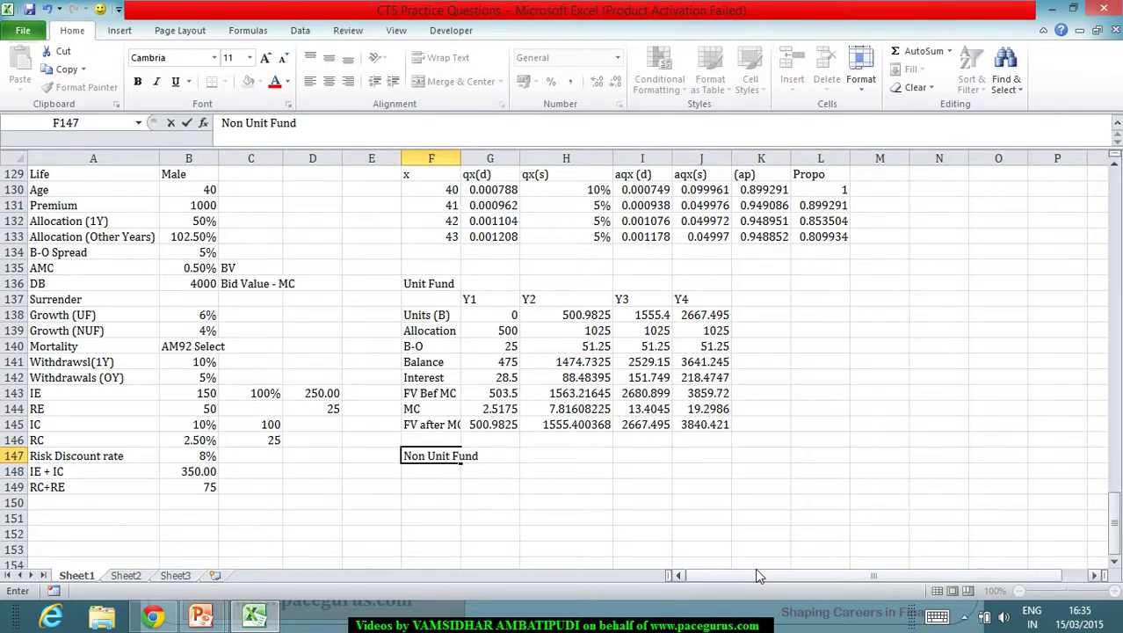
pyautogui.press('Return')
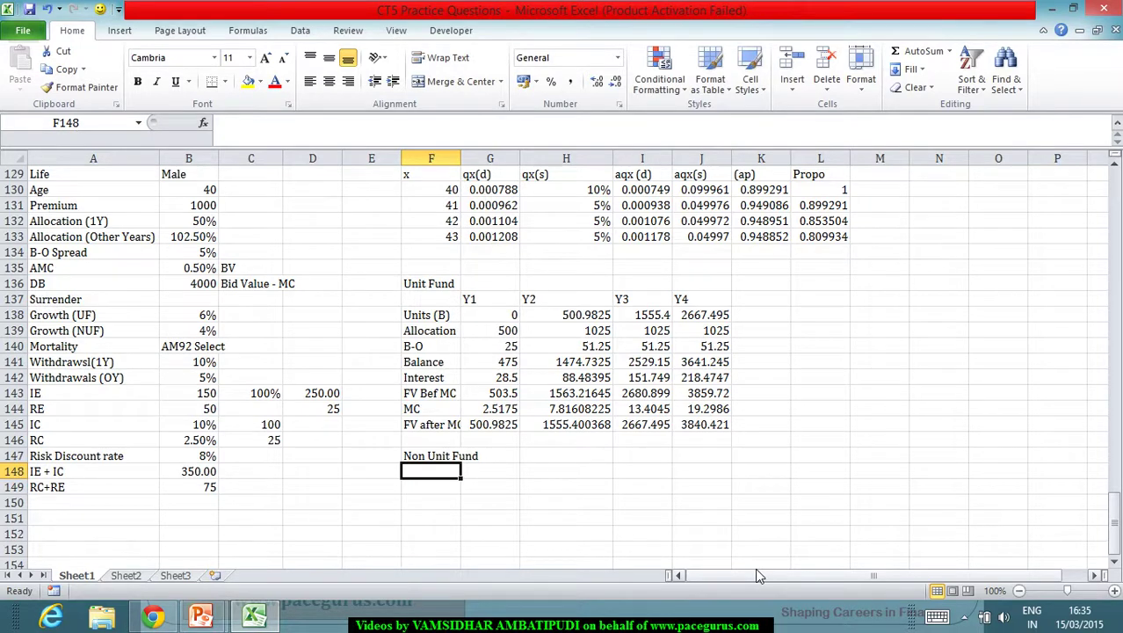
pyautogui.write('Una')
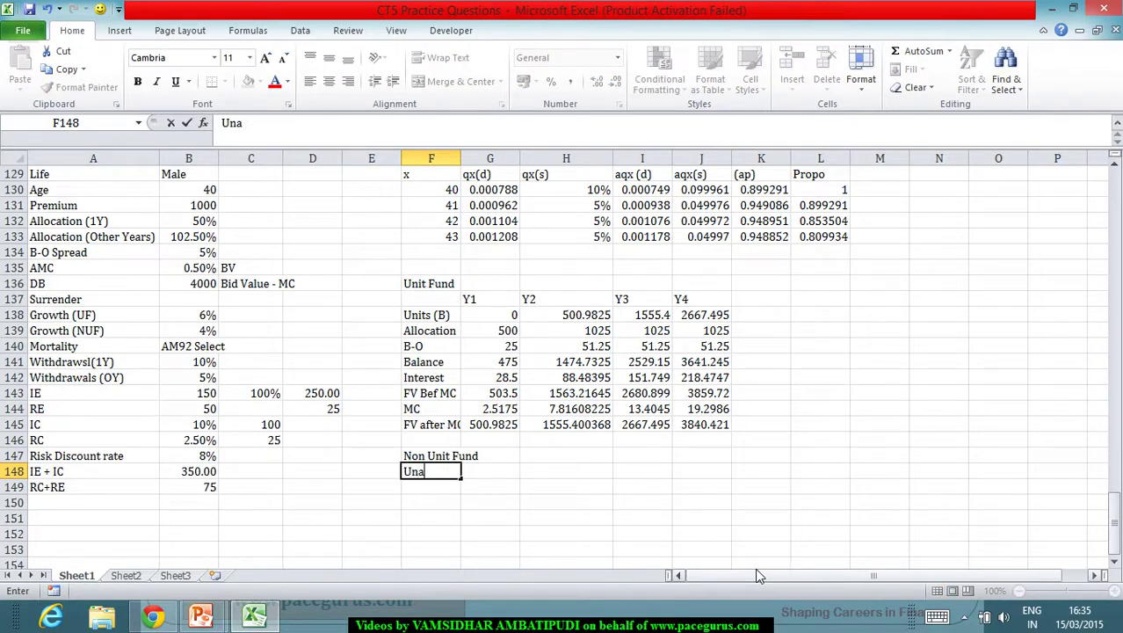
pyautogui.write('llocated')
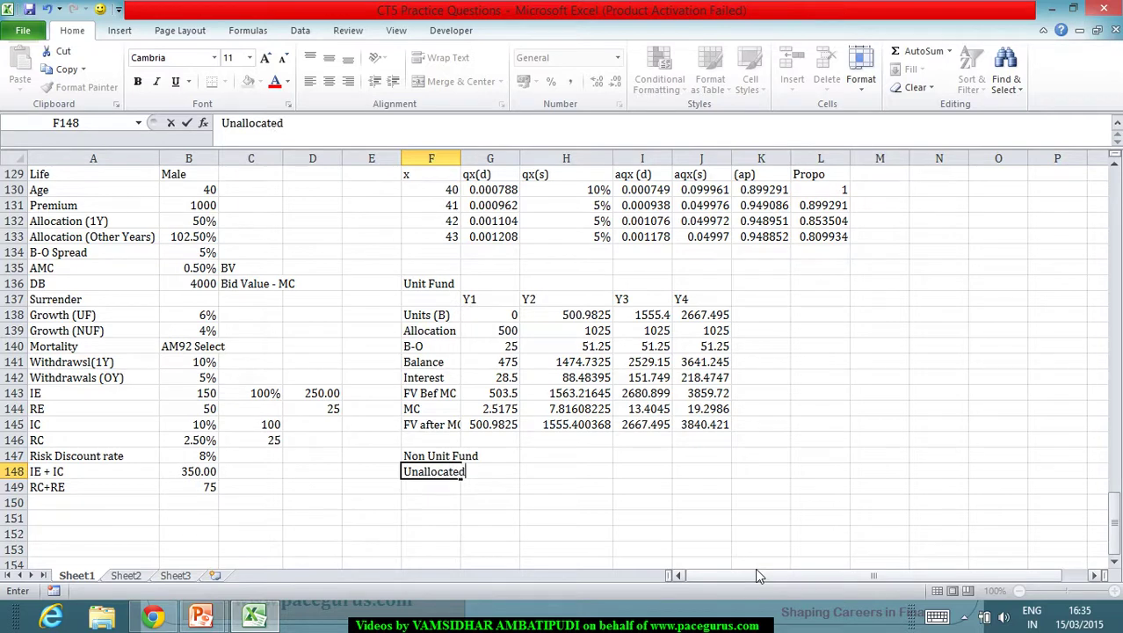
pyautogui.write(' Prem')
pyautogui.press('Tab')
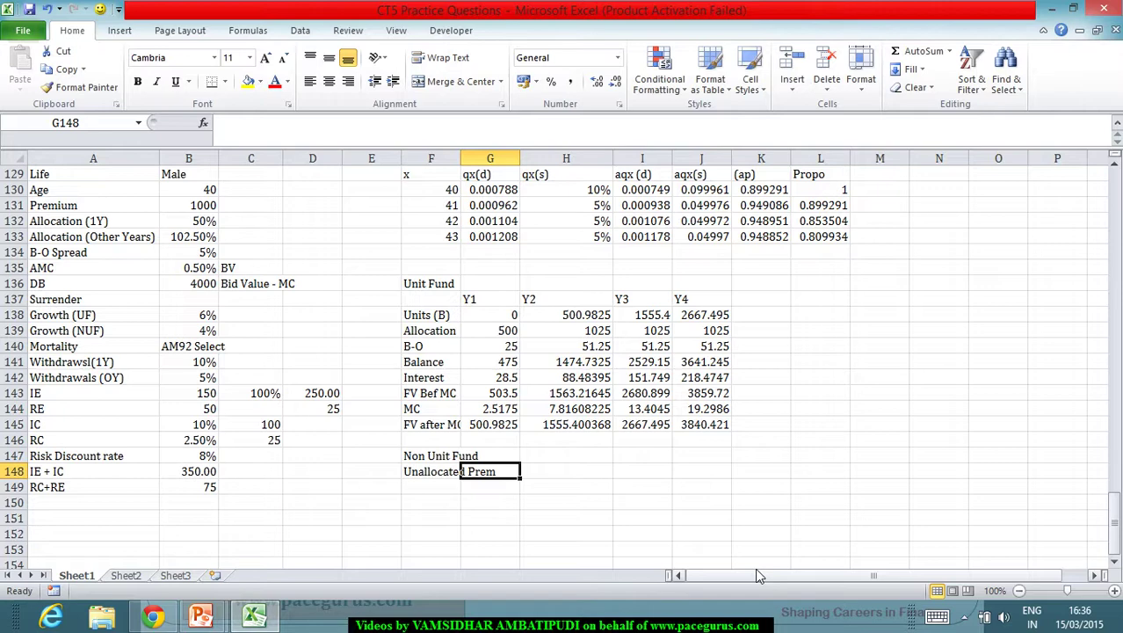
# Calculate the Y1 unallocated premium in G148 with =(1-B132)*B131
pyautogui.write('=')
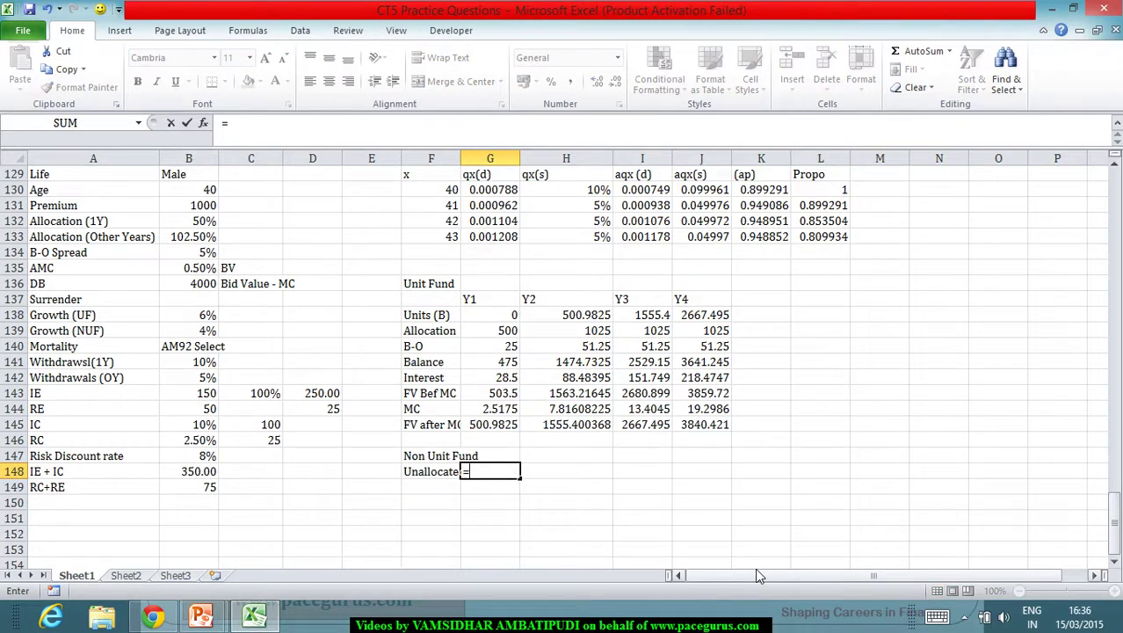
pyautogui.write('(1-')
pyautogui.click(193, 221)
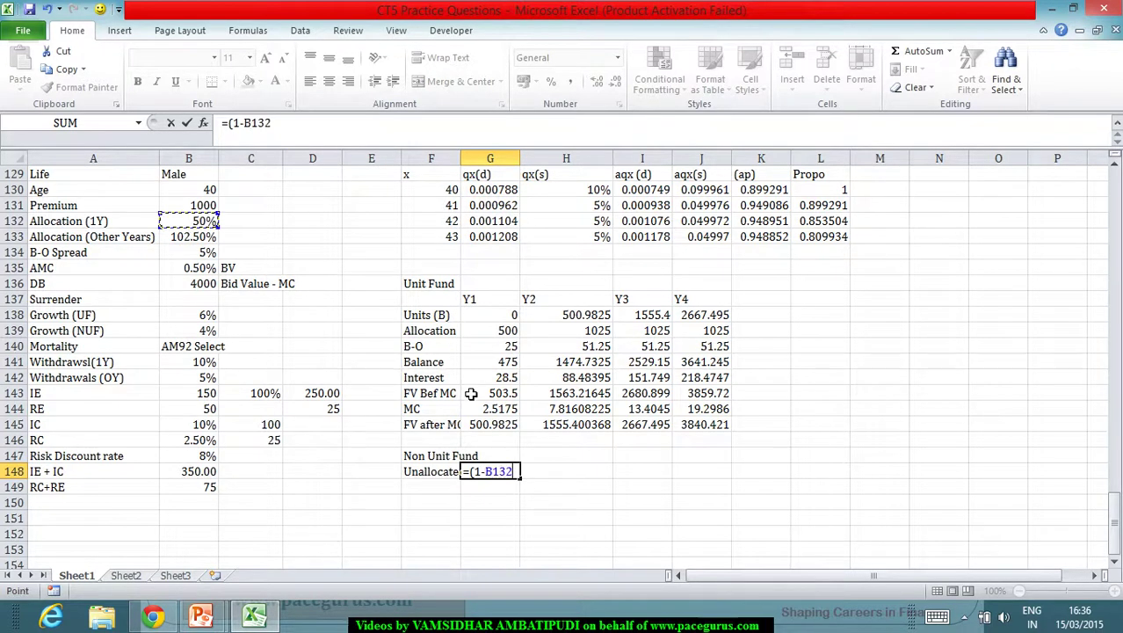
pyautogui.write(')*')
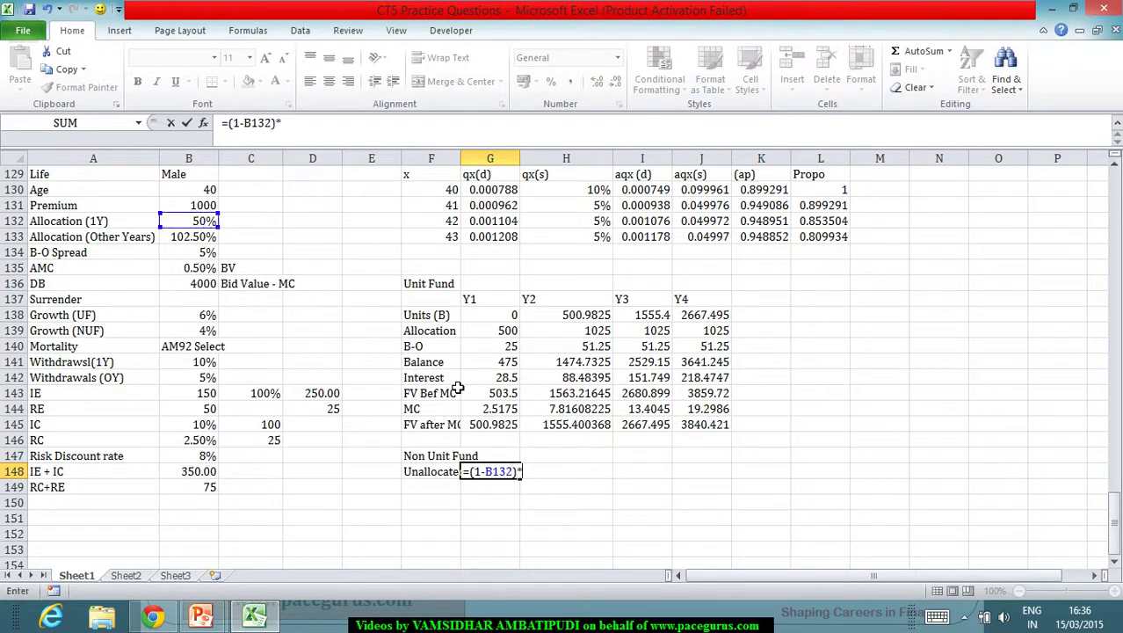
pyautogui.click(204, 208)
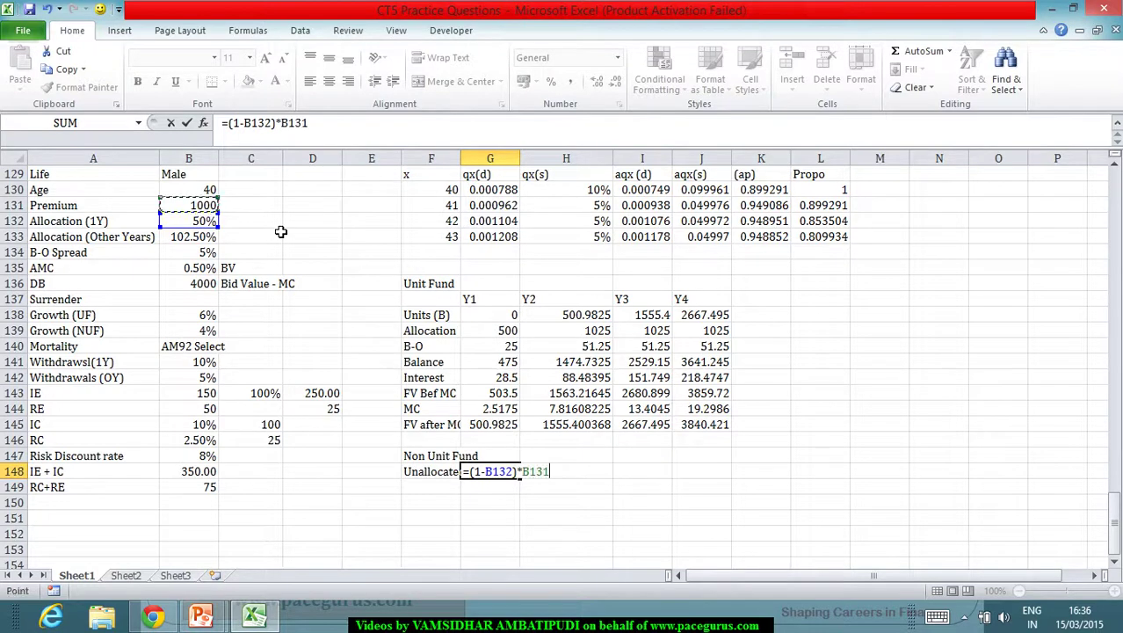
pyautogui.press('Tab')
# Calculate the Y2 unallocated premium in H148 with =(1-B133)*B131
pyautogui.write('=')
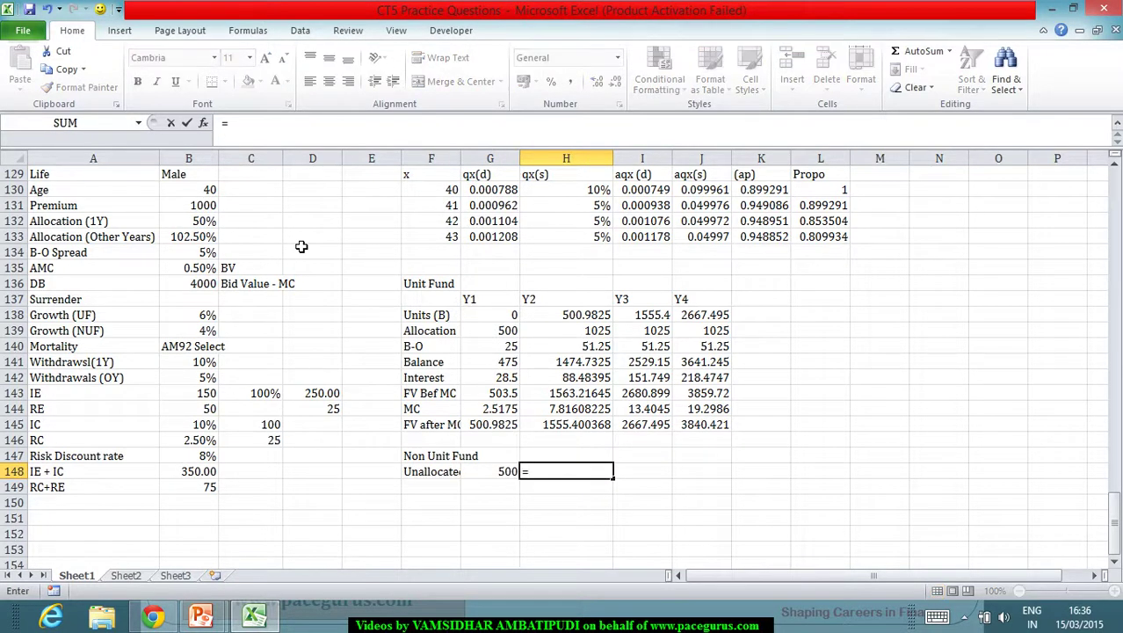
pyautogui.write('(1-')
pyautogui.click(185, 237)
pyautogui.write(')*')
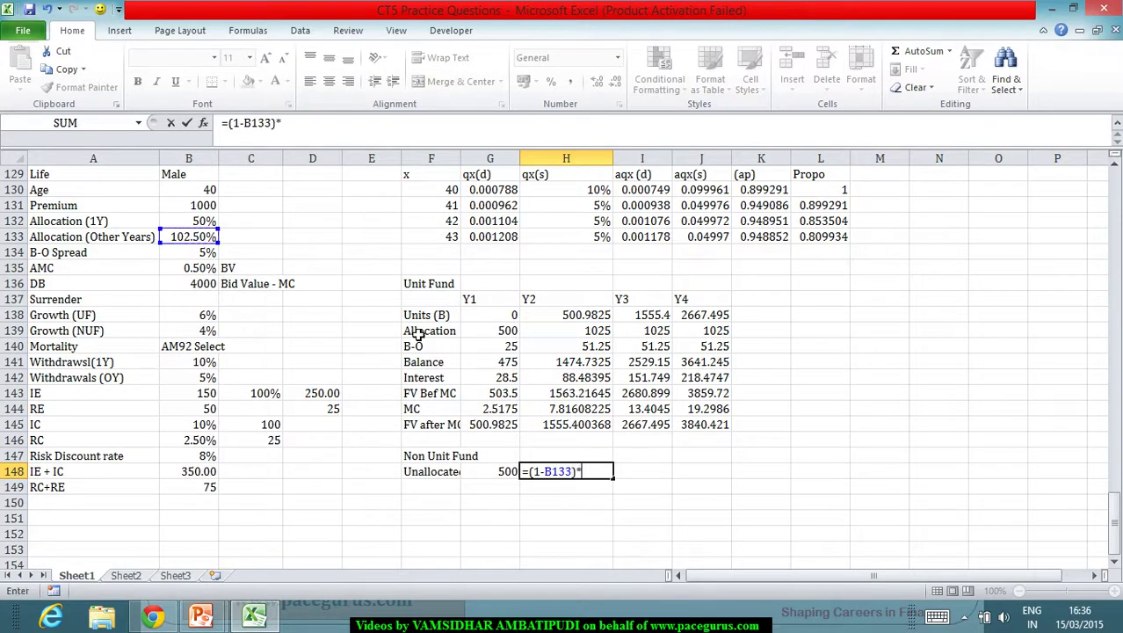
pyautogui.click(200, 207)
pyautogui.press('Tab')
# Carry the unallocated premium into Y3 and Y4 with =H148 in I148 and =I148 in J148
pyautogui.write('=')
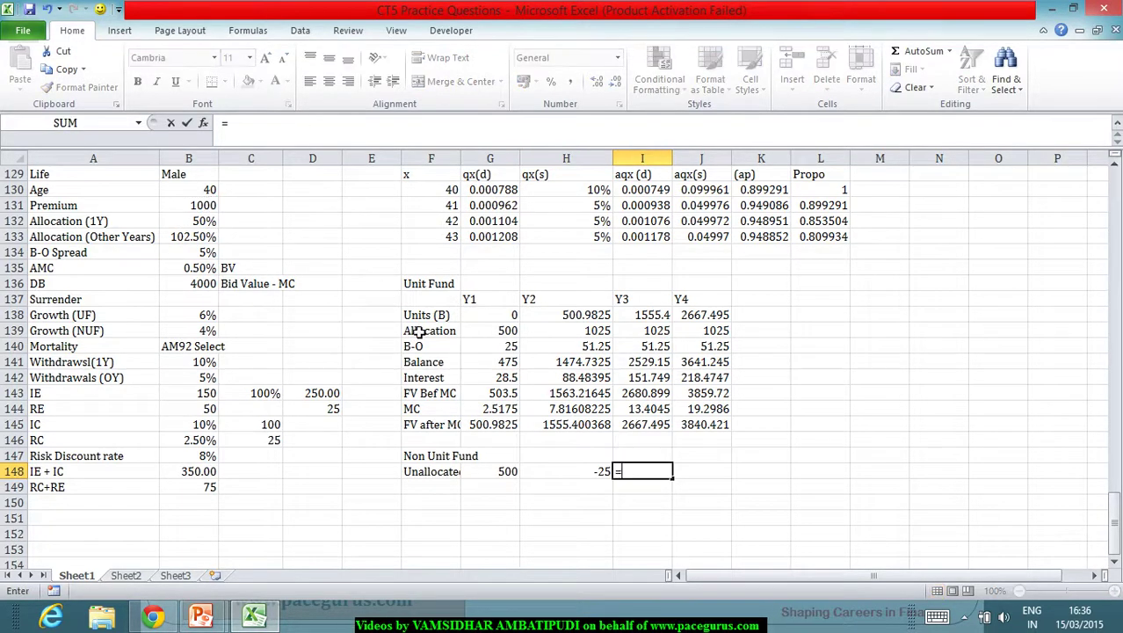
pyautogui.click(564, 472)
pyautogui.press('Tab')
pyautogui.write('-')
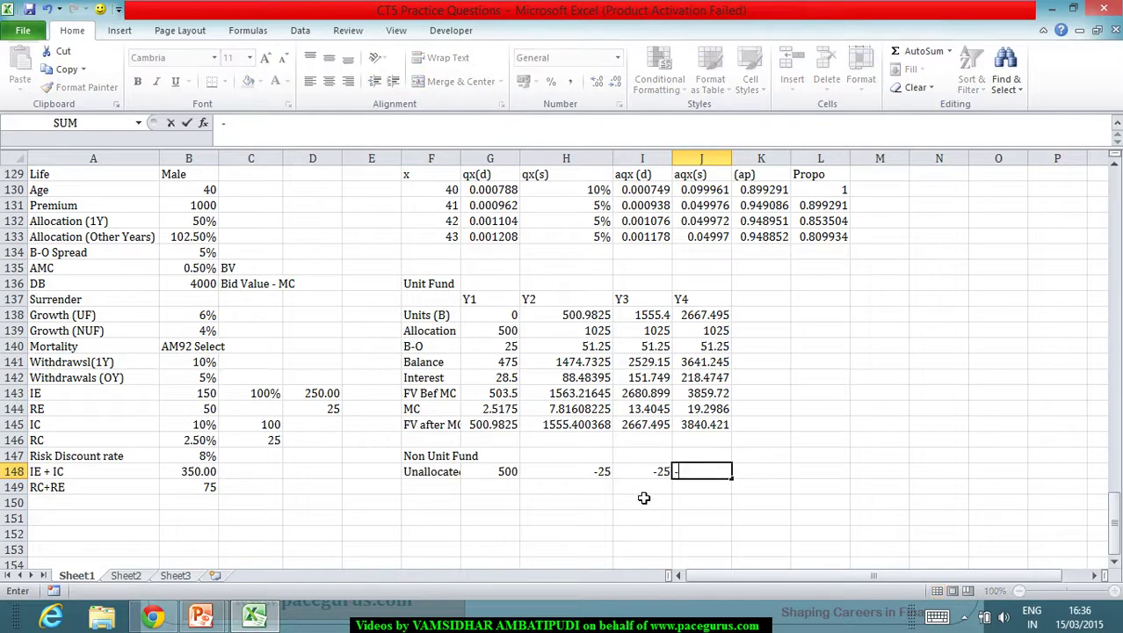
pyautogui.press('Escape')
pyautogui.write('=')
pyautogui.click(657, 474)
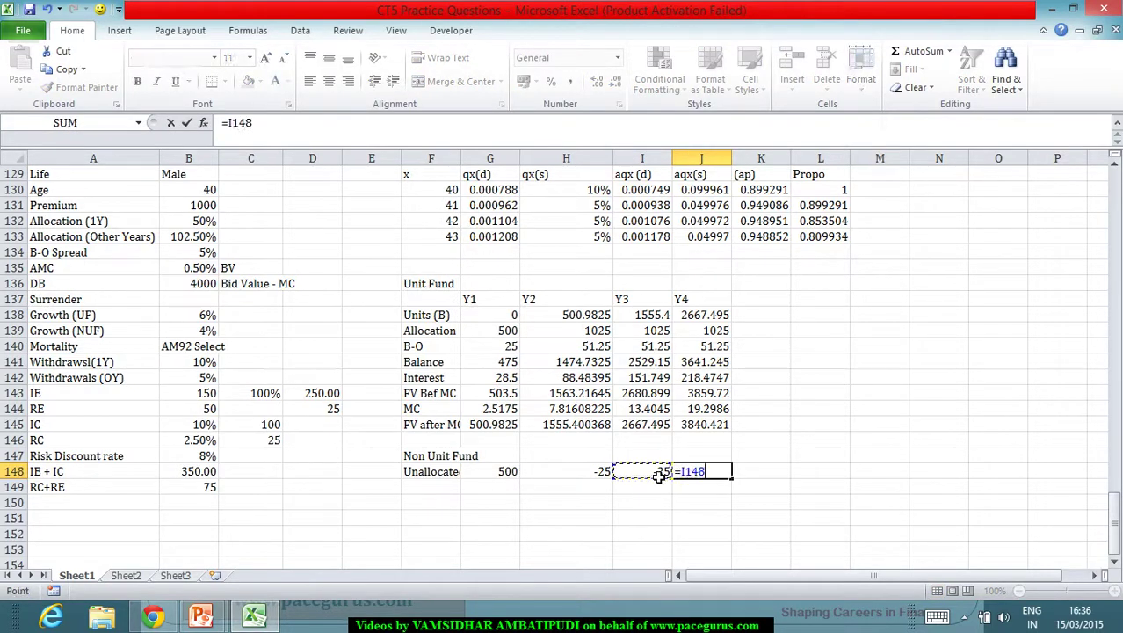
pyautogui.press('Return')
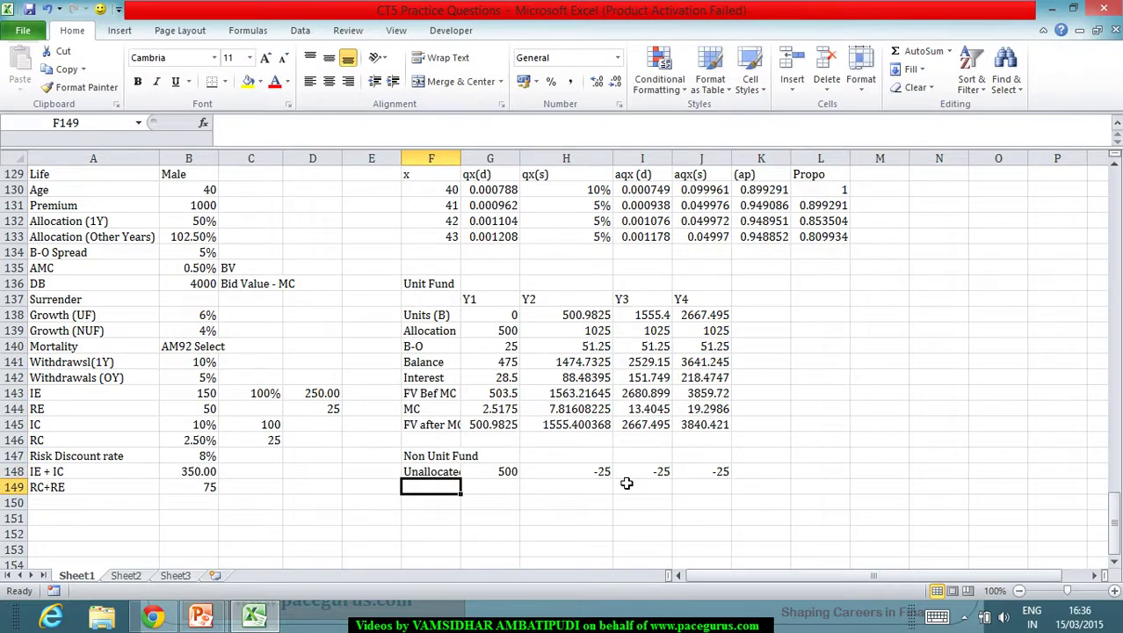
# Label row 149 "B-O Spread" in F149 and start the Y1 formula in G149
pyautogui.write('B-')
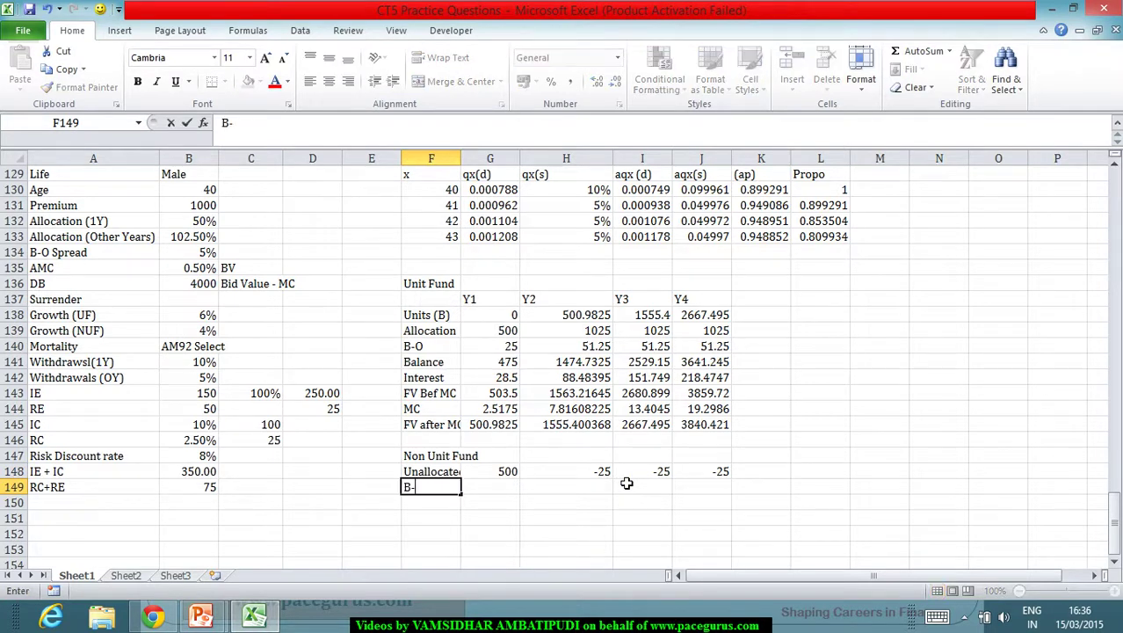
pyautogui.write('O Spread')
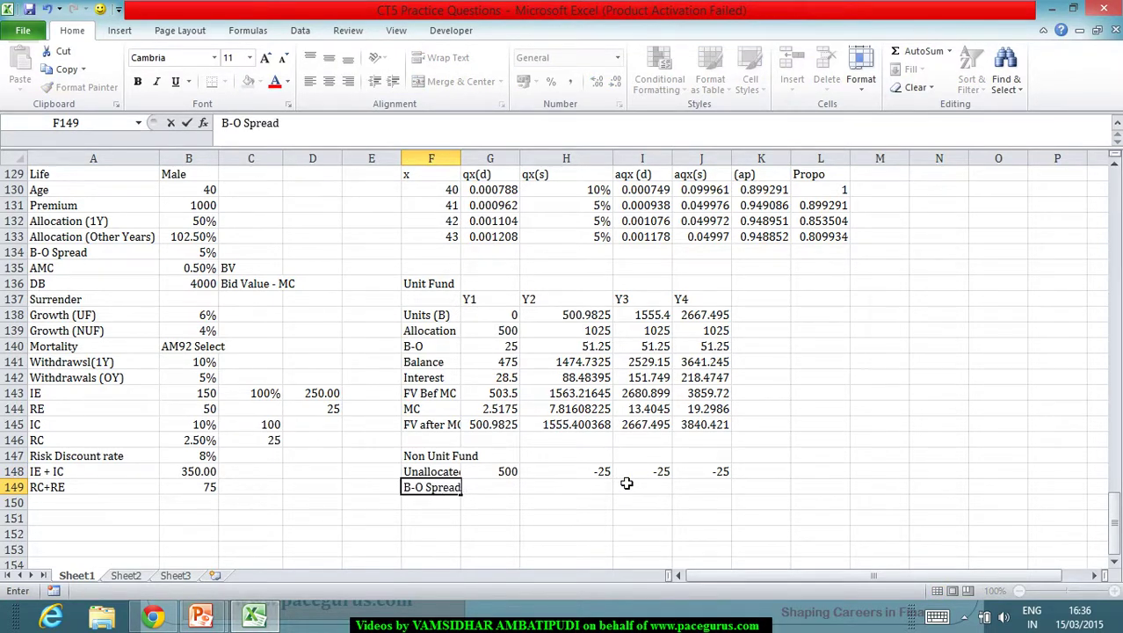
pyautogui.press('Tab')
pyautogui.write('=')
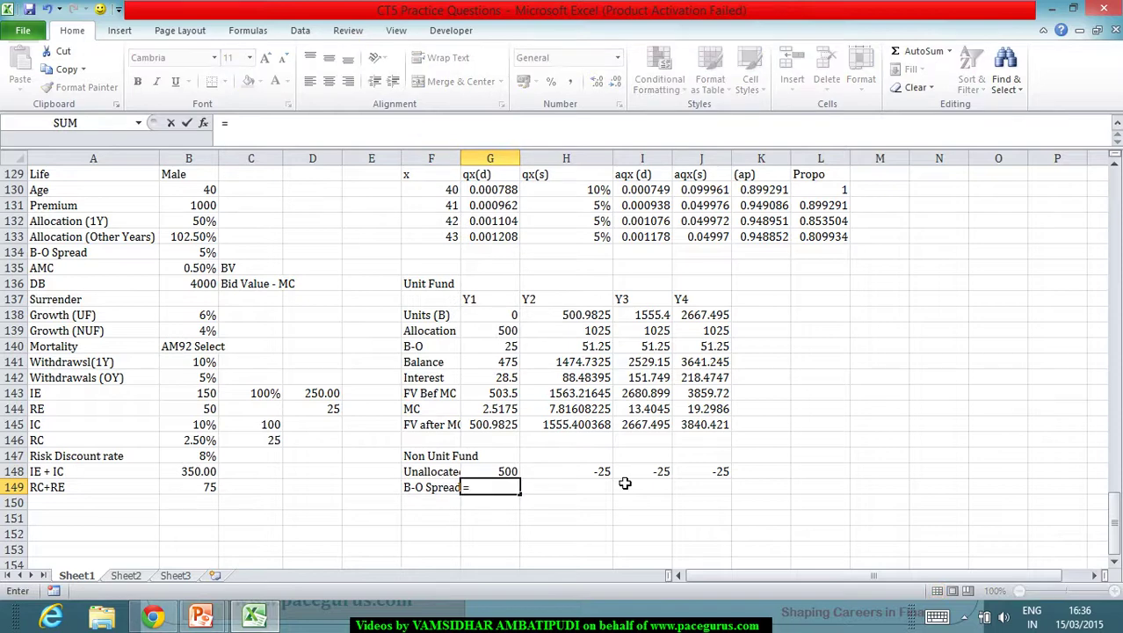
# Link the non-unit fund's Y1 B-O Spread in G149 to G140 and fill it across to Y4
pyautogui.click(510, 346)
pyautogui.press('Return')
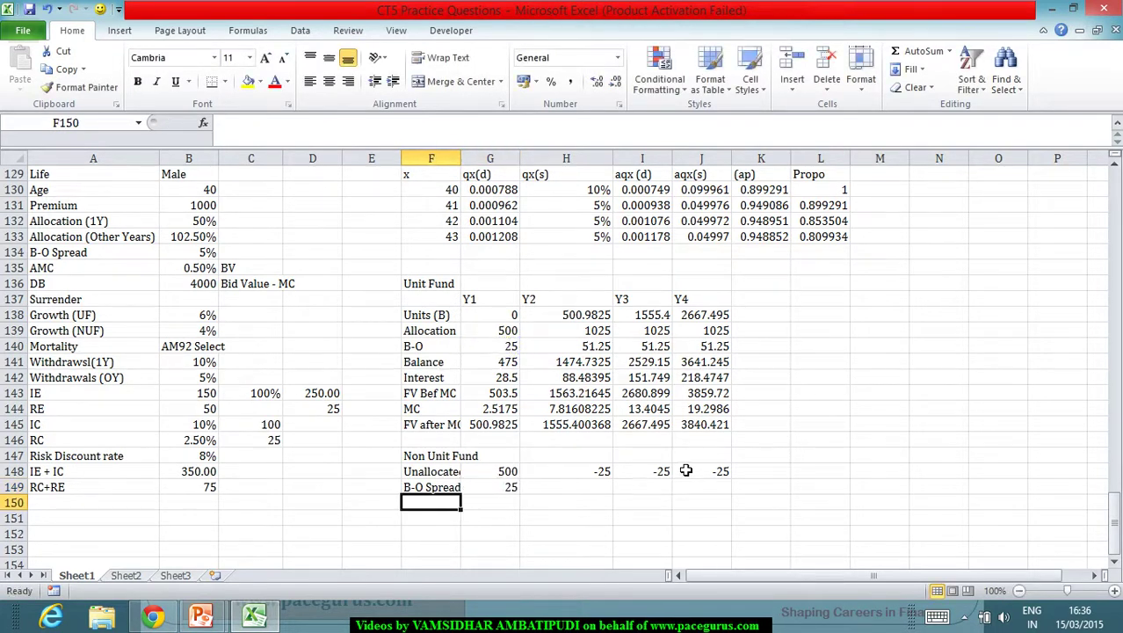
pyautogui.click(514, 489)
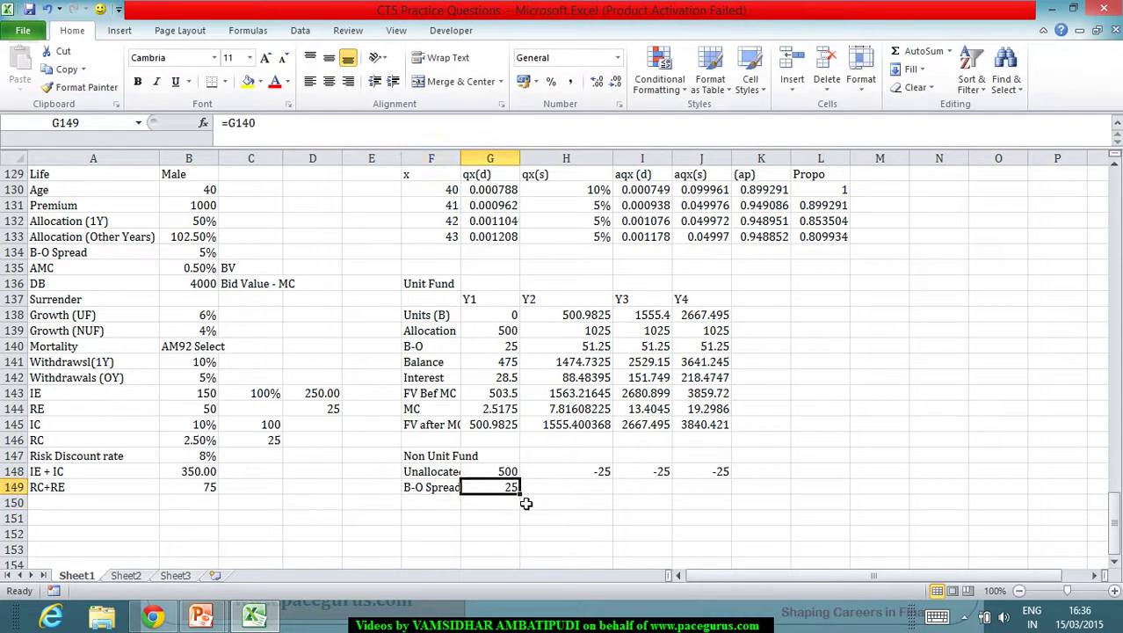
pyautogui.moveTo(527, 497); pyautogui.dragTo(729, 501)
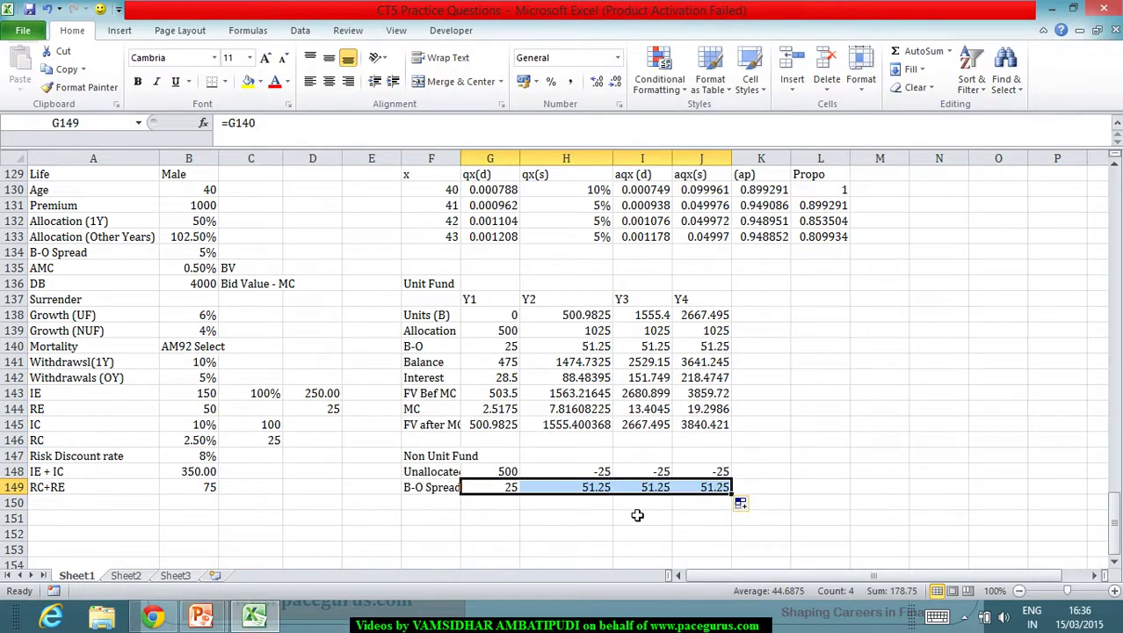
# Add an "Expenses" row in row 150 and link its Y1 value to the IE + IC total in B148
pyautogui.click(422, 505)
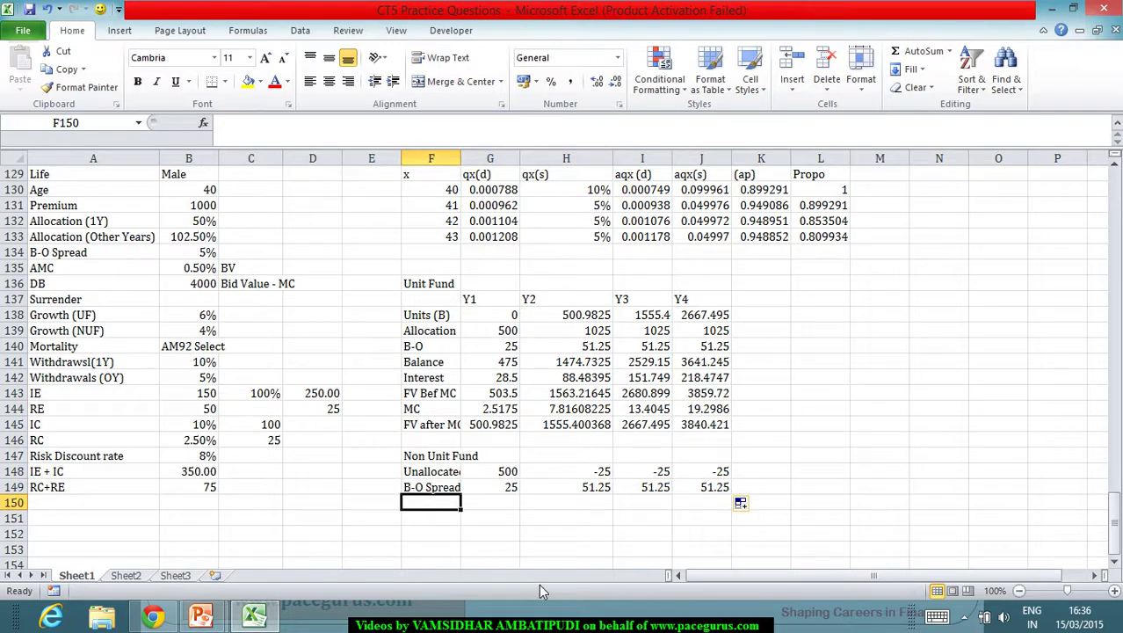
pyautogui.write('Expenses')
pyautogui.press('Tab')
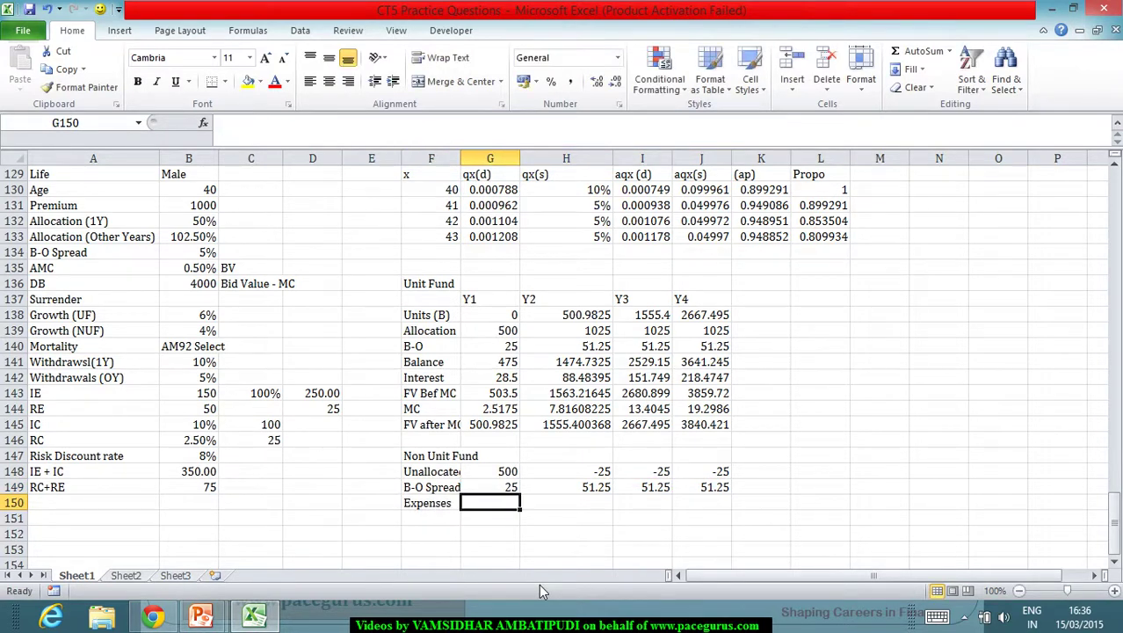
pyautogui.write('=')
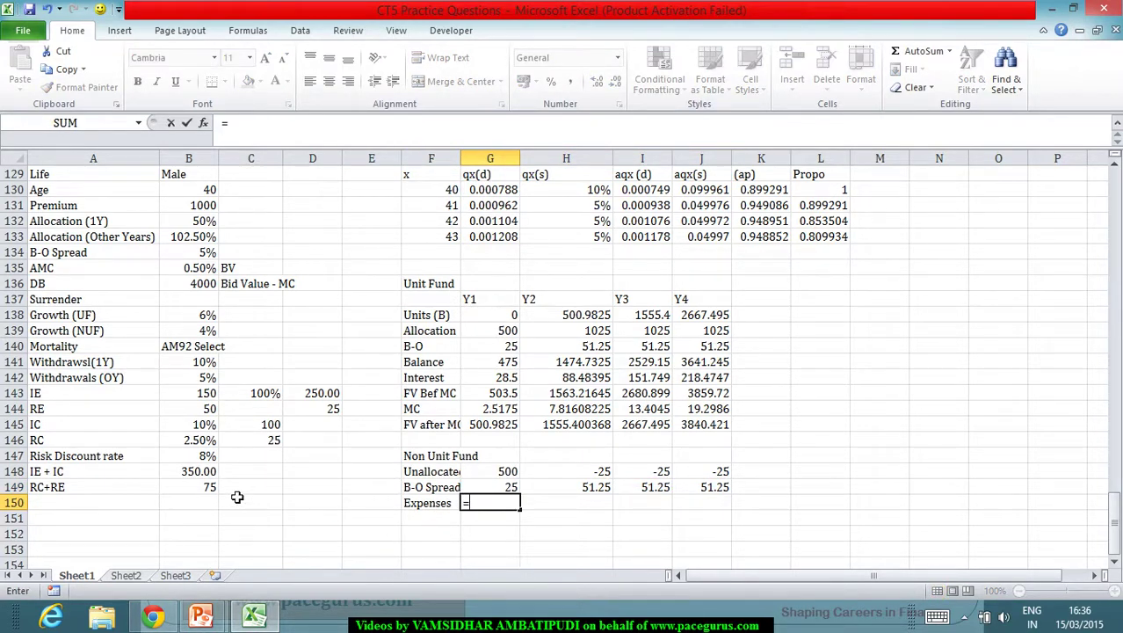
pyautogui.click(189, 474)
pyautogui.press('Tab')
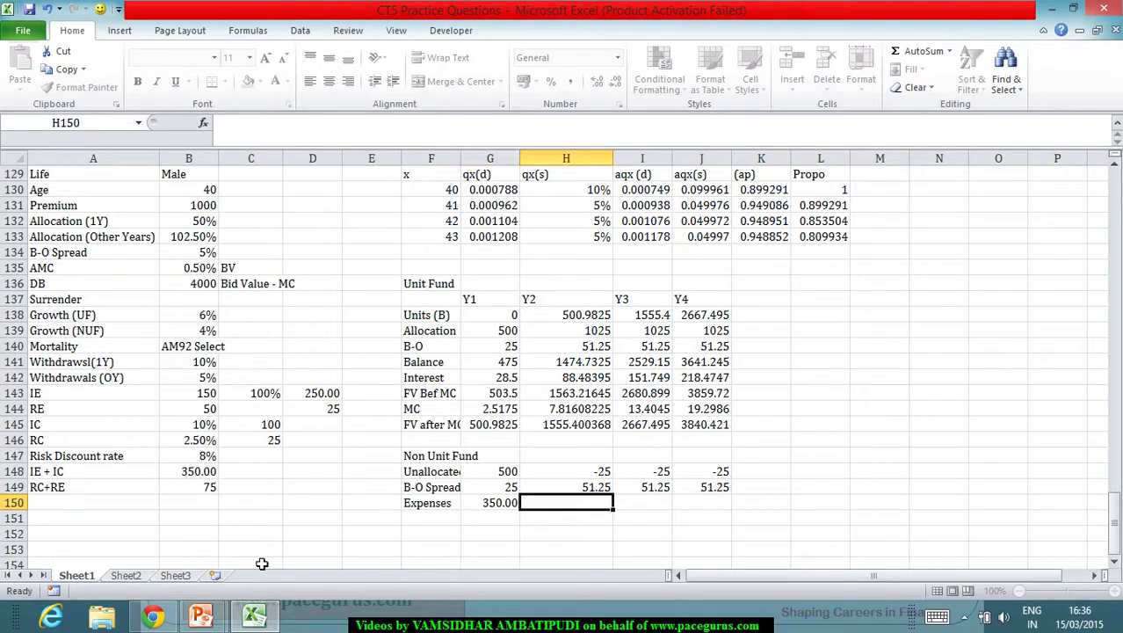
# Link the Y2 expenses to the RC+RE total in B149 and carry that amount into Y3 and Y4 with =H150
pyautogui.write('=')
pyautogui.click(199, 486)
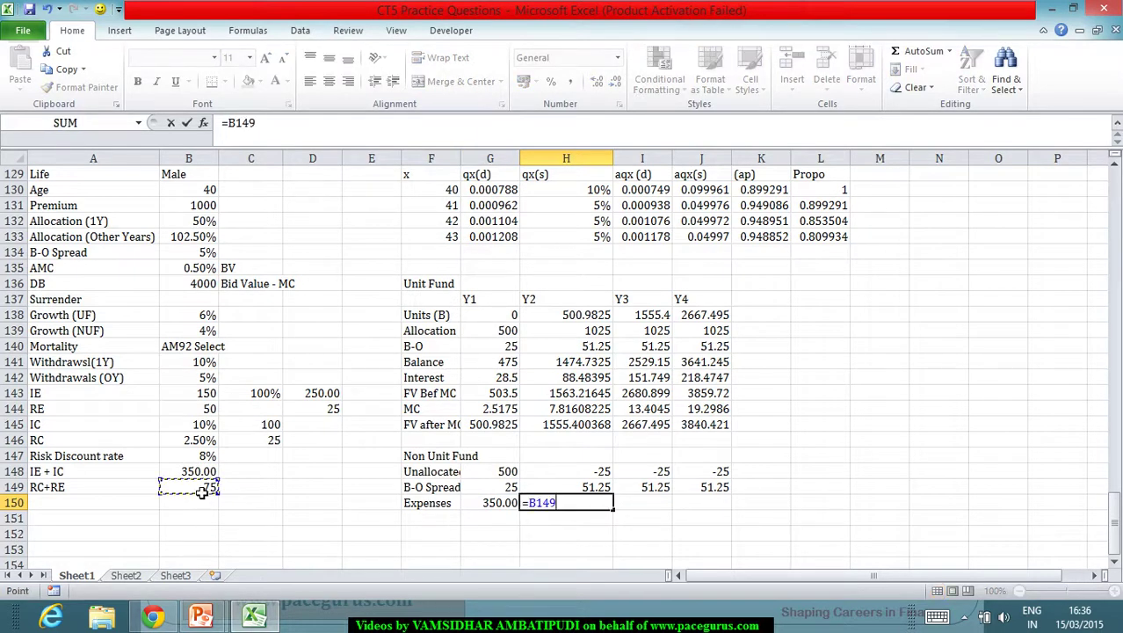
pyautogui.press('Tab')
pyautogui.write('=')
pyautogui.click(594, 505)
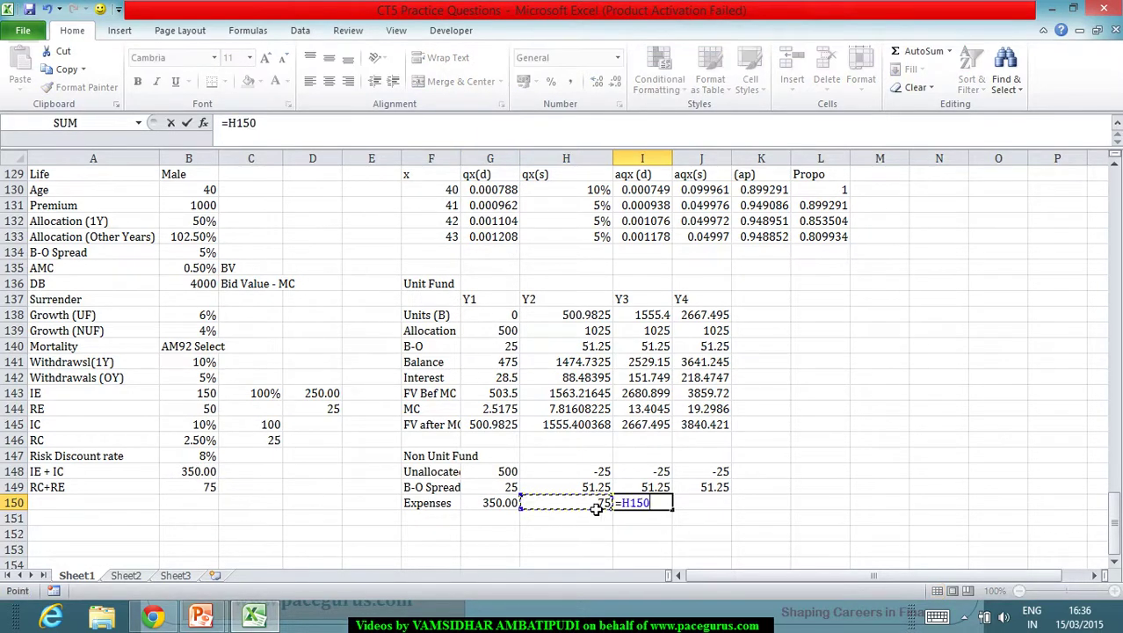
pyautogui.press('Return')
pyautogui.click(664, 503)
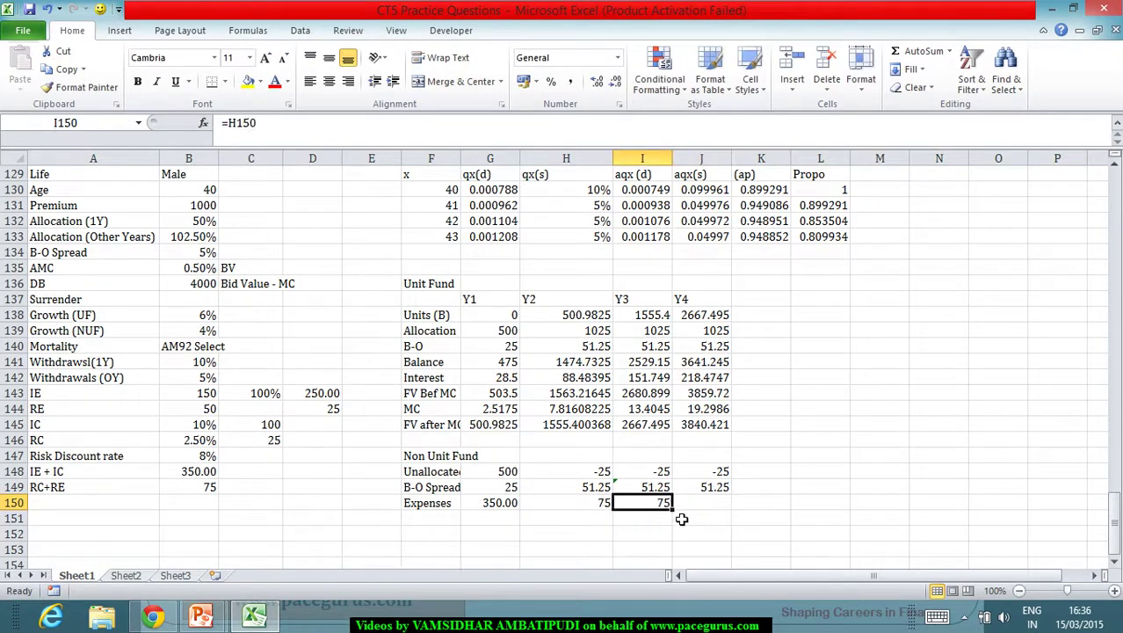
pyautogui.moveTo(683, 514); pyautogui.dragTo(739, 515)
# Add a "Balance" row in row 151 with =G148+G149-G150 for Y1 and fill it across to Y4
pyautogui.click(432, 522)
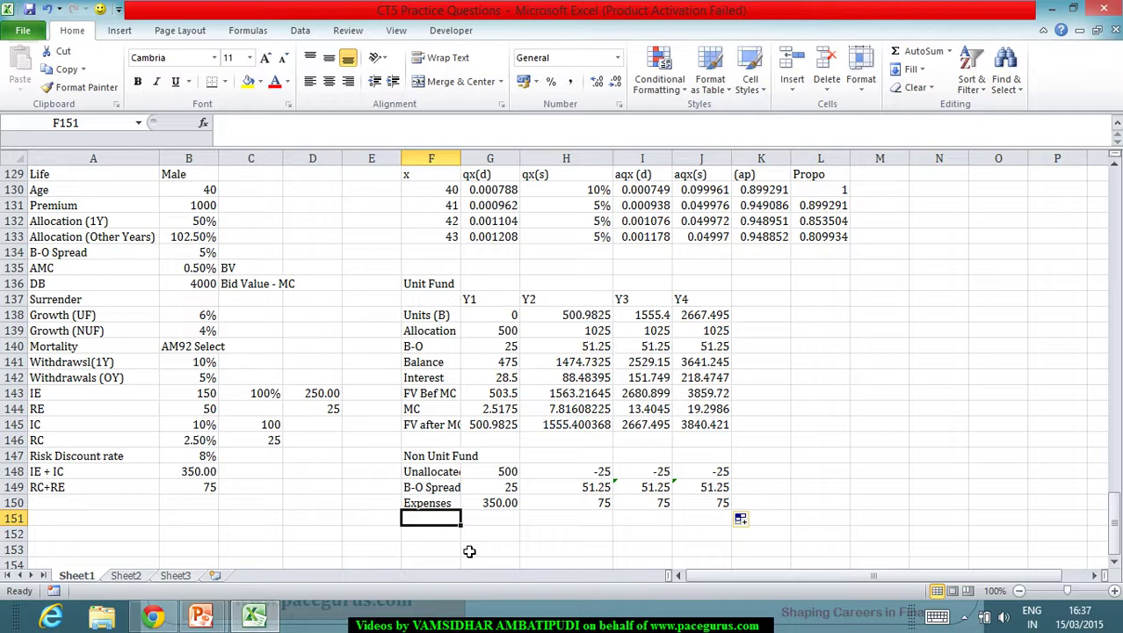
pyautogui.write('Balance')
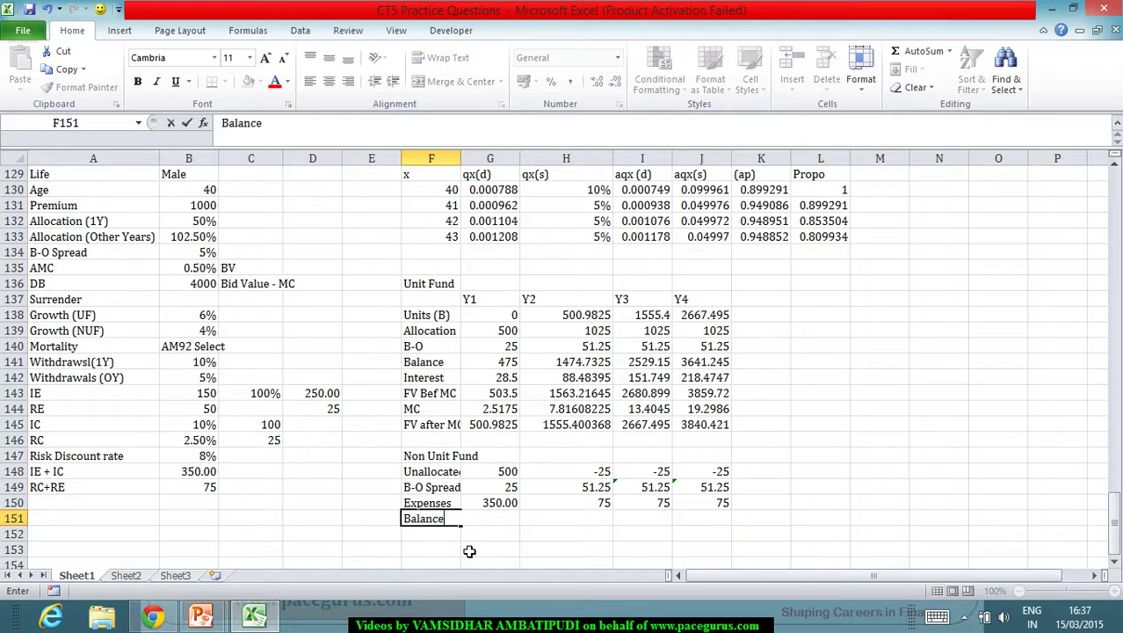
pyautogui.press('Tab')
pyautogui.write('=')
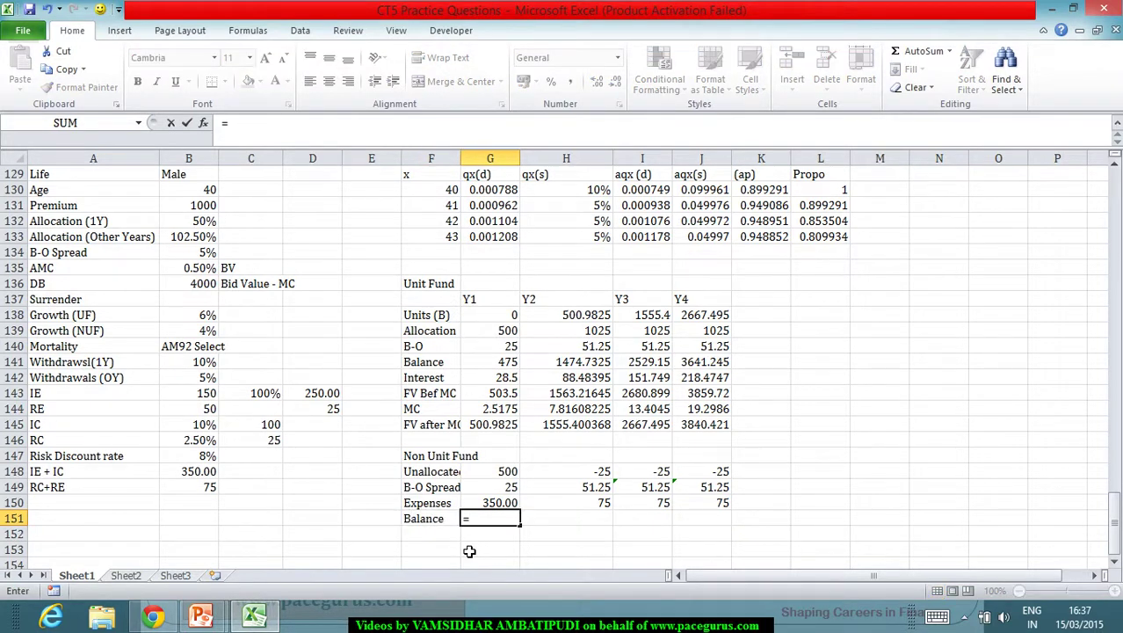
pyautogui.click(500, 475)
pyautogui.write('+')
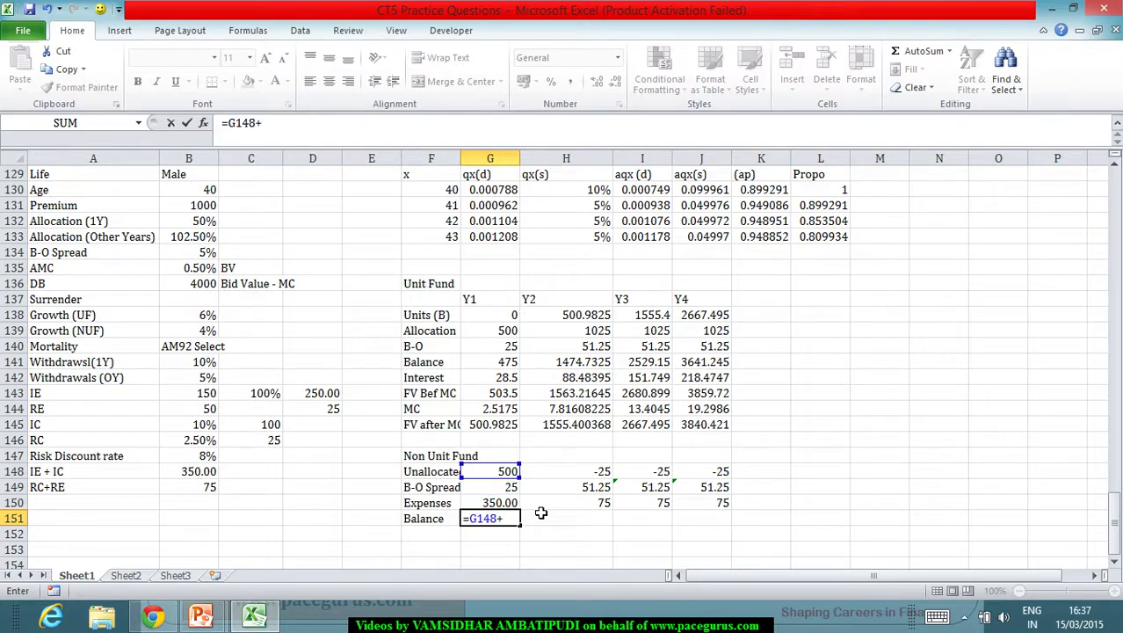
pyautogui.click(508, 487)
pyautogui.write('-')
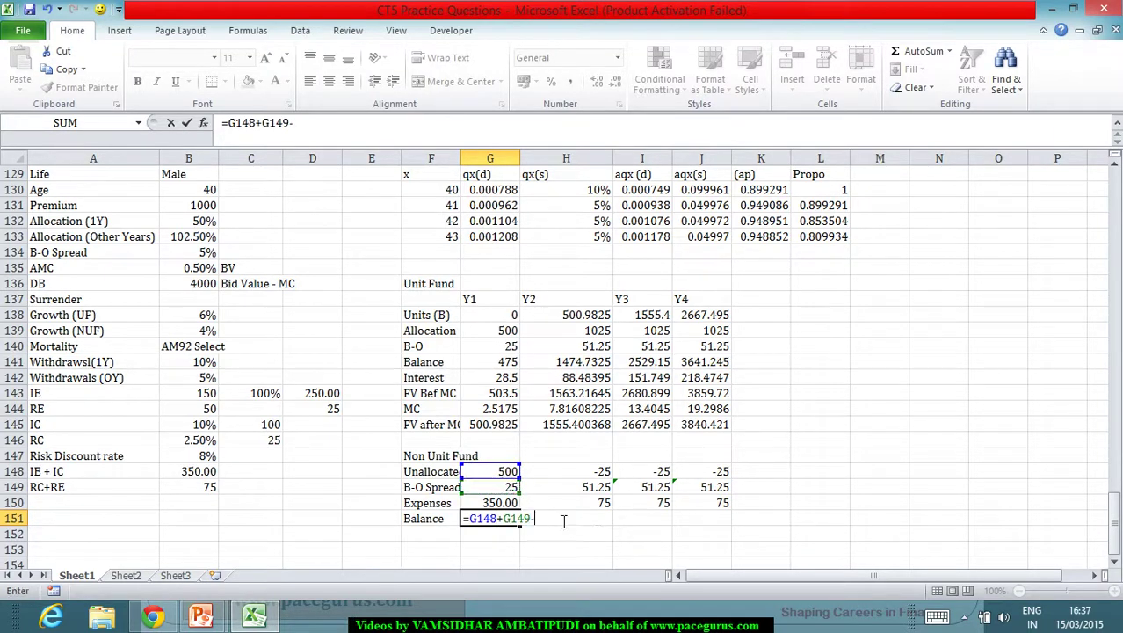
pyautogui.click(503, 505)
pyautogui.press('Return')
pyautogui.click(503, 521)
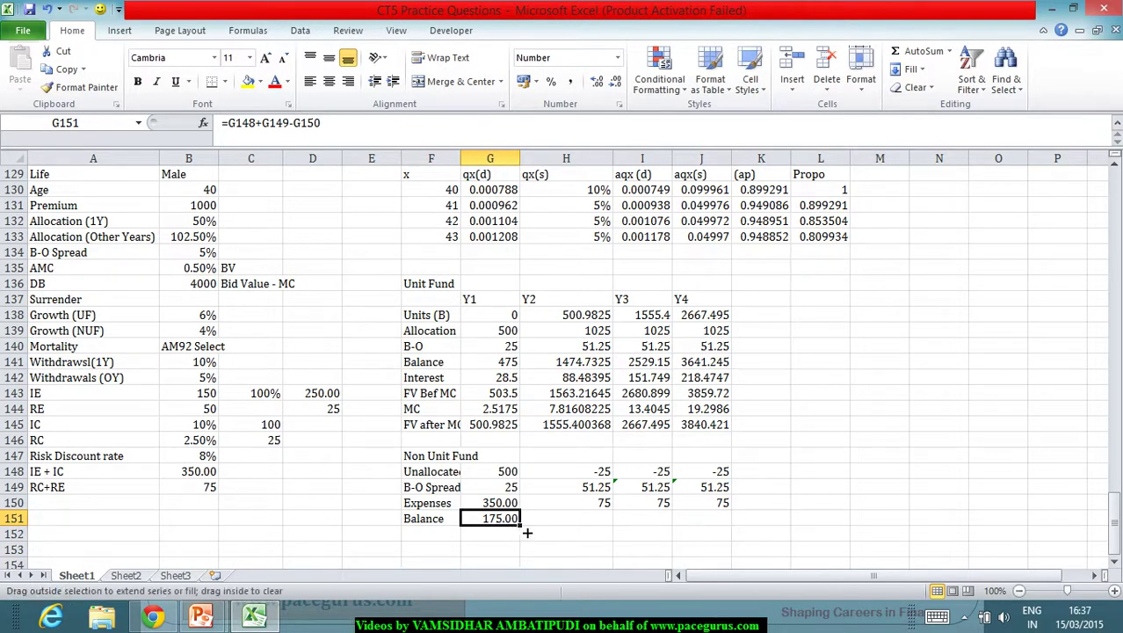
pyautogui.moveTo(527, 533); pyautogui.dragTo(717, 532)
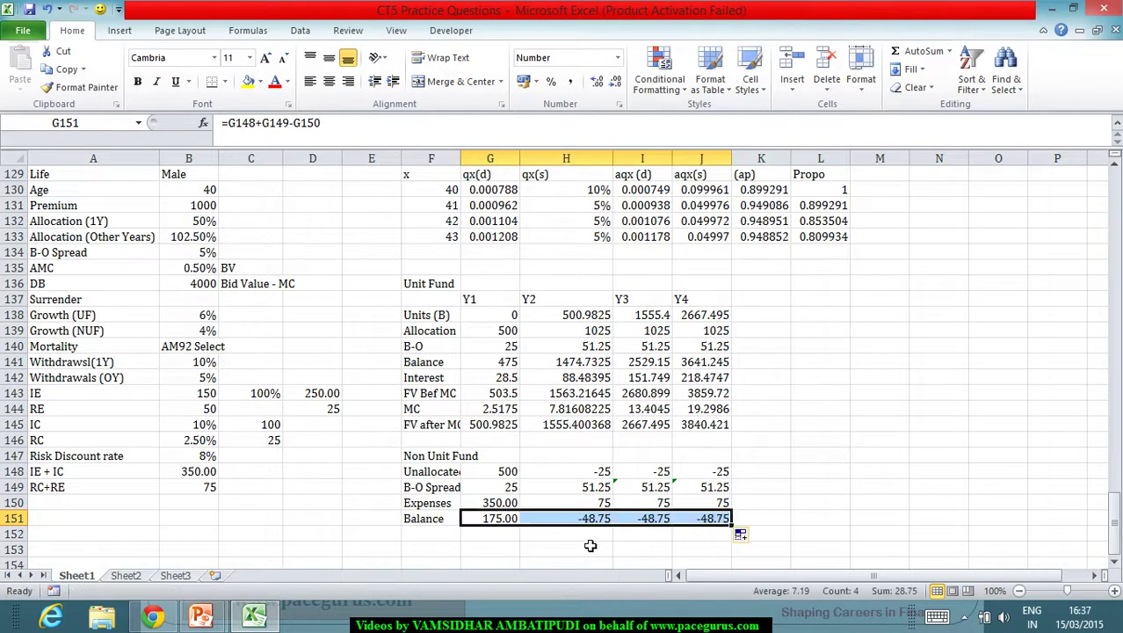
# Add an "Interest" row in row 152 using the non-unit fund growth rate, =G151*$B$139, and fill it across to Y4
pyautogui.click(435, 538)
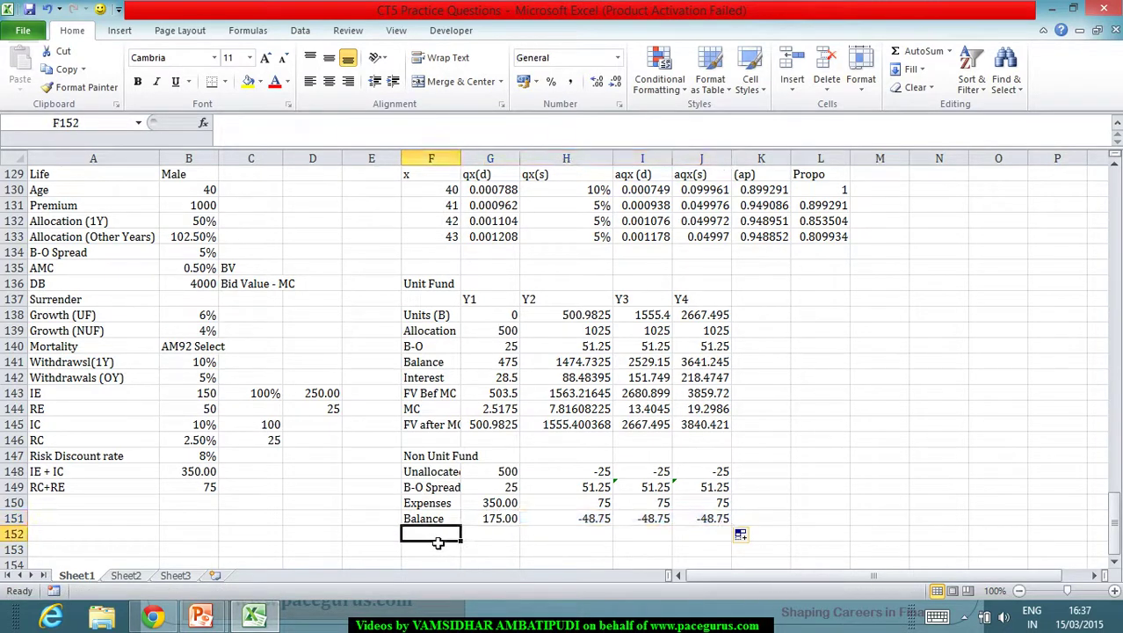
pyautogui.write('Interest')
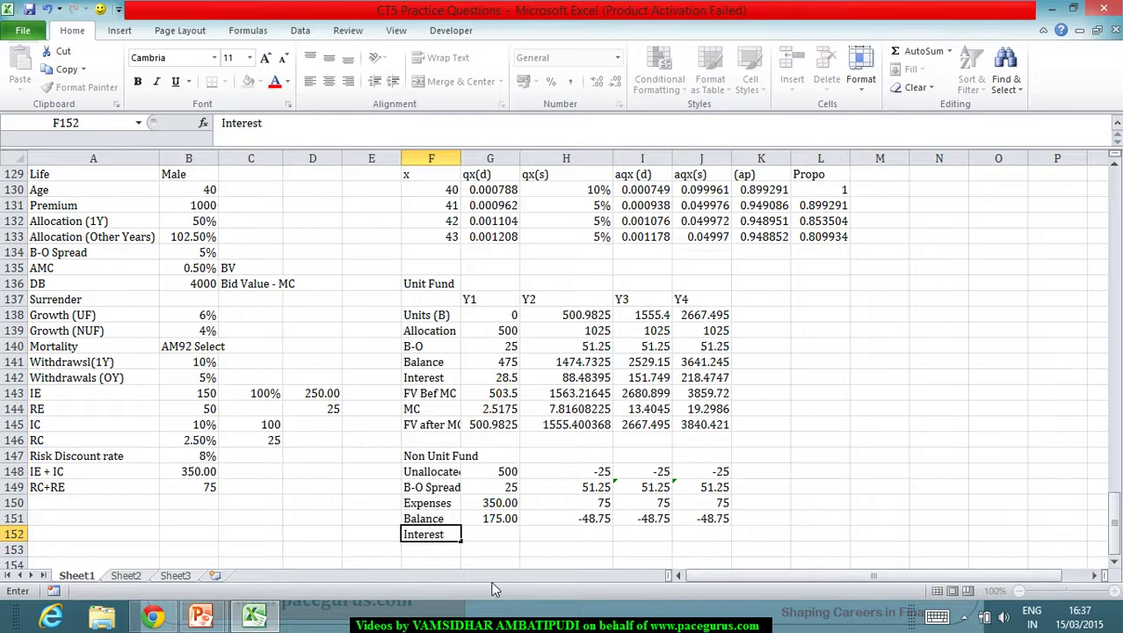
pyautogui.press('Tab')
pyautogui.write('=')
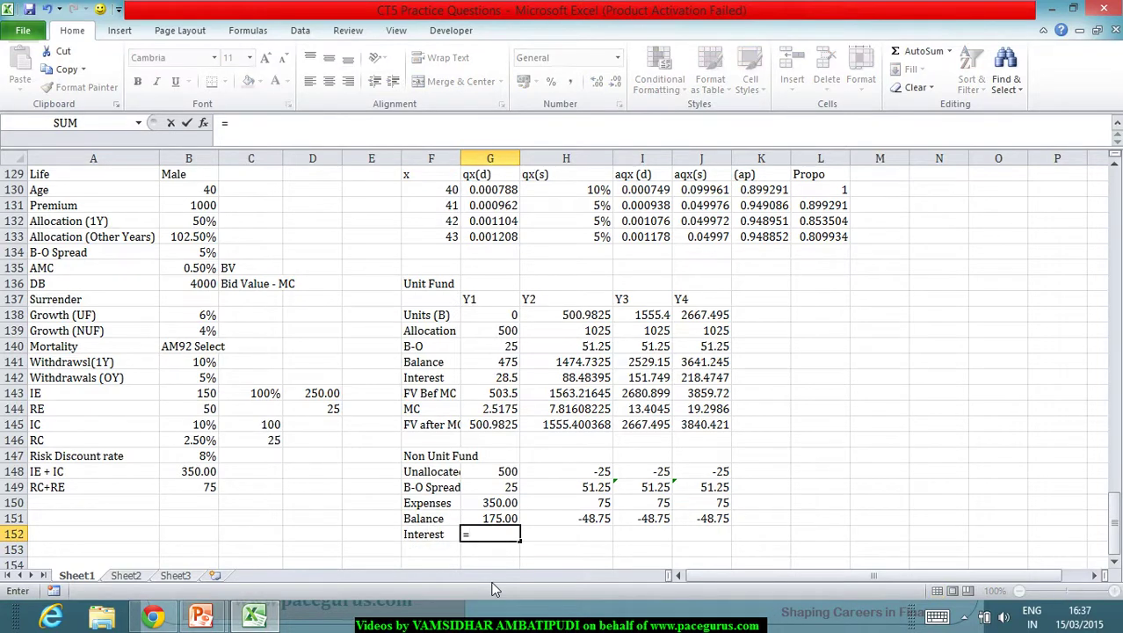
pyautogui.click(500, 519)
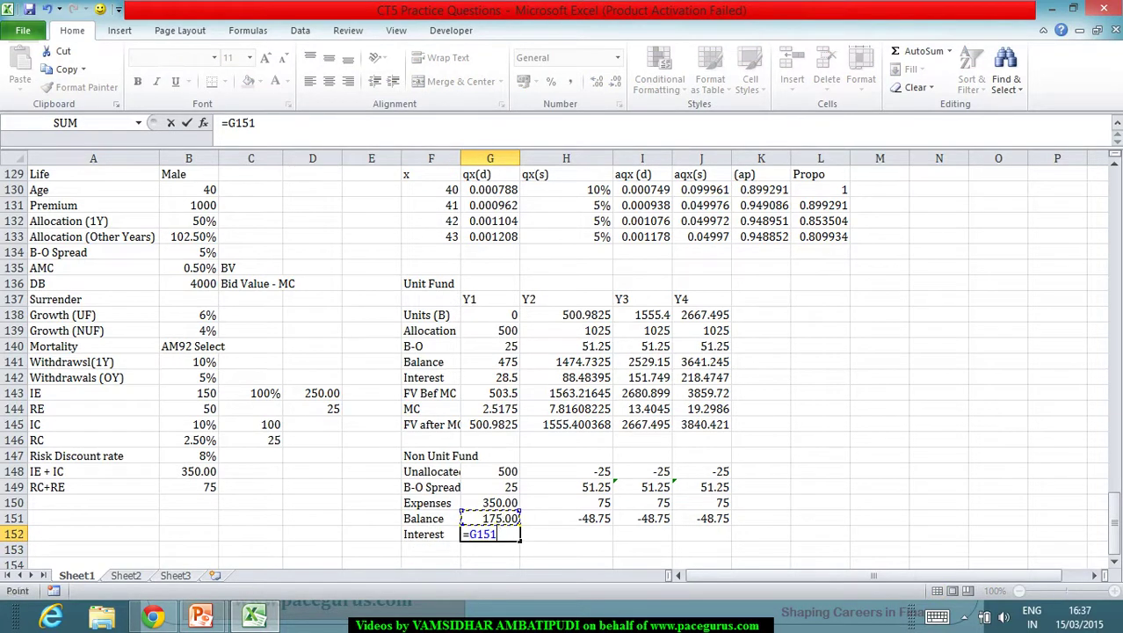
pyautogui.write('*')
pyautogui.click(201, 331)
pyautogui.press('F4')
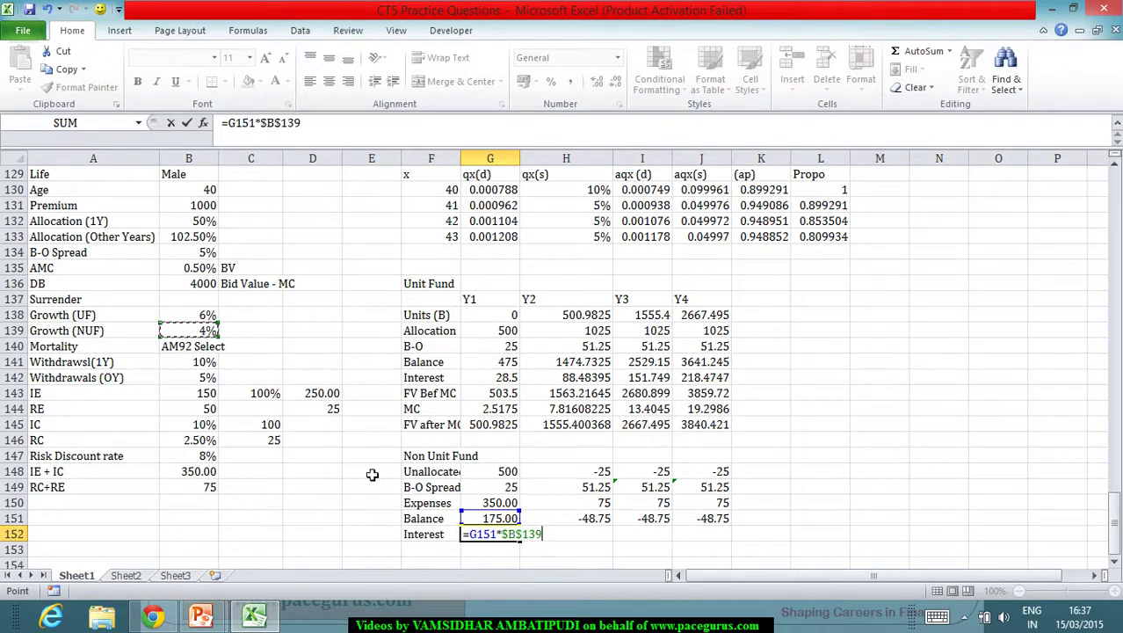
pyautogui.press('Tab')
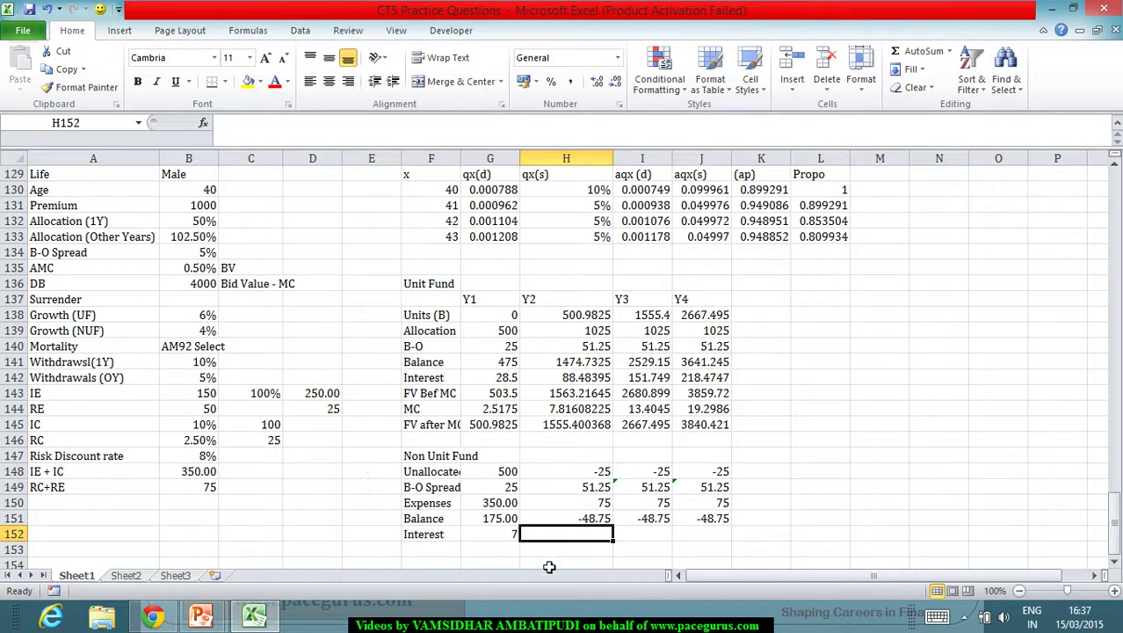
pyautogui.click(500, 536)
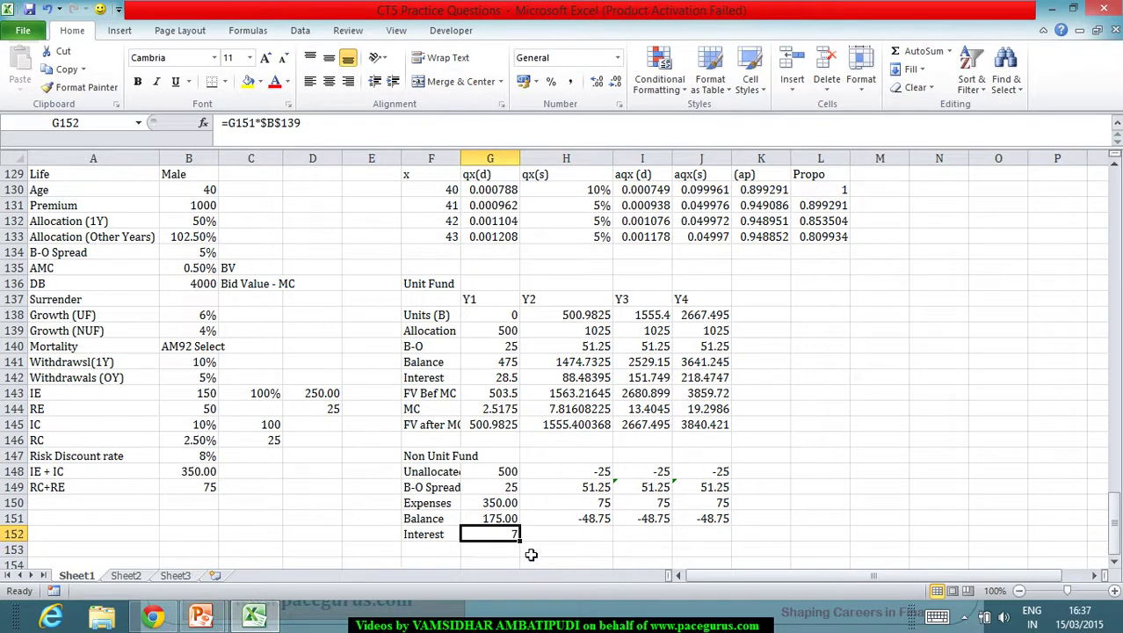
pyautogui.moveTo(521, 543); pyautogui.dragTo(746, 554)
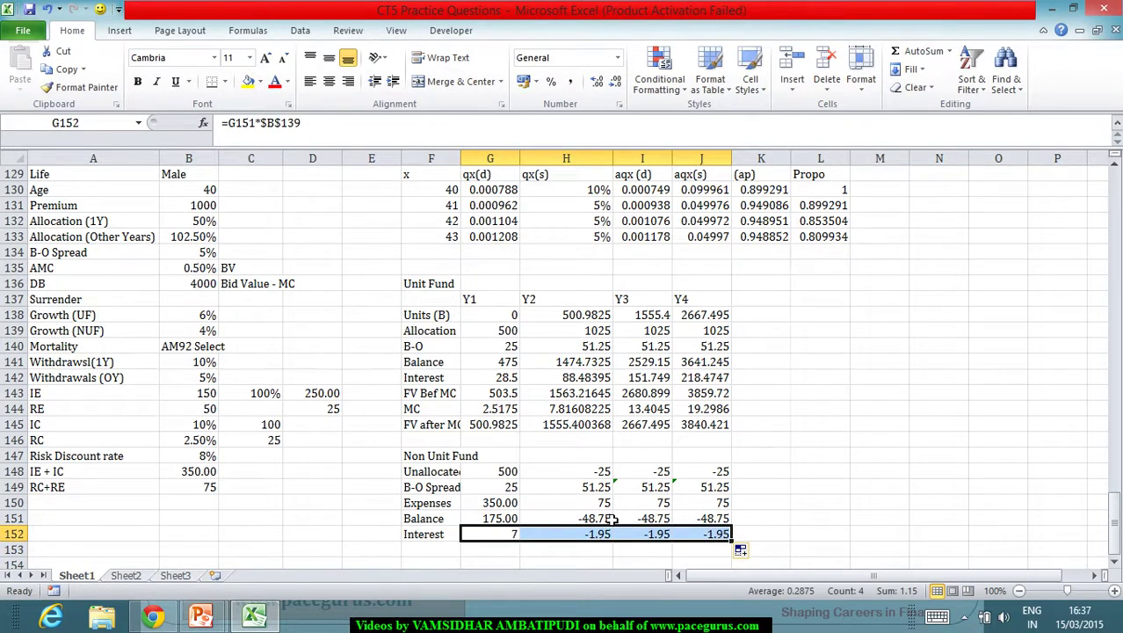
# Add an "MC" row in row 153 linked to the unit fund's management charge in G144 and fill it across to Y4
pyautogui.scroll(-1, 613, 521)
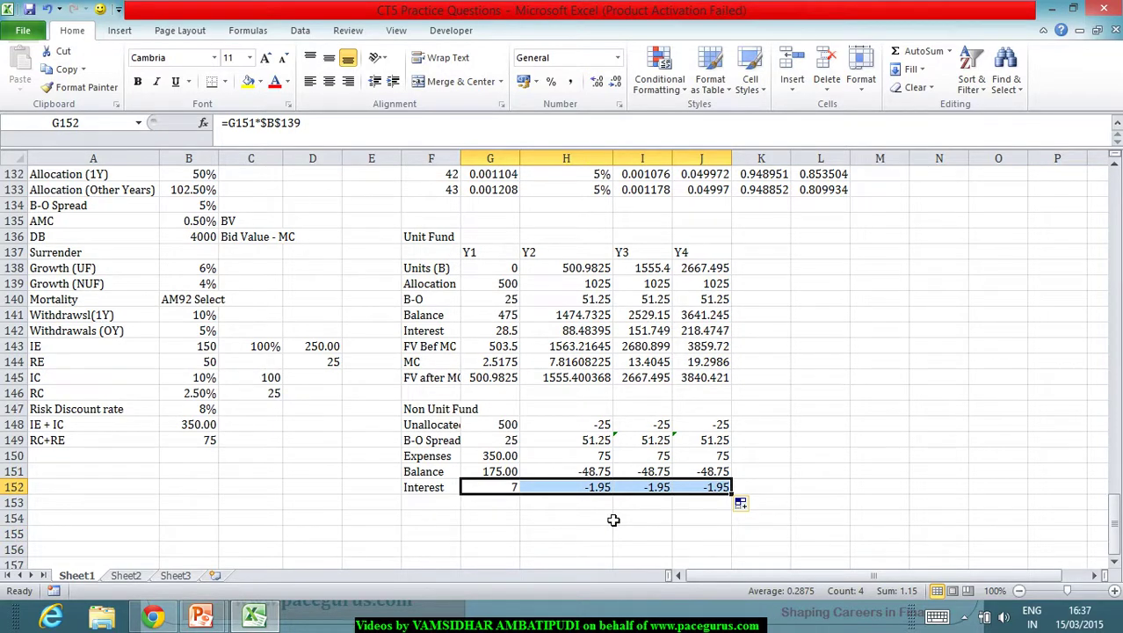
pyautogui.click(440, 502)
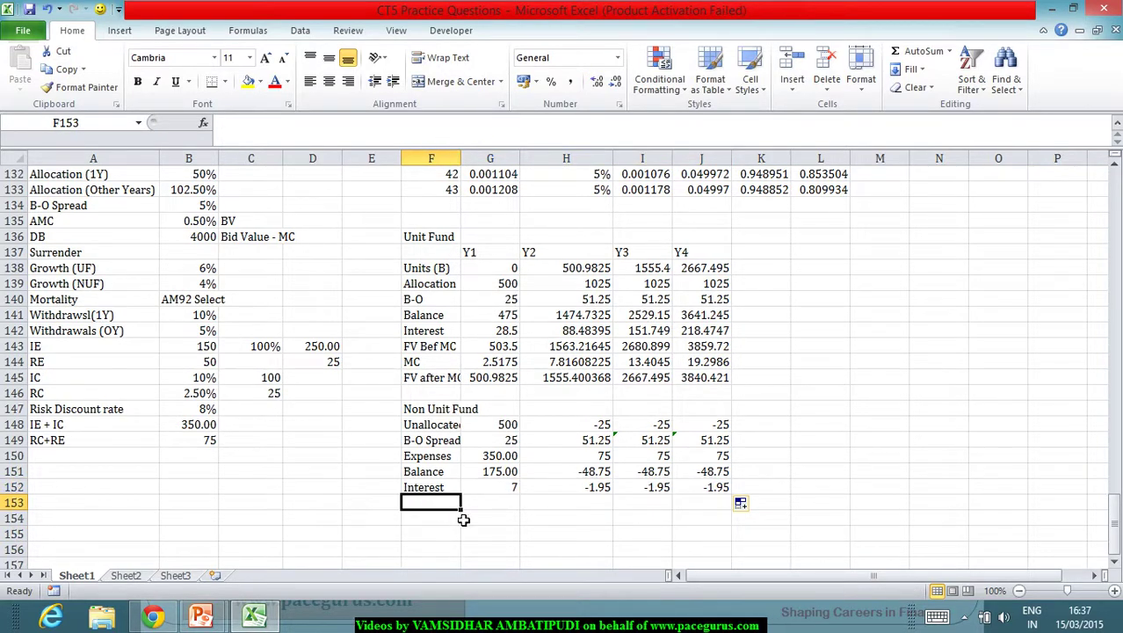
pyautogui.write('MC')
pyautogui.press('Tab')
pyautogui.write('=')
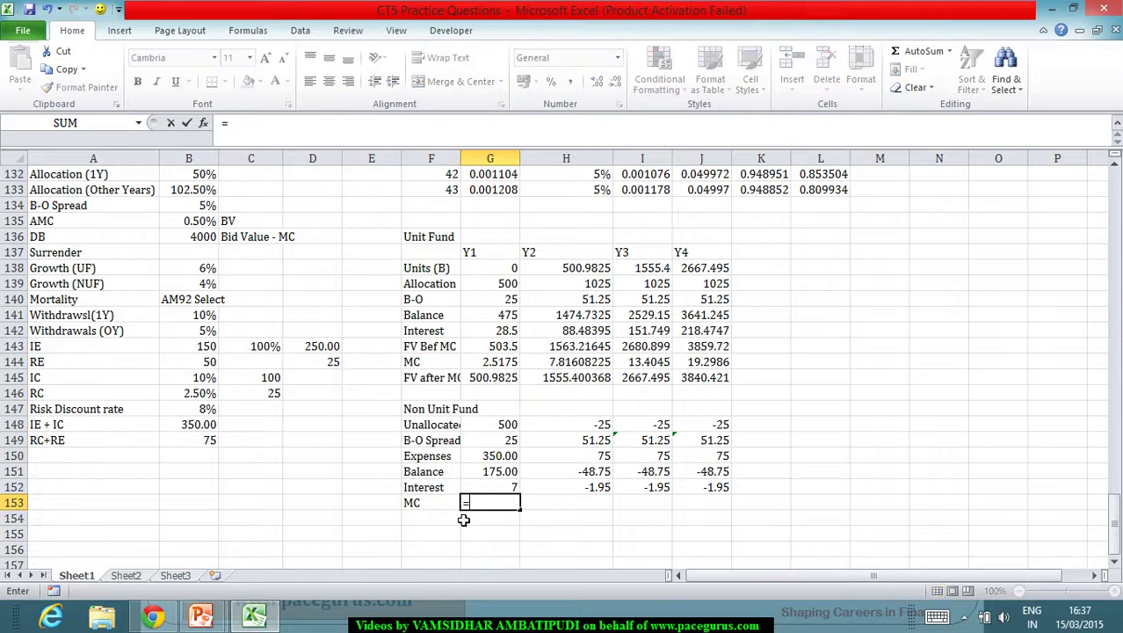
pyautogui.click(490, 362)
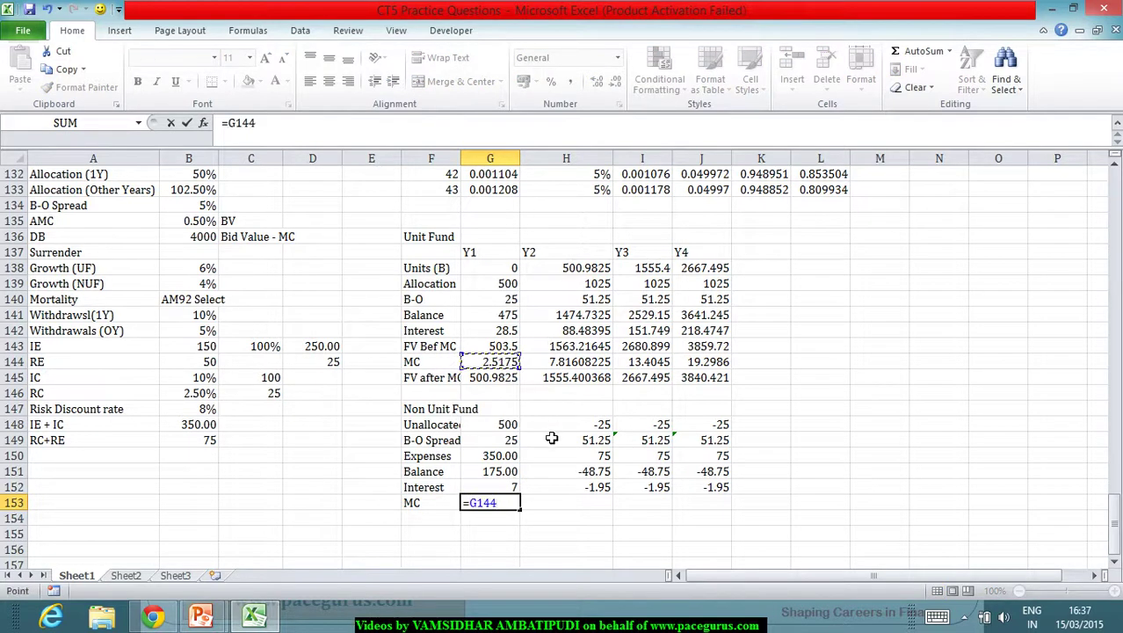
pyautogui.press('Return')
pyautogui.click(505, 505)
pyautogui.moveTo(530, 516); pyautogui.dragTo(740, 519)
pyautogui.click(516, 522)
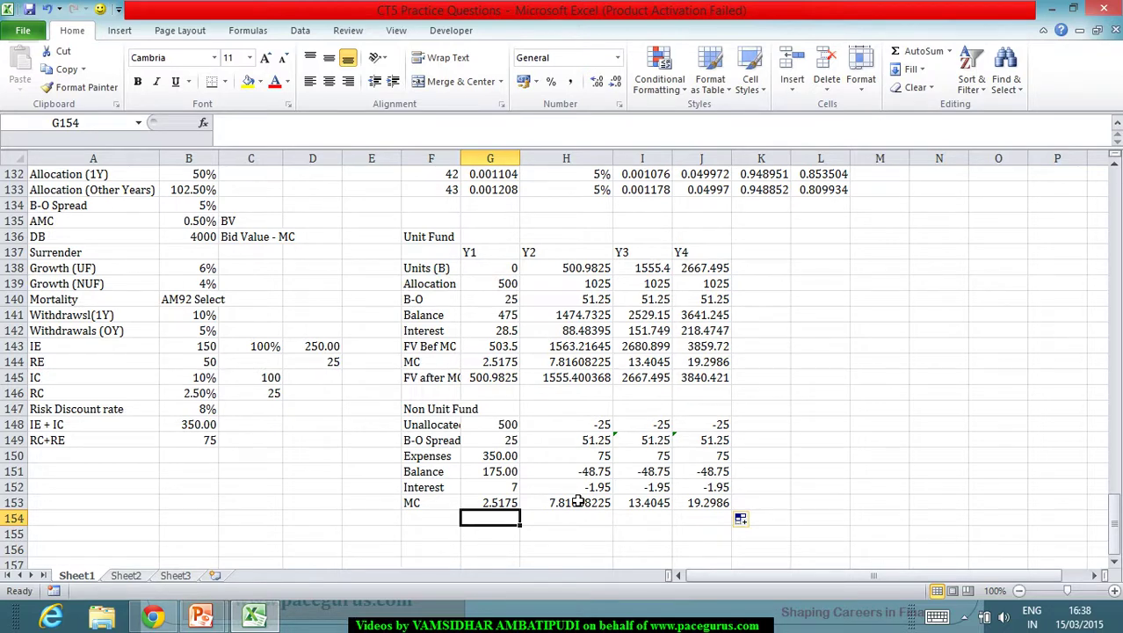
# Add a "DB" row label in F154, directly below the MC row of the non-unit fund table
pyautogui.click(444, 526)
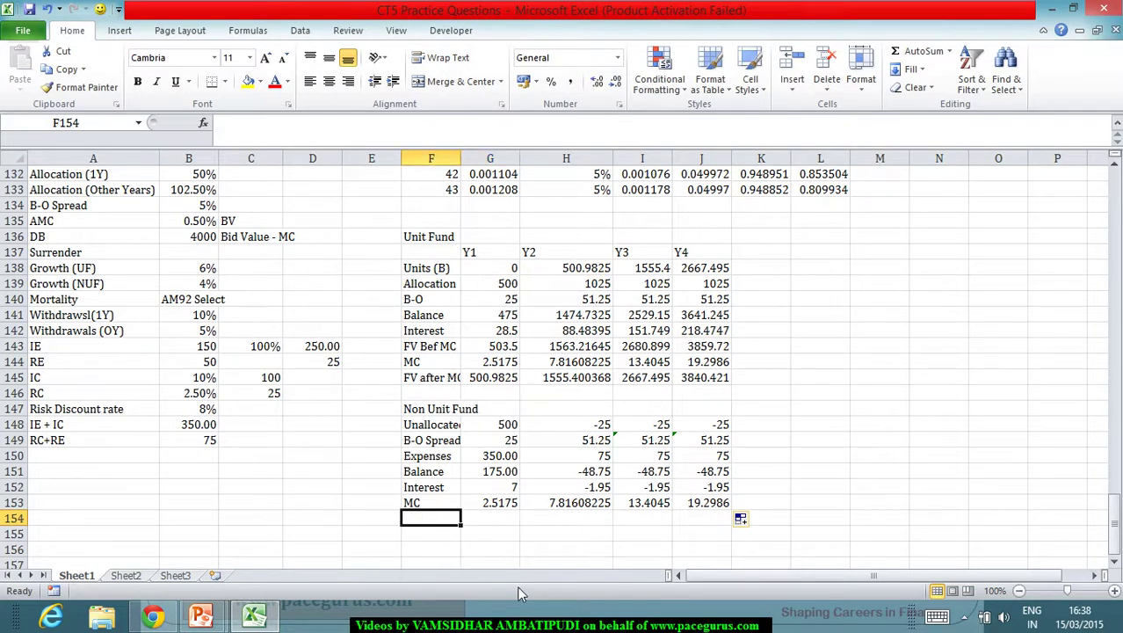
pyautogui.write('DB')
pyautogui.press('Tab')
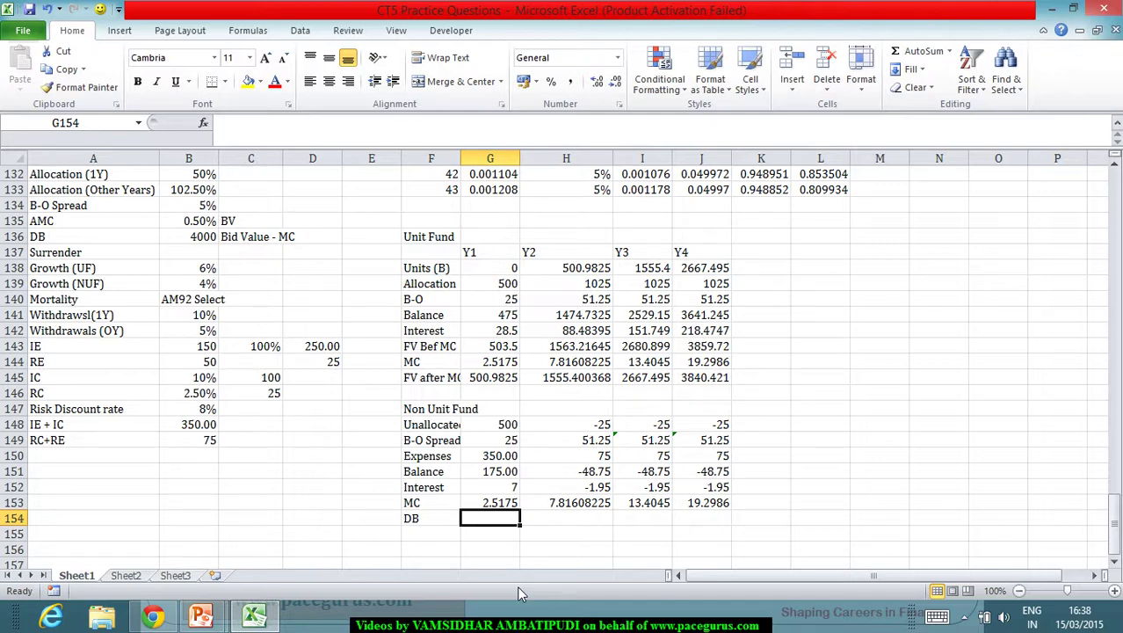
# Try the Y1 death benefit in G154 as =(4000-G145)*G130, using the independent death rate, and clear the cell
pyautogui.scroll(2, 622, 410)
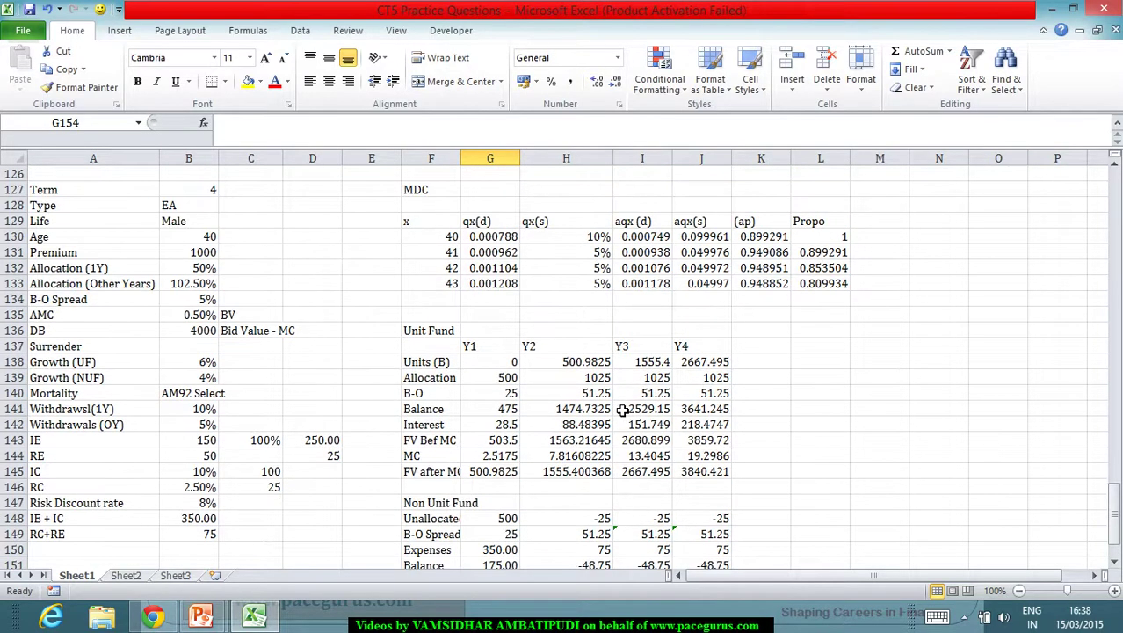
pyautogui.scroll(-1, 625, 405)
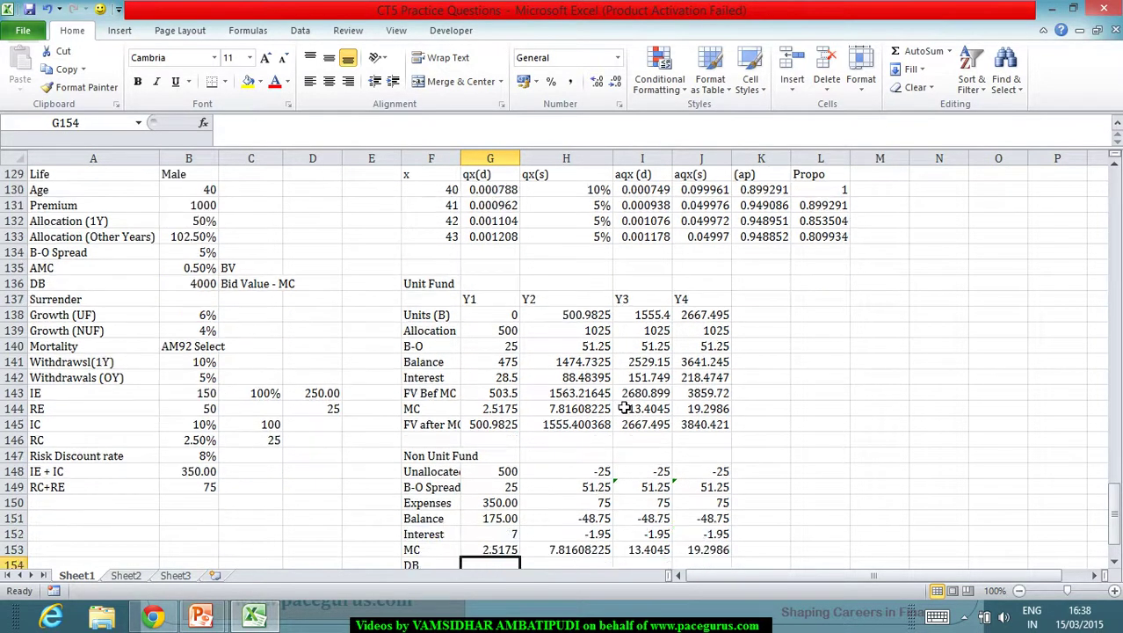
pyautogui.scroll(-1, 624, 408)
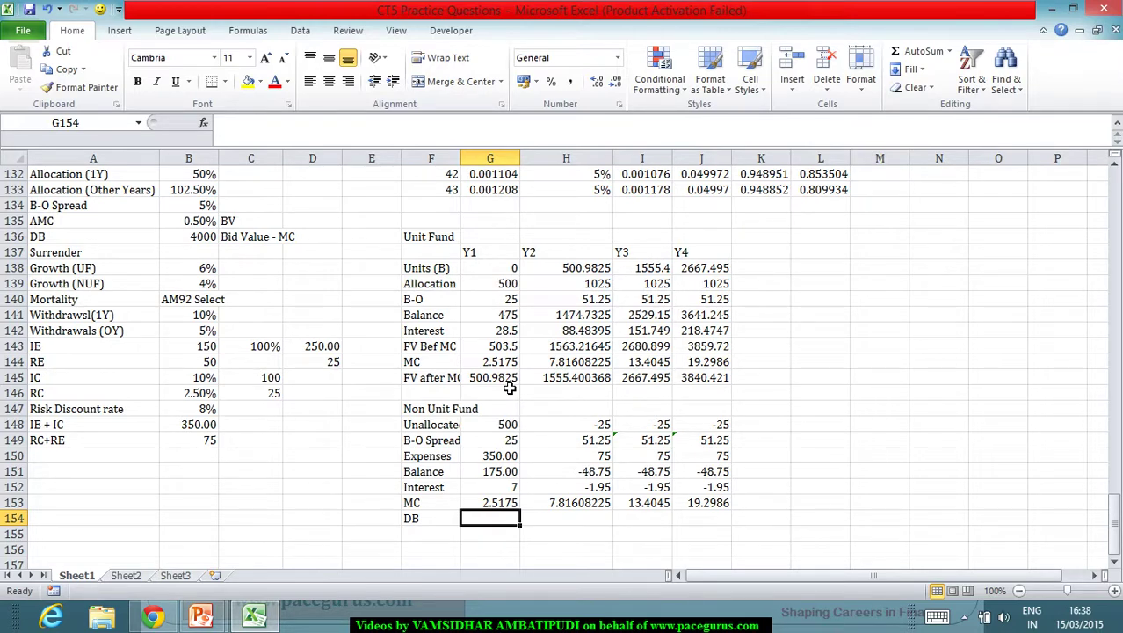
pyautogui.write('=')
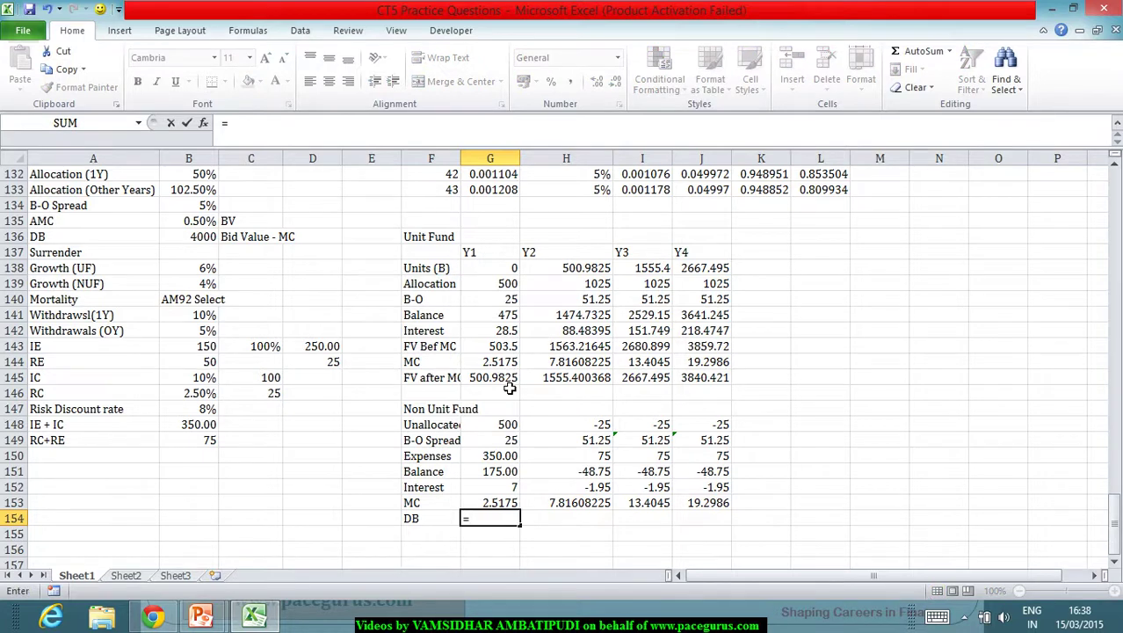
pyautogui.write('(4000')
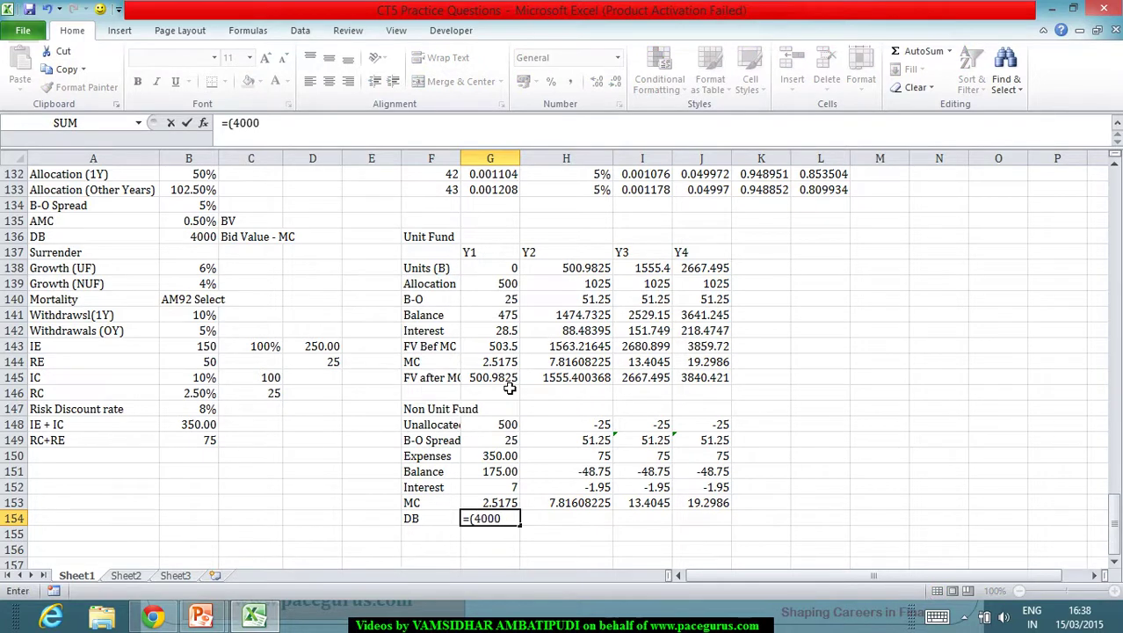
pyautogui.write('-')
pyautogui.click(516, 378)
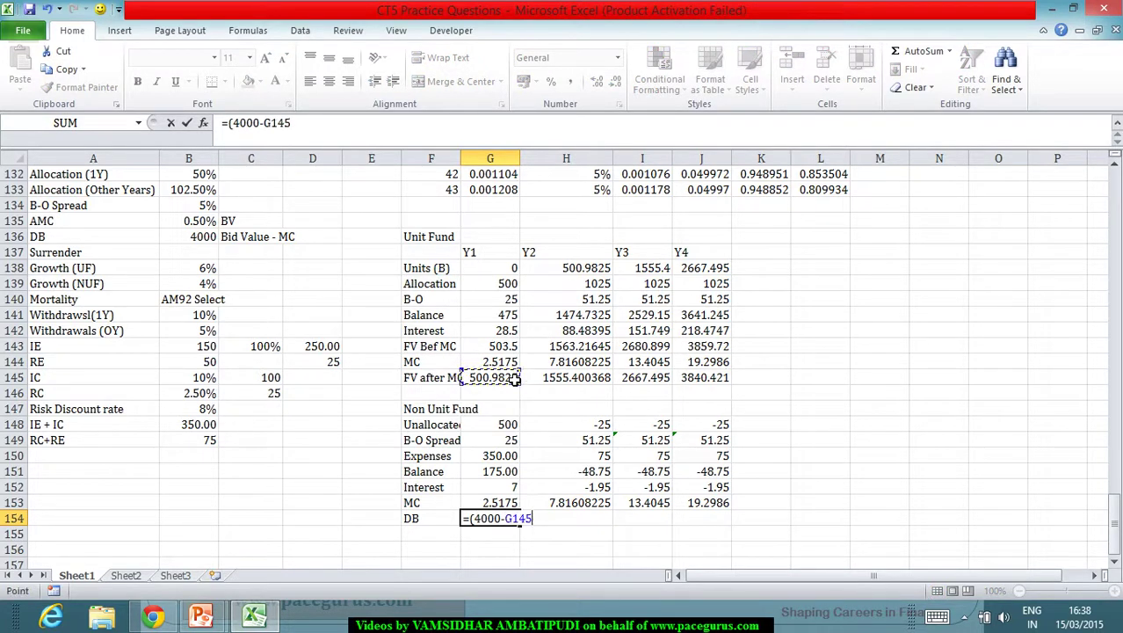
pyautogui.write(')')
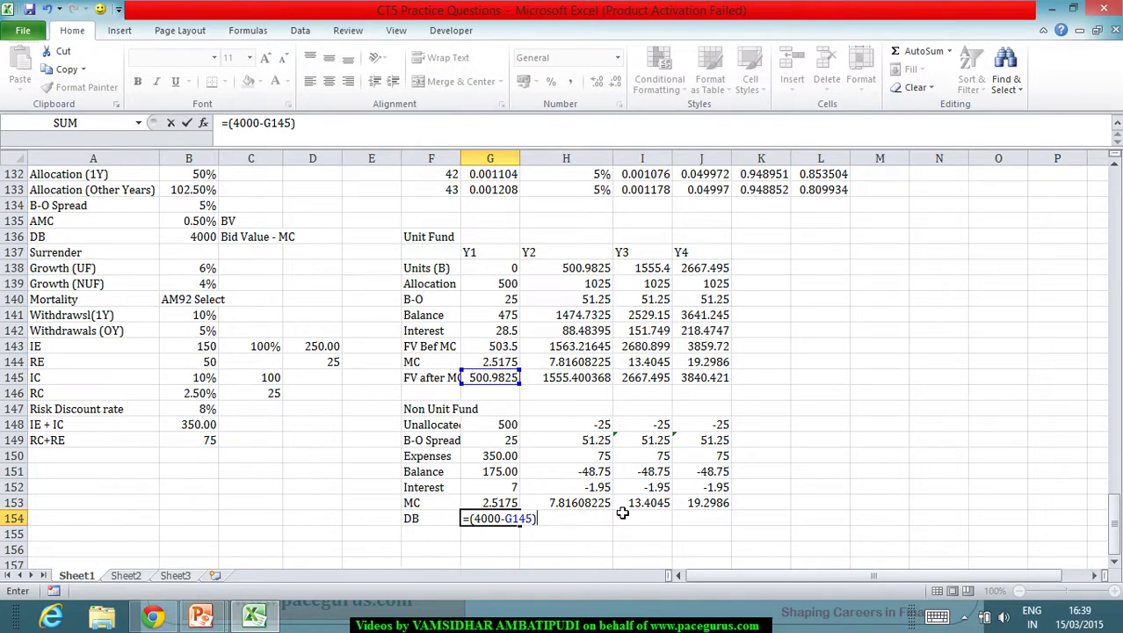
pyautogui.write('*')
pyautogui.scroll(1, 635, 475)
pyautogui.scroll(1, 635, 475)
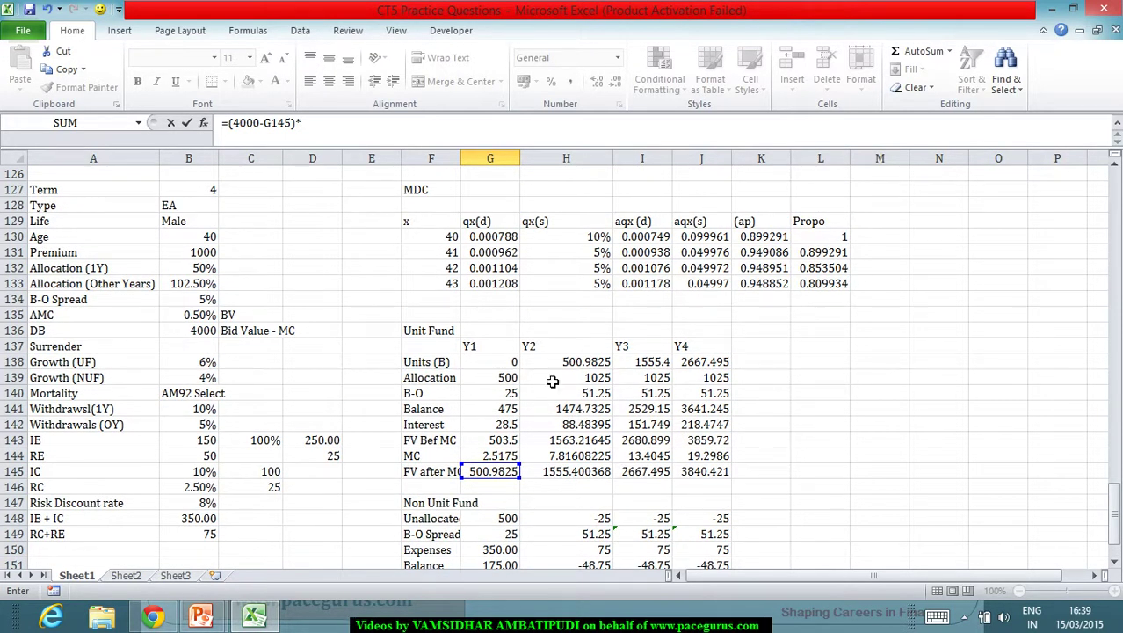
pyautogui.click(506, 245)
pyautogui.press('Return')
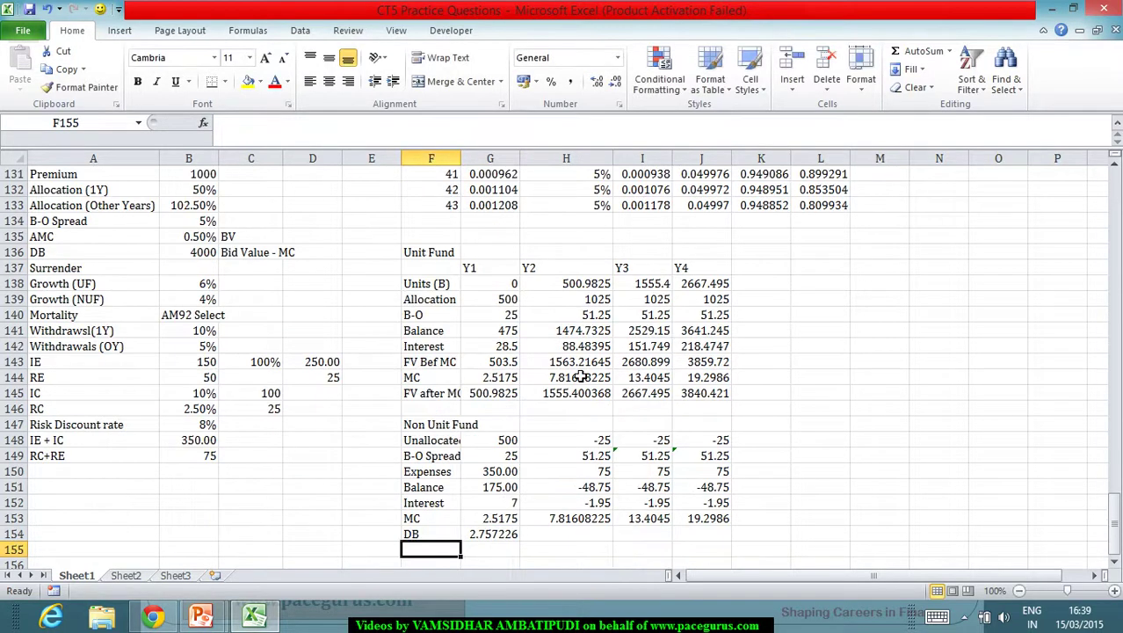
pyautogui.click(504, 536)
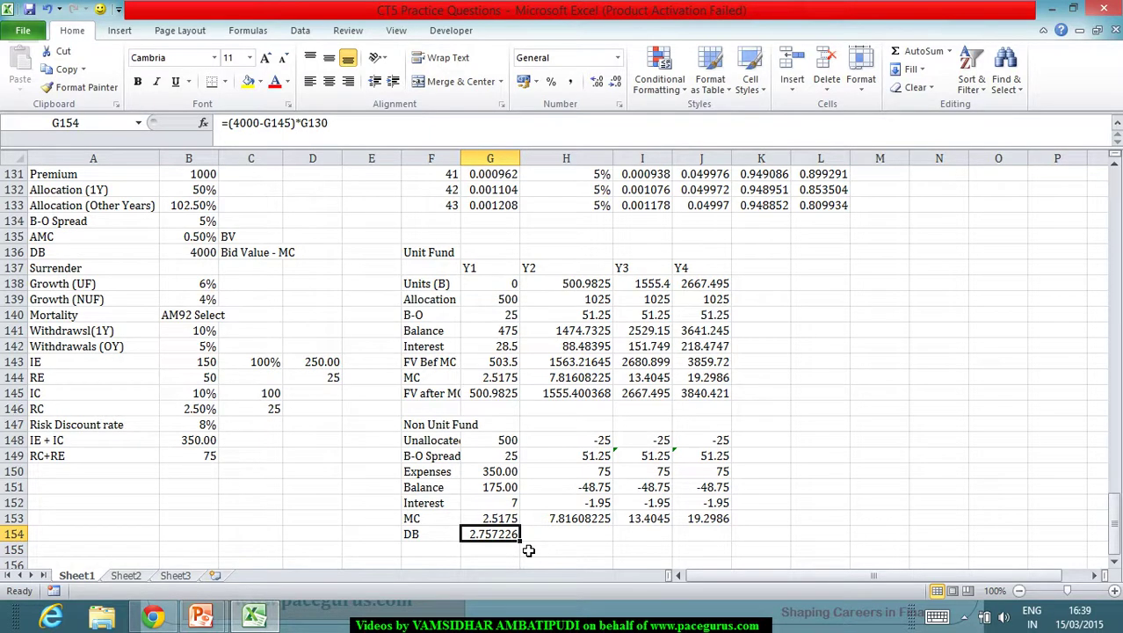
pyautogui.press('Delete')
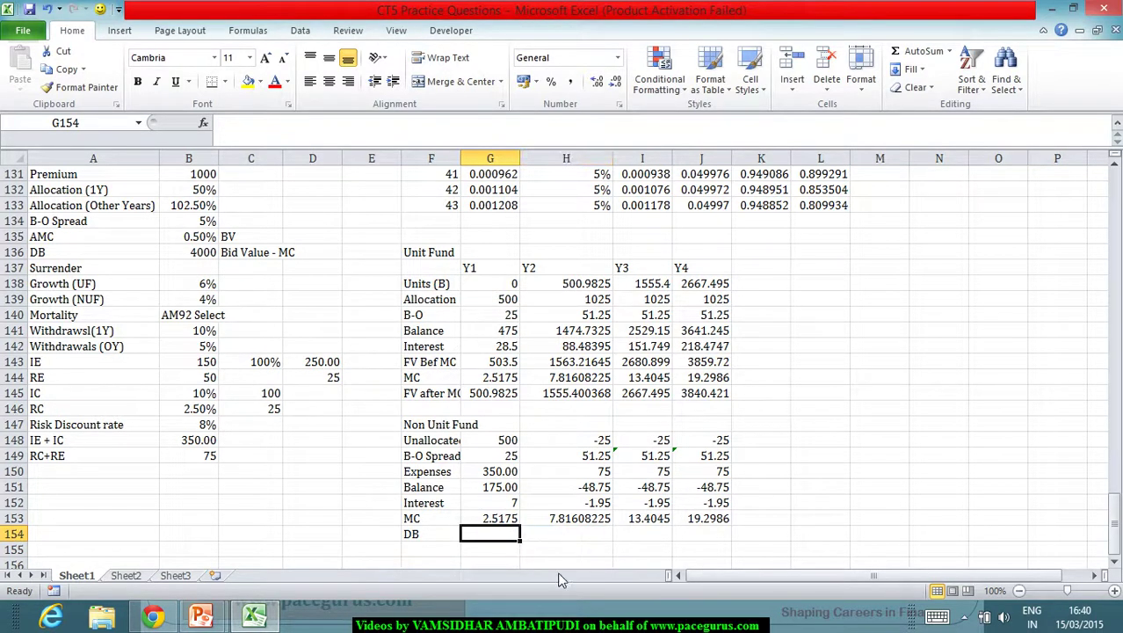
# Enter the Y1 death benefit cost in G154 as =(4000-G145)*I130, using the dependent death rate for age 40
pyautogui.write('=(')
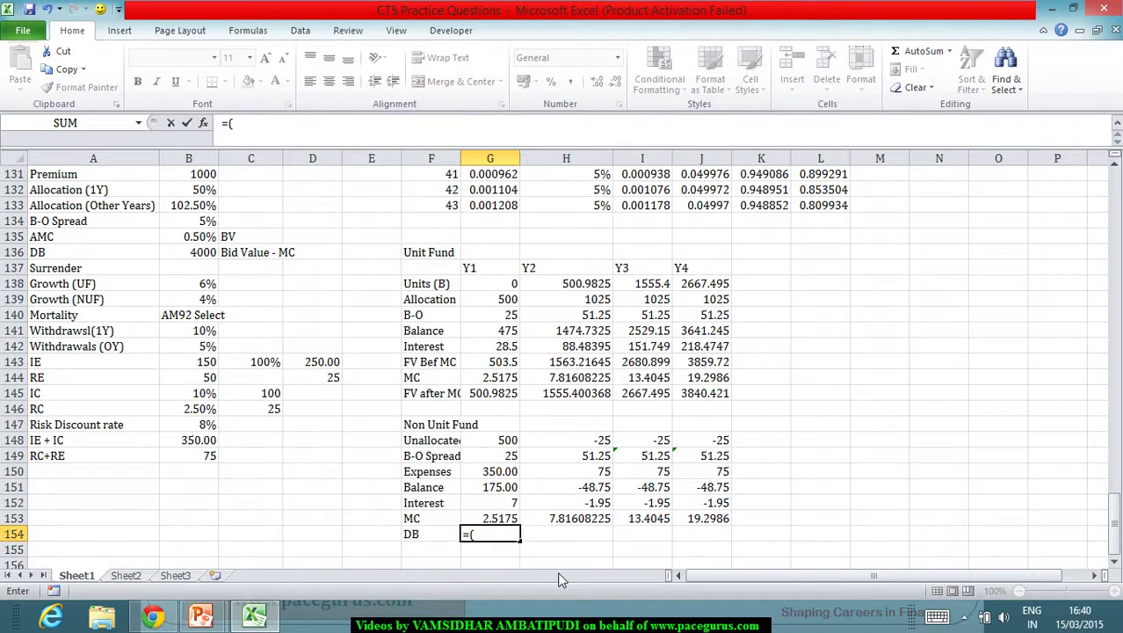
pyautogui.write('4000-')
pyautogui.click(492, 395)
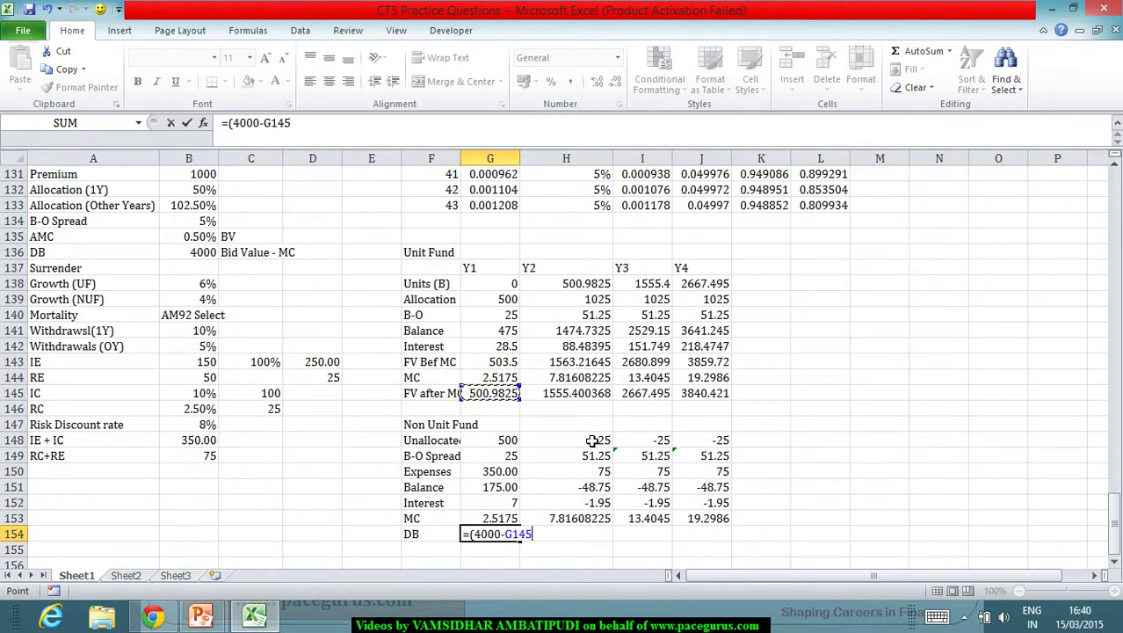
pyautogui.write(')*')
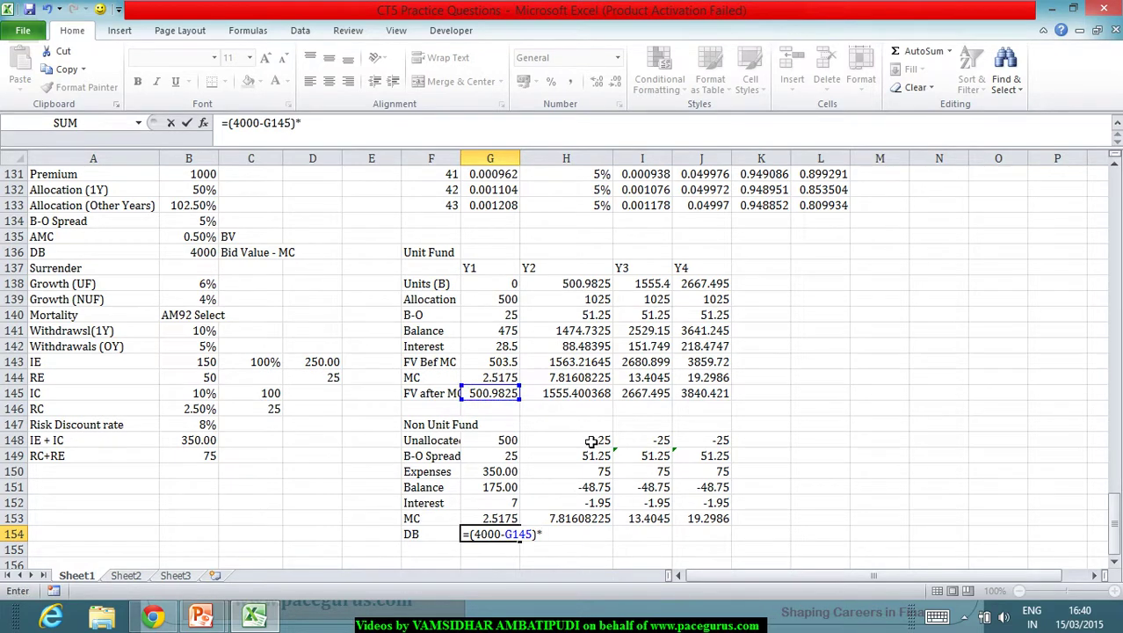
pyautogui.scroll(1, 607, 482)
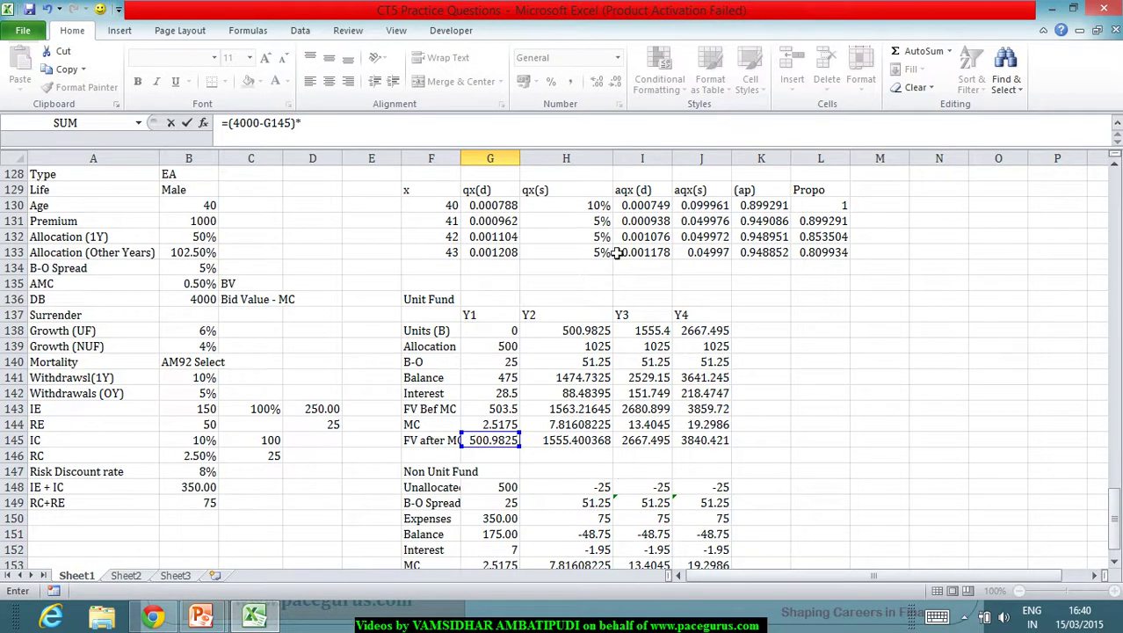
pyautogui.click(643, 207)
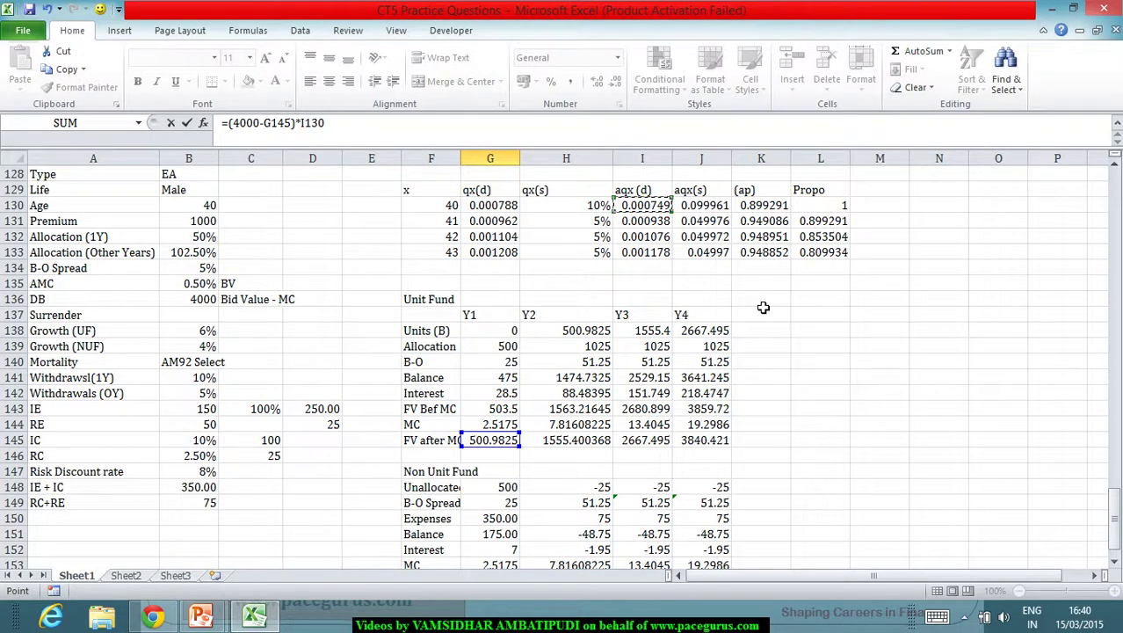
pyautogui.press('Tab')
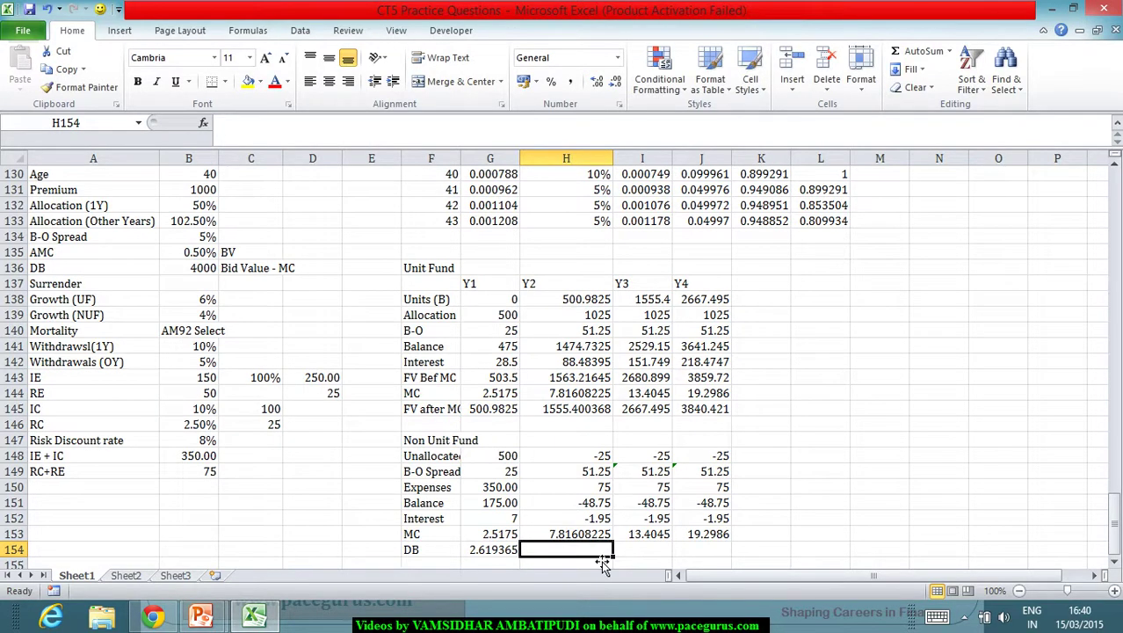
# Enter the Y2 death benefit cost in H154 as =(4000-H145)*I131, using the dependent death rate for age 41
pyautogui.write('=')
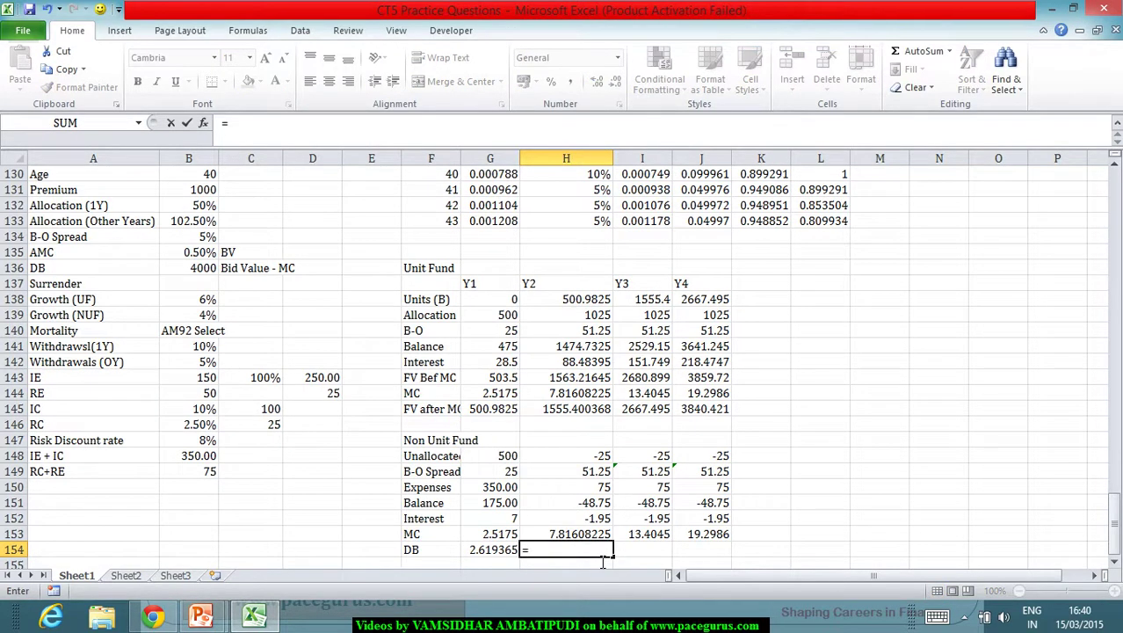
pyautogui.write('(4000-')
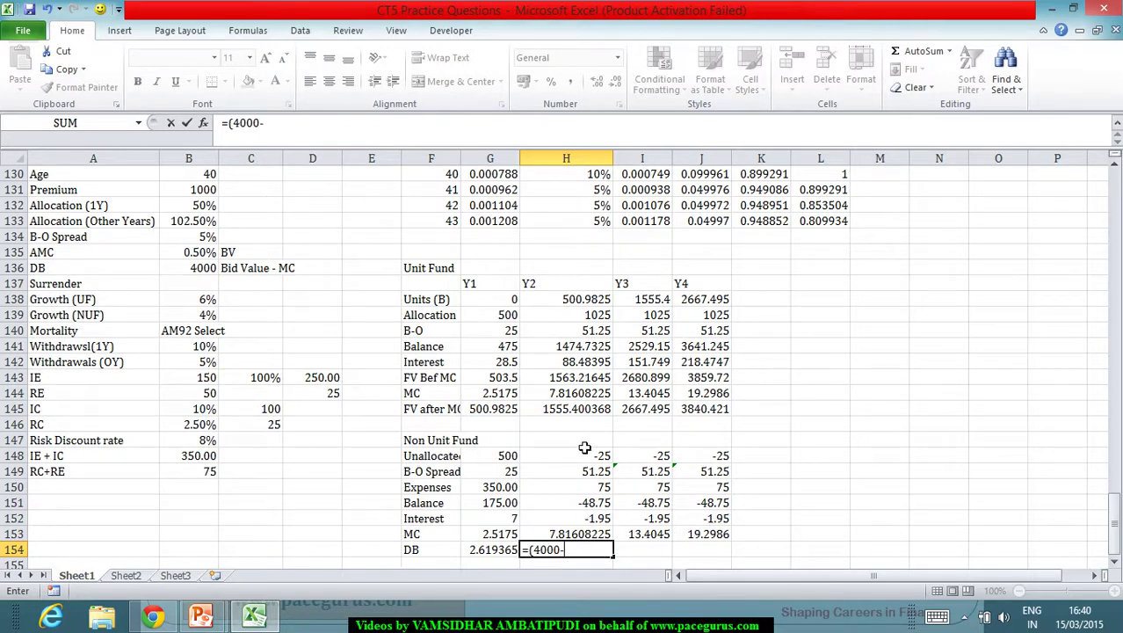
pyautogui.click(587, 407)
pyautogui.write(')*')
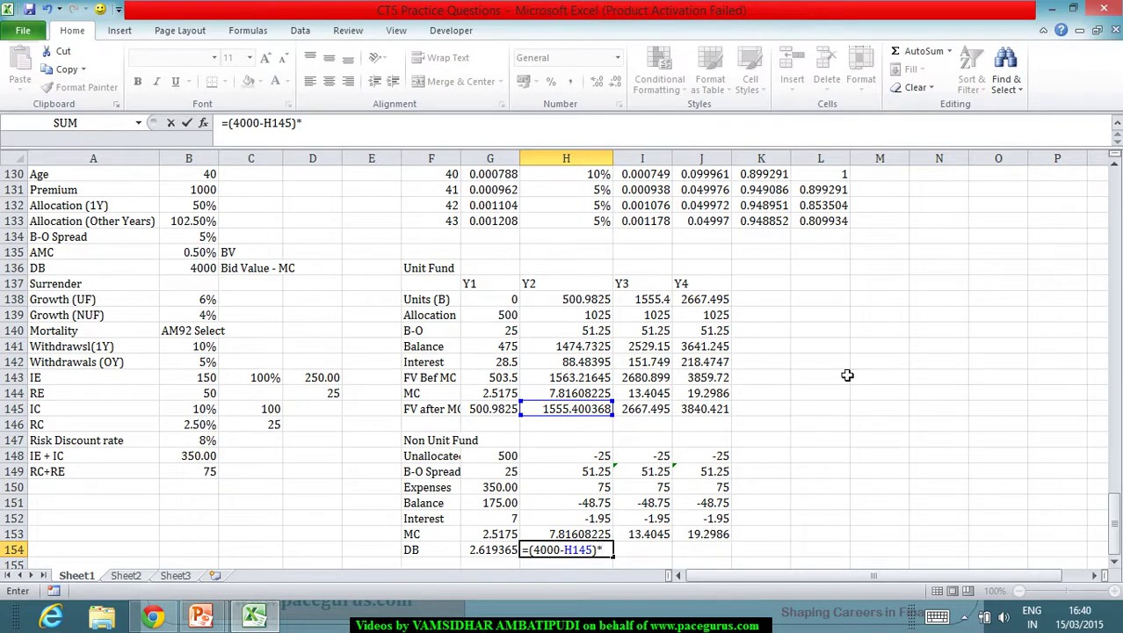
pyautogui.scroll(1, 839, 325)
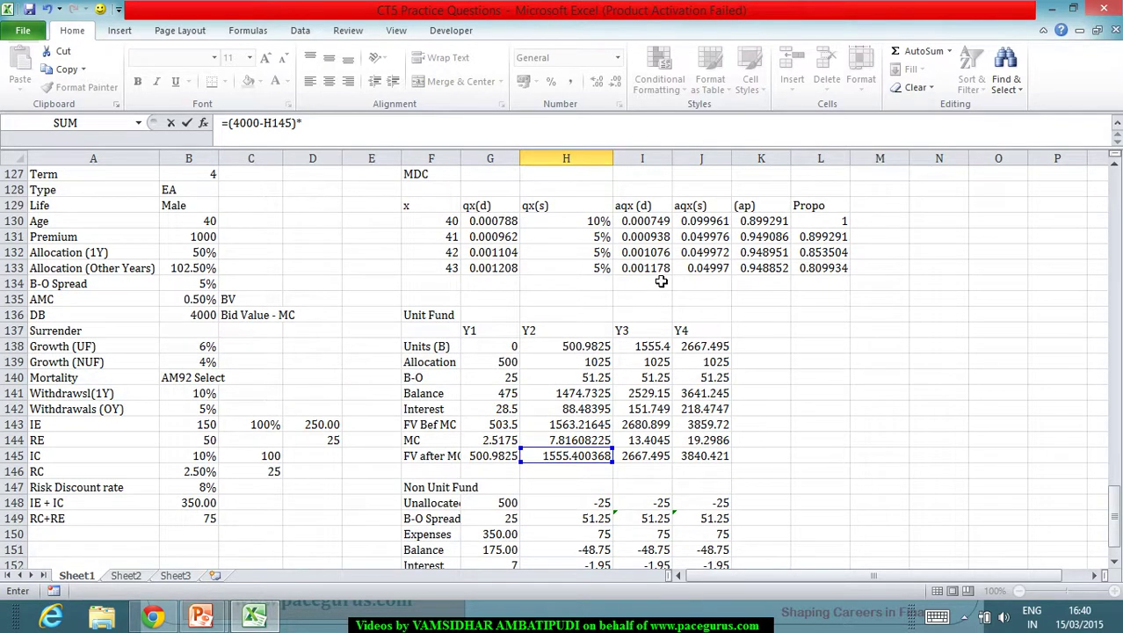
pyautogui.click(668, 239)
pyautogui.press('Return')
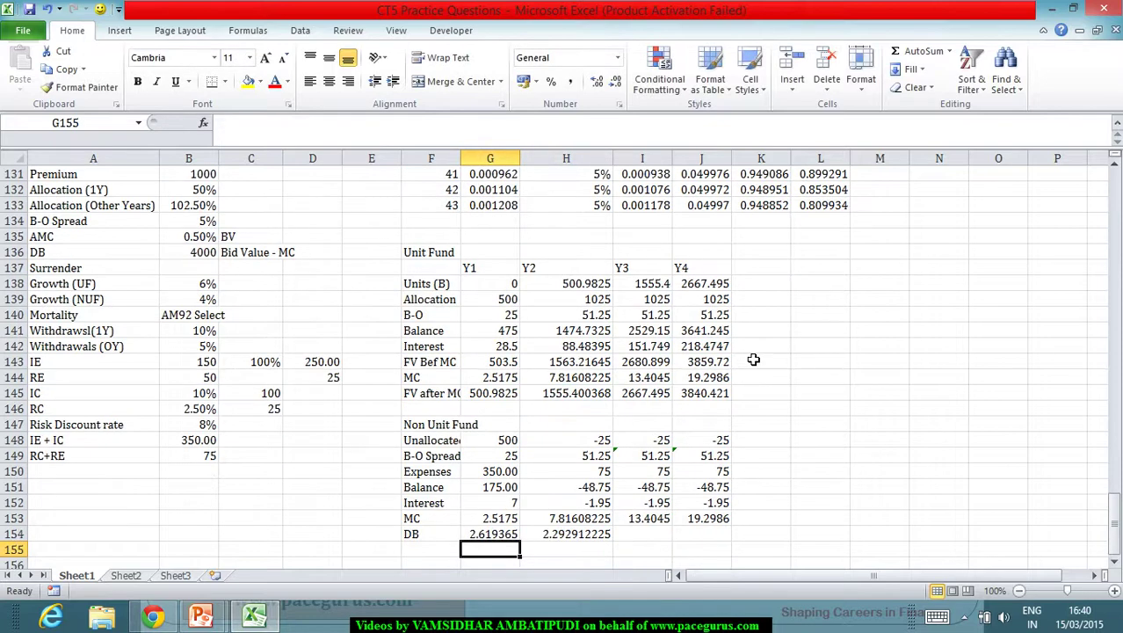
# Enter the Y3 death benefit cost in I154 as =(4000-I145)*I132, using the dependent death rate for age 42
pyautogui.click(664, 535)
pyautogui.write('=')
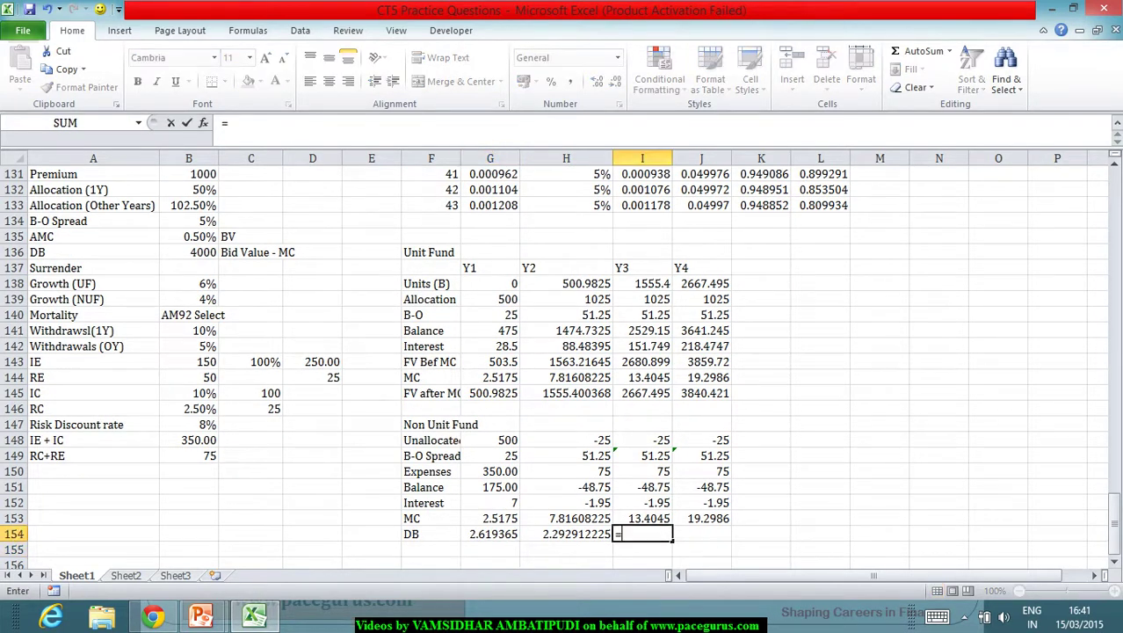
pyautogui.write('(400')
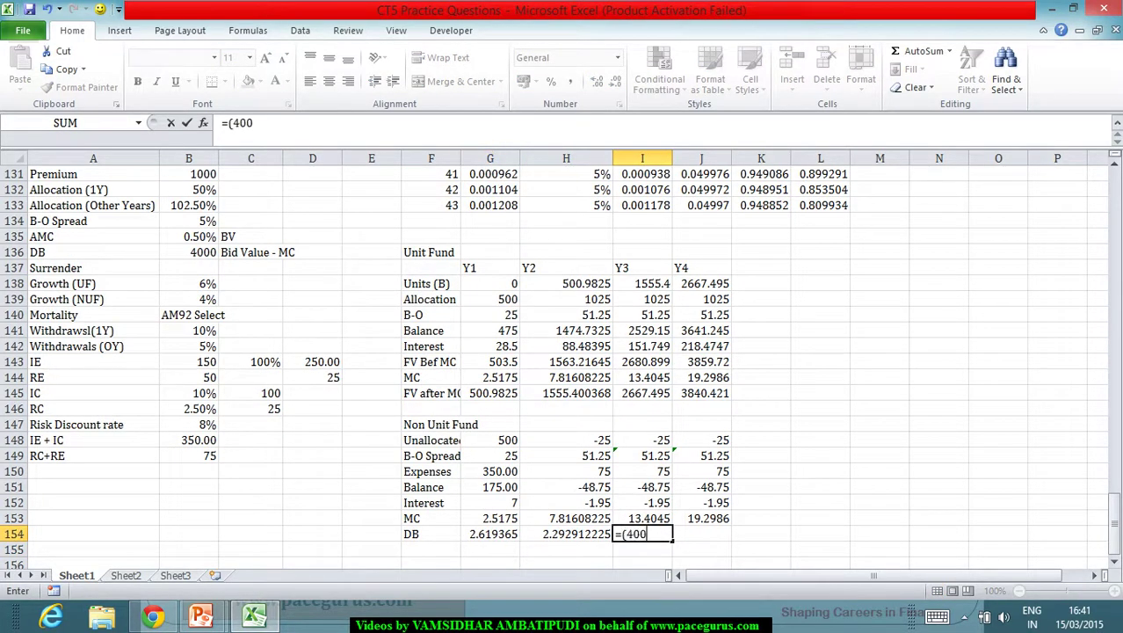
pyautogui.write('0-')
pyautogui.click(658, 396)
pyautogui.write(')*')
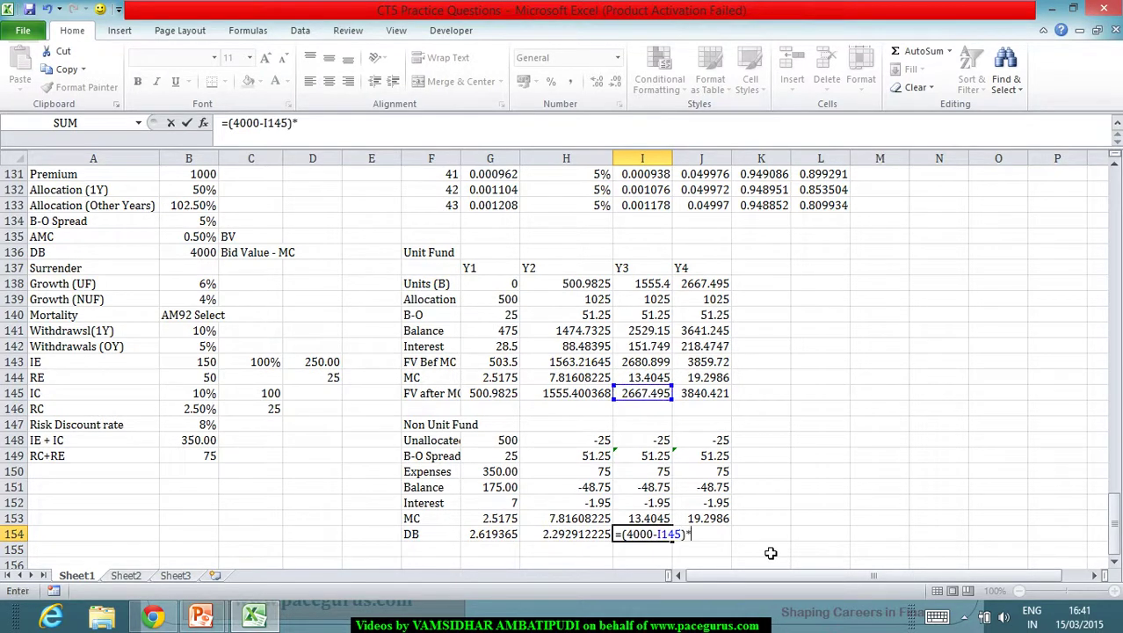
pyautogui.scroll(1, 716, 219)
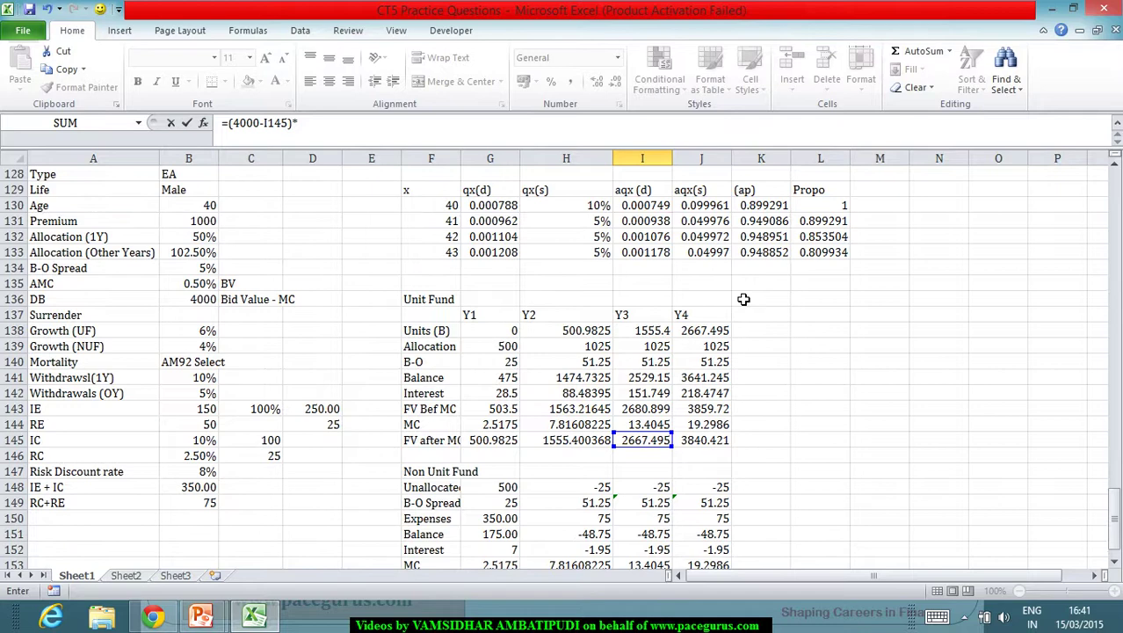
pyautogui.click(658, 238)
pyautogui.press('Tab')
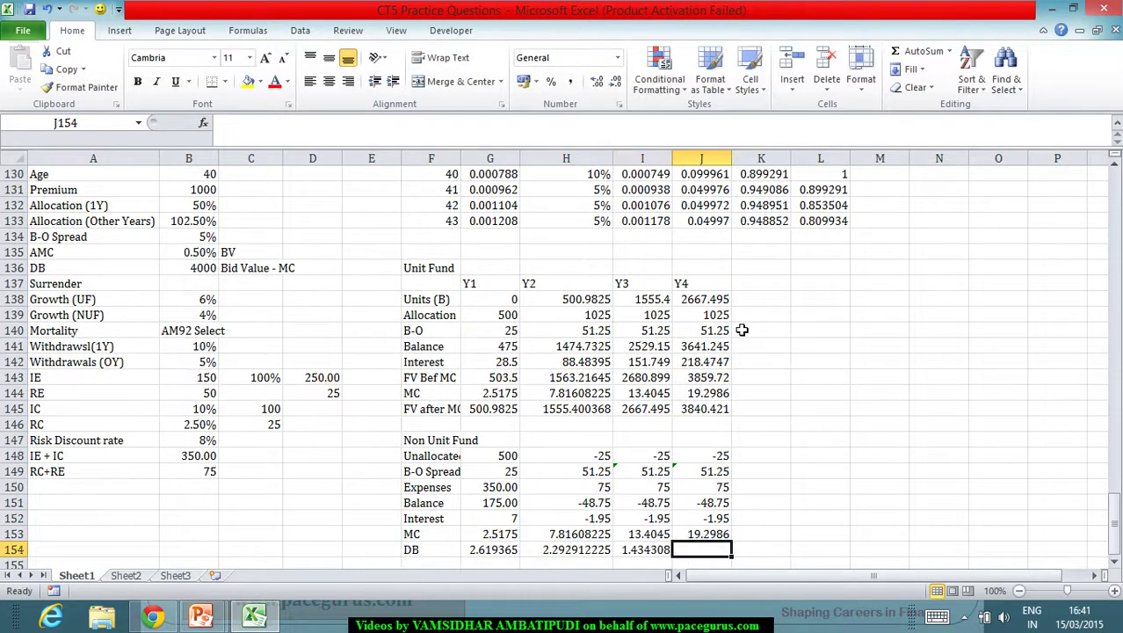
# Enter the Y4 death benefit cost in J154 as =(4000-J145)*I133, using the dependent death rate for age 43
pyautogui.write('=')
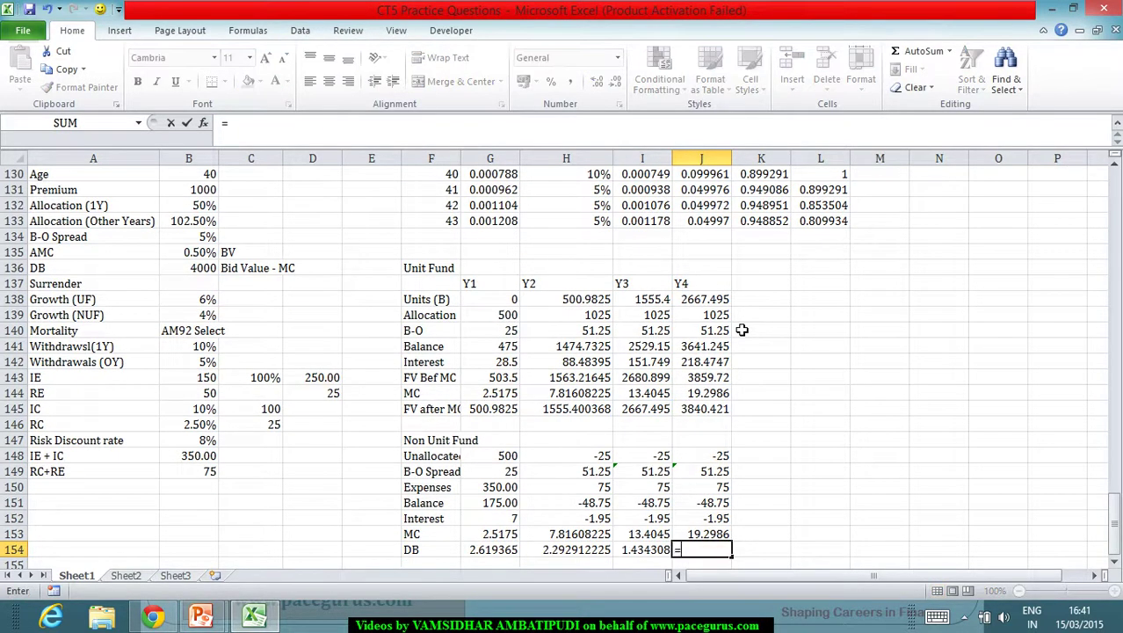
pyautogui.write('(4000')
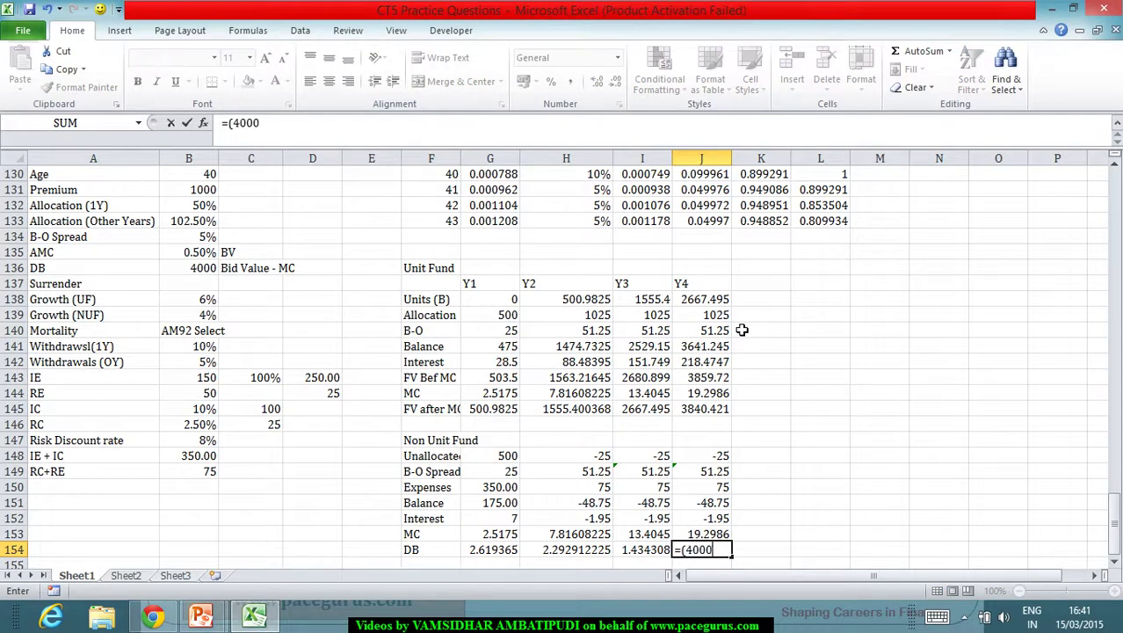
pyautogui.write('-')
pyautogui.click(712, 412)
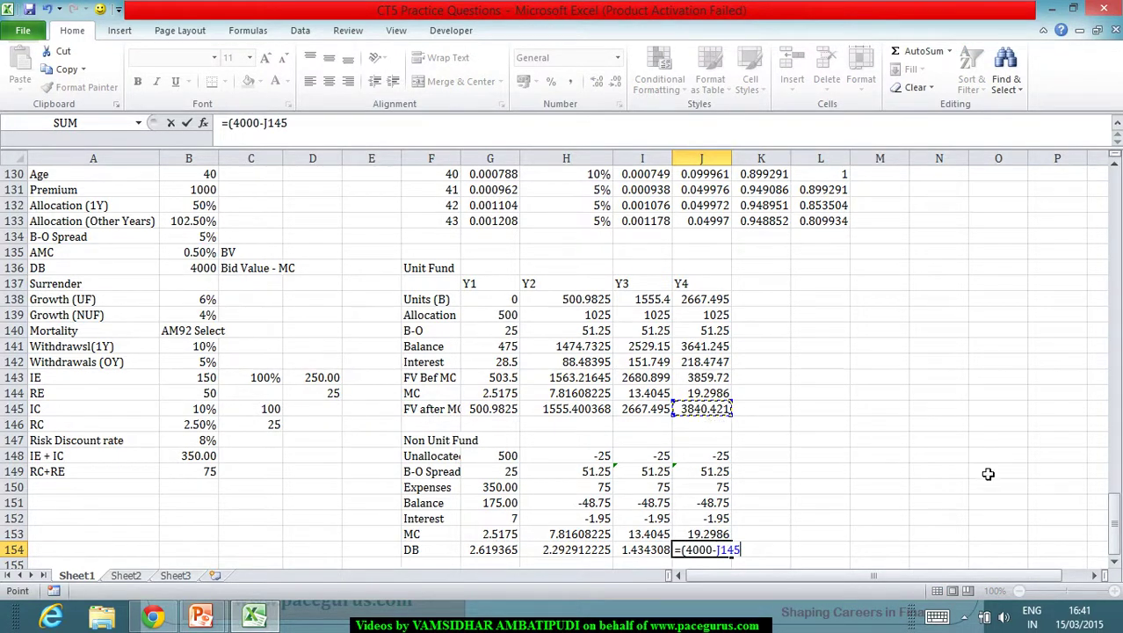
pyautogui.write(')*')
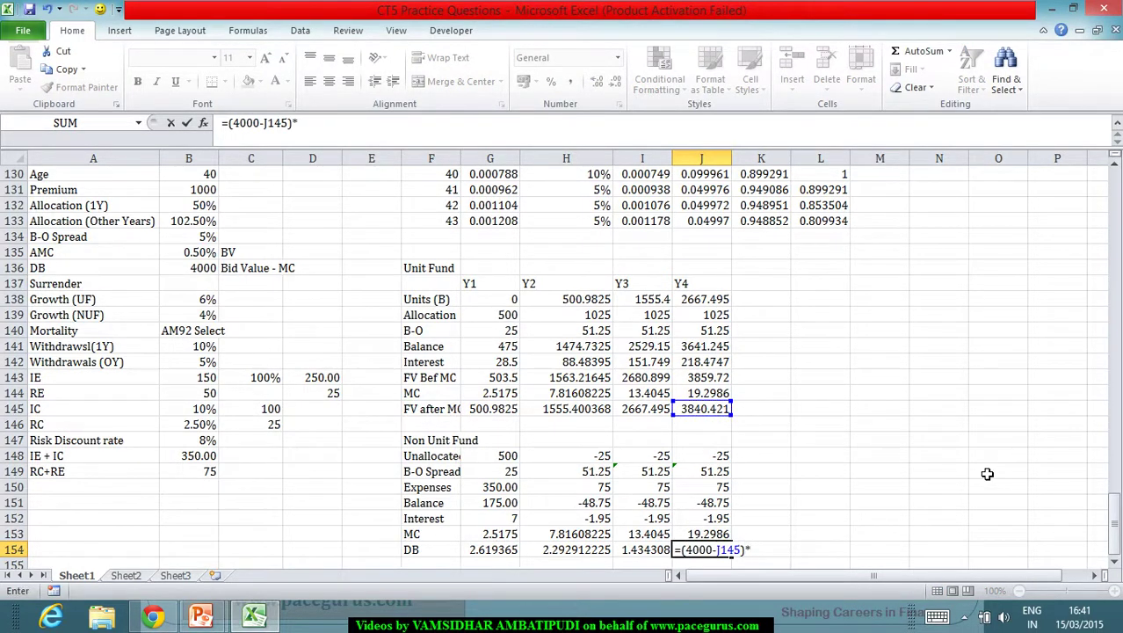
pyautogui.scroll(1, 784, 313)
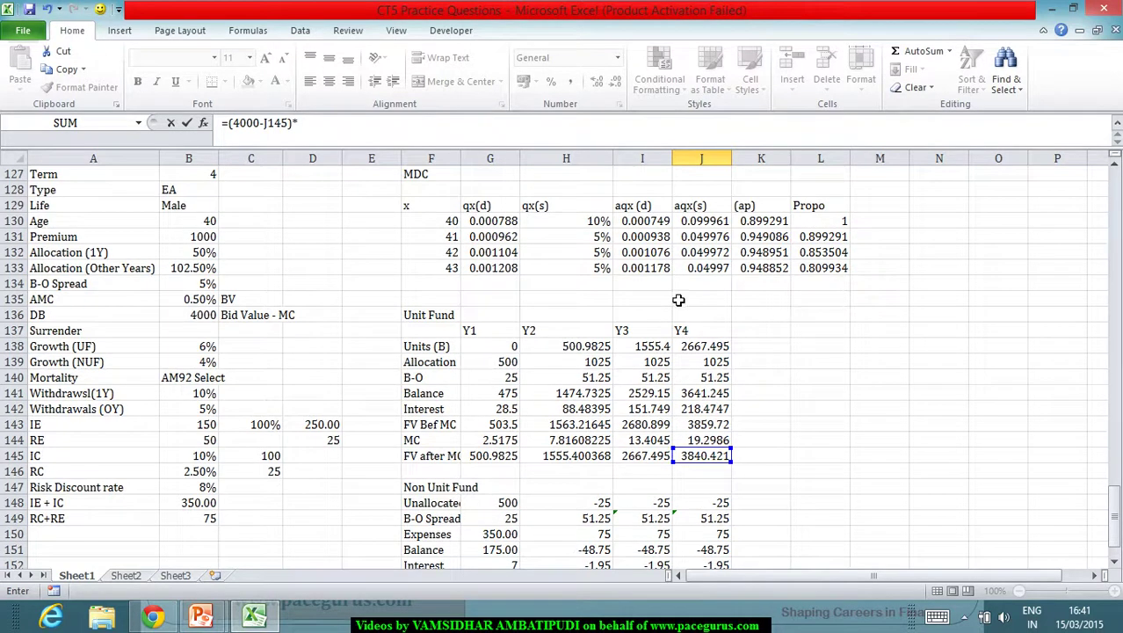
pyautogui.click(652, 270)
pyautogui.press('Return')
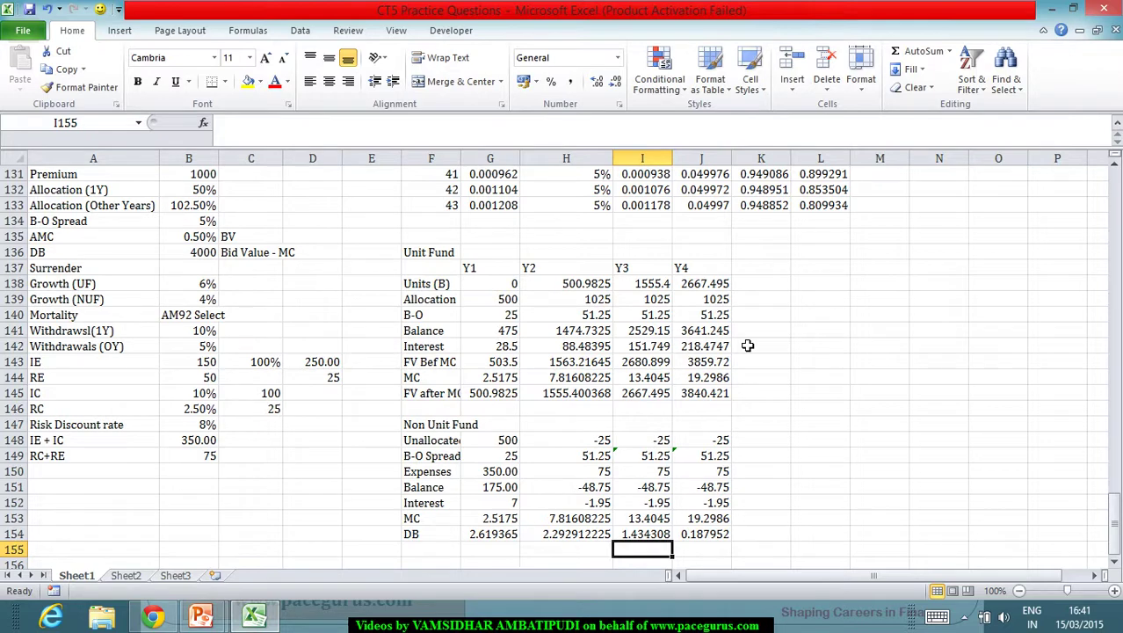
# Add a CF row in row 155 with =G151+G152+G153-G154 for Y1, and copy the formula across to Y4
pyautogui.click(438, 552)
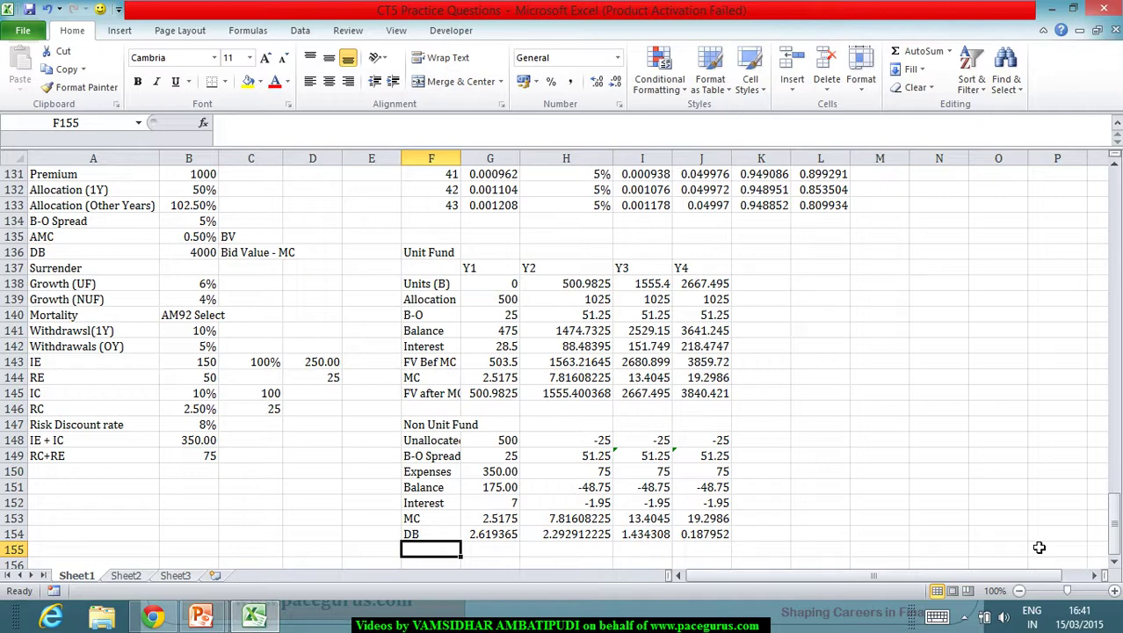
pyautogui.write('CF')
pyautogui.press('Tab')
pyautogui.write('=')
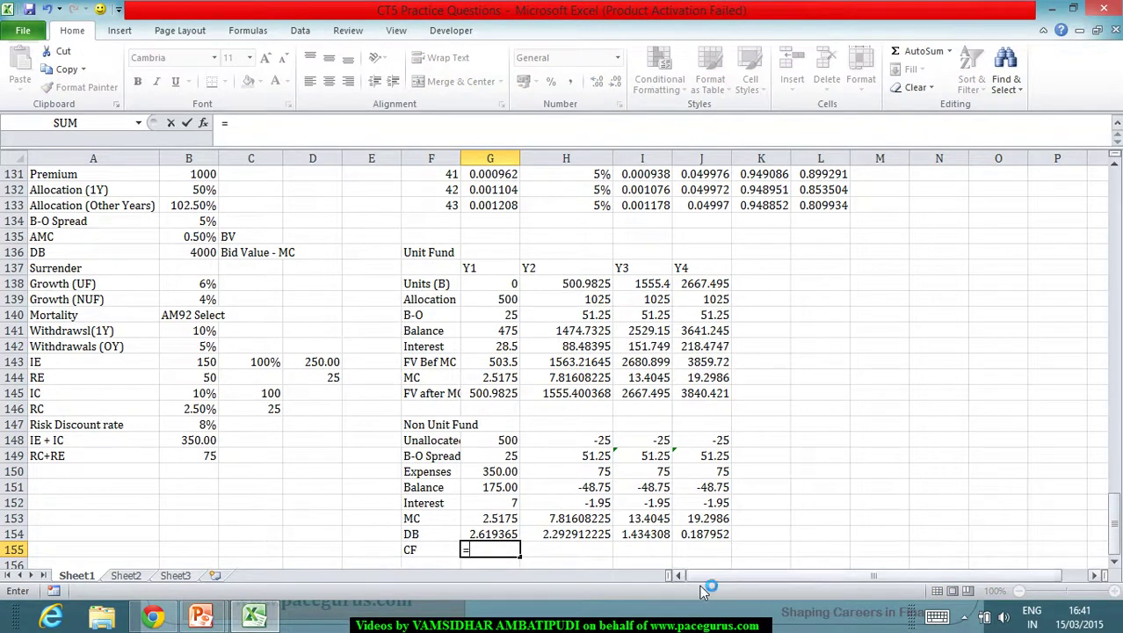
pyautogui.click(512, 491)
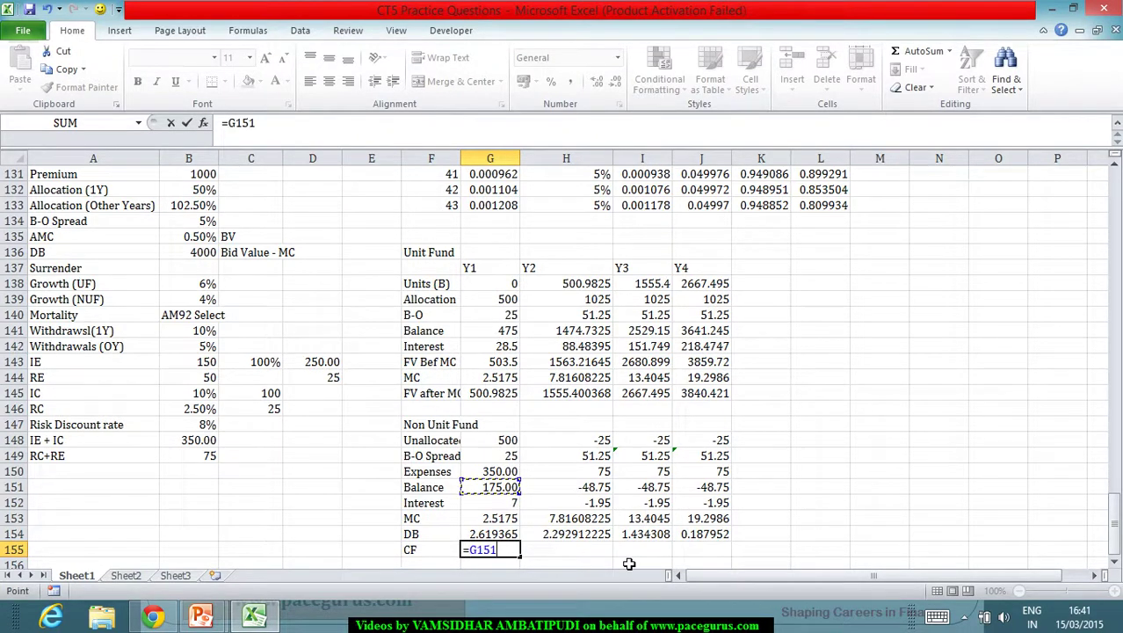
pyautogui.write('+')
pyautogui.click(505, 505)
pyautogui.write('+')
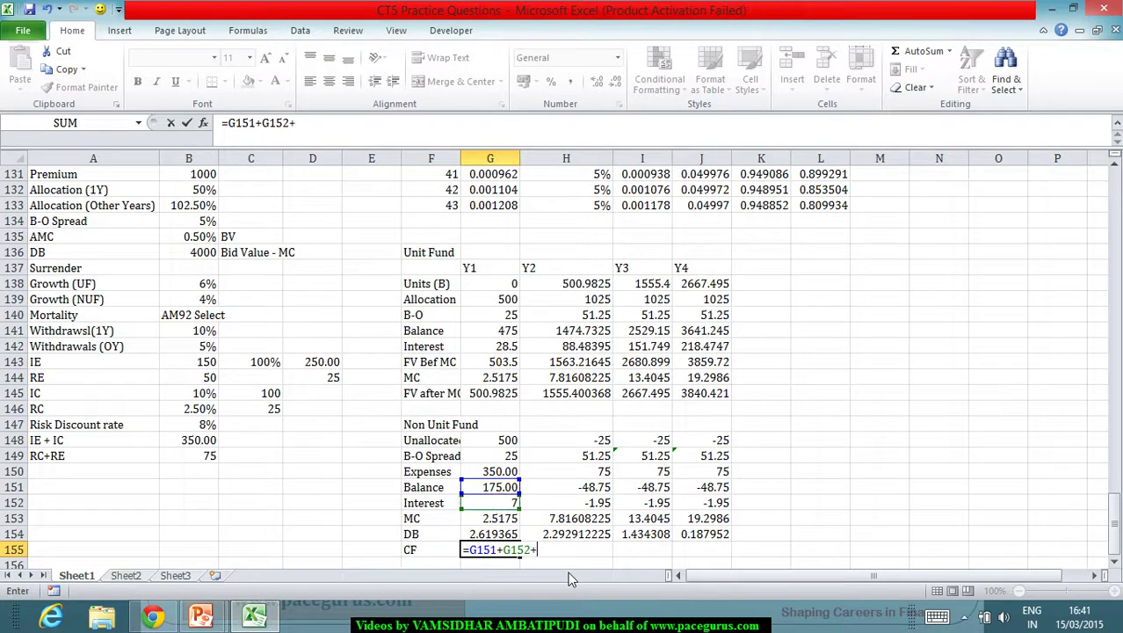
pyautogui.click(497, 519)
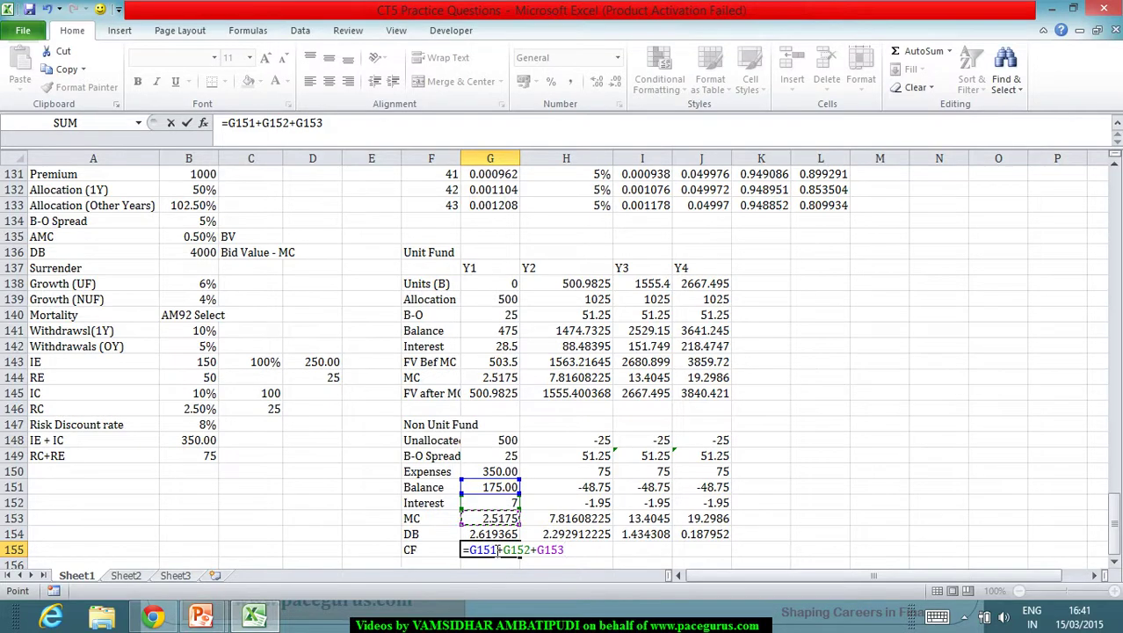
pyautogui.write('-')
pyautogui.click(498, 534)
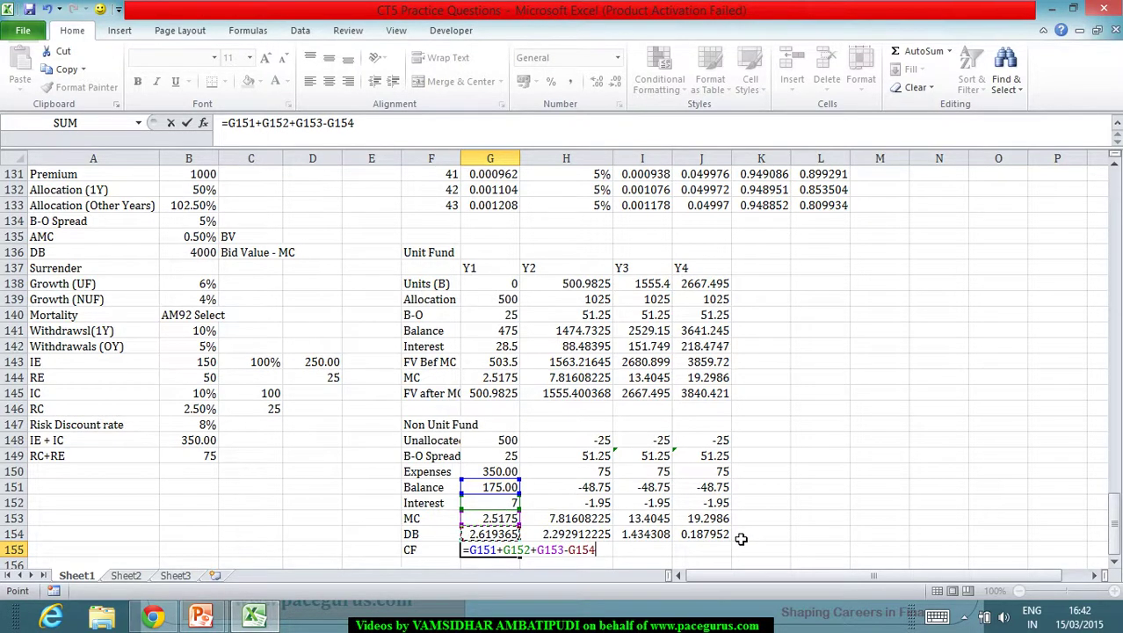
pyautogui.press('Return')
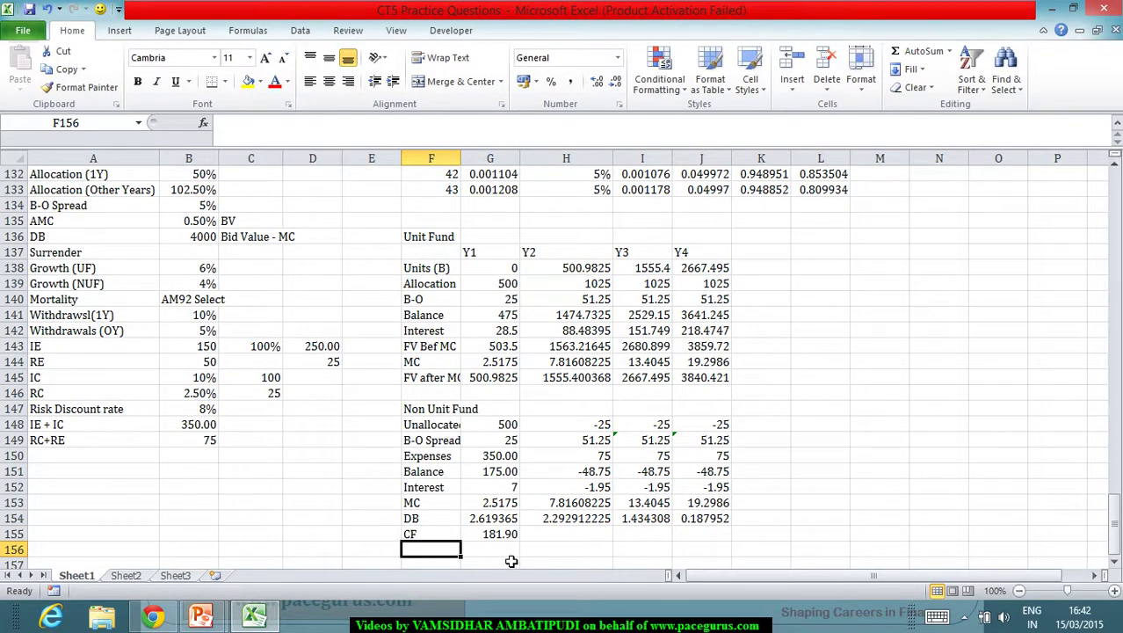
pyautogui.click(509, 534)
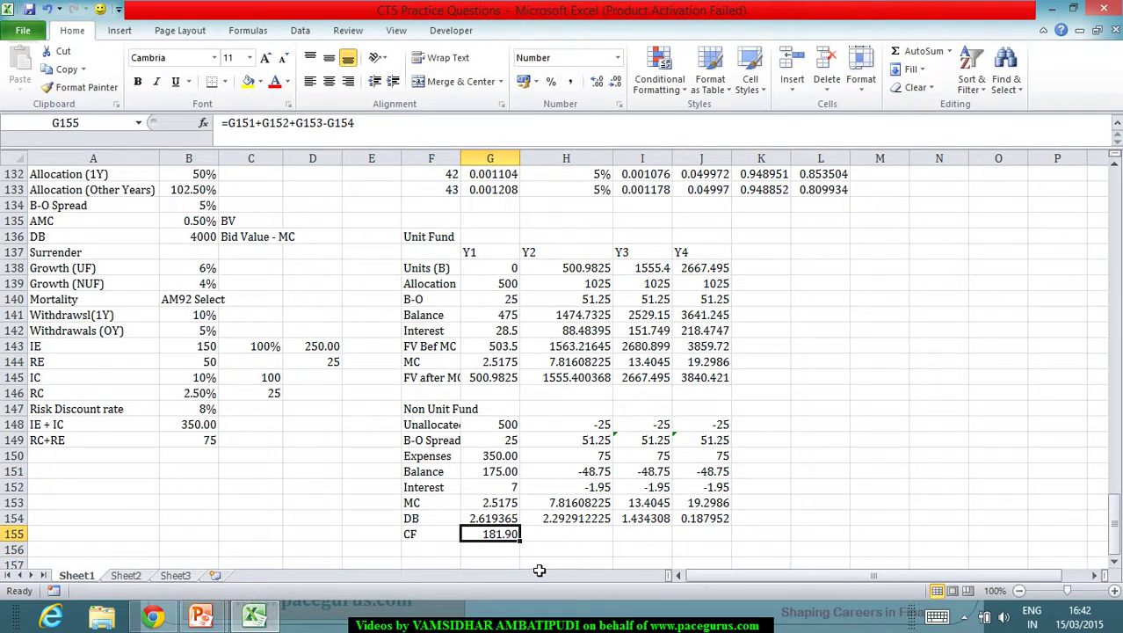
pyautogui.moveTo(522, 544); pyautogui.dragTo(708, 552)
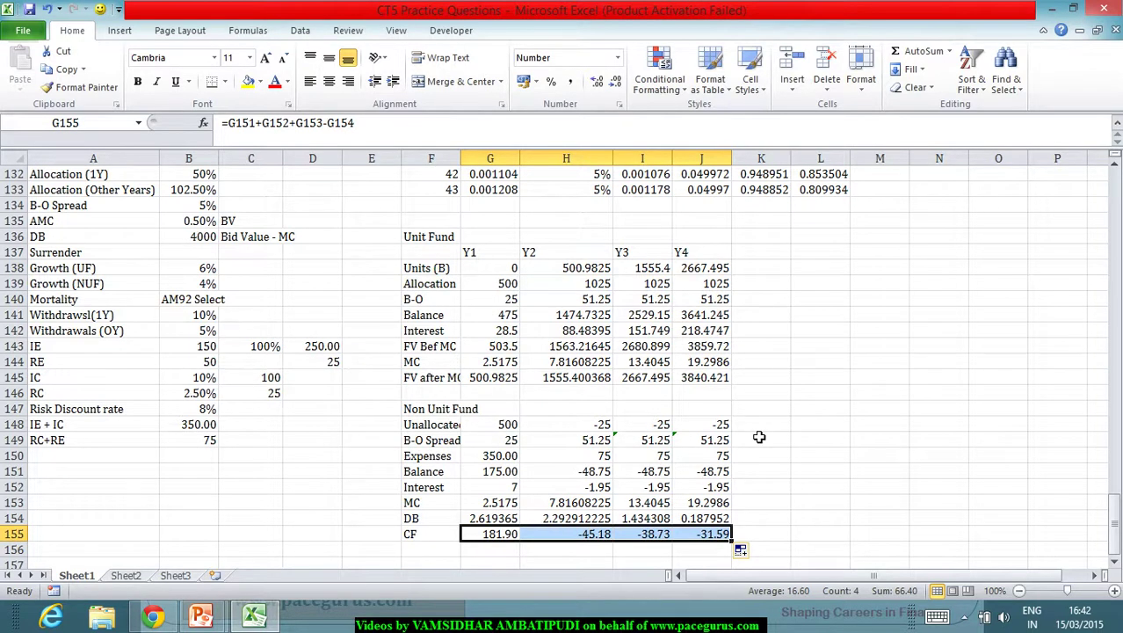
# Label cell F156 "Prob (Inforce)" for the row beneath the cash flows
pyautogui.scroll(-1, 760, 436)
pyautogui.click(431, 507)
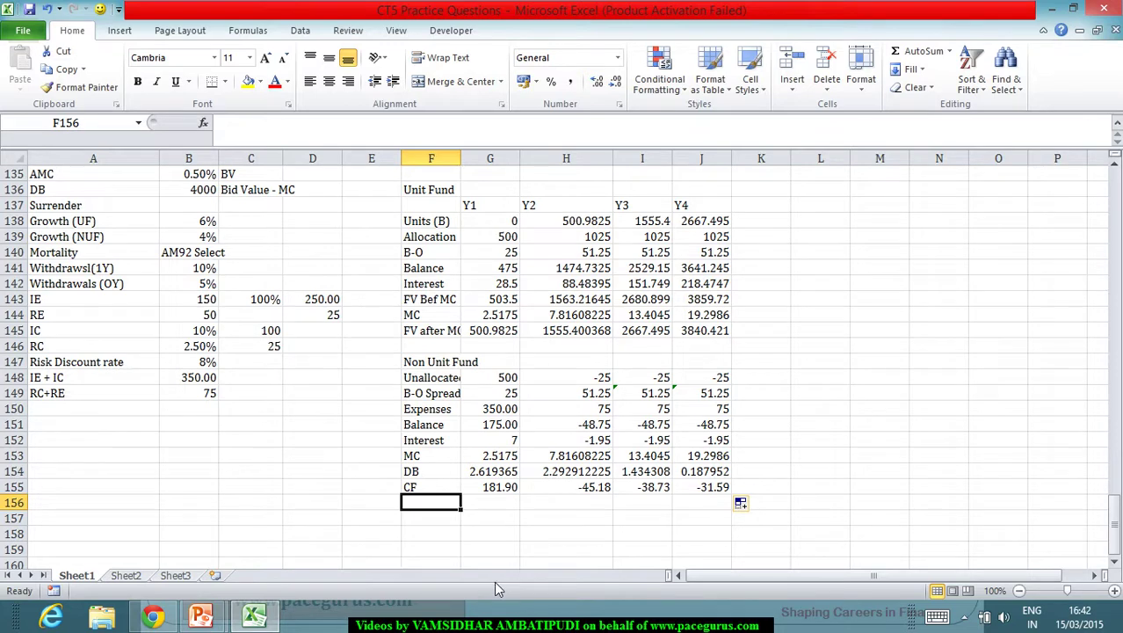
pyautogui.write('Prob ')
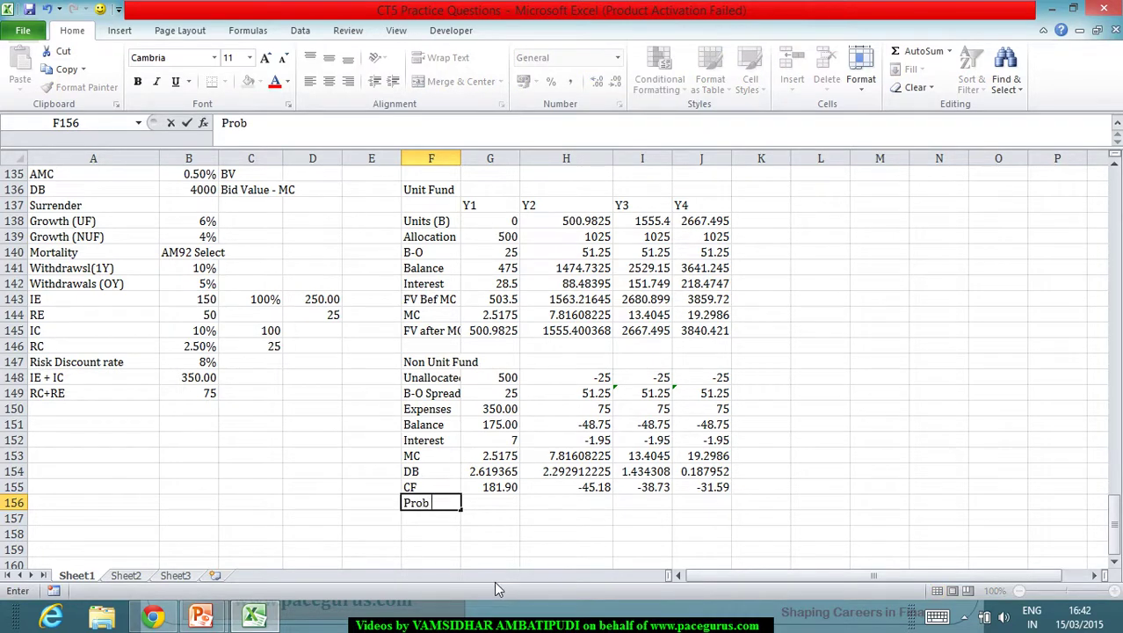
pyautogui.write('(Inforce')
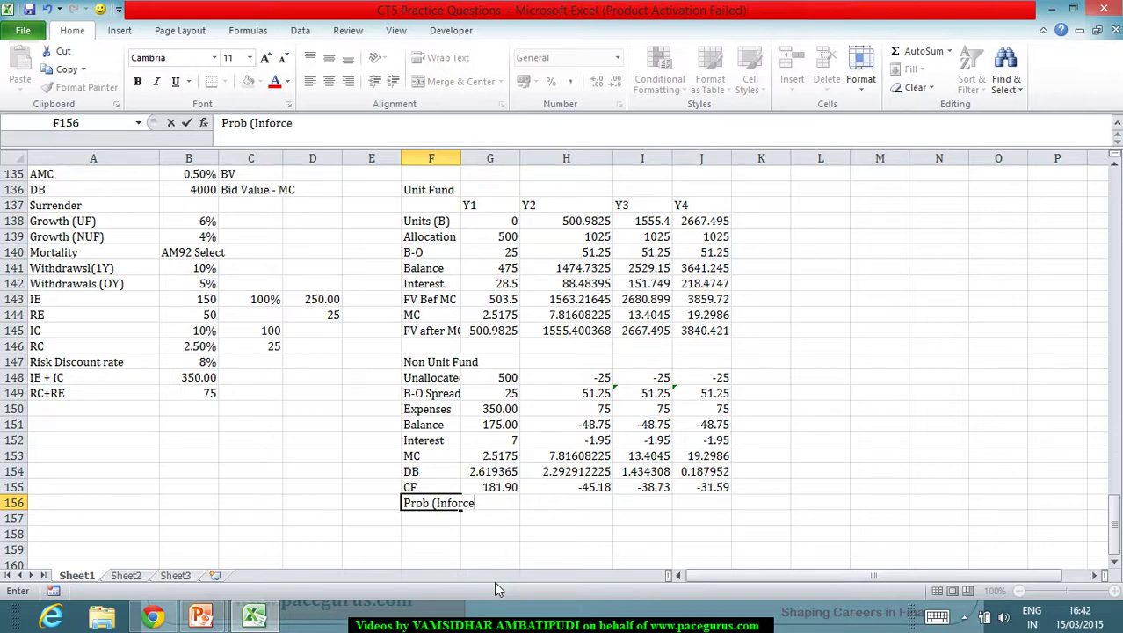
pyautogui.write(')')
pyautogui.press('Tab')
pyautogui.write('=')
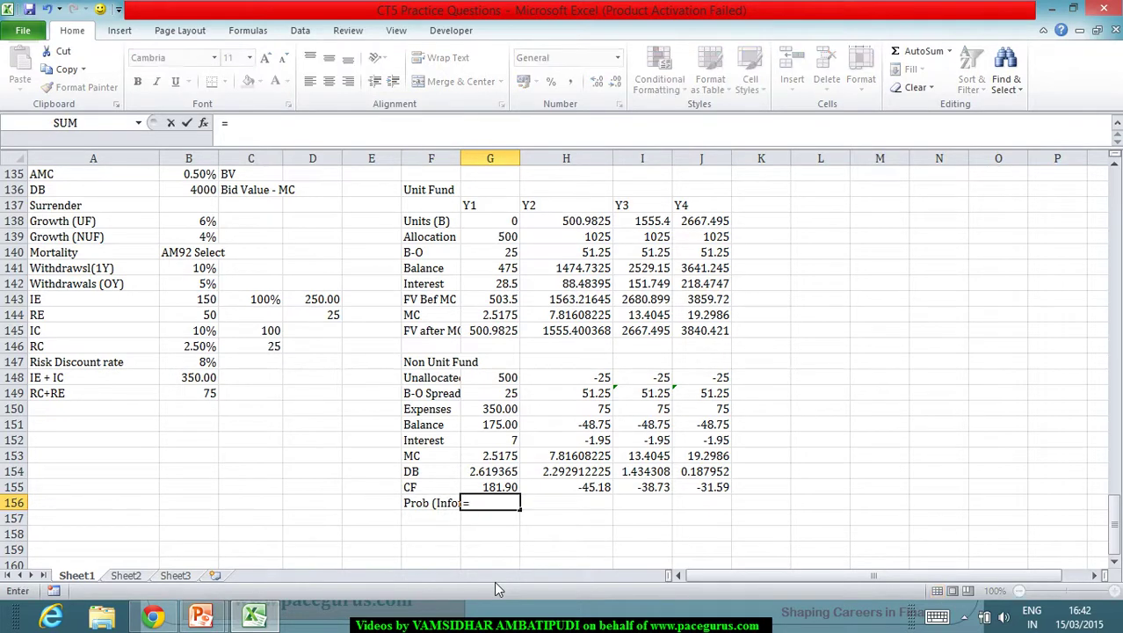
pyautogui.press('Escape')
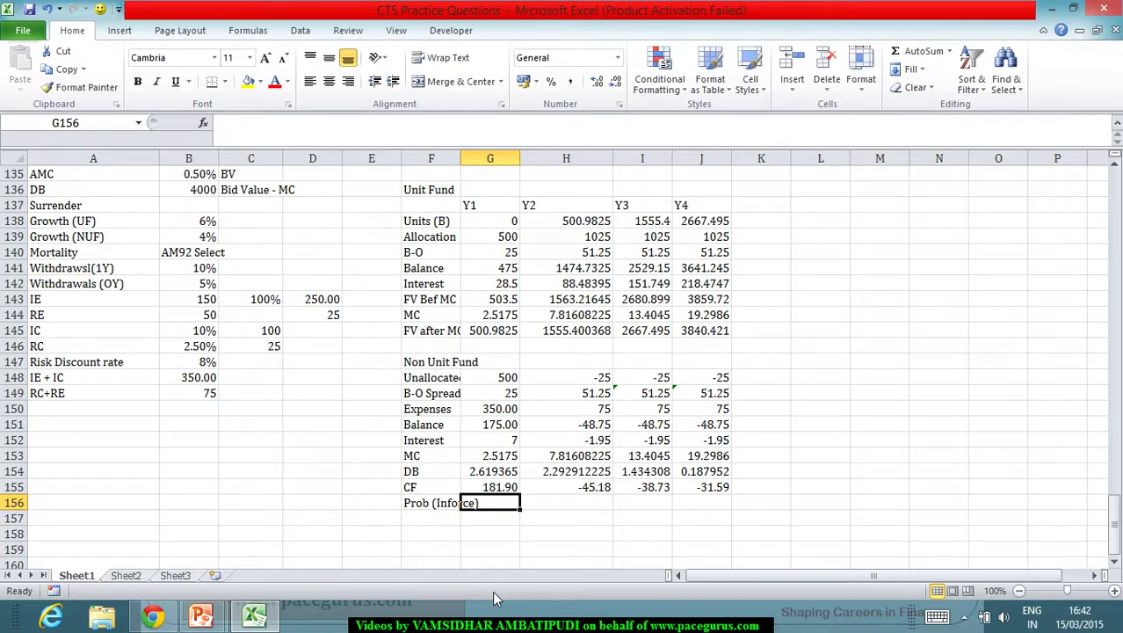
# Fill G156:J156 with the array formula =TRANSPOSE(L130:L133) to bring in the Propo values from the decrement table
pyautogui.scroll(3, 635, 385)
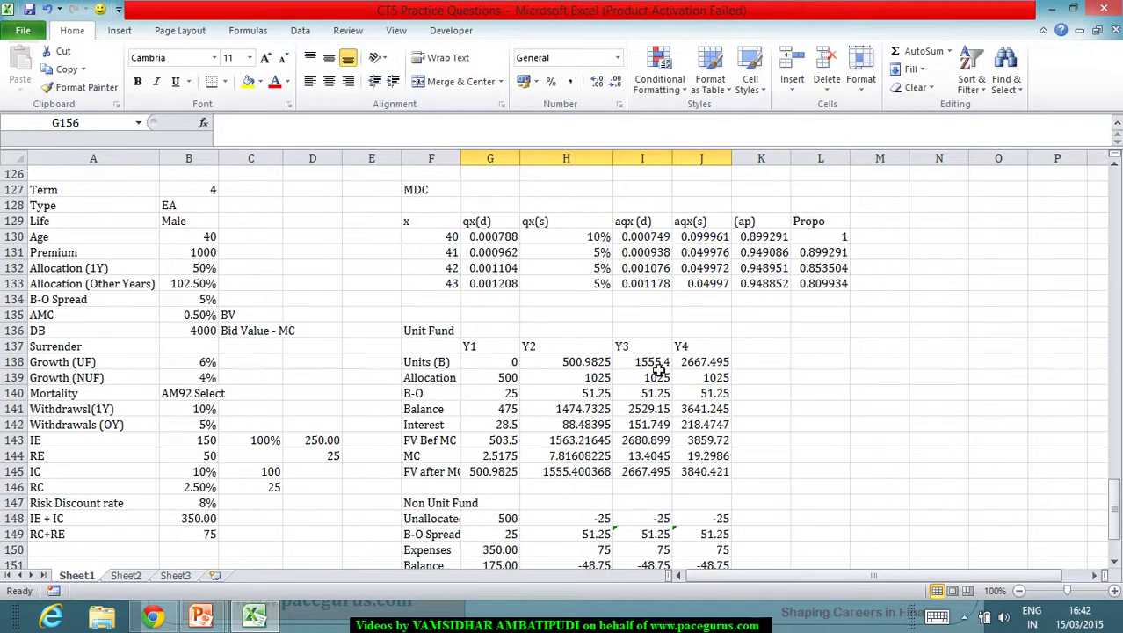
pyautogui.hotkey('shift', 'Right')
pyautogui.hotkey('shift', 'Right')
pyautogui.hotkey('shift', 'Right')
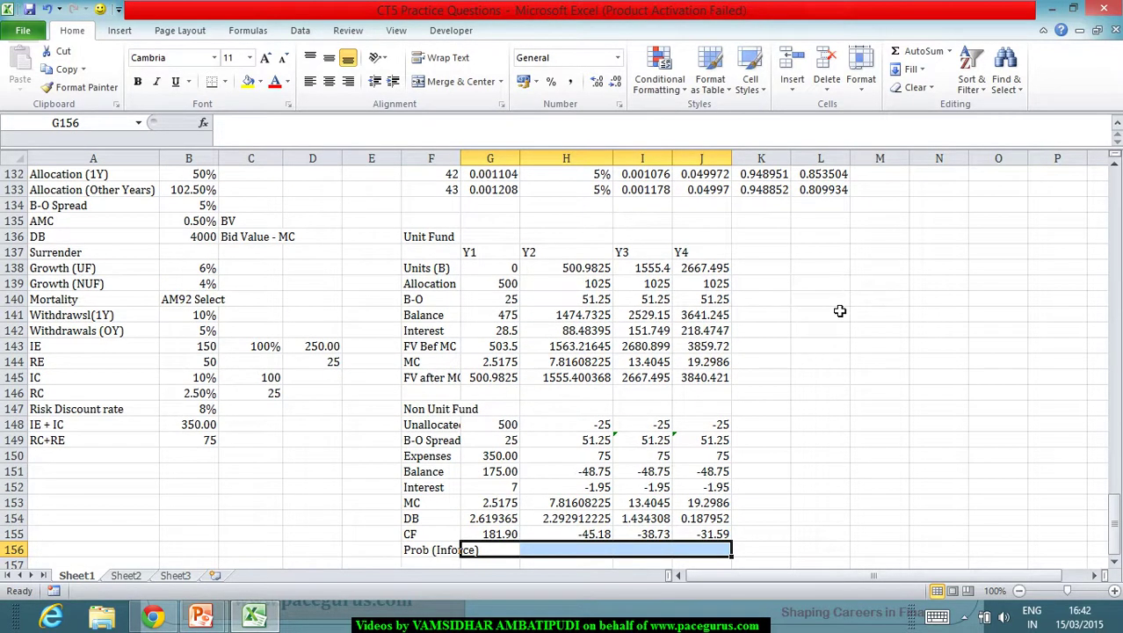
pyautogui.write('=tra')
pyautogui.press('Tab')
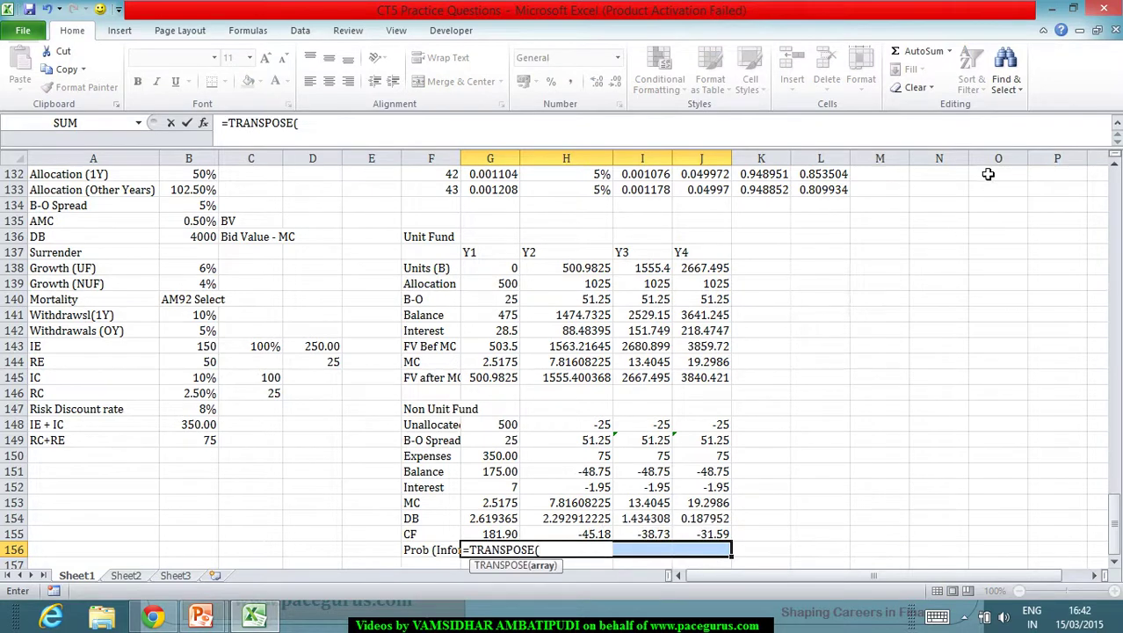
pyautogui.scroll(3, 879, 290)
pyautogui.moveTo(842, 283); pyautogui.dragTo(836, 343)
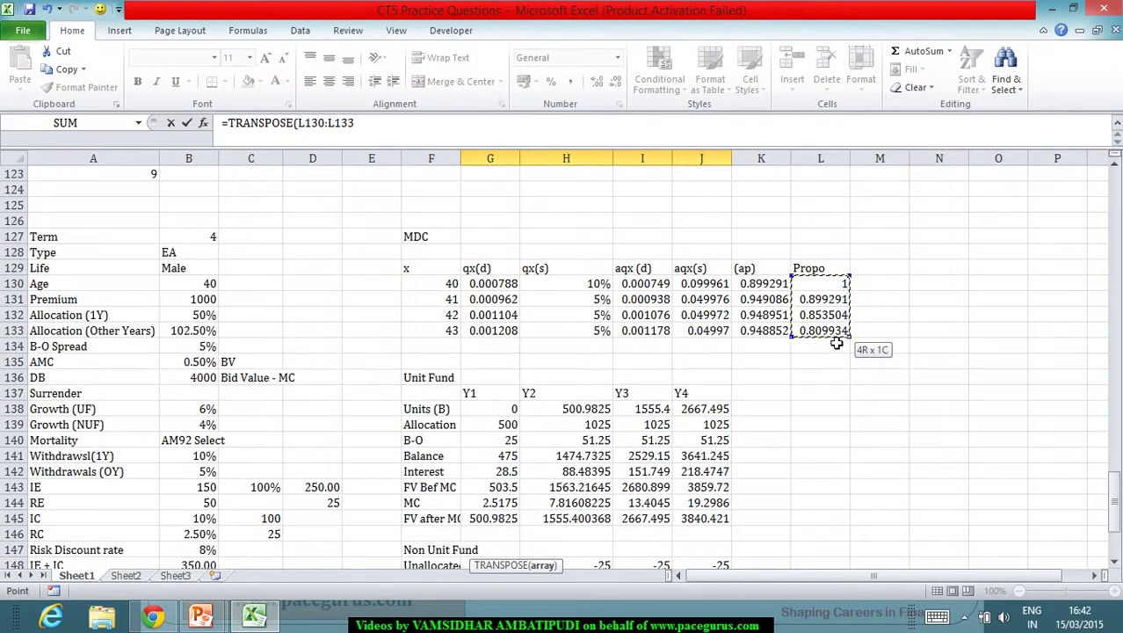
pyautogui.write(')')
pyautogui.hotkey('ctrl', 'shift', 'Return')
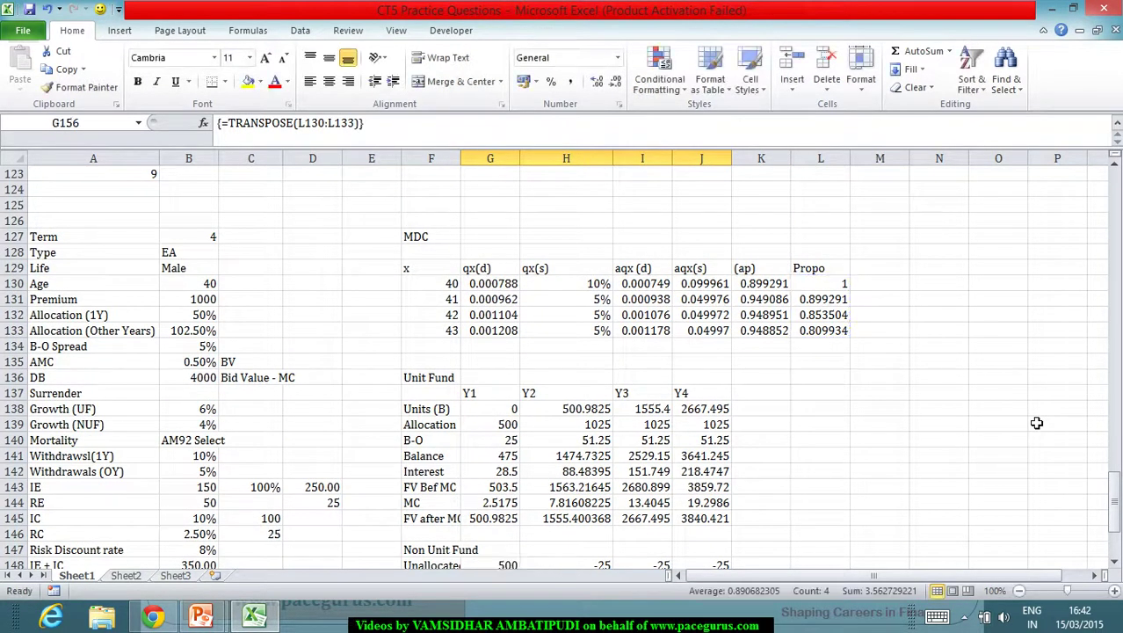
pyautogui.scroll(-5, 791, 453)
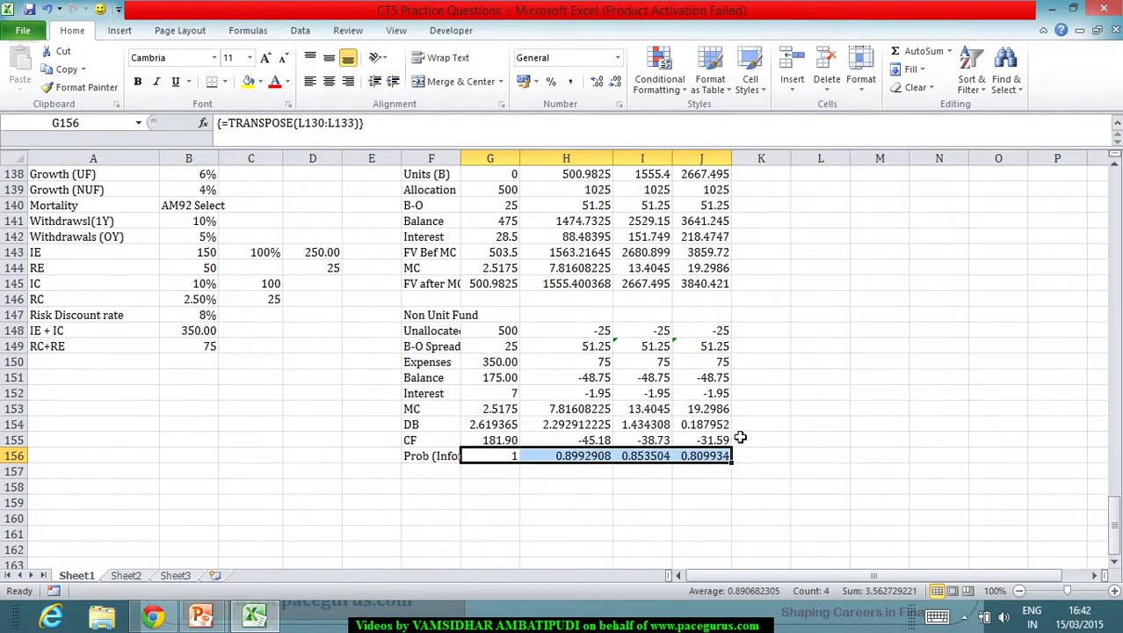
# Label cell F157 "Disc Factor" for the row beneath the in-force probabilities
pyautogui.click(576, 472)
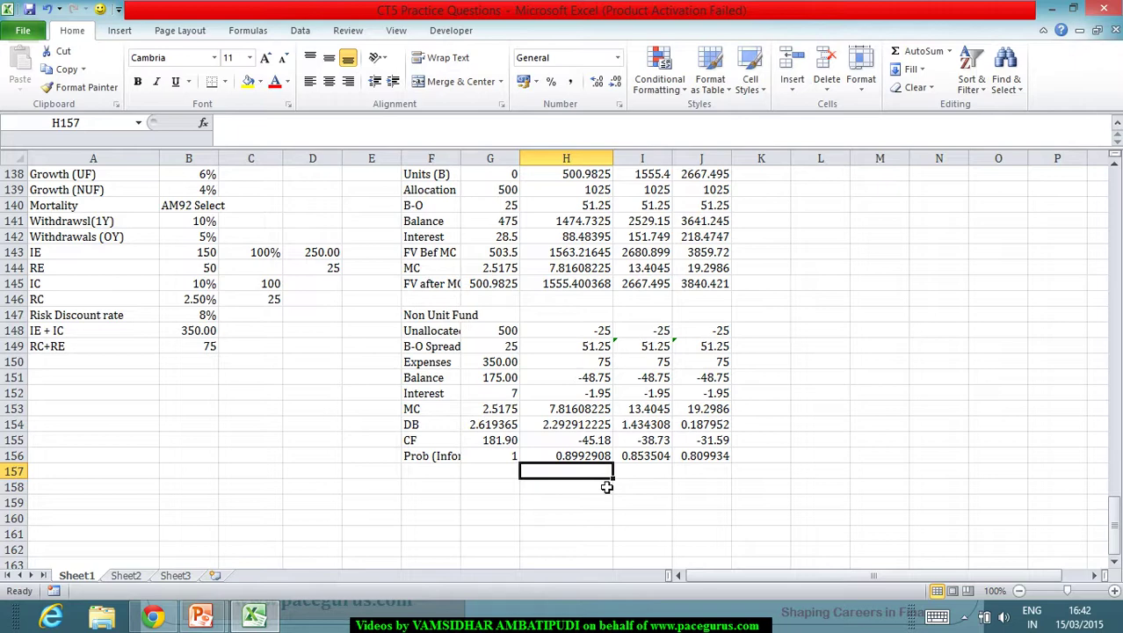
pyautogui.click(446, 477)
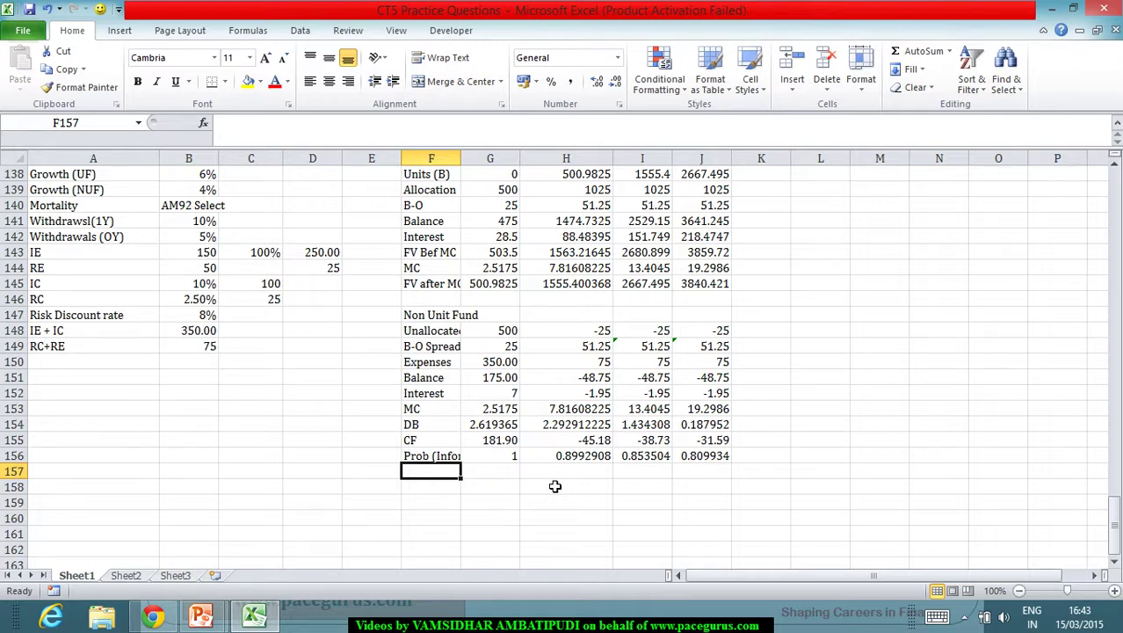
pyautogui.scroll(4, 555, 486)
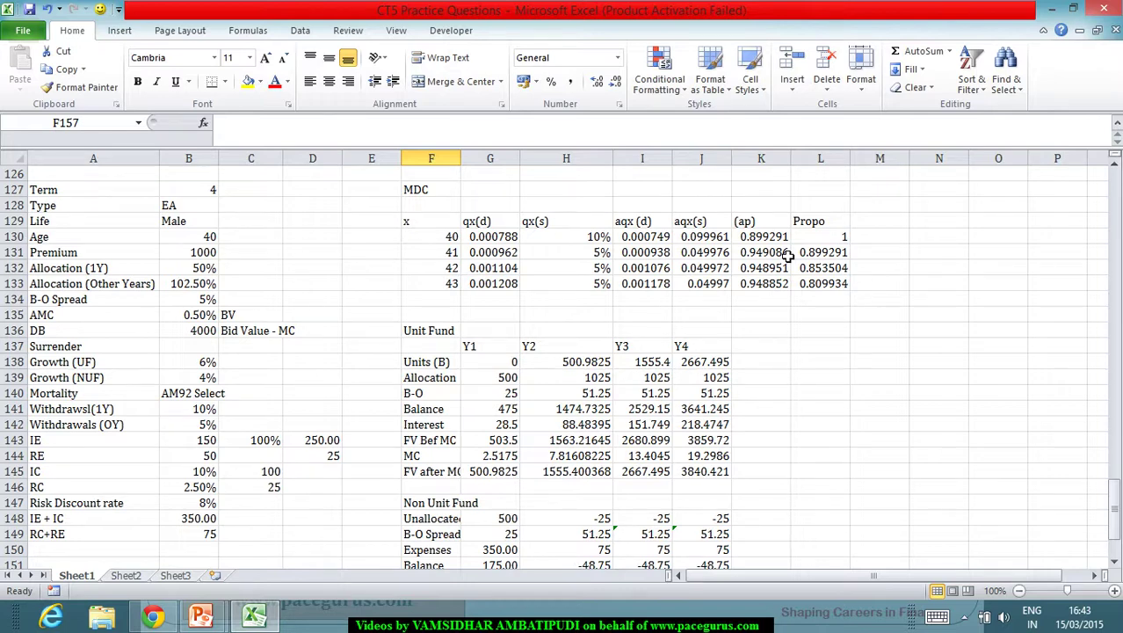
pyautogui.scroll(-4, 789, 255)
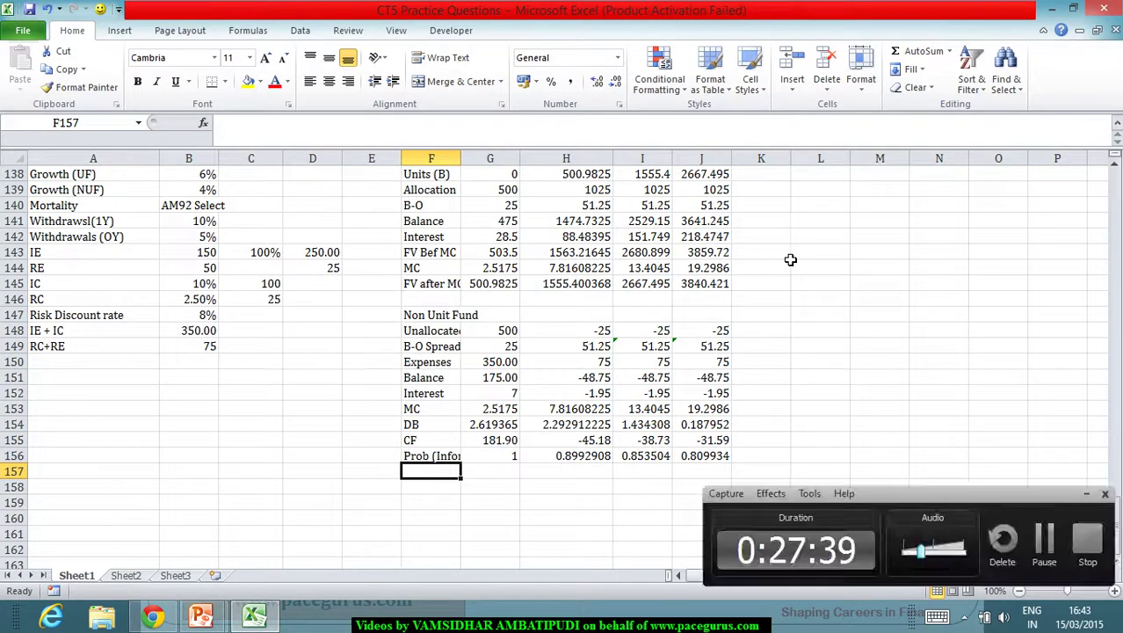
pyautogui.write('Disc')
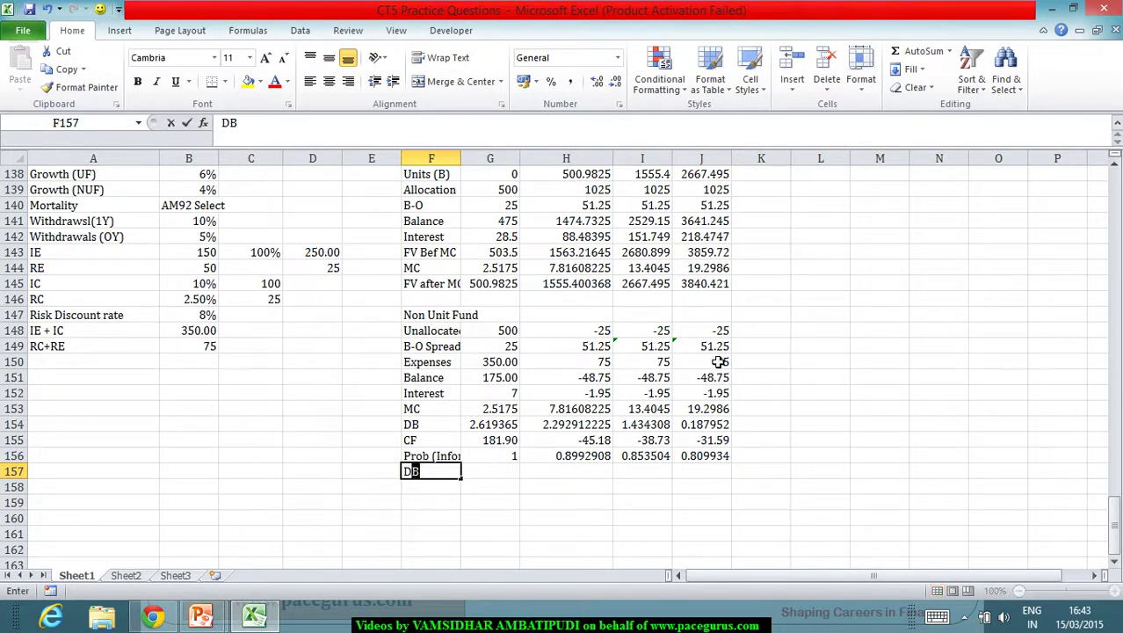
pyautogui.write(' Factor')
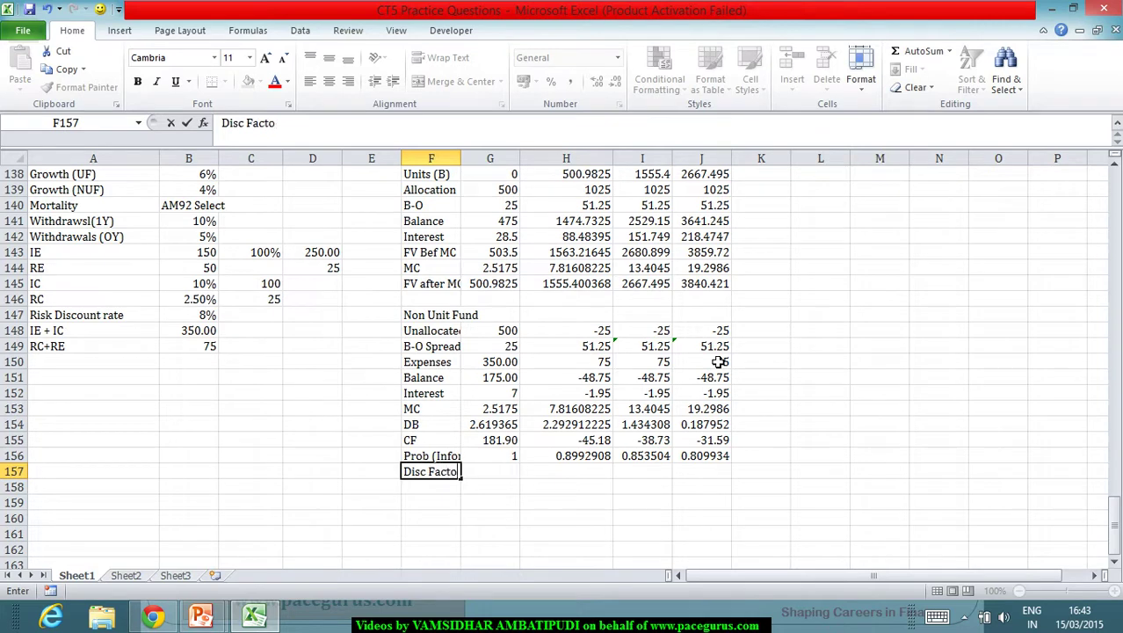
pyautogui.press('Tab')
# Enter the Y1 discount factor in G157 as =1/(1+B147), using the risk discount rate
pyautogui.write('=')
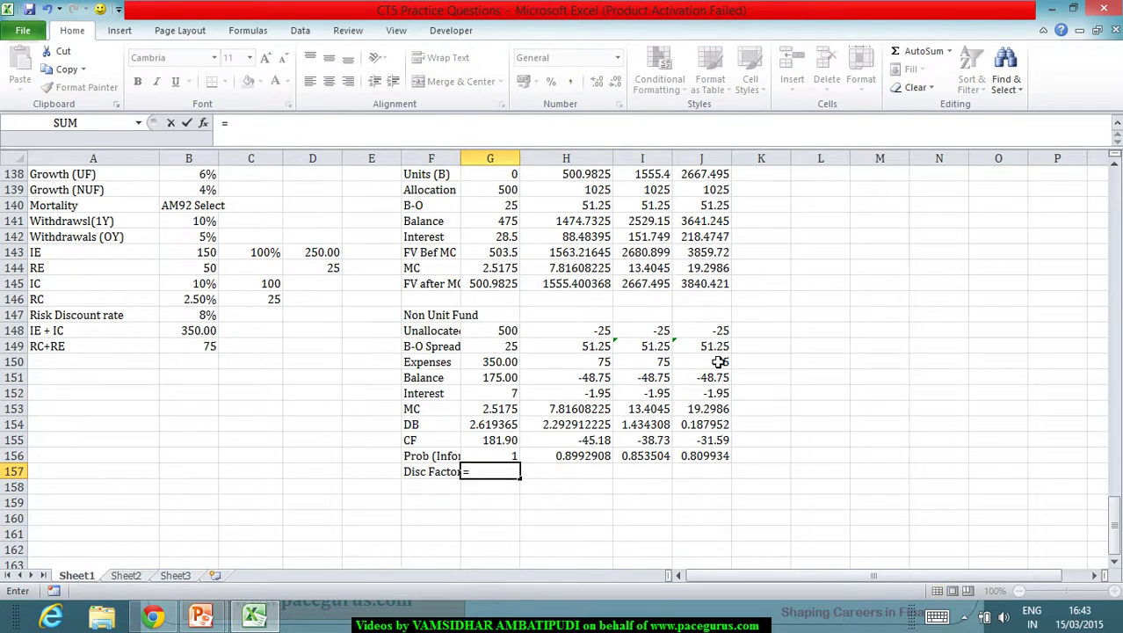
pyautogui.write('1/(1+')
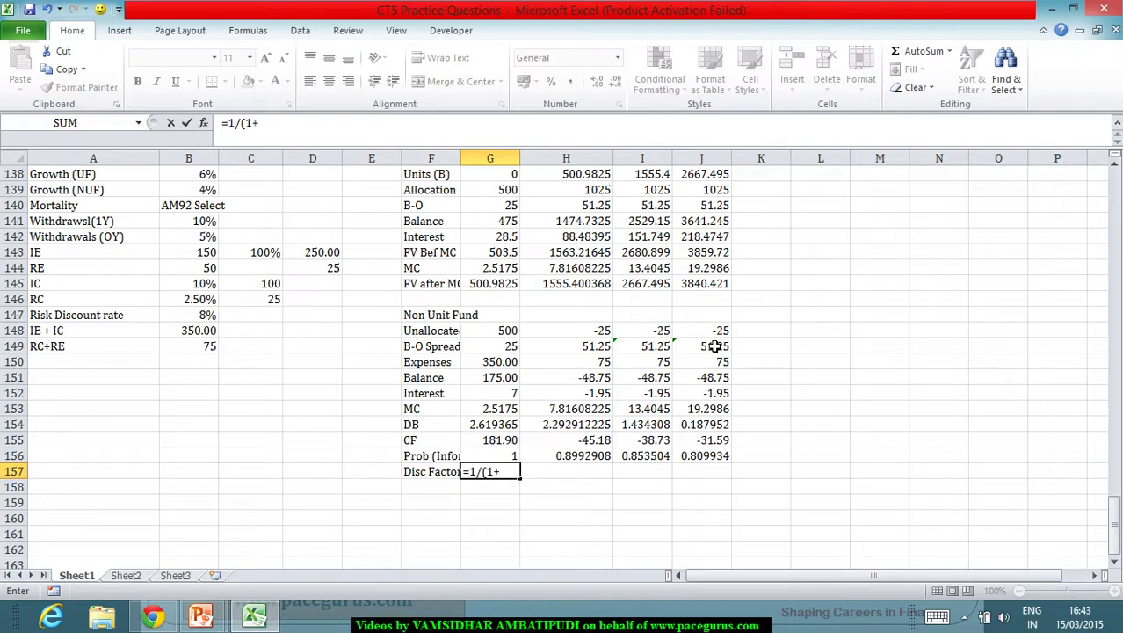
pyautogui.click(201, 315)
pyautogui.write(')^')
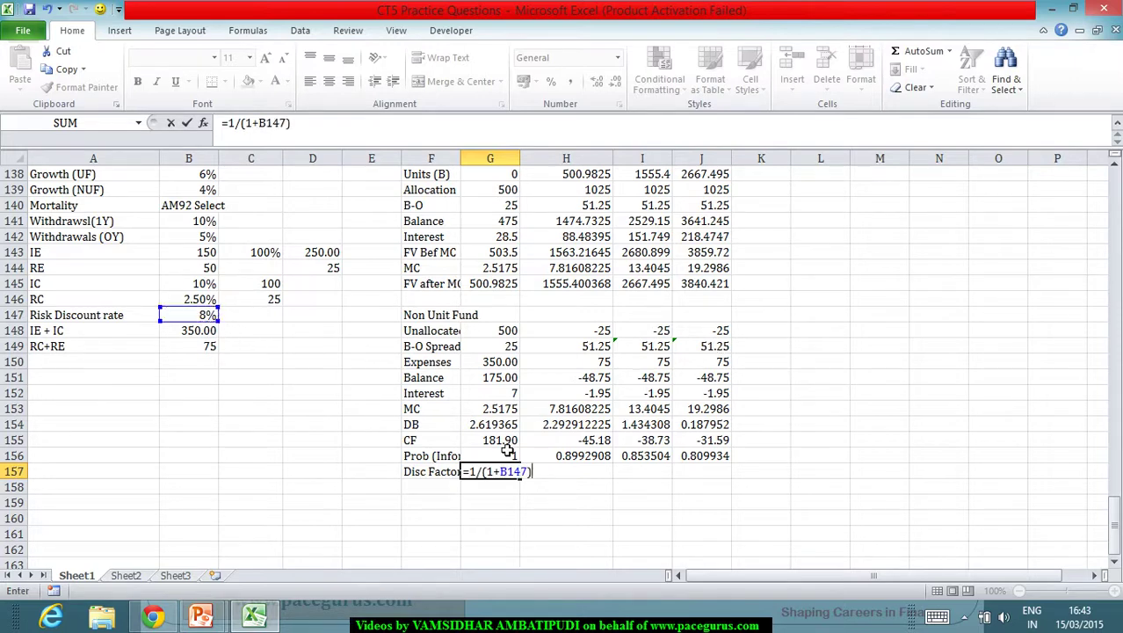
pyautogui.scroll(2, 508, 444)
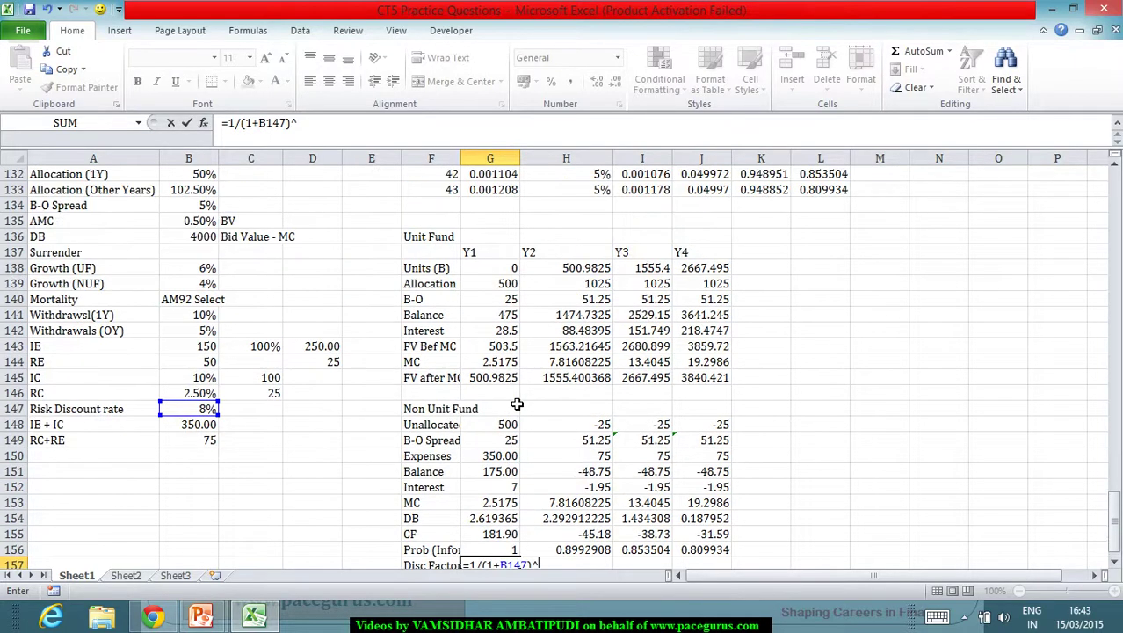
pyautogui.scroll(-3, 509, 325)
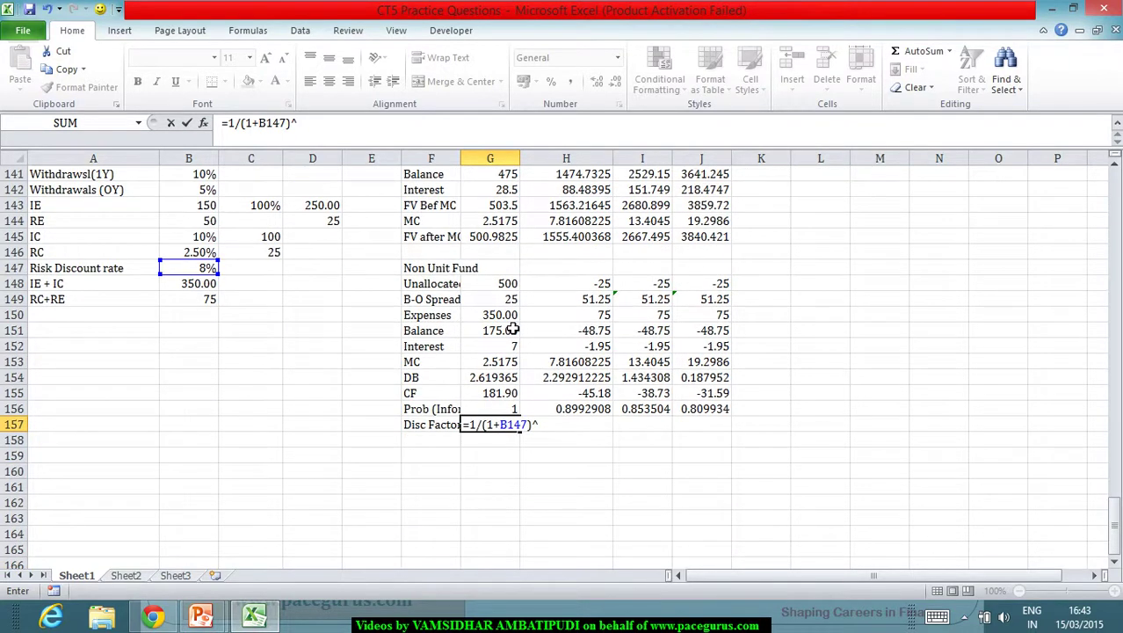
pyautogui.press('BackSpace')
pyautogui.press('Tab')
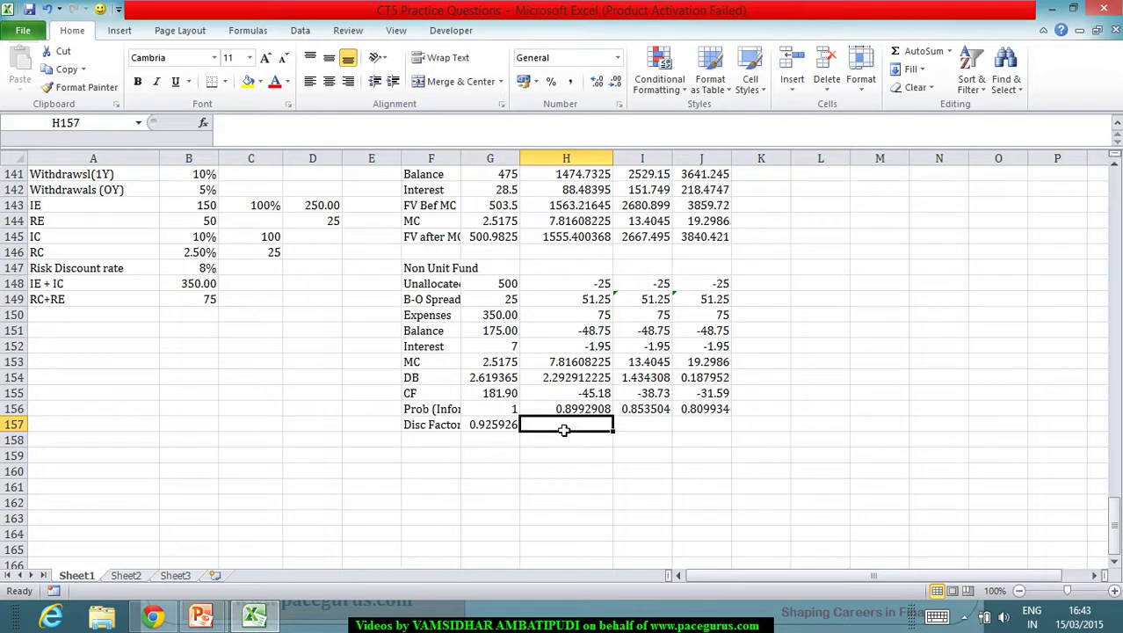
# Enter the Y2 discount factor in H157 as =G157/1.08
pyautogui.write('=')
pyautogui.click(482, 424)
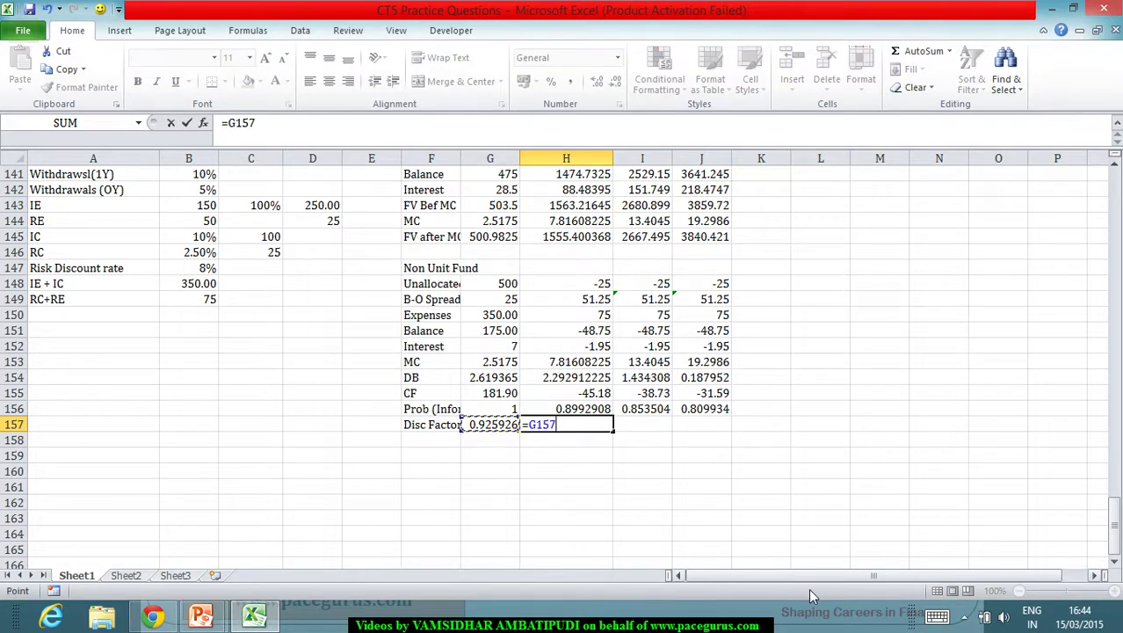
pyautogui.write('/1.08')
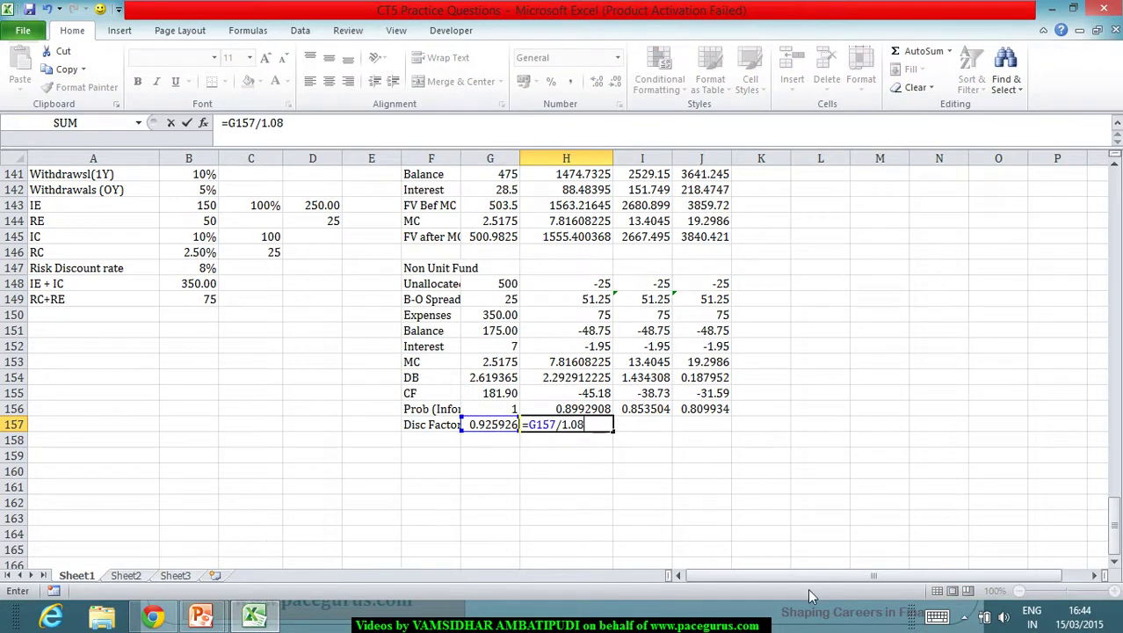
pyautogui.press('Tab')
pyautogui.click(595, 427)
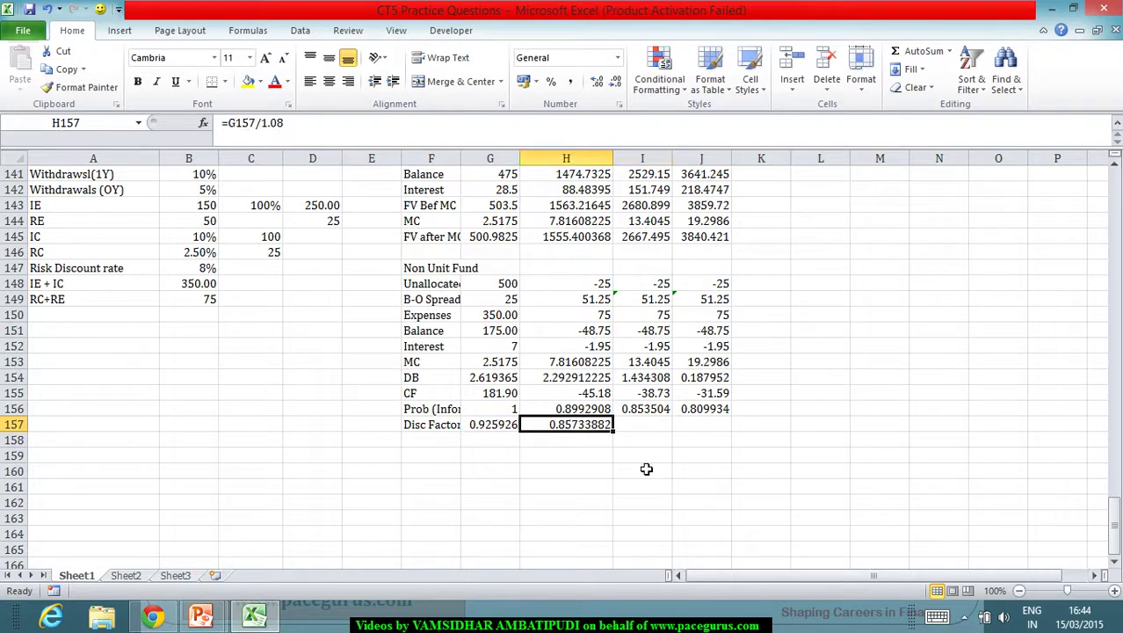
# Fill the Y2 discount factor formula across to J157 and label cell F158 "EPV"
pyautogui.moveTo(613, 431); pyautogui.dragTo(709, 440)
pyautogui.click(690, 459)
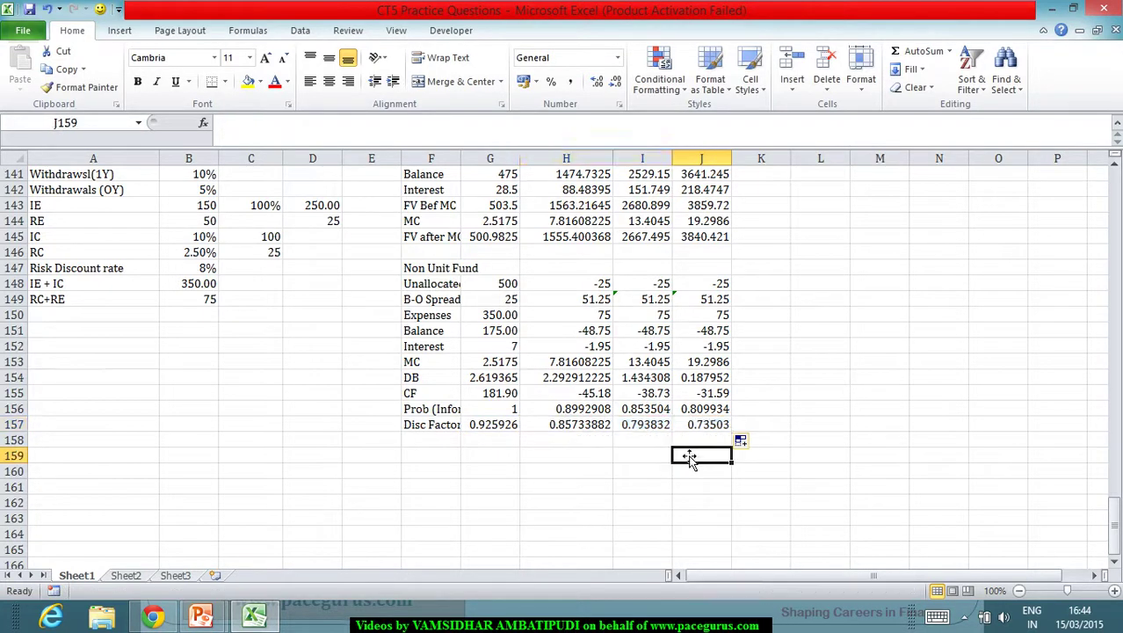
pyautogui.click(440, 446)
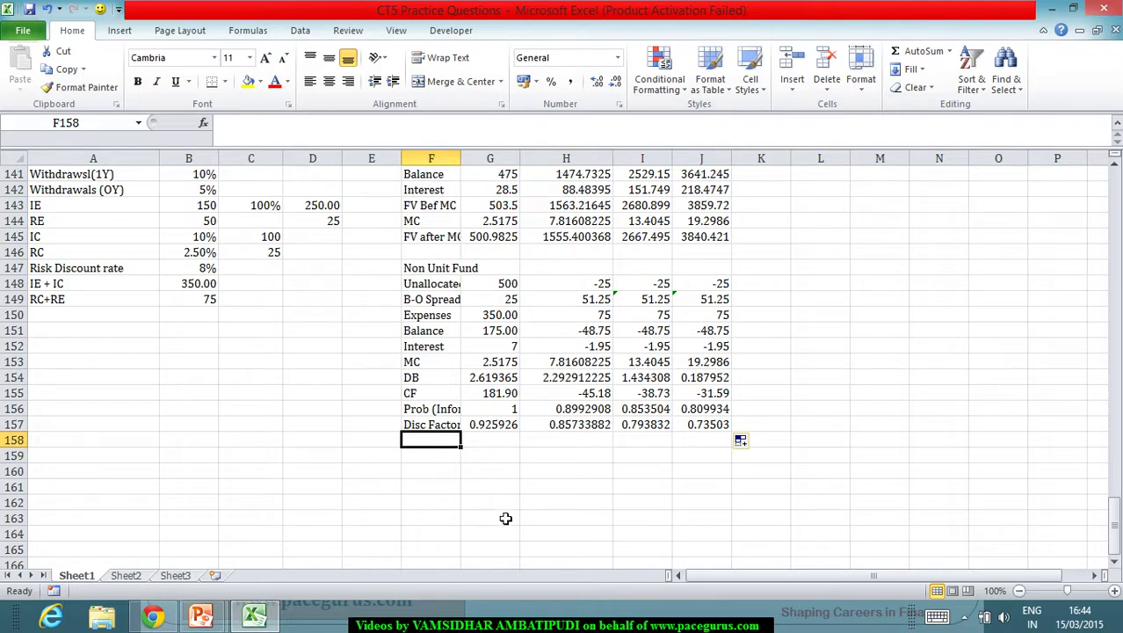
pyautogui.write('EPV')
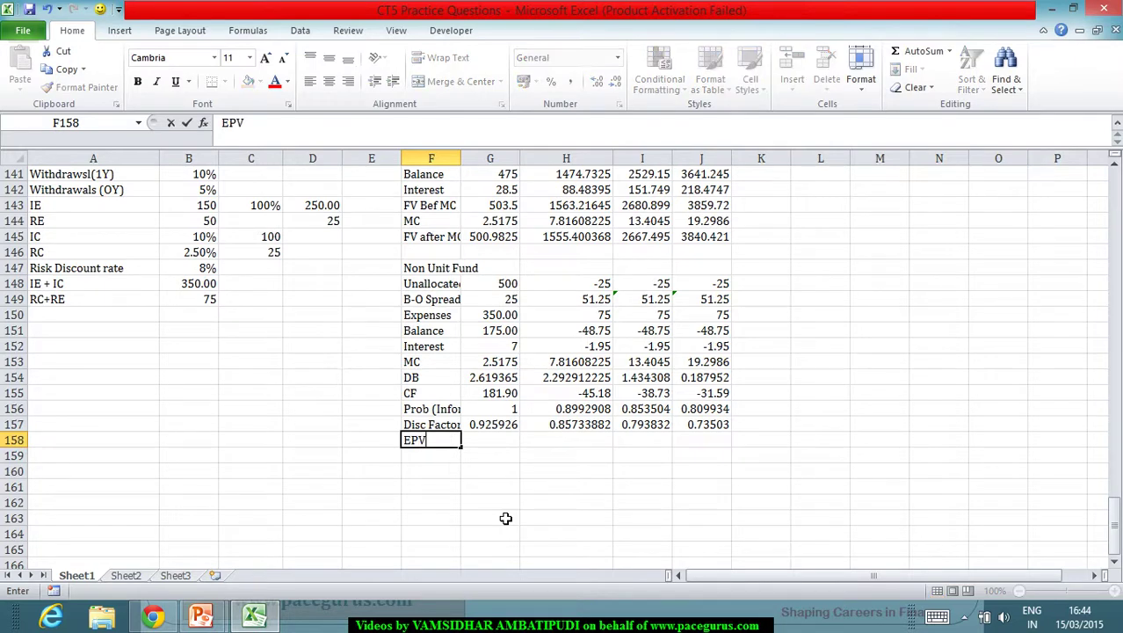
pyautogui.press('Tab')
# Enter =SUMPRODUCT(G155:J155,G156:J156,G157:J157) in G158 to combine cash flows, in-force probabilities and discount factors
pyautogui.write('=Sumpr')
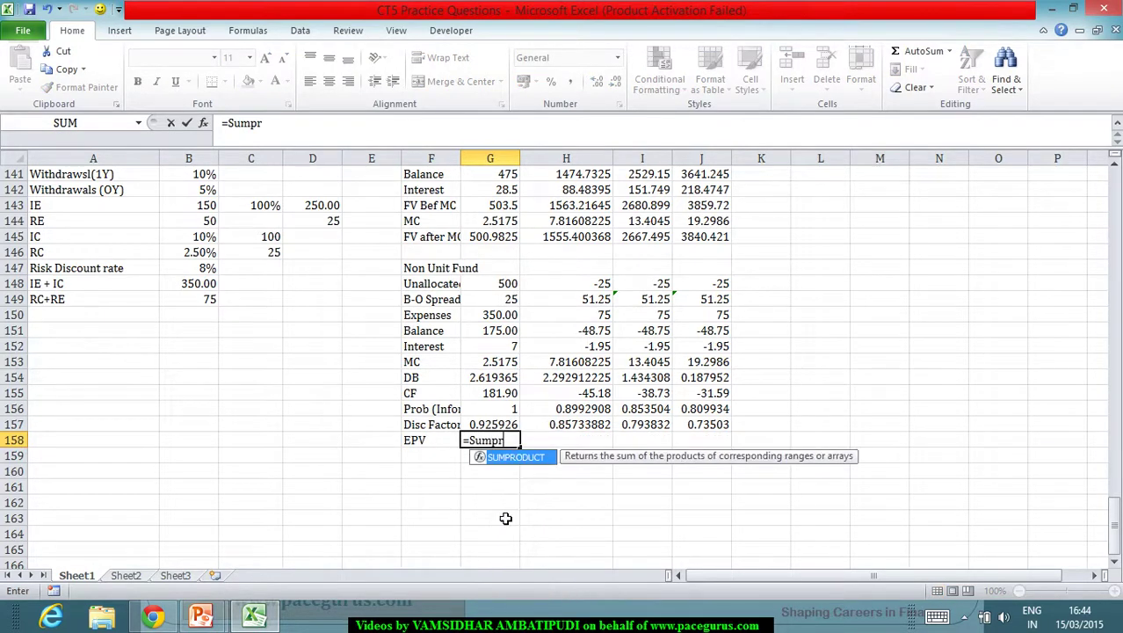
pyautogui.press('Tab')
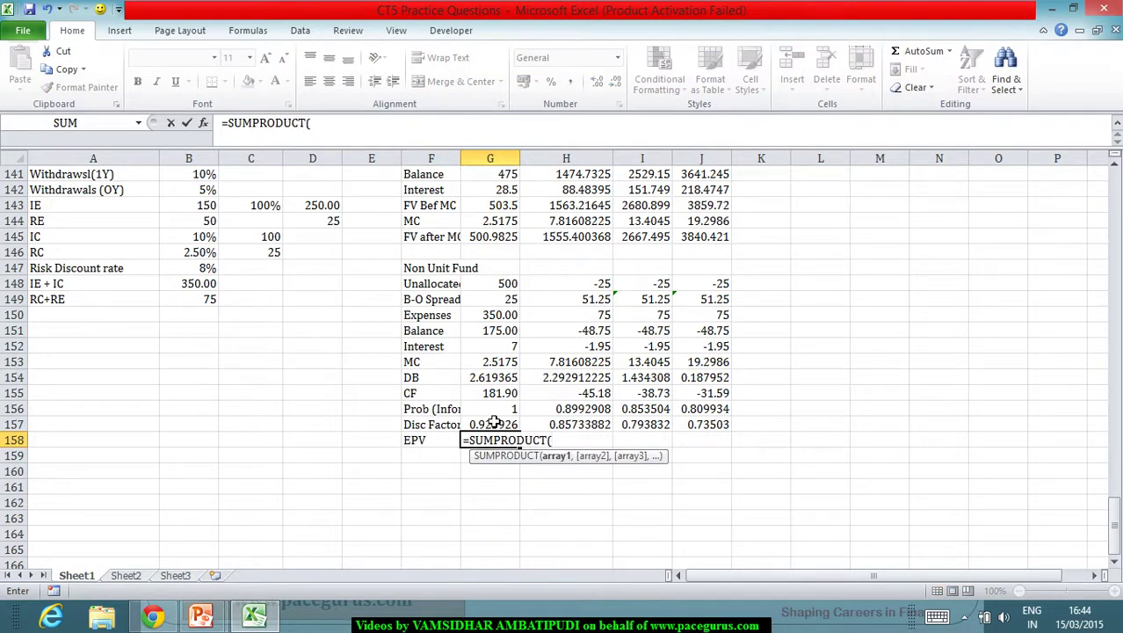
pyautogui.moveTo(497, 395); pyautogui.dragTo(694, 397)
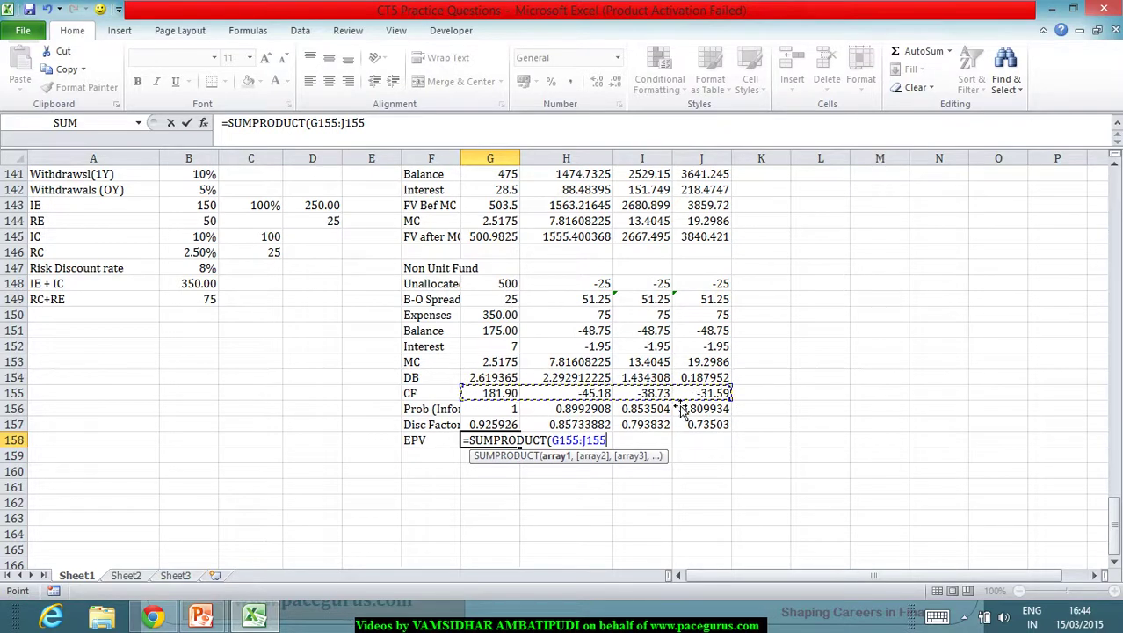
pyautogui.write(',')
pyautogui.moveTo(497, 409); pyautogui.dragTo(703, 410)
pyautogui.write(',')
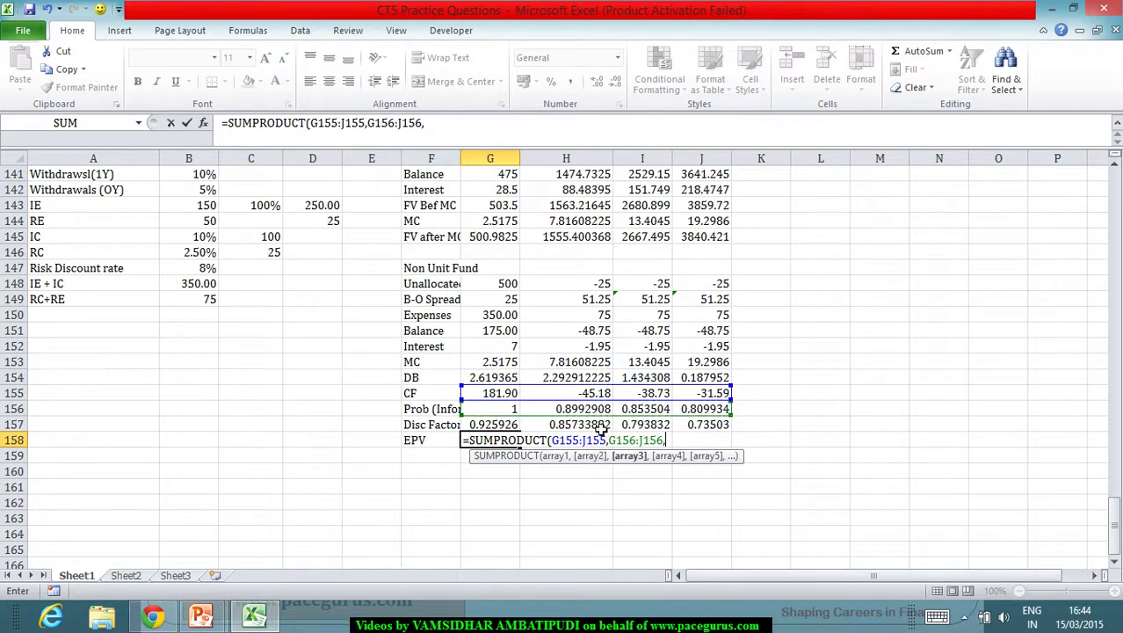
pyautogui.moveTo(508, 426); pyautogui.dragTo(697, 436)
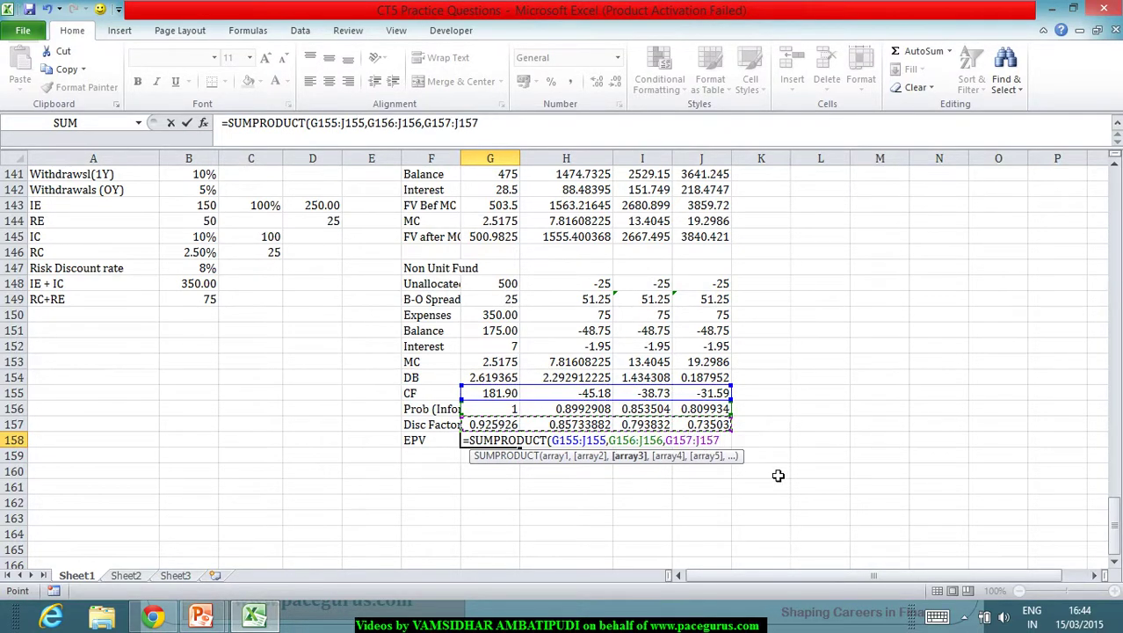
pyautogui.write(')')
pyautogui.press('Return')
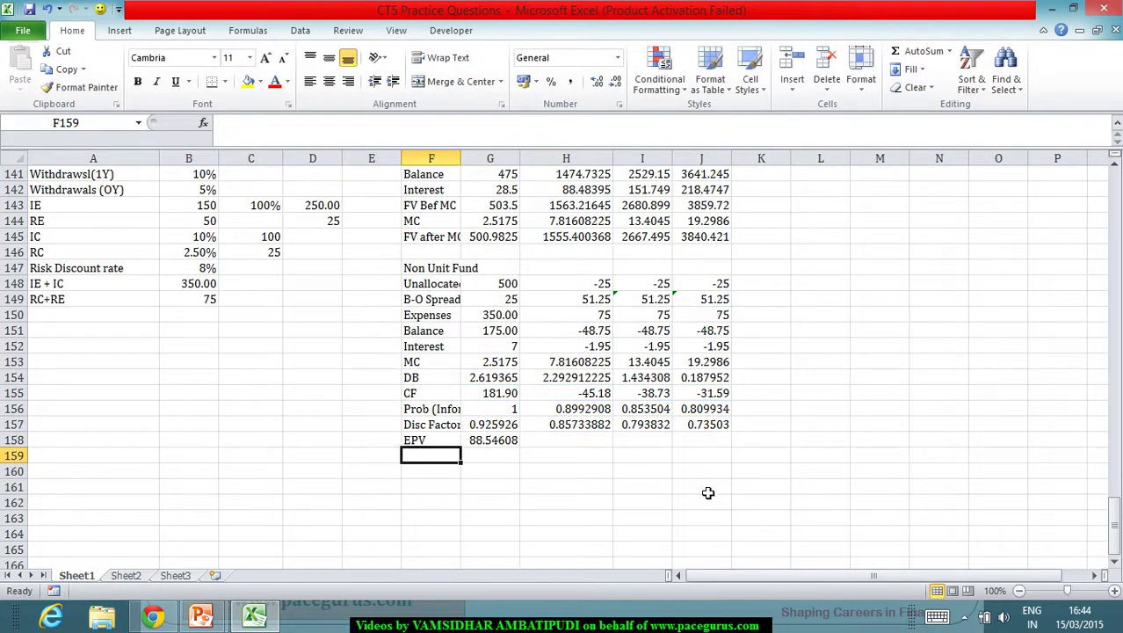
pyautogui.click(503, 441)
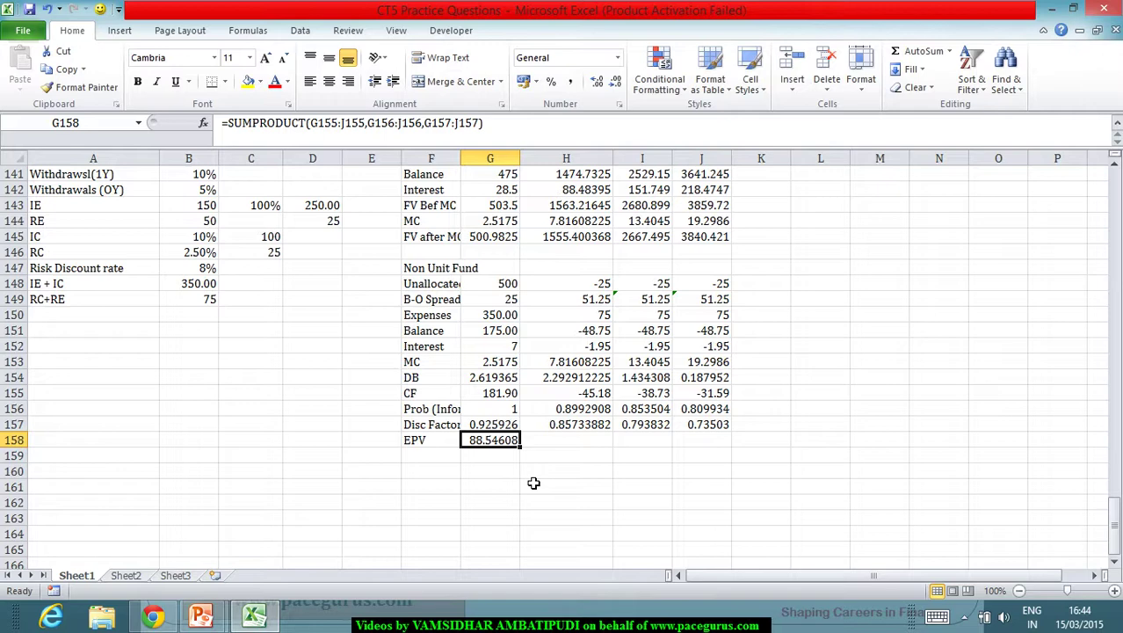
# Extend the label in F158 to read "EPV (Profit)"
pyautogui.doubleClick(450, 445)
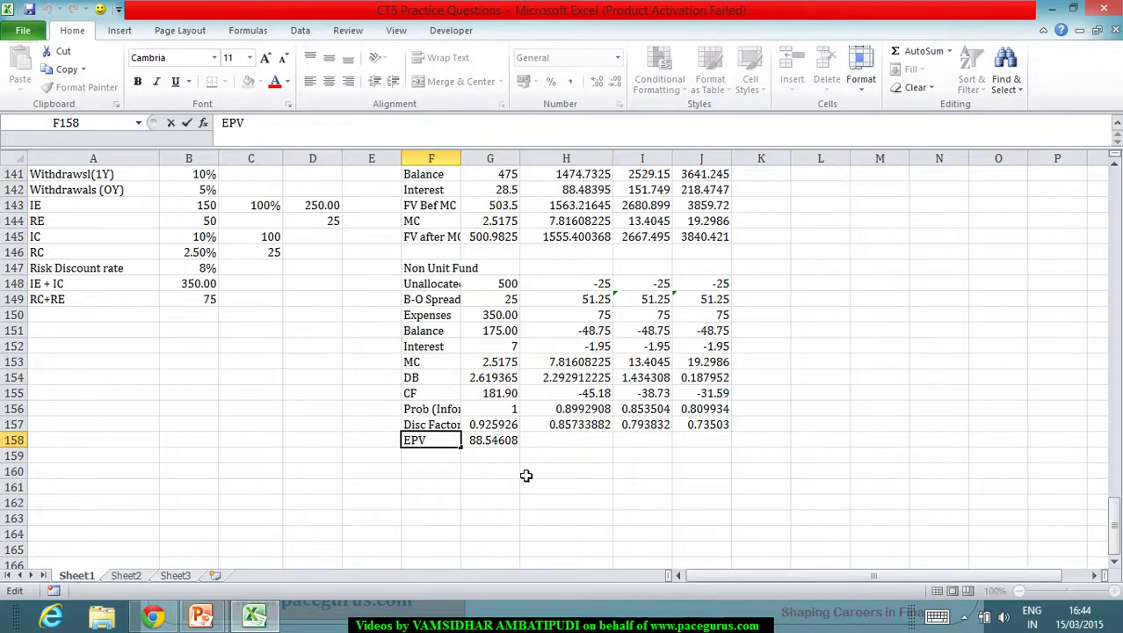
pyautogui.write('(Profit')
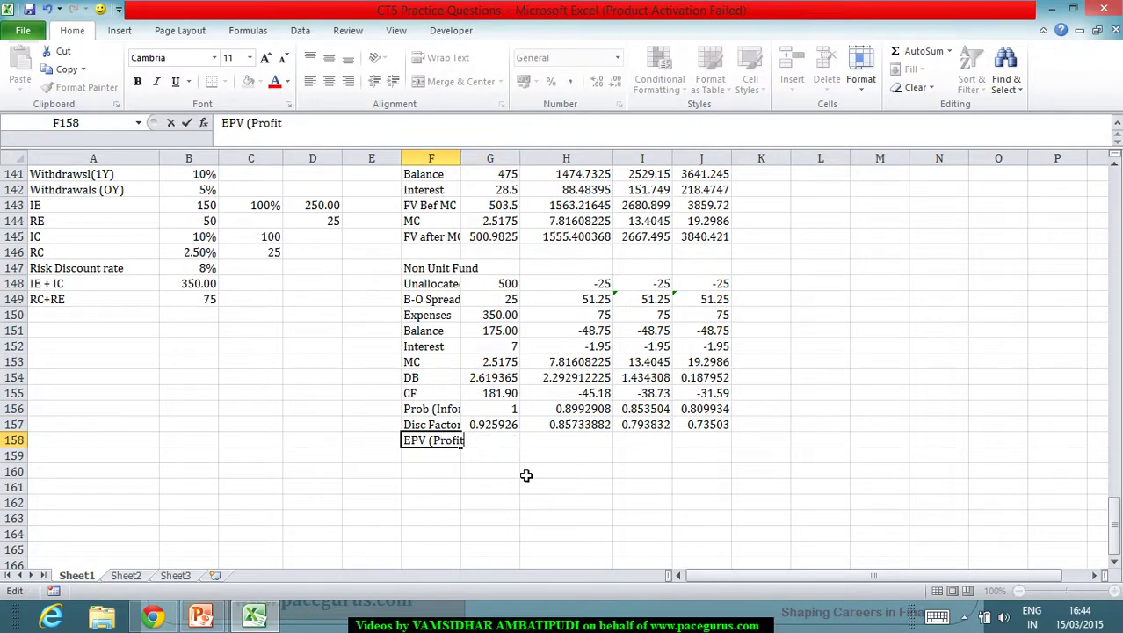
pyautogui.write(')')
pyautogui.press('Return')
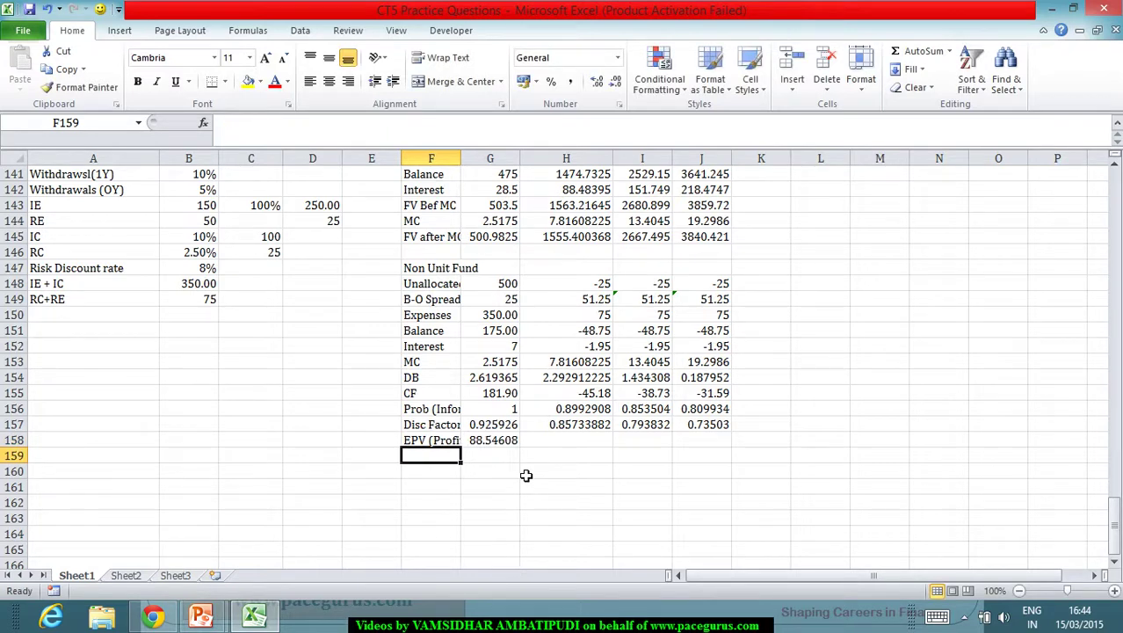
# Label cell F160 "EPV of Premiums", leaving a blank row beneath the profit EPV
pyautogui.press('Return')
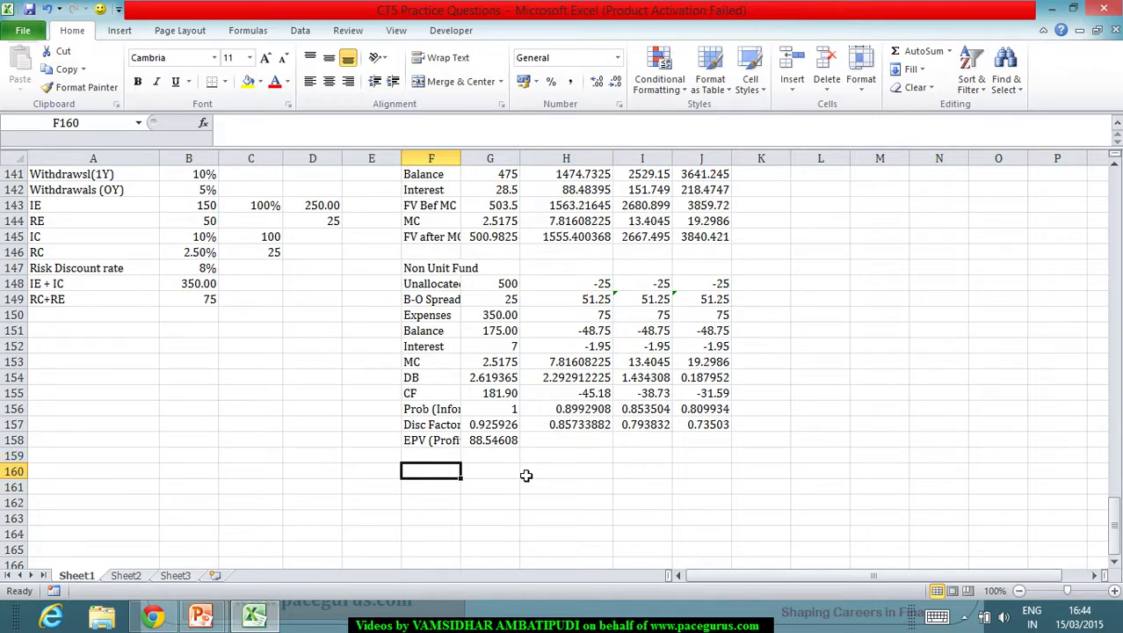
pyautogui.write('EPV of Pr')
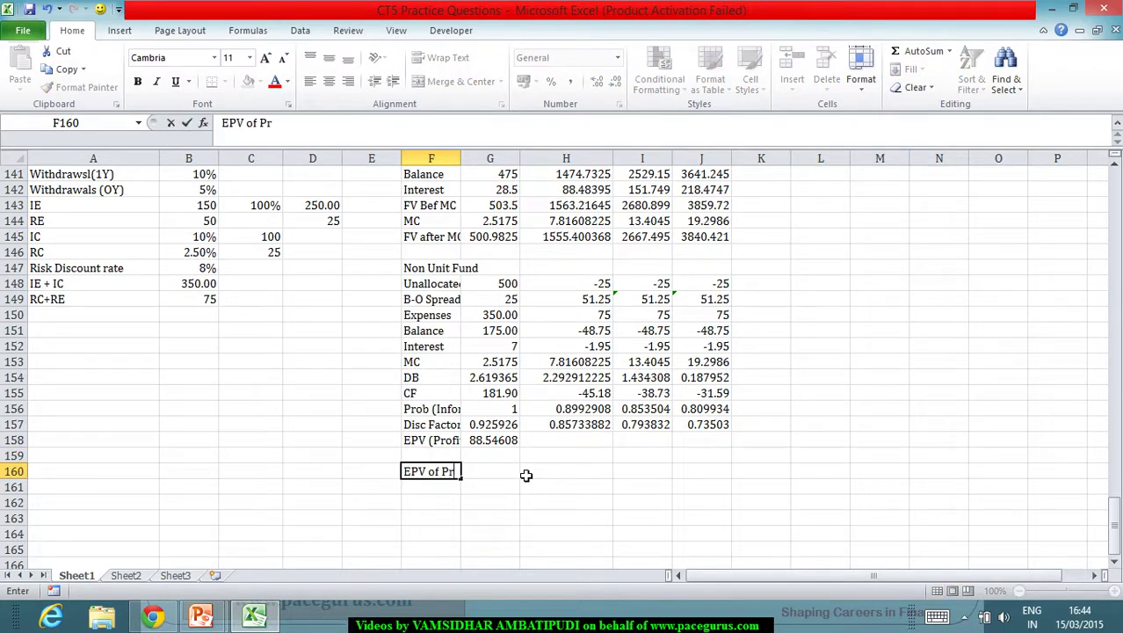
pyautogui.write('emiums')
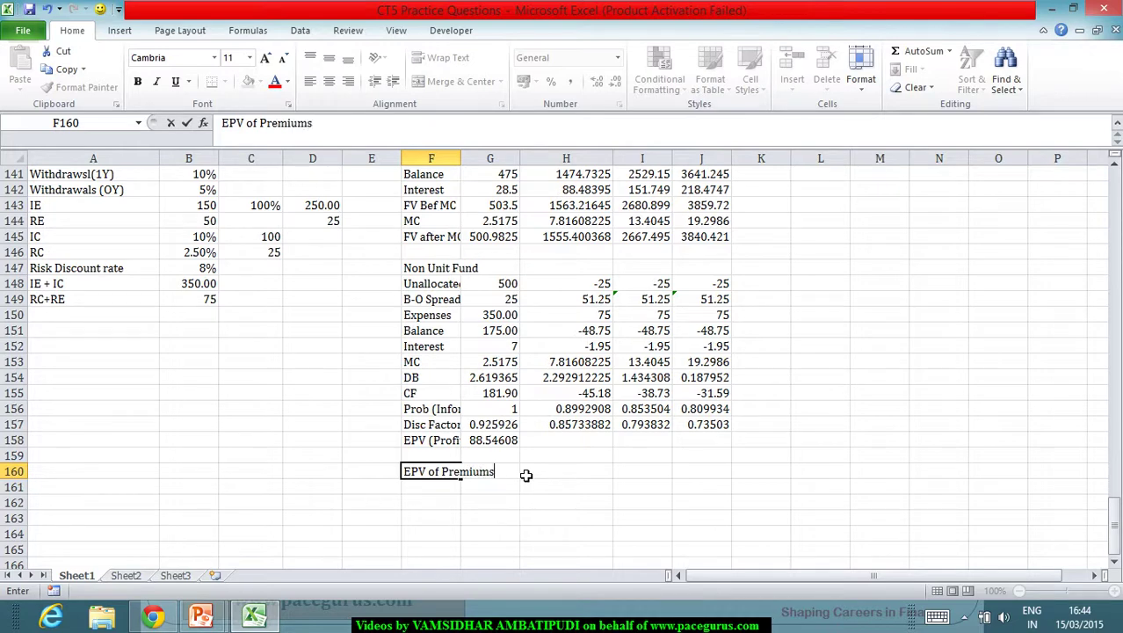
pyautogui.press('Tab')
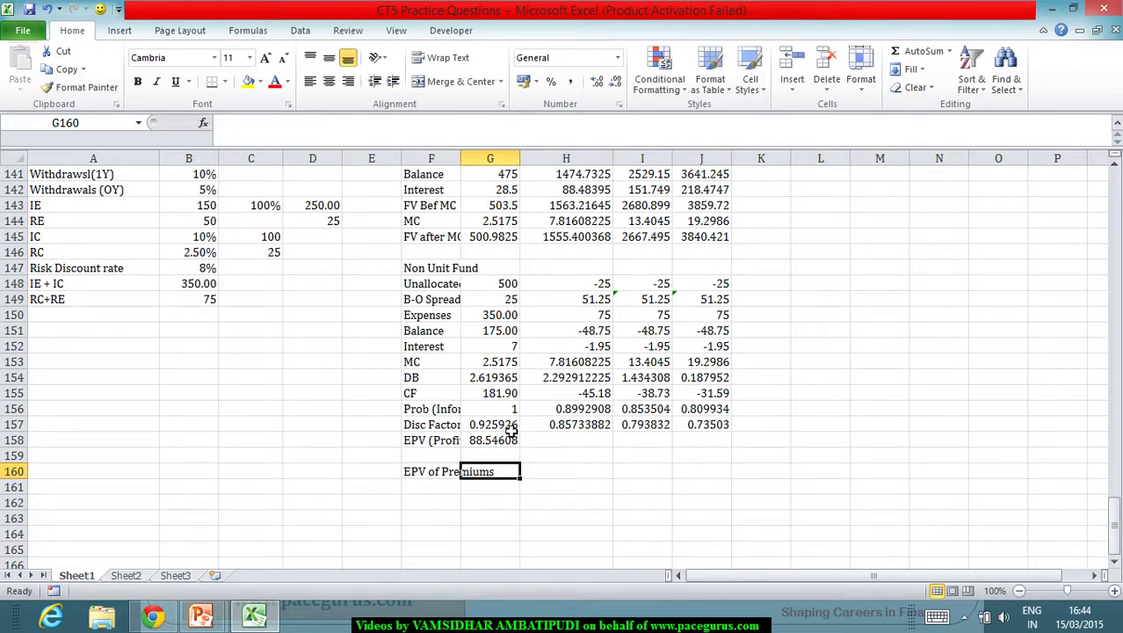
# Try calculating the EPV of premiums in H160 with =(1+SUM(G157:I157))*1000, and clear the cell again
pyautogui.scroll(4, 512, 430)
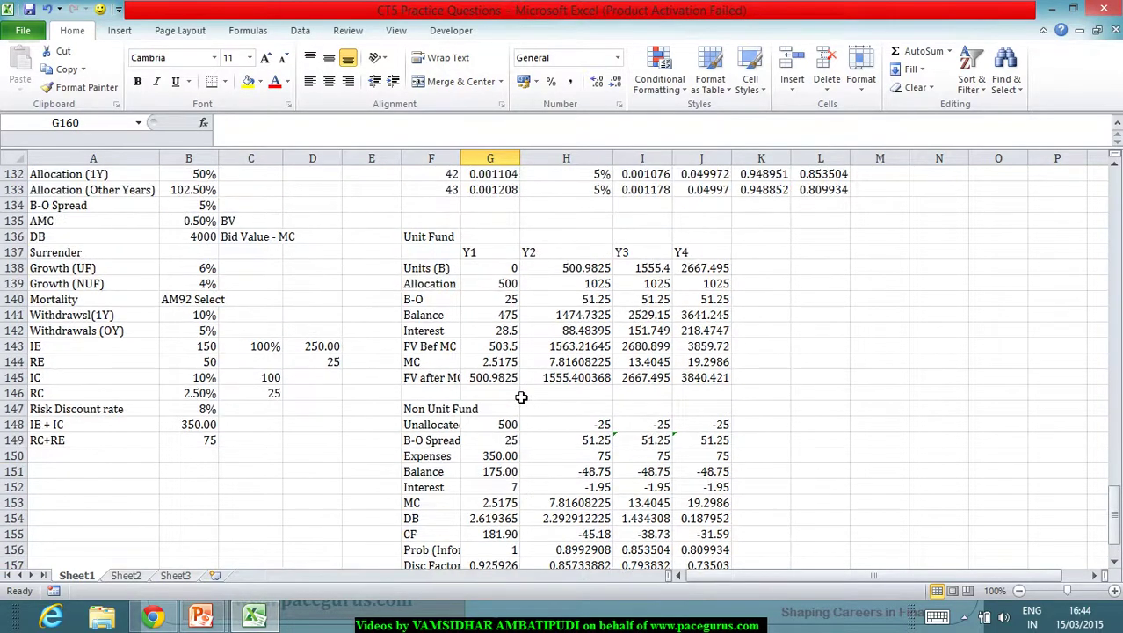
pyautogui.scroll(-4, 518, 397)
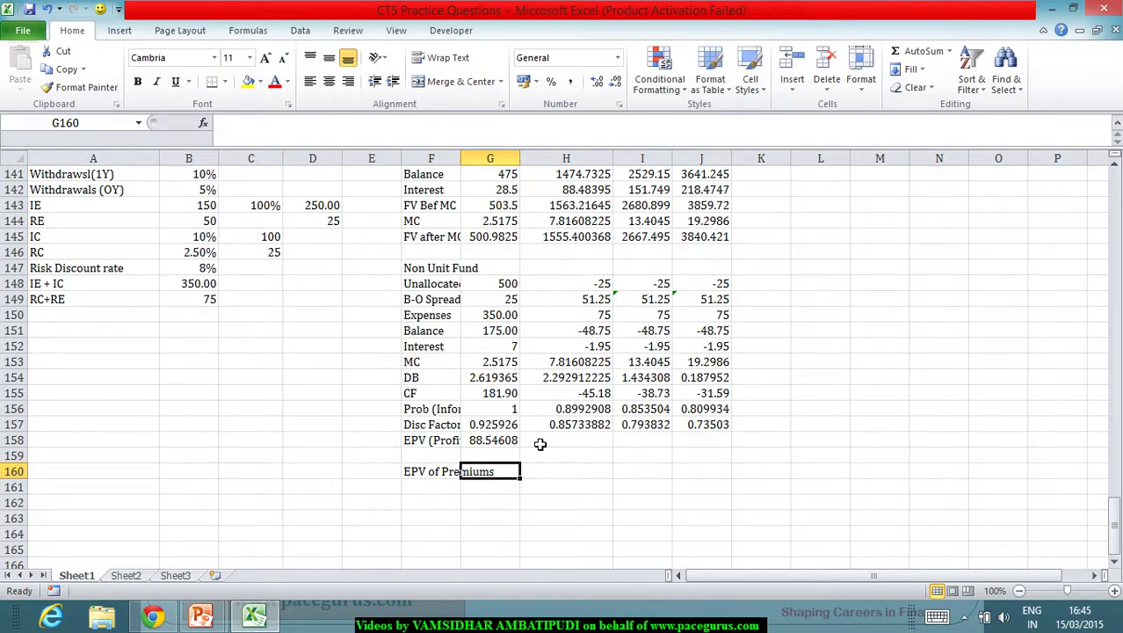
pyautogui.moveTo(505, 424); pyautogui.dragTo(647, 425)
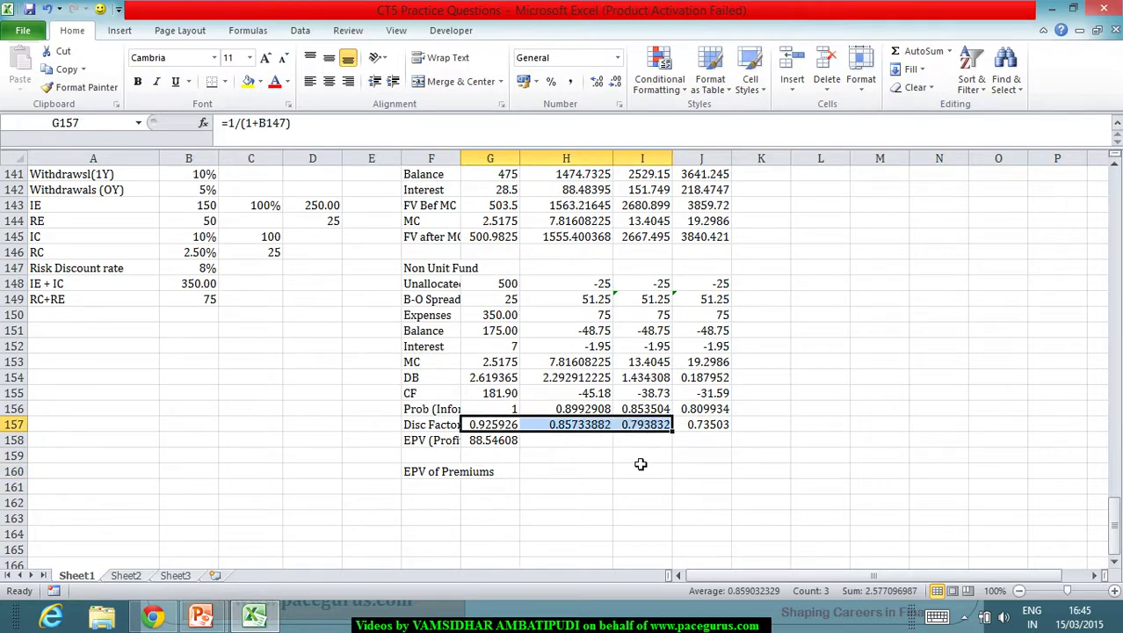
pyautogui.click(561, 483)
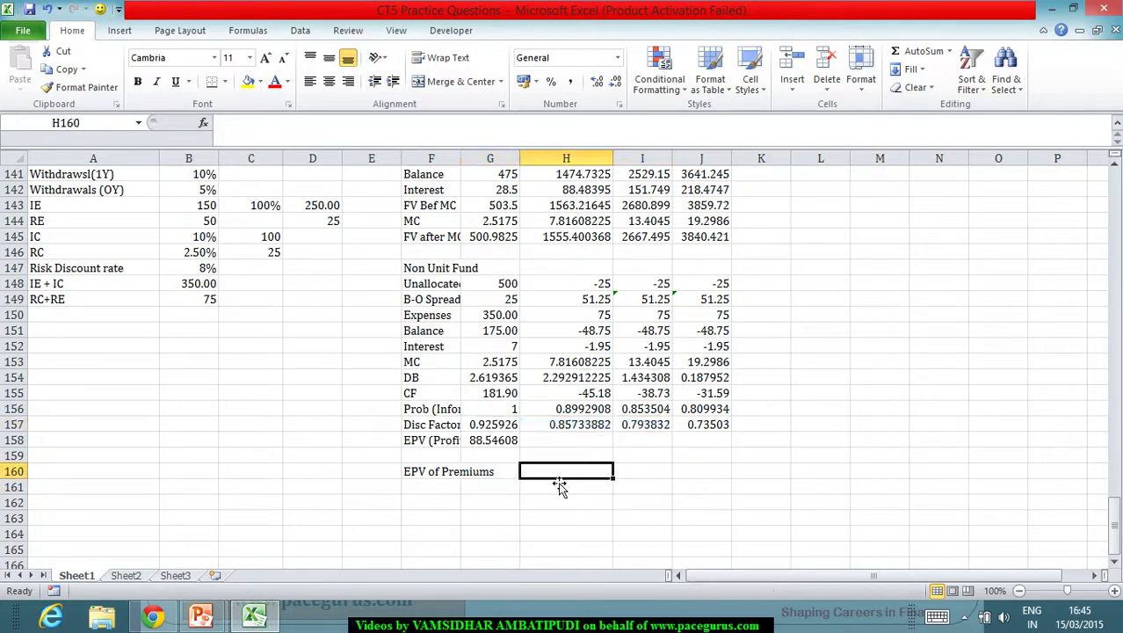
pyautogui.write('=1+')
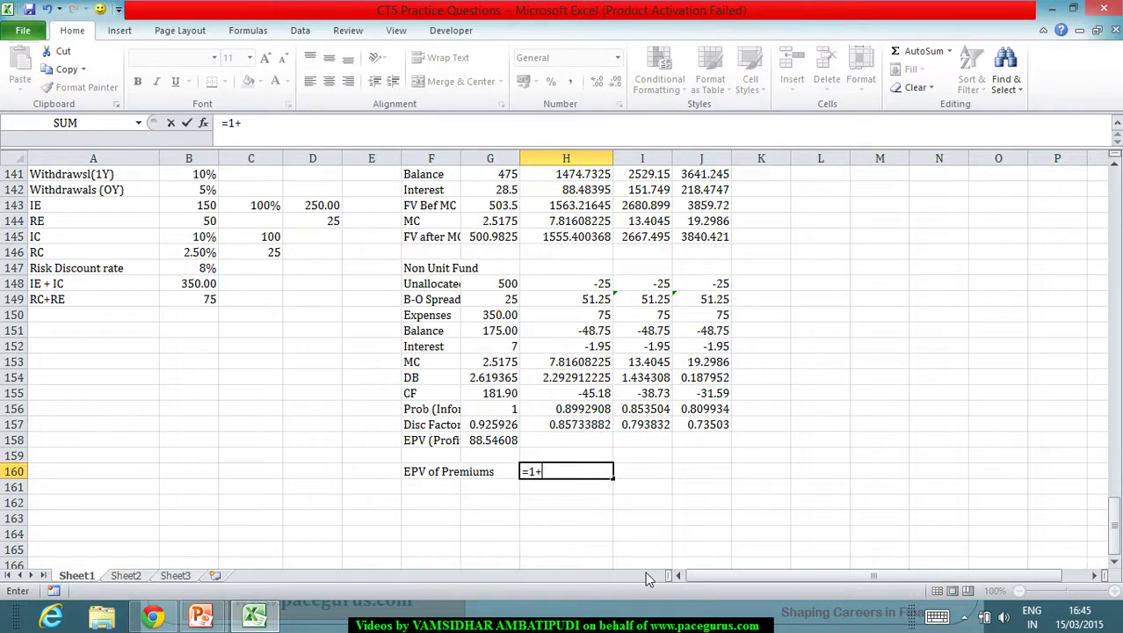
pyautogui.write('Su')
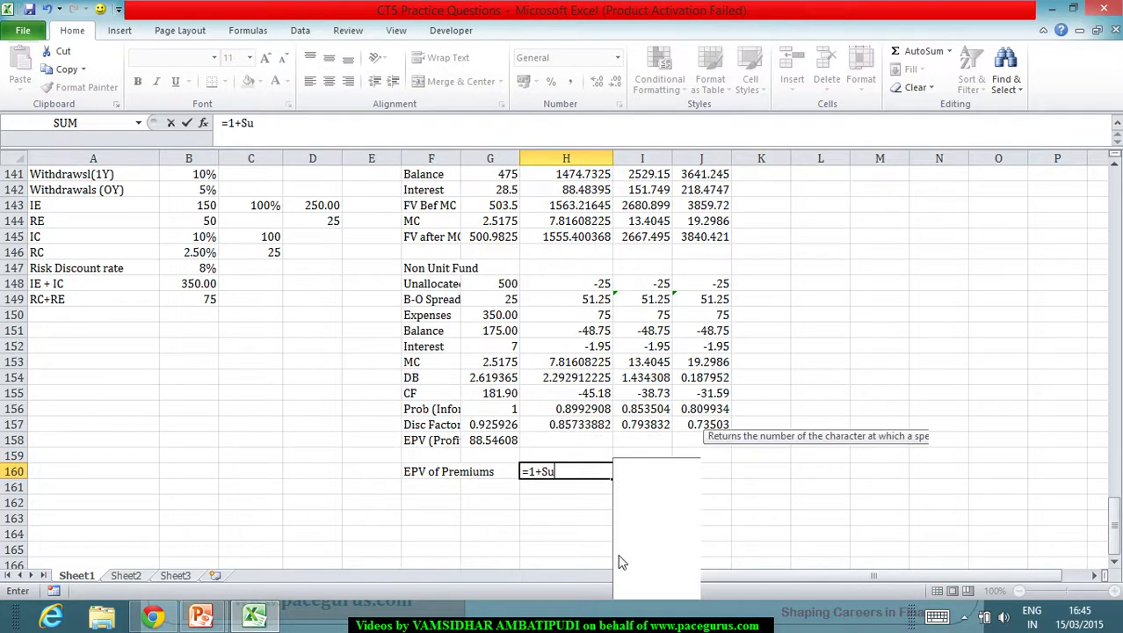
pyautogui.write('m')
pyautogui.press('Tab')
pyautogui.click(492, 427)
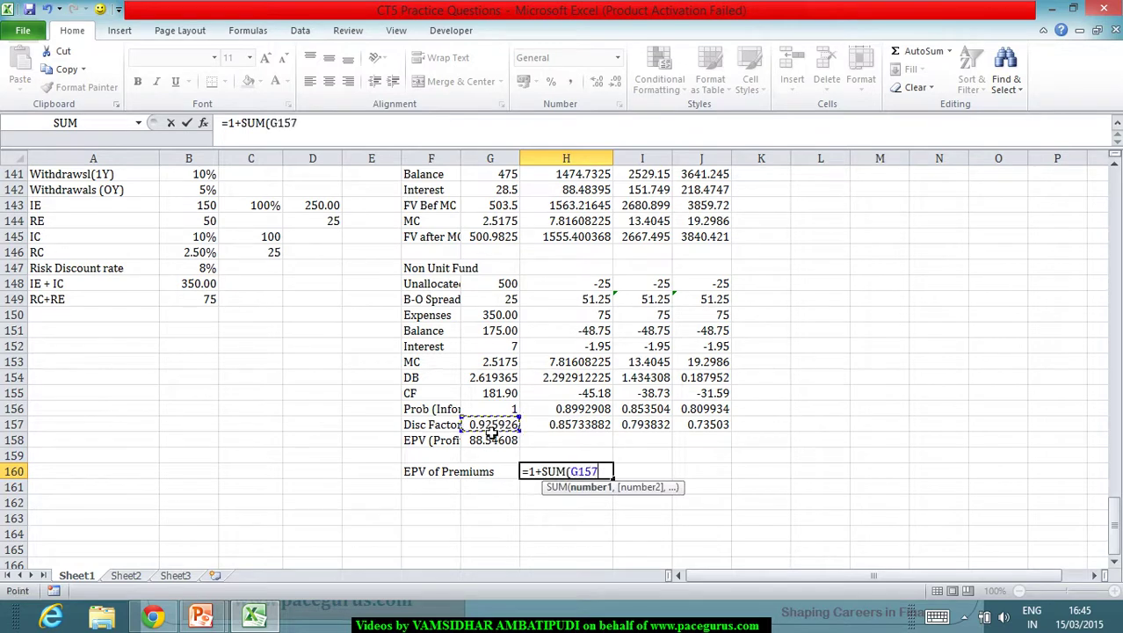
pyautogui.moveTo(491, 429); pyautogui.dragTo(657, 426)
pyautogui.write(')')
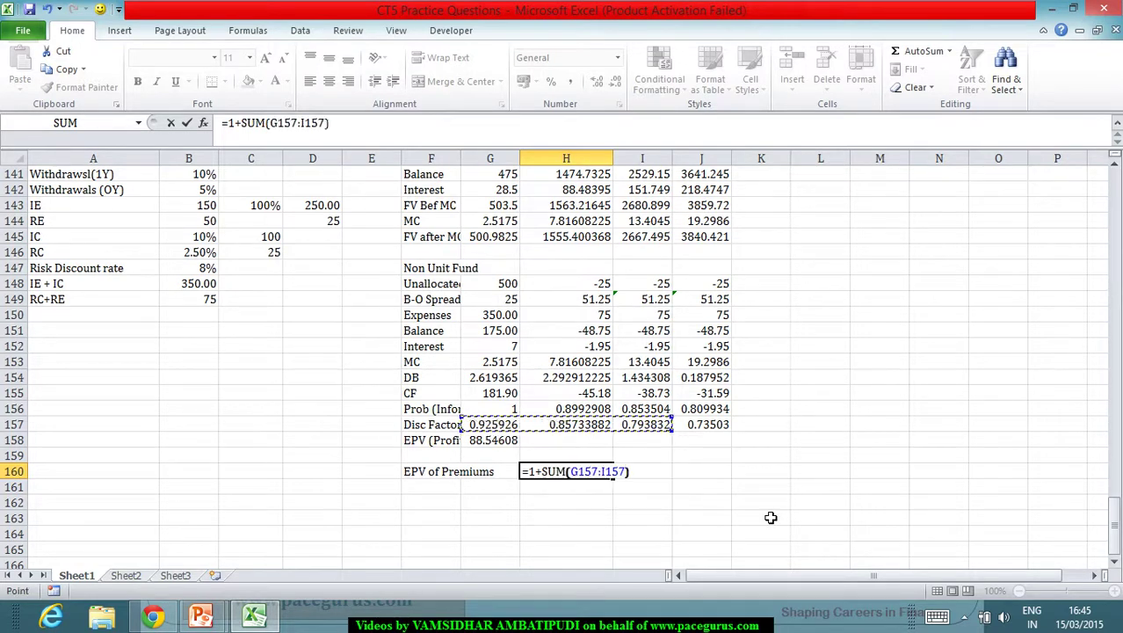
pyautogui.write(')')
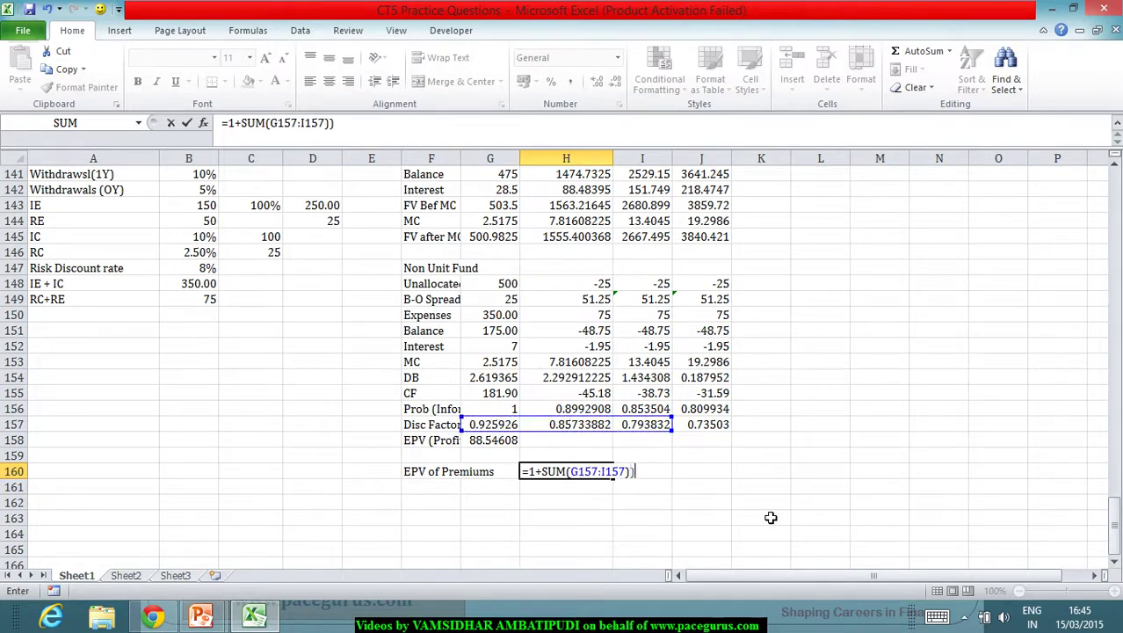
pyautogui.click(532, 473)
pyautogui.write('(')
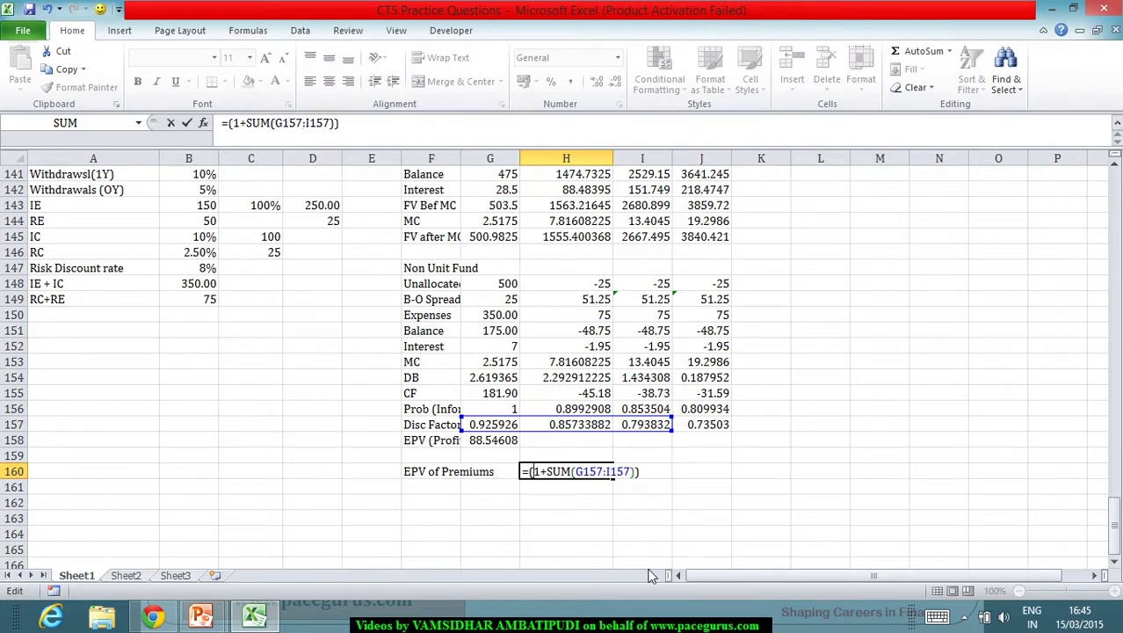
pyautogui.write('*1000')
pyautogui.press('Return')
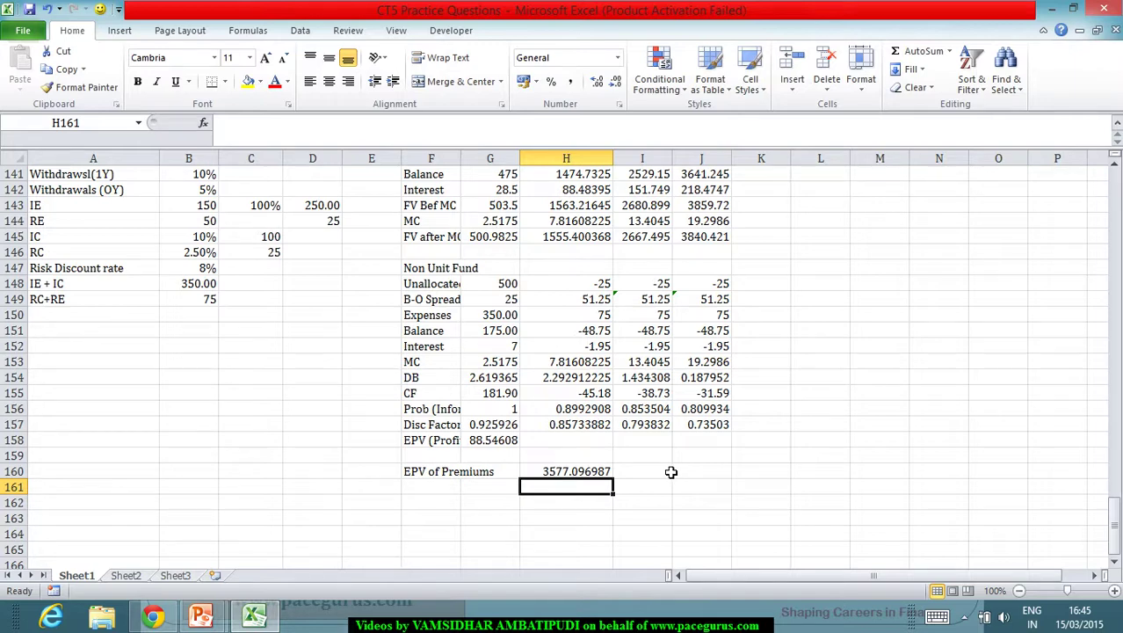
pyautogui.click(585, 471)
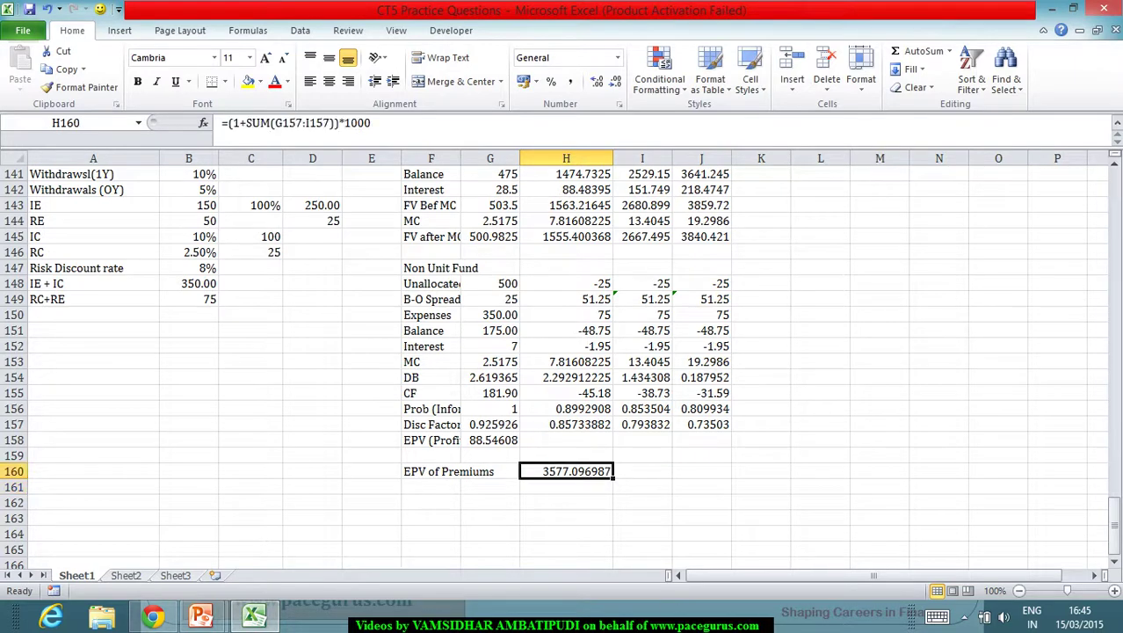
pyautogui.press('Delete')
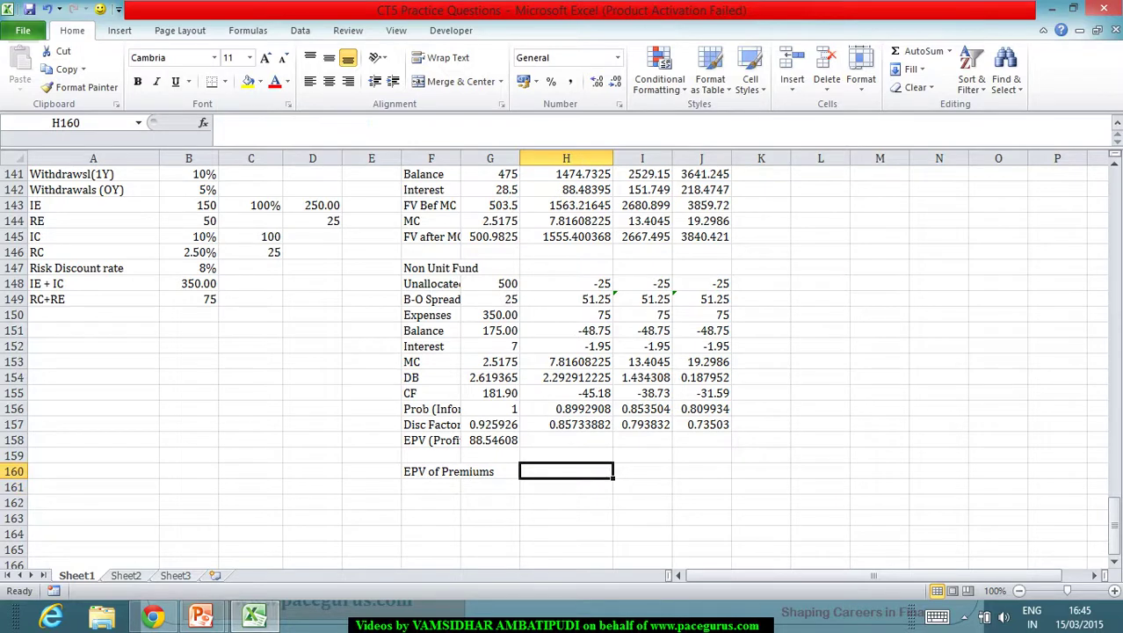
# Enter 1000 in G159 as the Y1 premium above the EPV of Premiums row
pyautogui.click(504, 456)
pyautogui.write('1000')
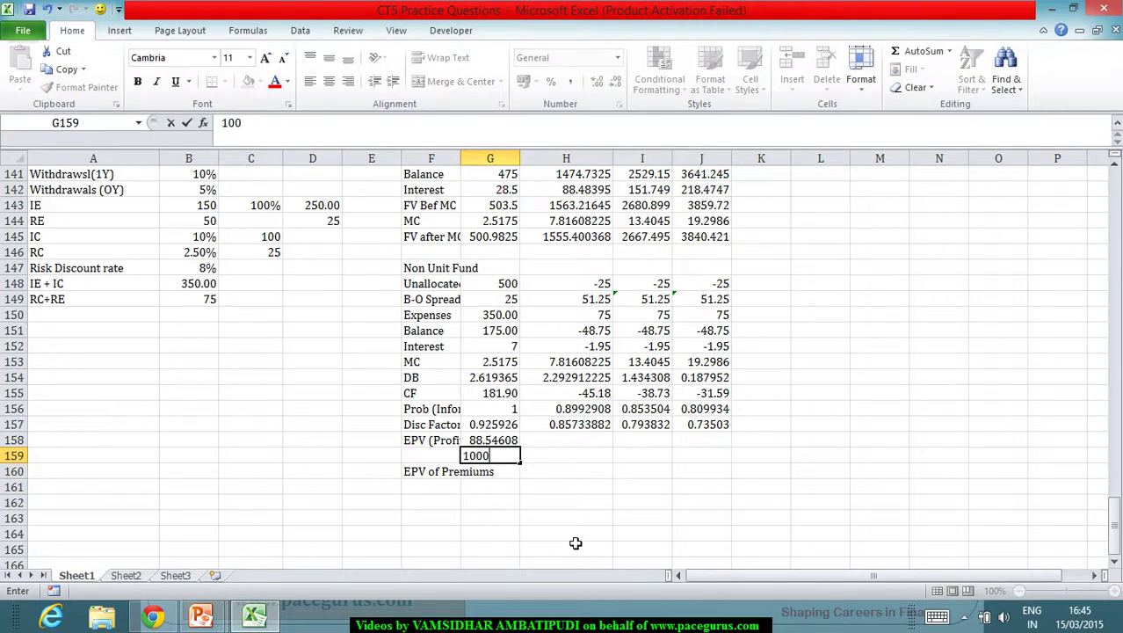
pyautogui.press('Tab')
pyautogui.write('=')
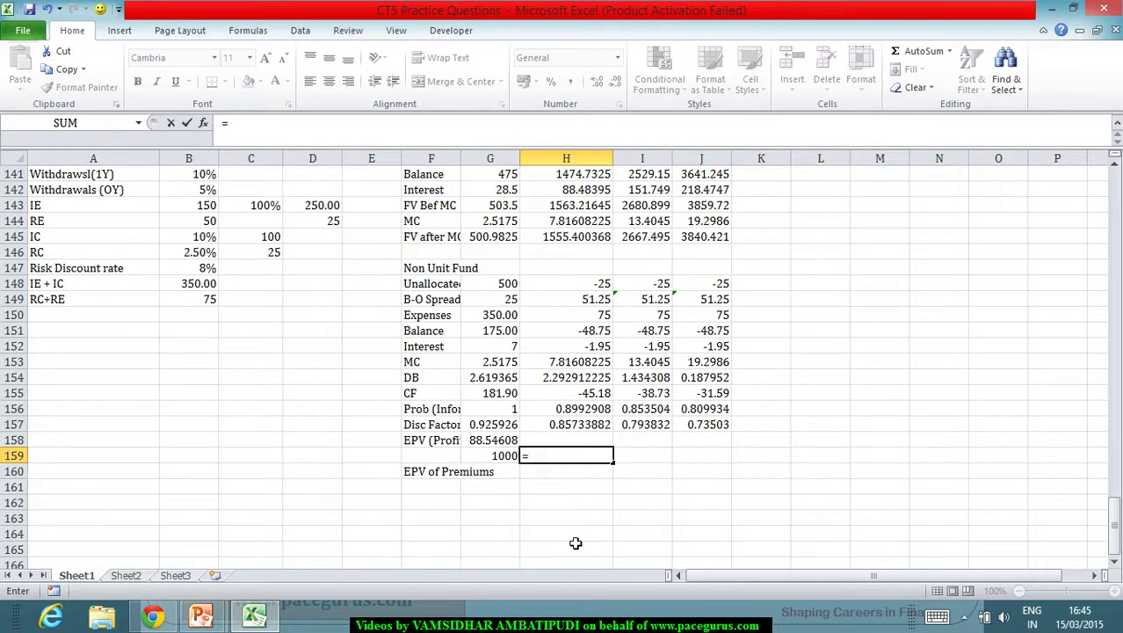
pyautogui.press('Escape')
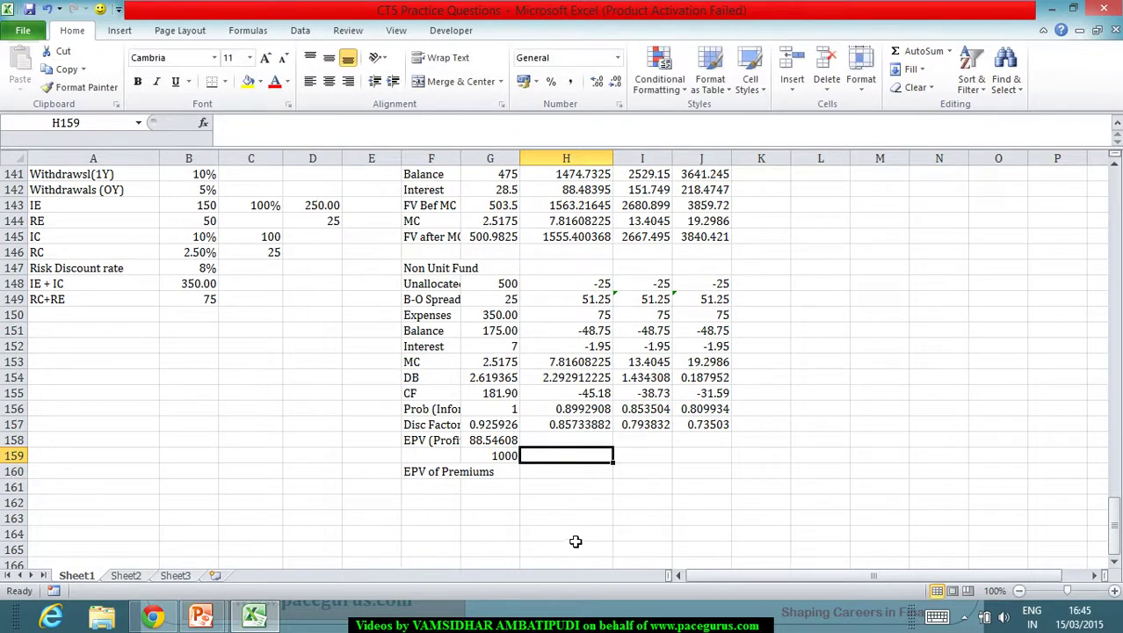
# Calculate the Y2 discounted expected premium in H159 with =H156*H157*1000
pyautogui.click(596, 409)
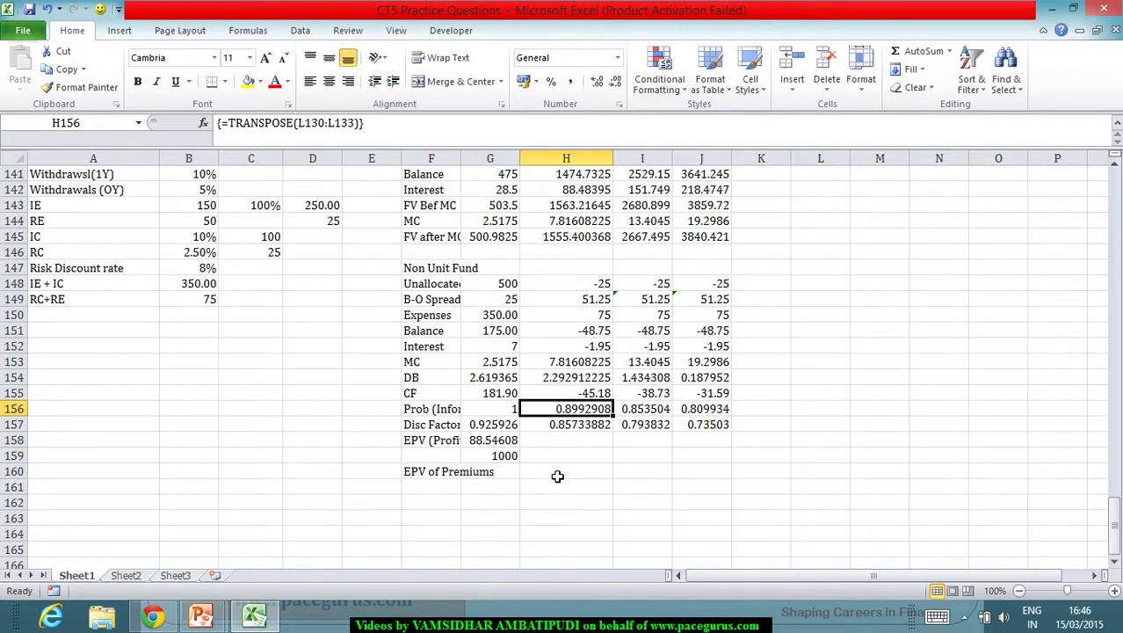
pyautogui.click(563, 457)
pyautogui.write('=')
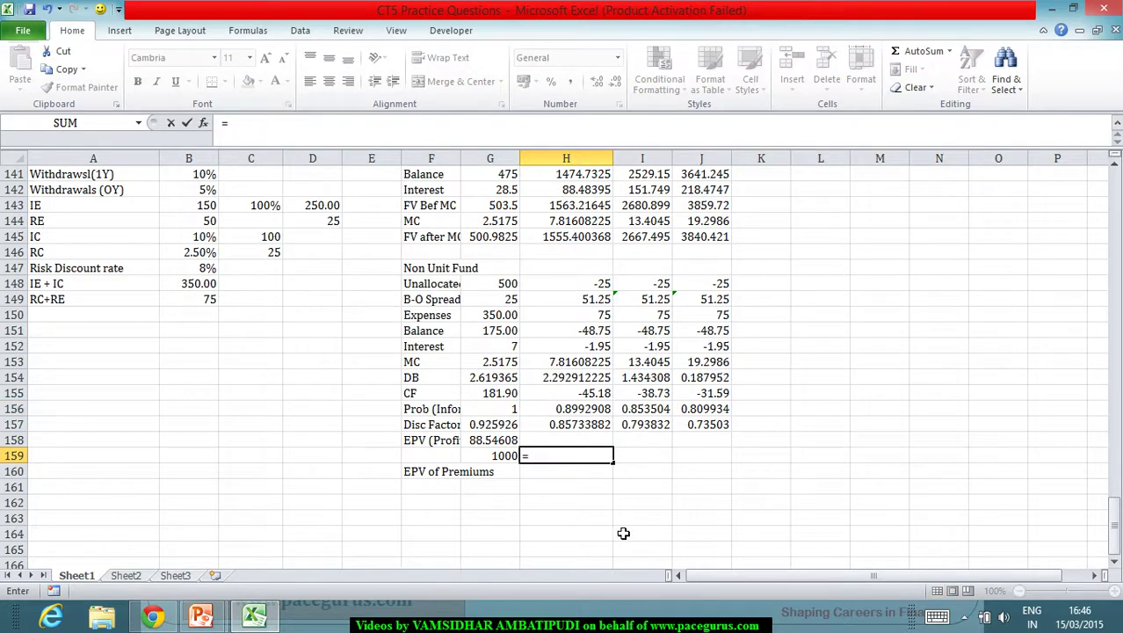
pyautogui.click(596, 411)
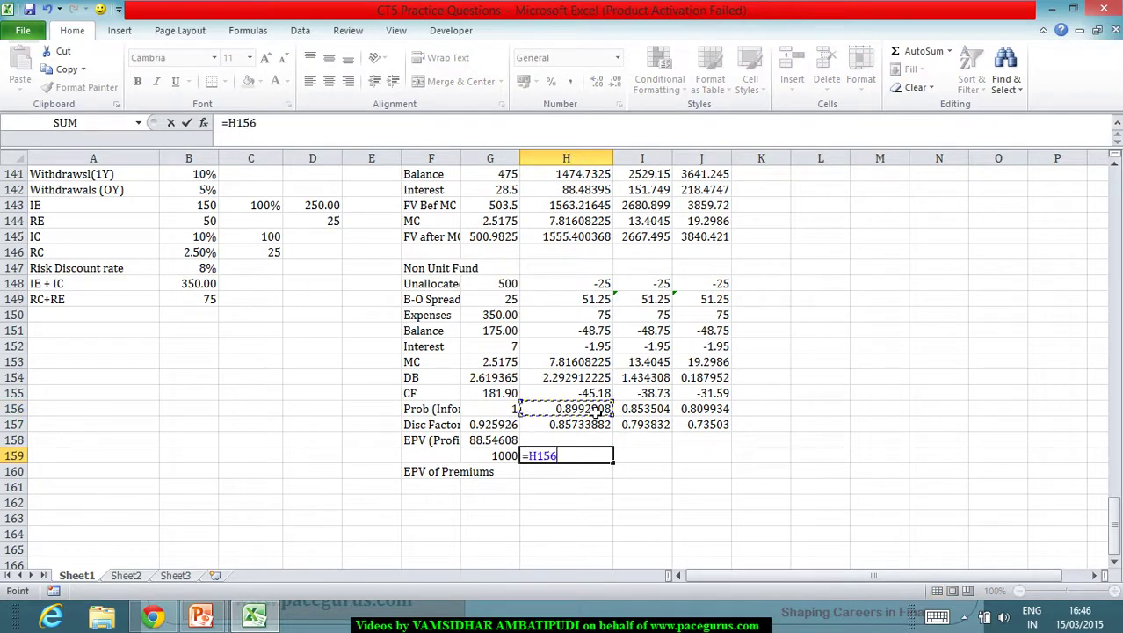
pyautogui.write('*')
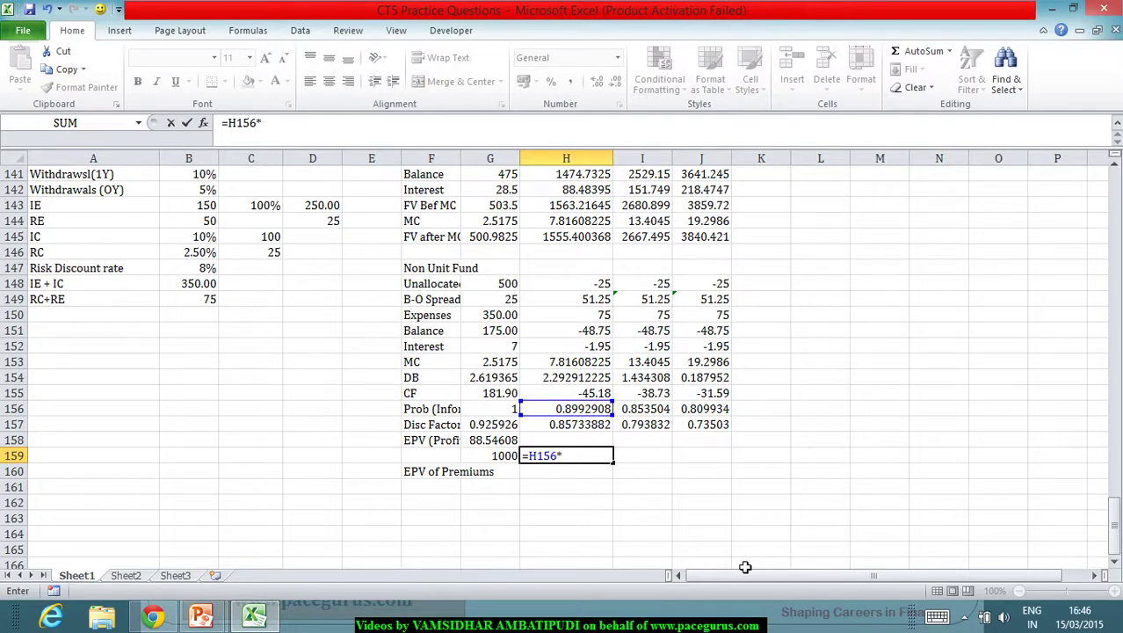
pyautogui.click(577, 426)
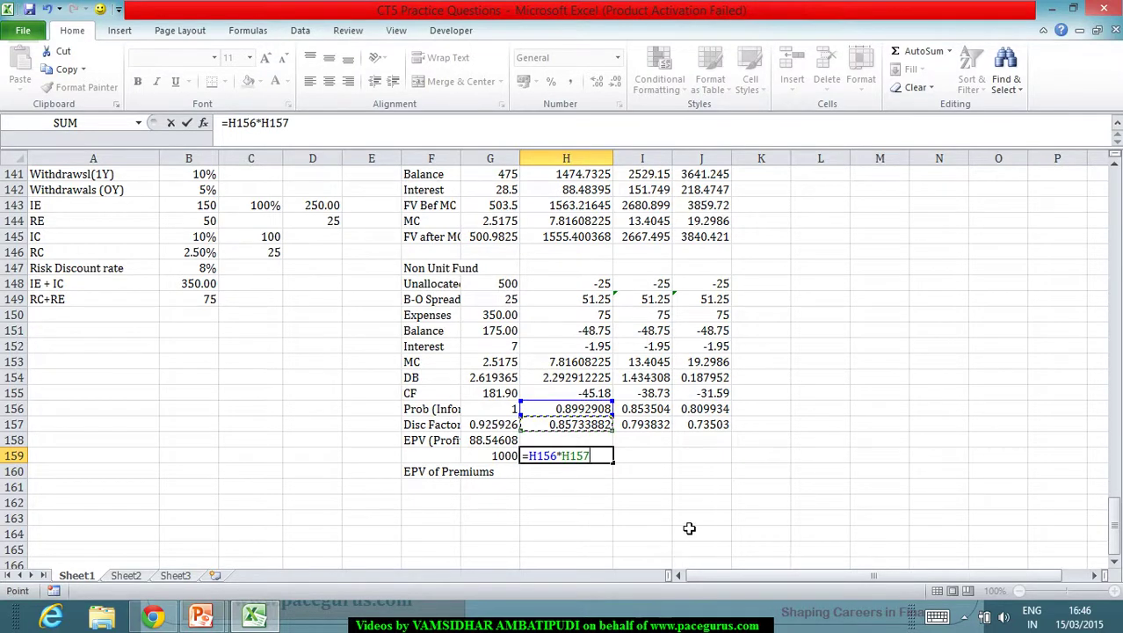
pyautogui.write('*1000')
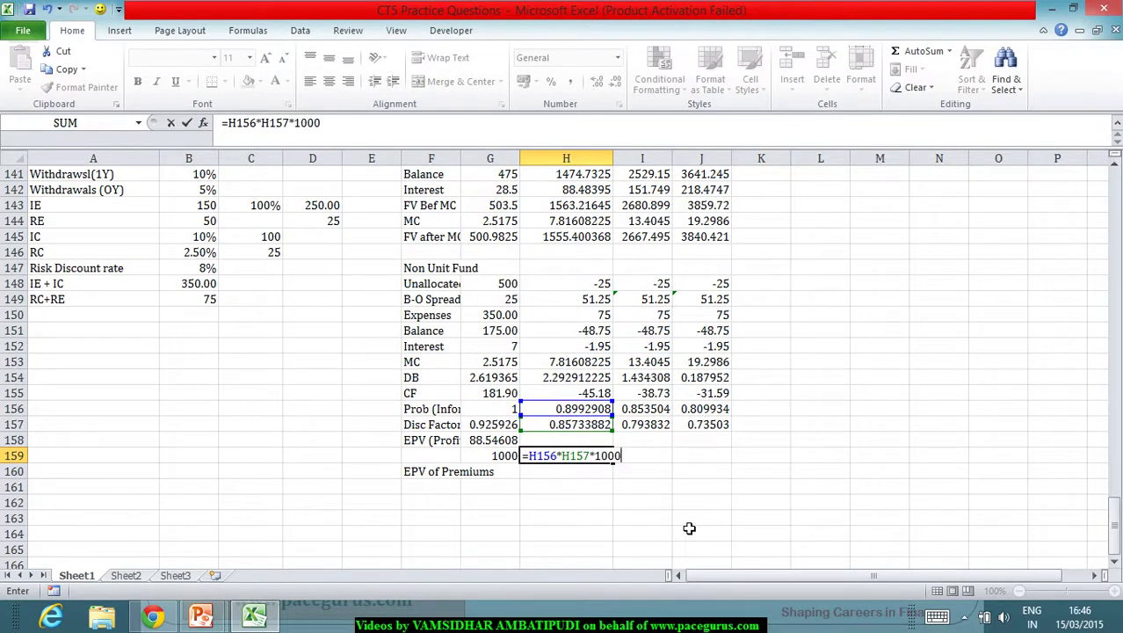
pyautogui.press('Tab')
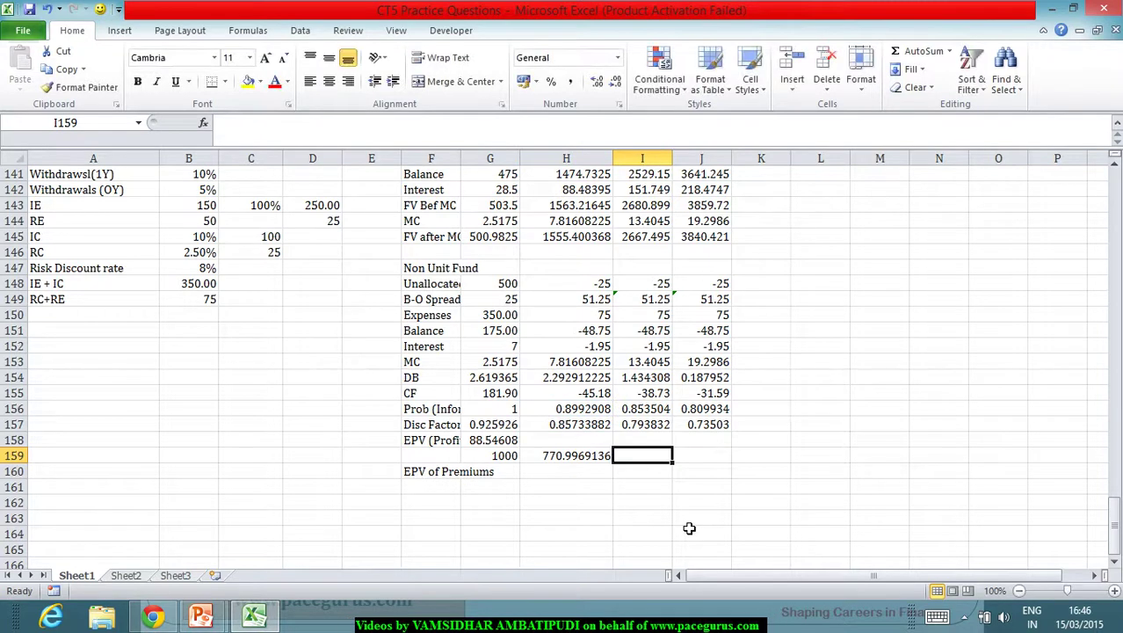
# Correct the Y2 premium formula in H159 to use the Y1 discount factor, making it =H156*G157*1000
pyautogui.press('Left')
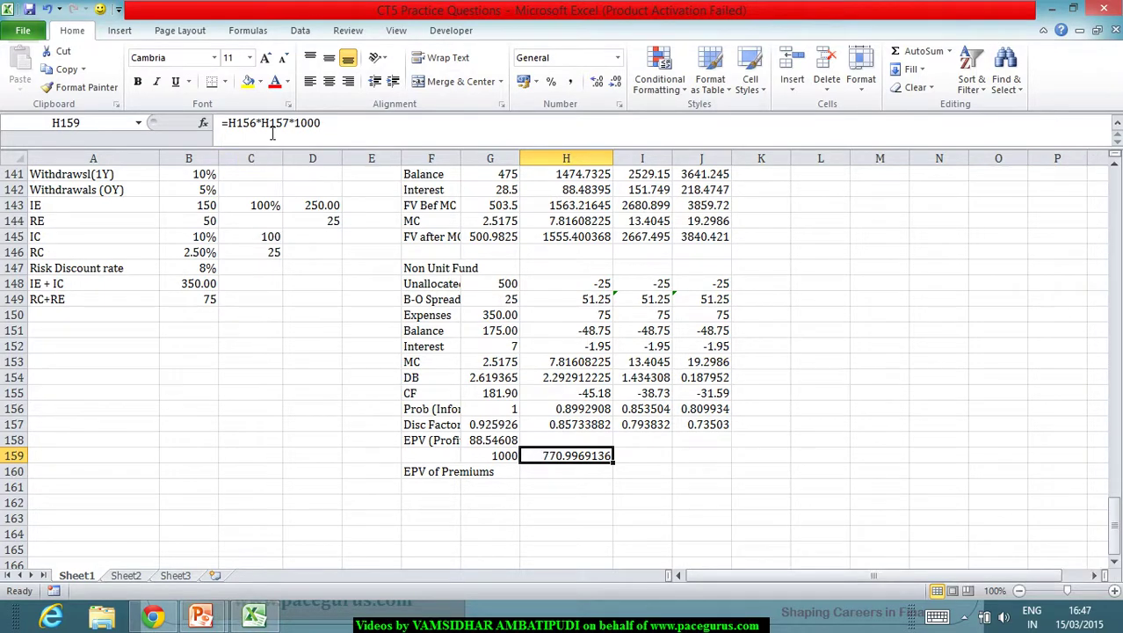
pyautogui.moveTo(262, 123); pyautogui.dragTo(289, 124)
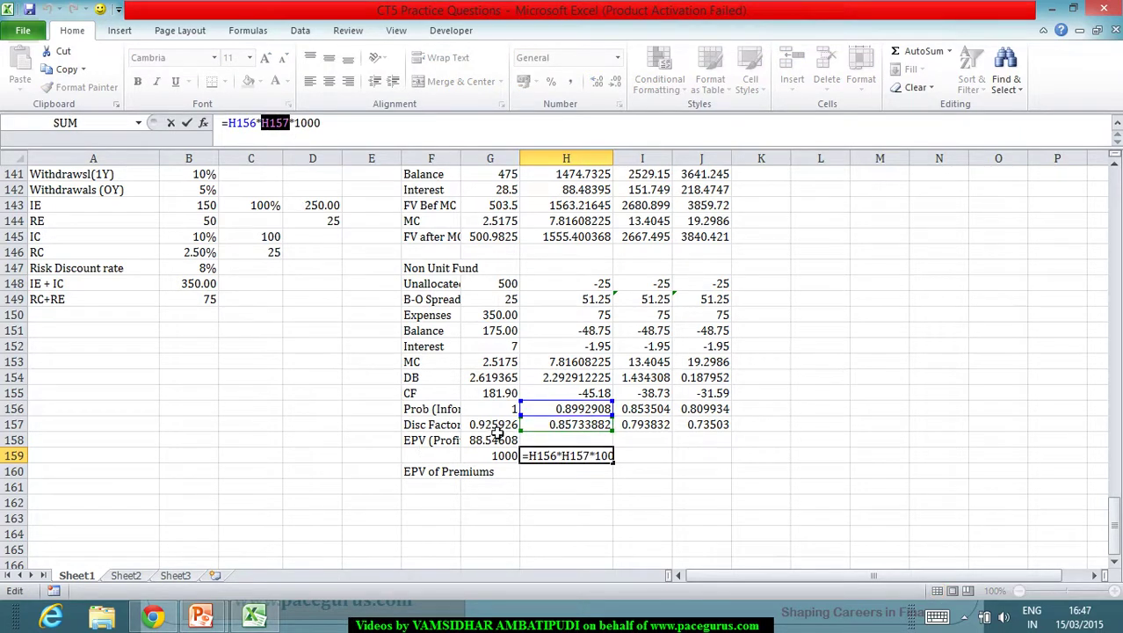
pyautogui.click(497, 429)
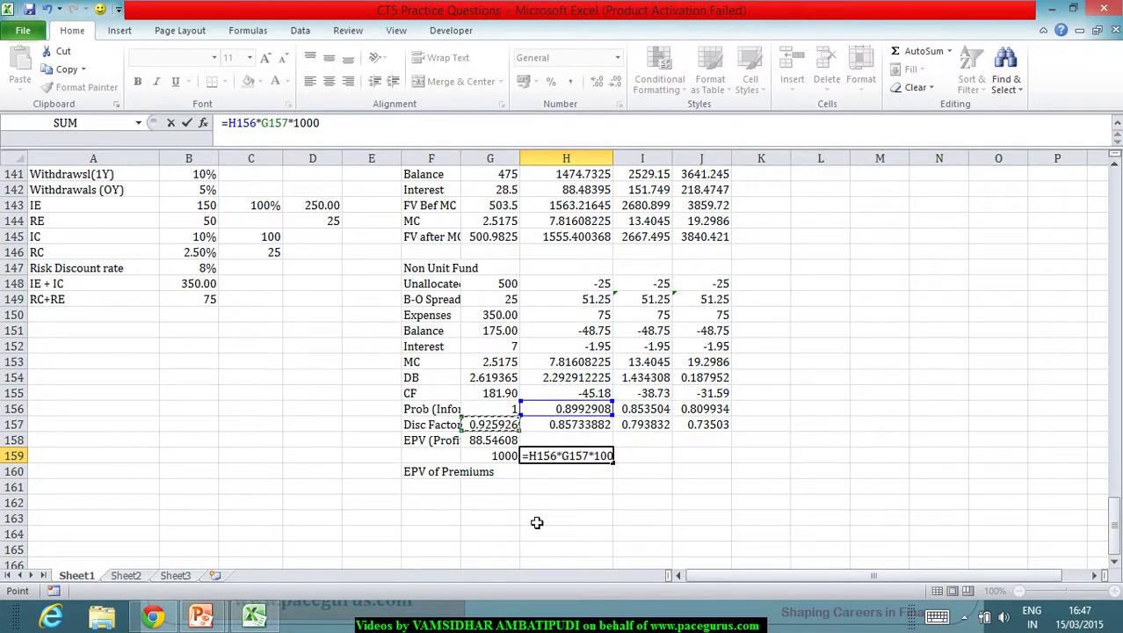
pyautogui.press('Tab')
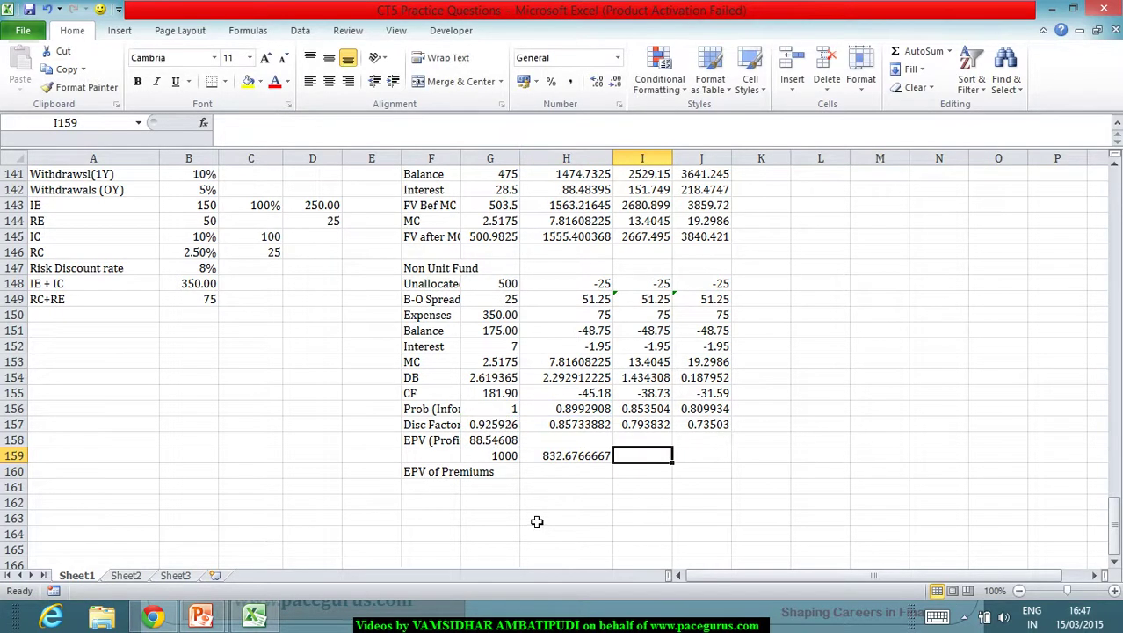
# Calculate the Y3 discounted expected premium in I159 with =I156*H157*1000
pyautogui.click(577, 459)
pyautogui.click(651, 462)
pyautogui.write('=')
pyautogui.click(659, 413)
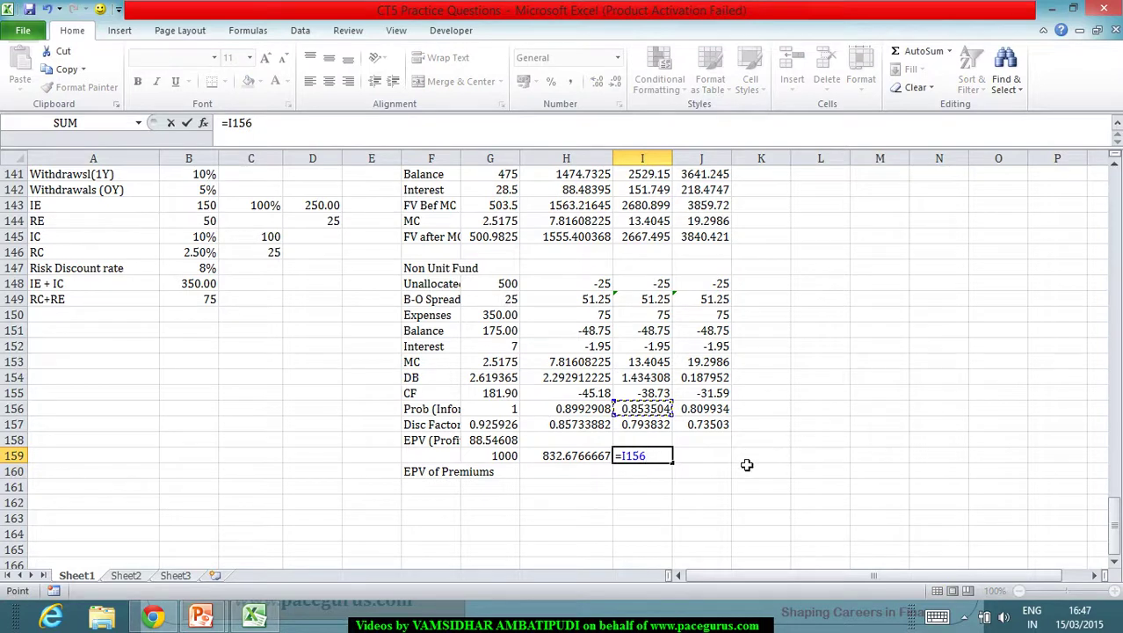
pyautogui.write('*')
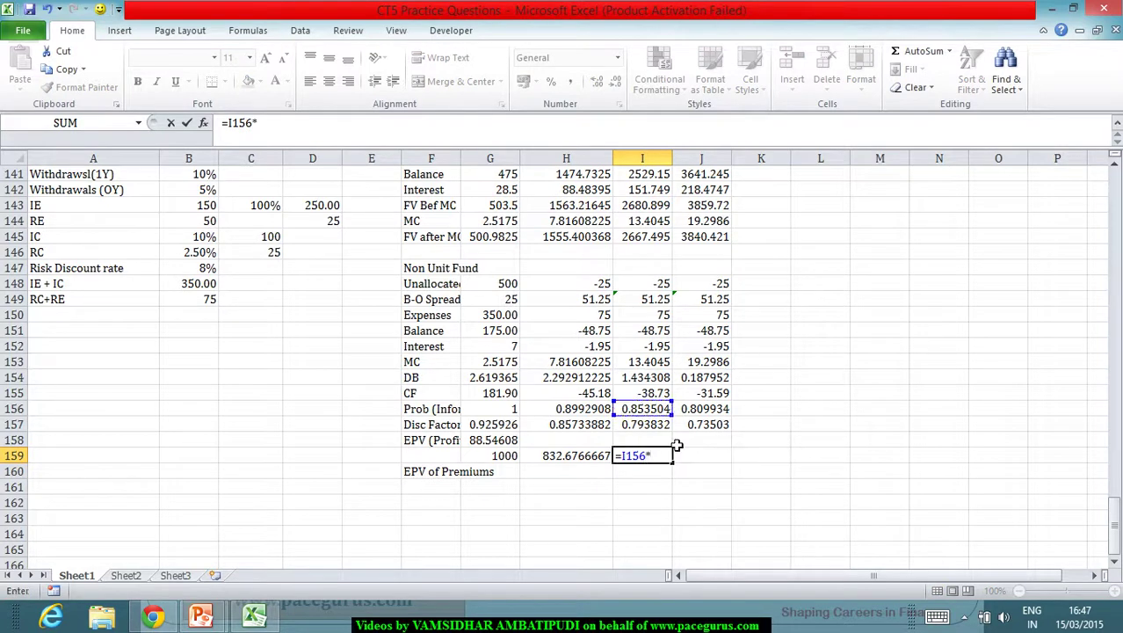
pyautogui.click(582, 429)
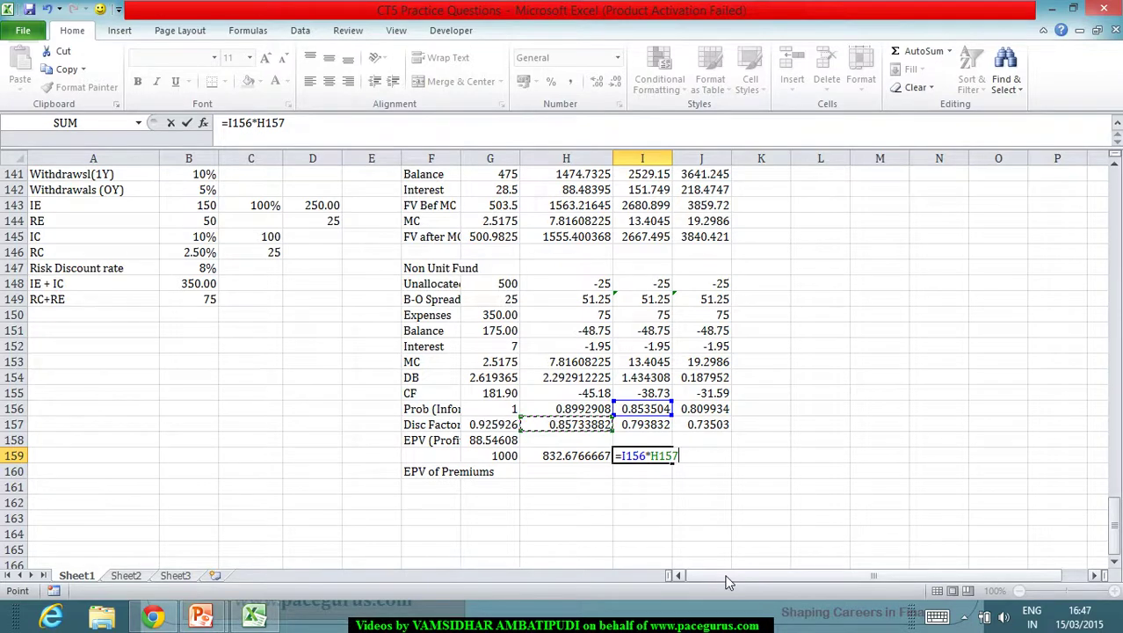
pyautogui.write('*100')
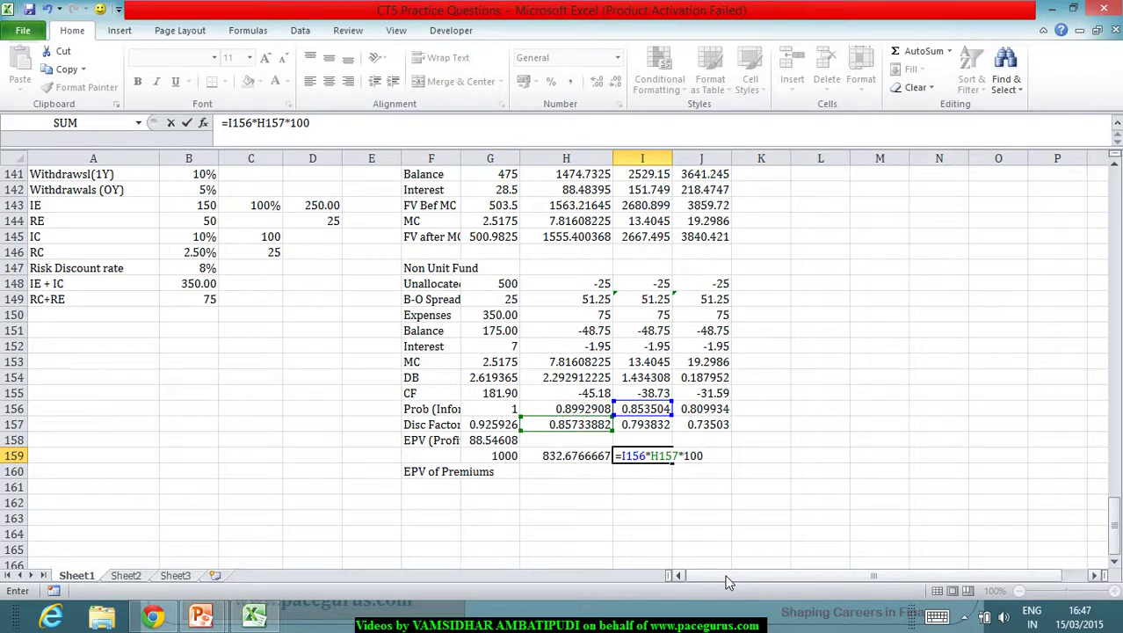
pyautogui.write('0')
pyautogui.press('Tab')
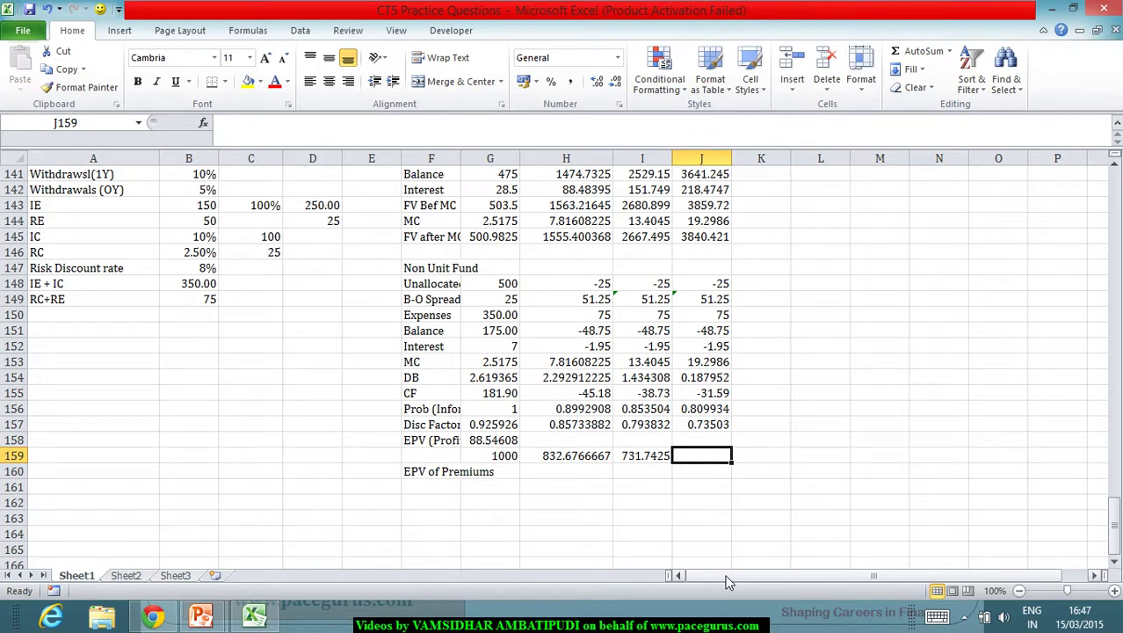
# Calculate the Y4 discounted expected premium in J159 with =1000*J156*I157
pyautogui.write('=')
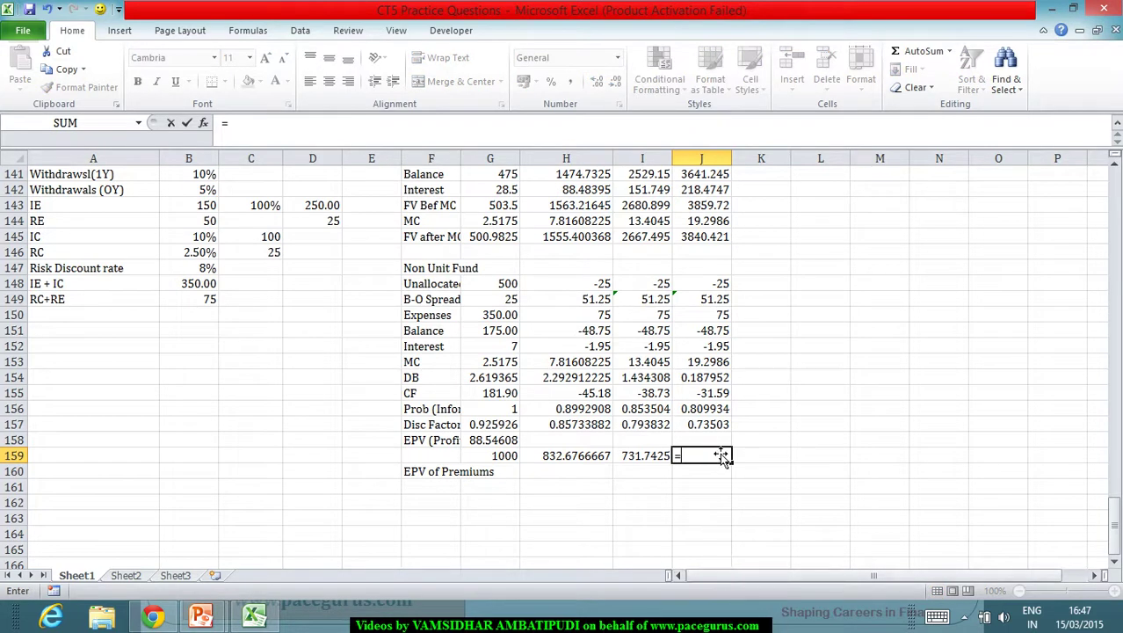
pyautogui.write('1000*')
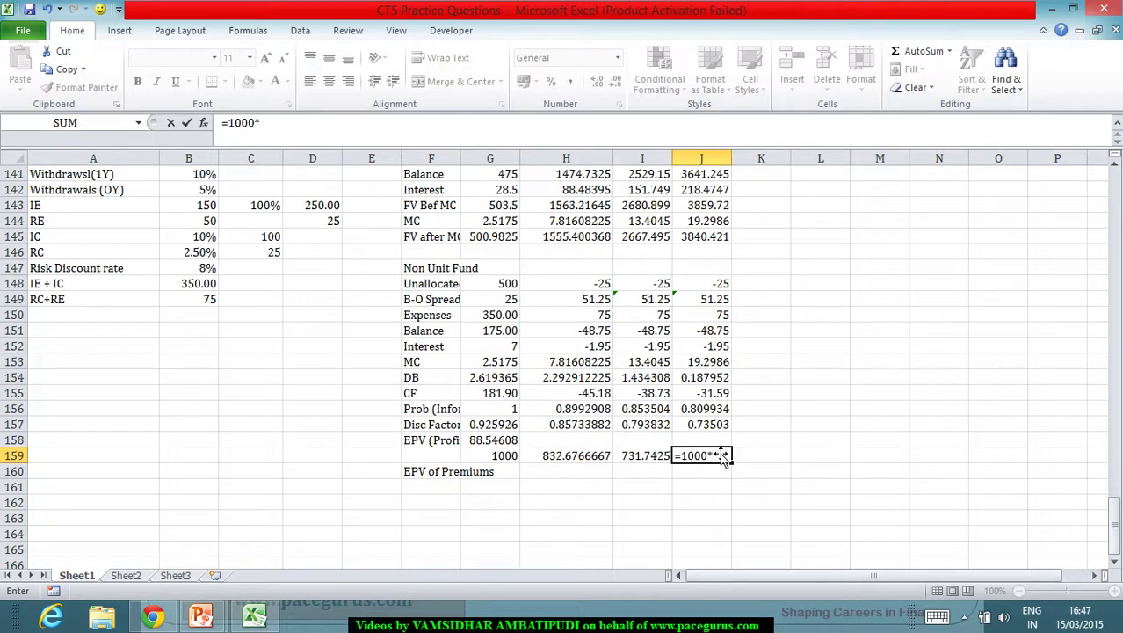
pyautogui.click(716, 409)
pyautogui.write('*')
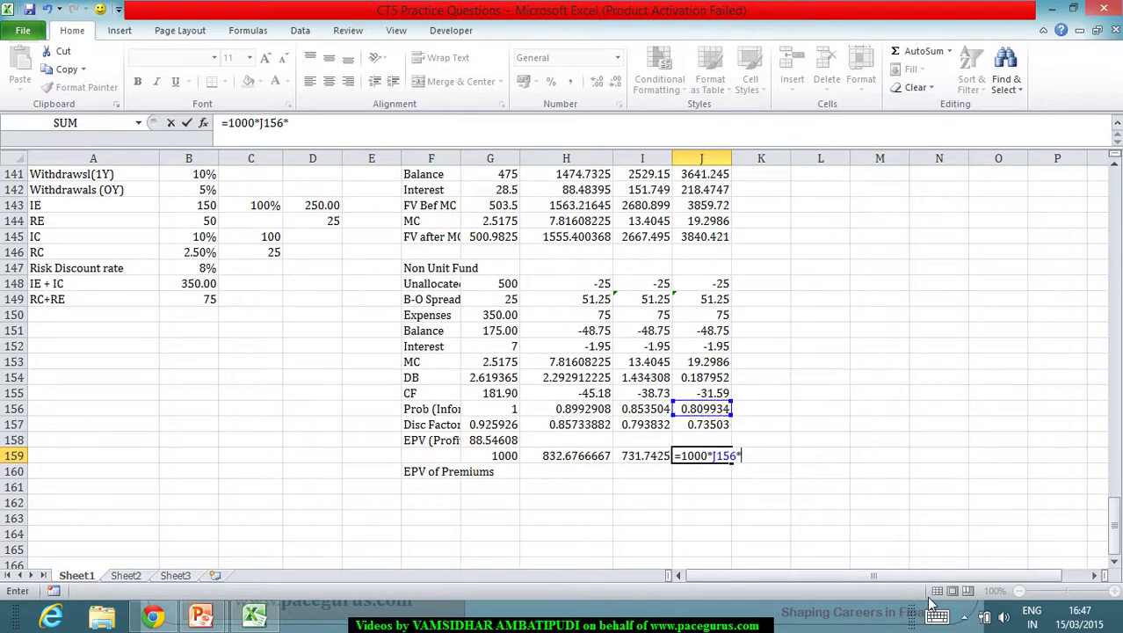
pyautogui.click(652, 424)
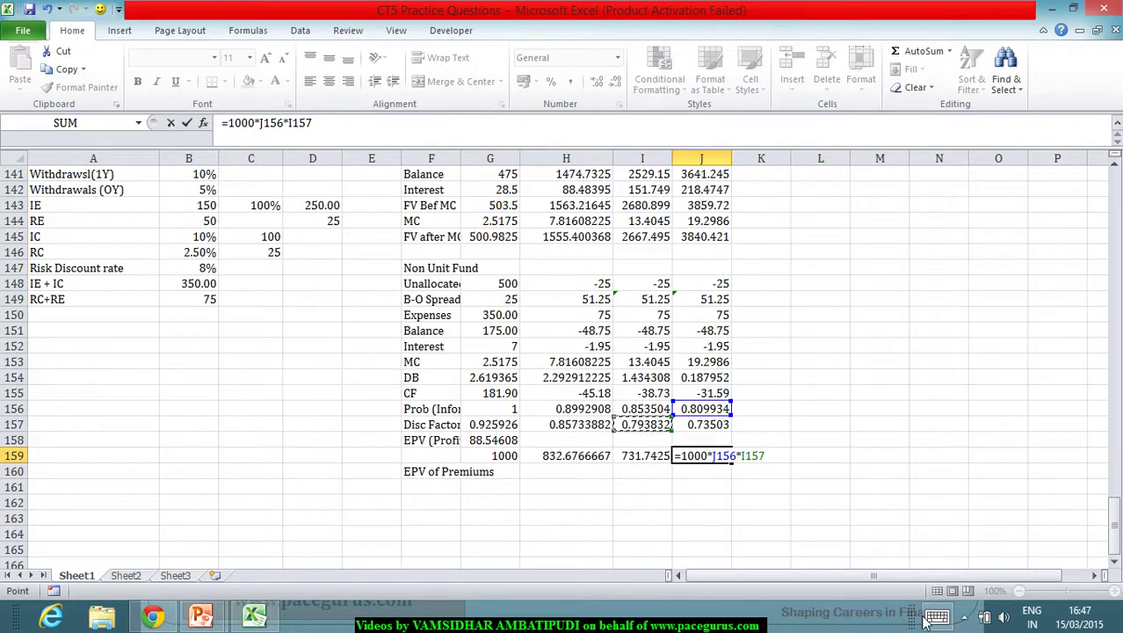
pyautogui.press('Return')
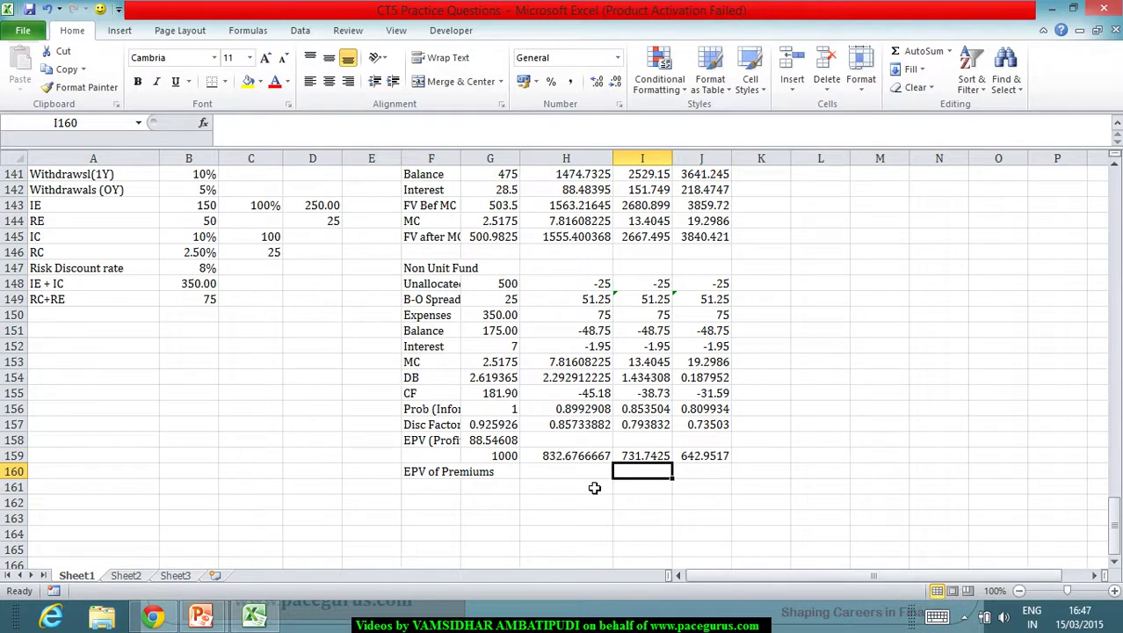
# Total the four yearly premium values in H160 with =SUM(G159:J159) as the EPV of Premiums
pyautogui.click(550, 475)
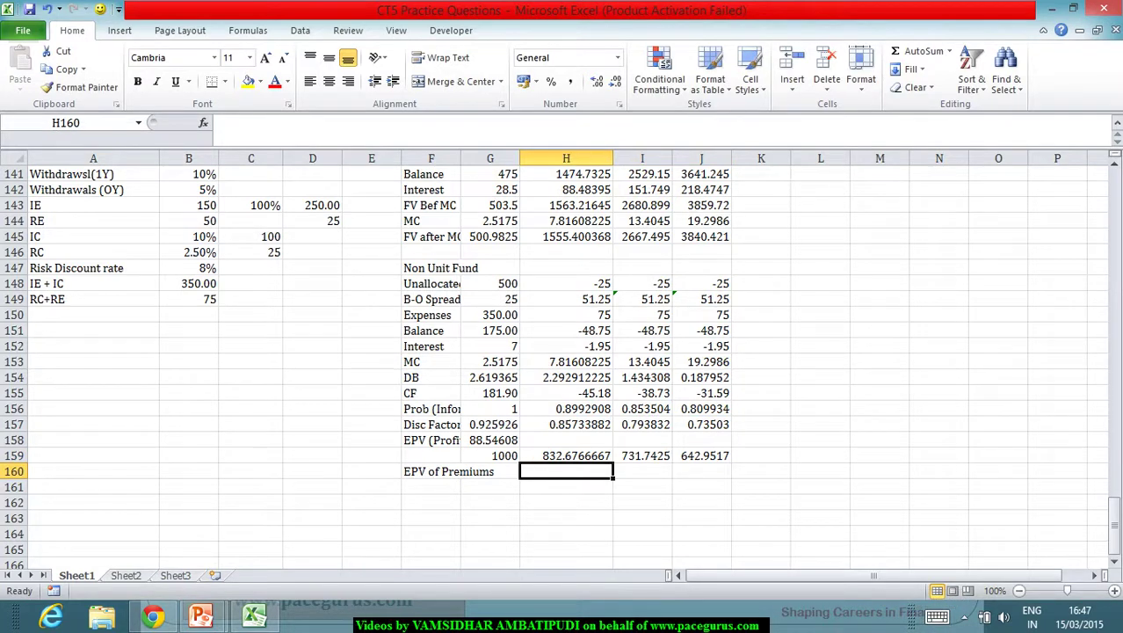
pyautogui.write('=SUM(')
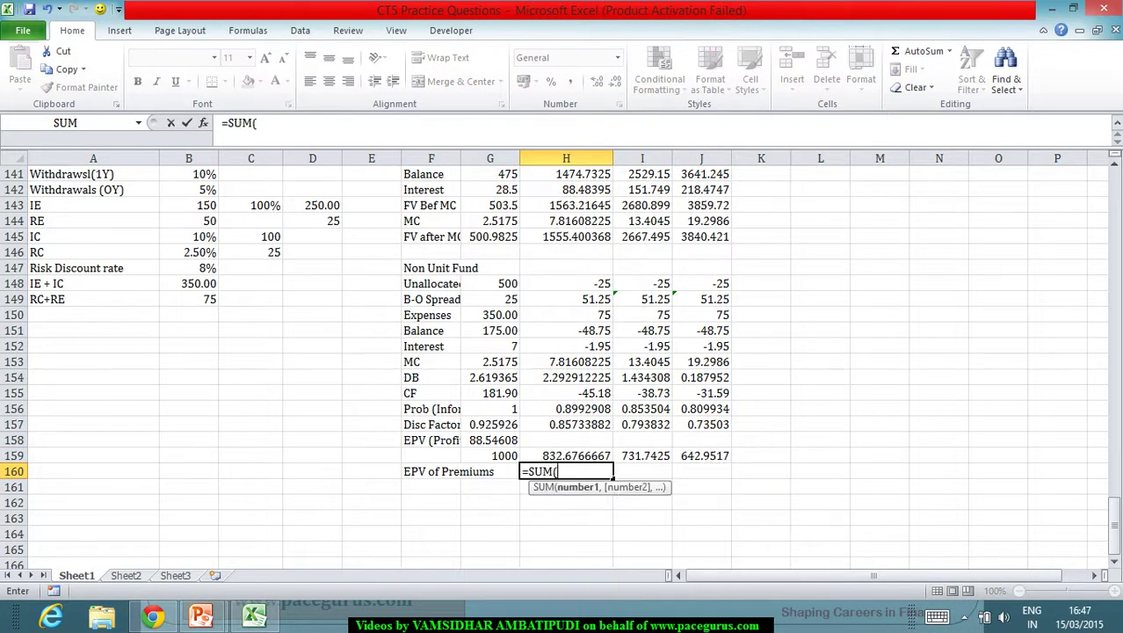
pyautogui.moveTo(505, 456); pyautogui.dragTo(724, 456)
pyautogui.press('Return')
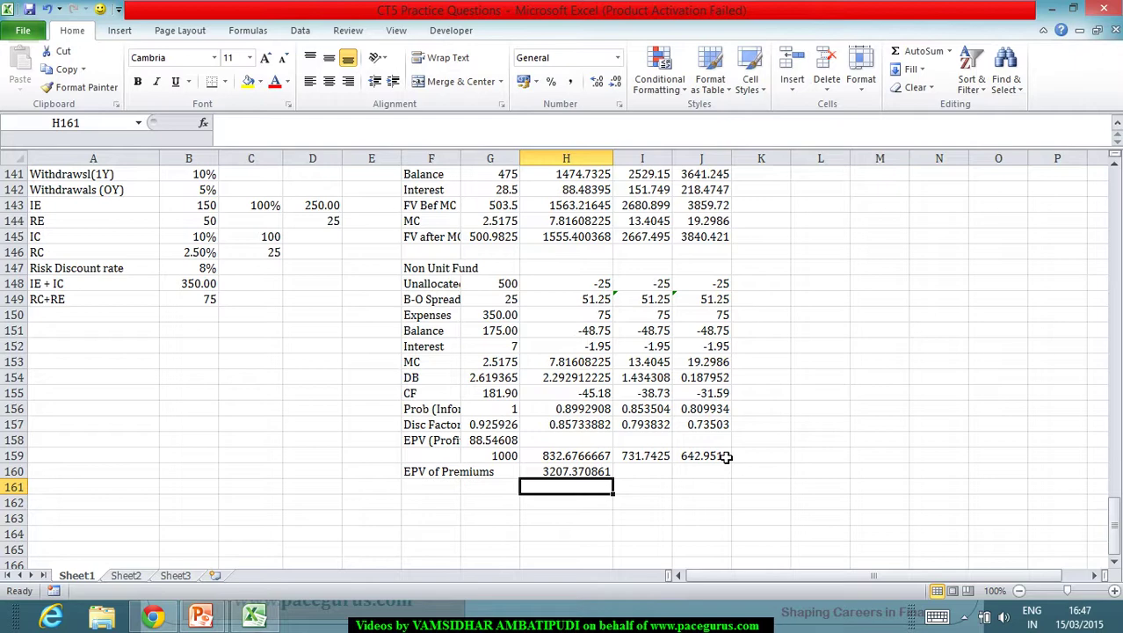
# Label cell F162 "Profit Margin" and calculate it in G162 by dividing EPV of profit by EPV of premiums, =G158/H160
pyautogui.click(419, 501)
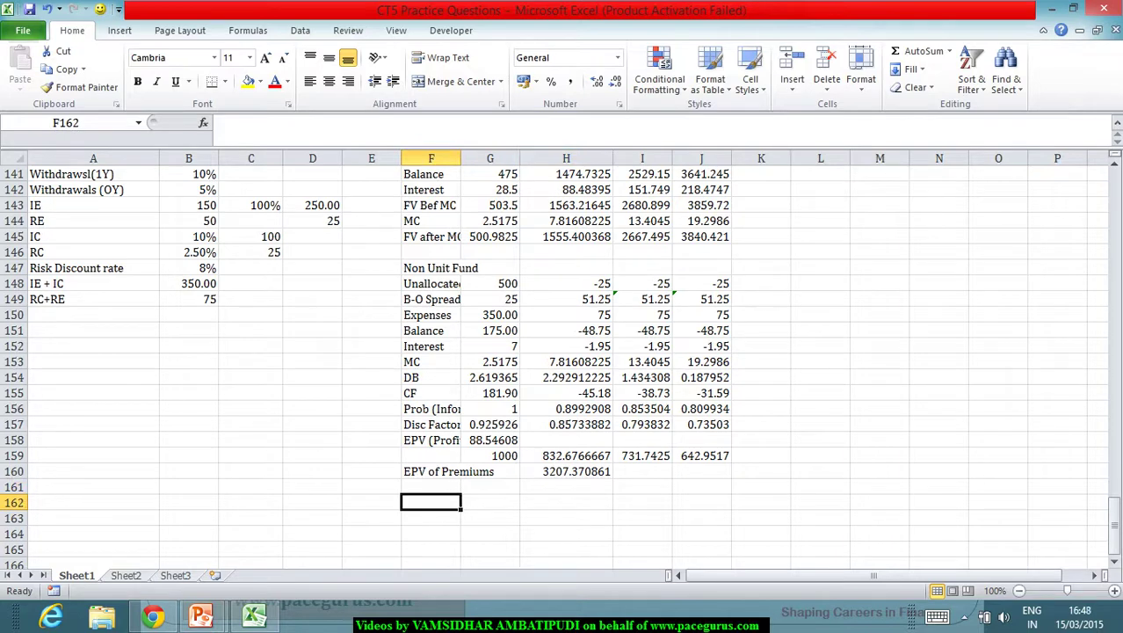
pyautogui.write('Profit ')
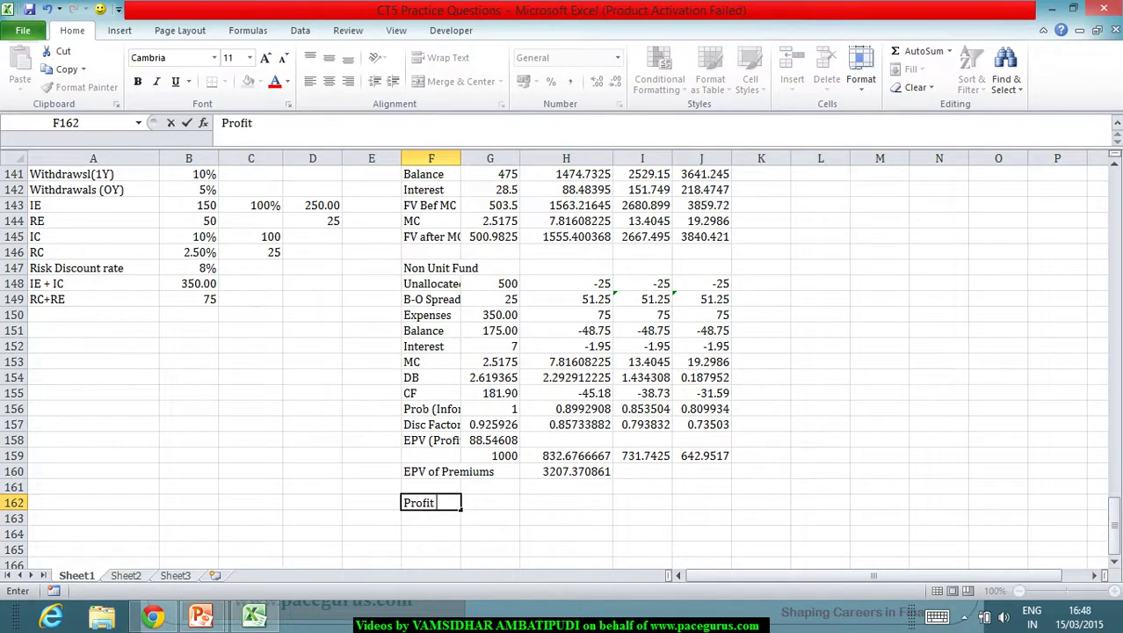
pyautogui.write('Margin')
pyautogui.press('Tab')
pyautogui.write('=')
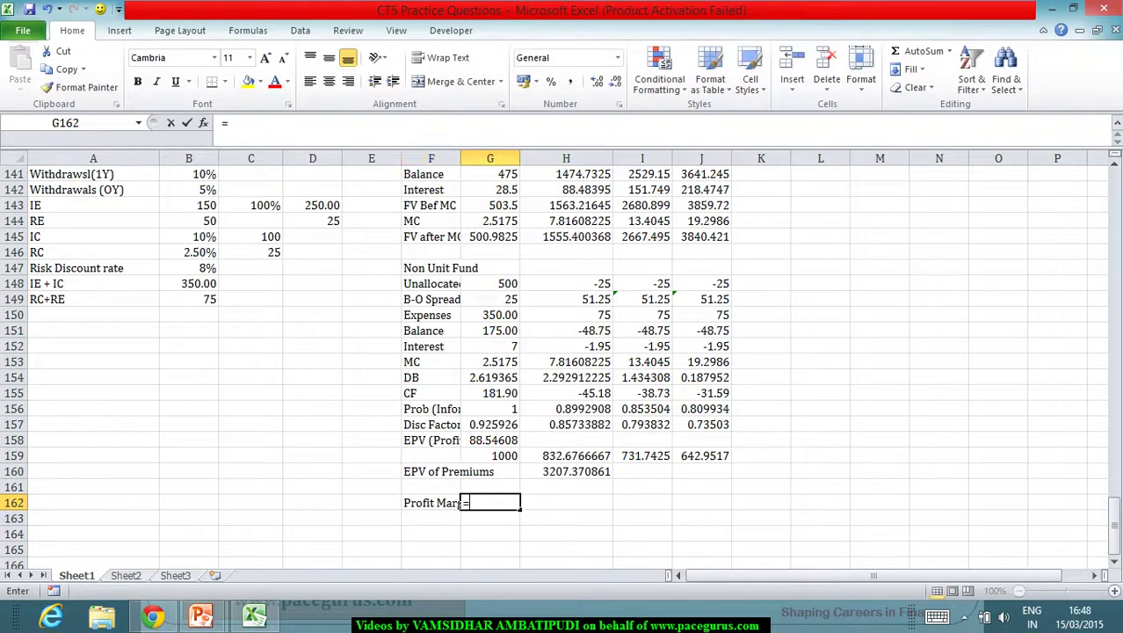
pyautogui.scroll(3, 489, 388)
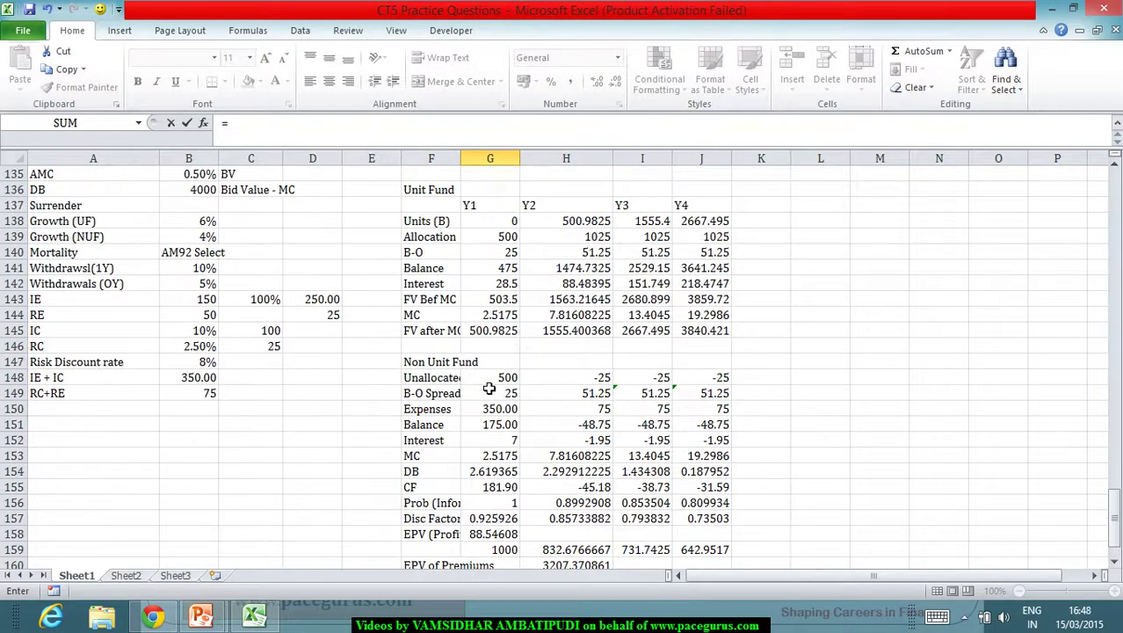
pyautogui.scroll(-2, 491, 387)
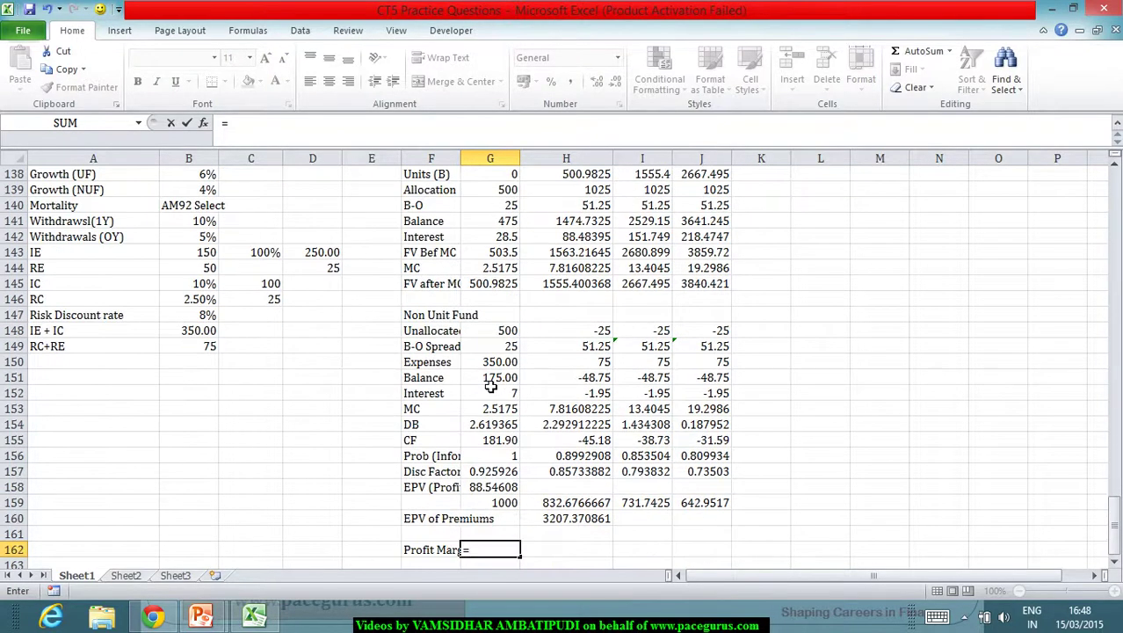
pyautogui.click(501, 488)
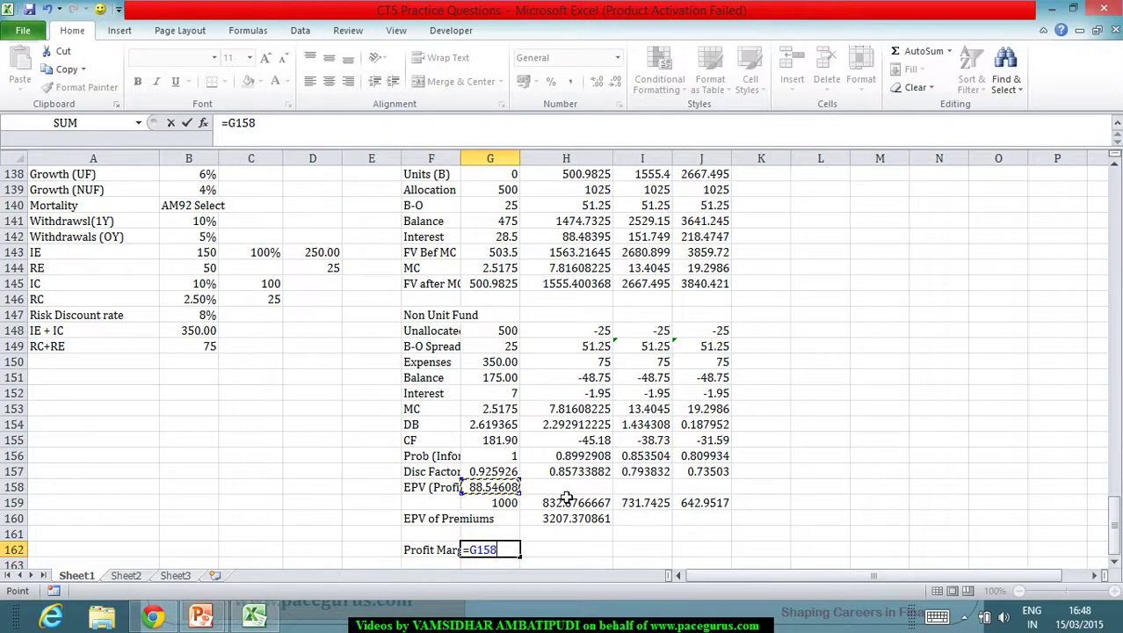
pyautogui.write('/')
pyautogui.click(591, 521)
pyautogui.press('Return')
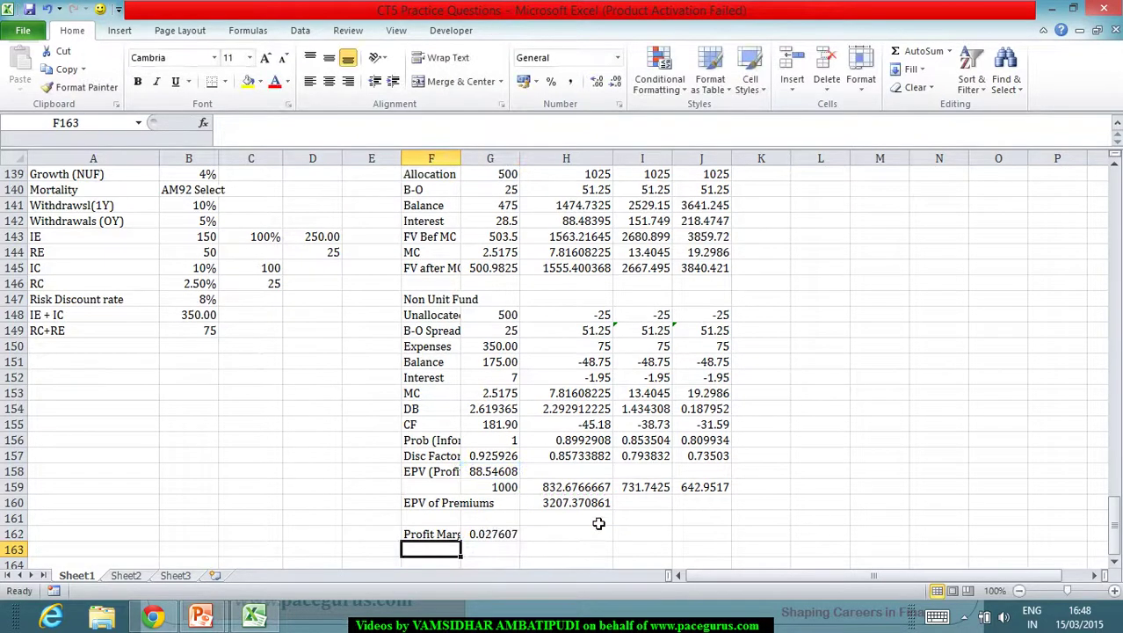
# Review the profit margin in G162 and examine the Y2 to Y4 cash flows in H155:J155
pyautogui.click(512, 534)
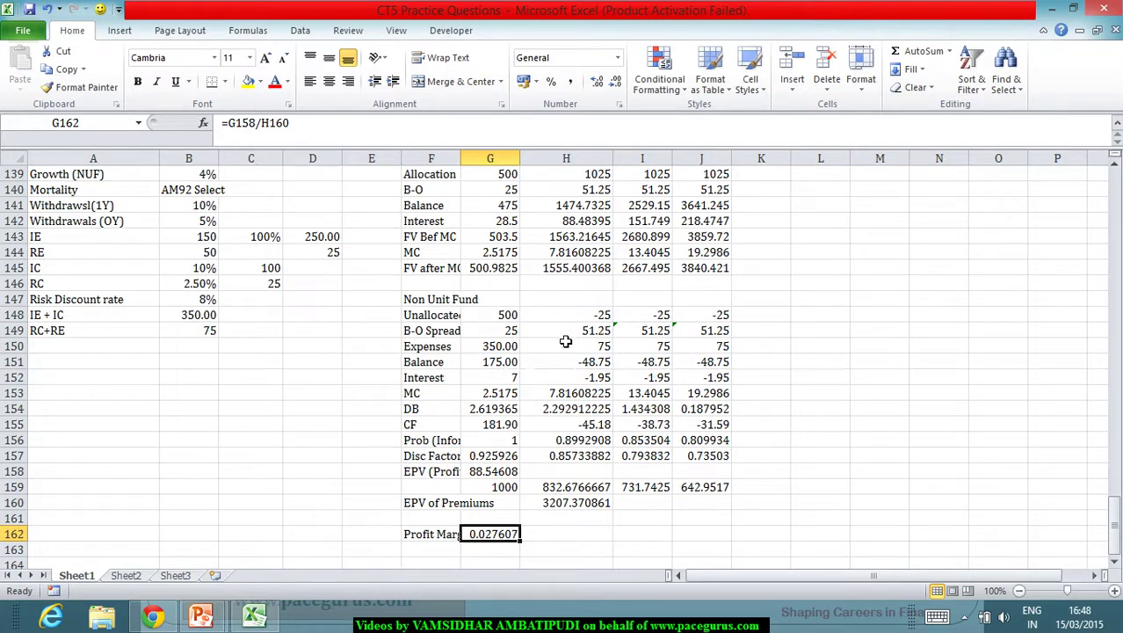
pyautogui.scroll(1, 567, 342)
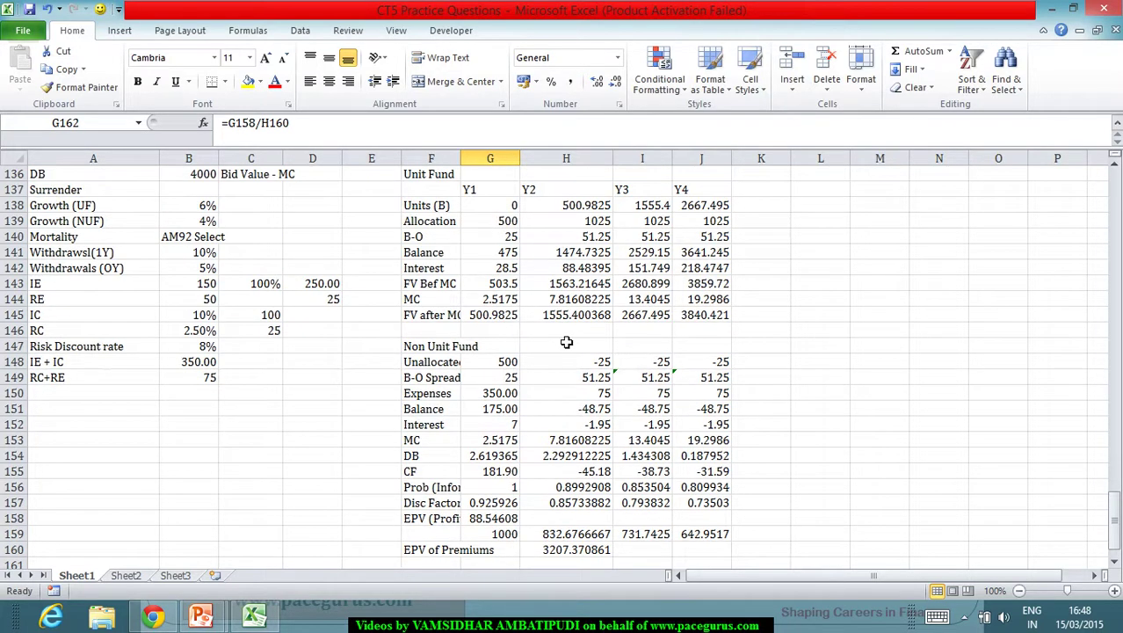
pyautogui.scroll(-1, 576, 352)
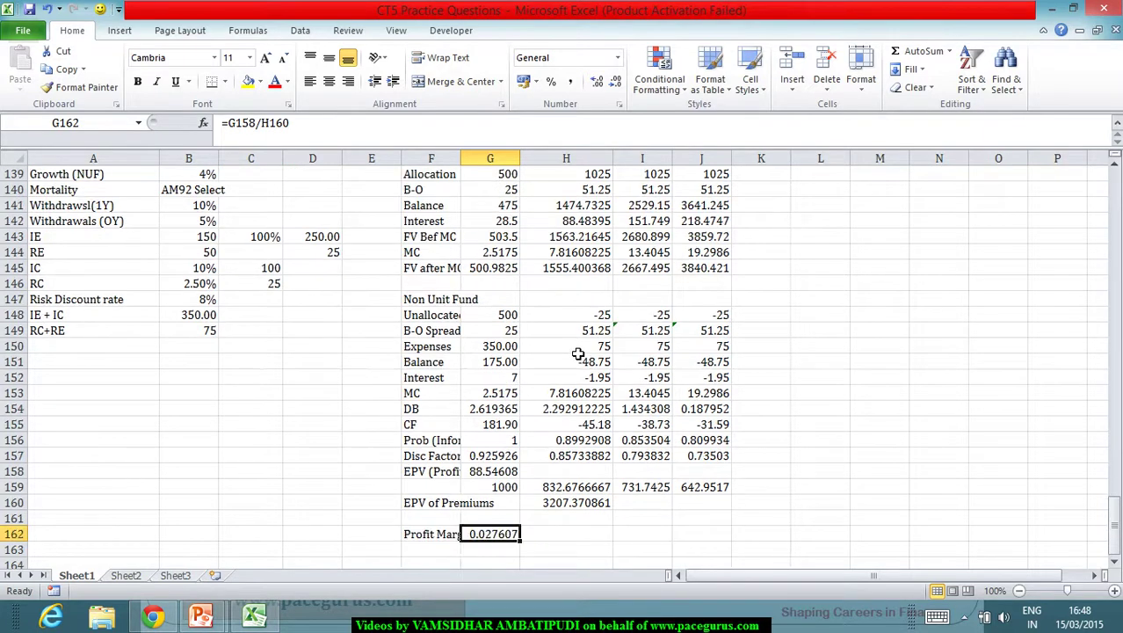
pyautogui.moveTo(563, 425); pyautogui.dragTo(712, 426)
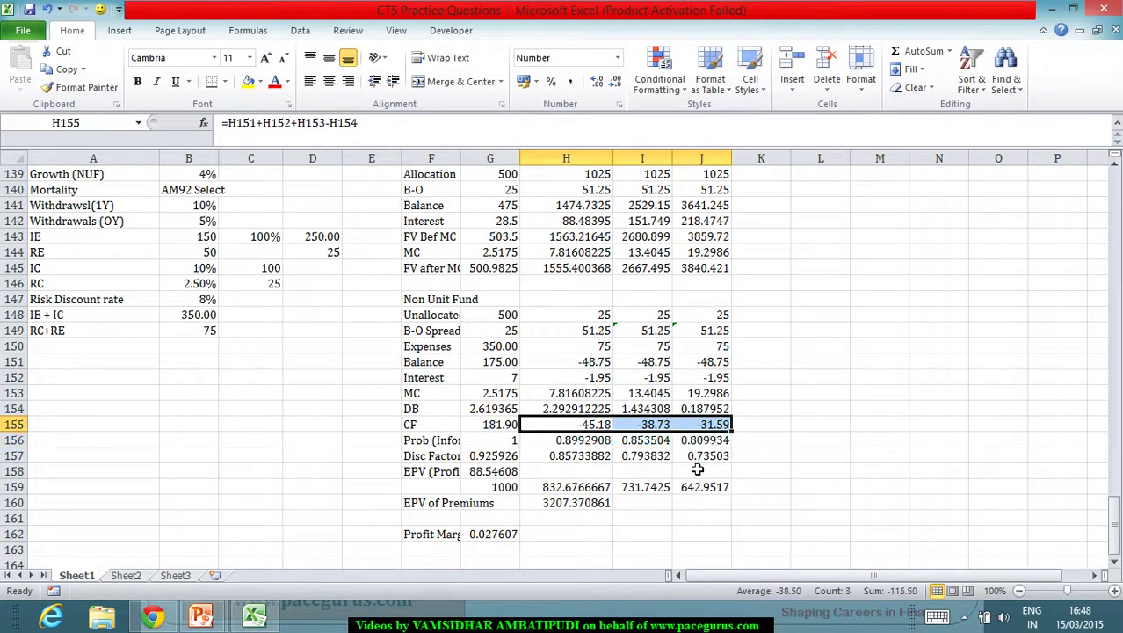
# Examine the negative Y2 to Y4 cash flows in H155:J155 against the profit margin in G162, focusing on Y4 in J155
pyautogui.click(518, 536)
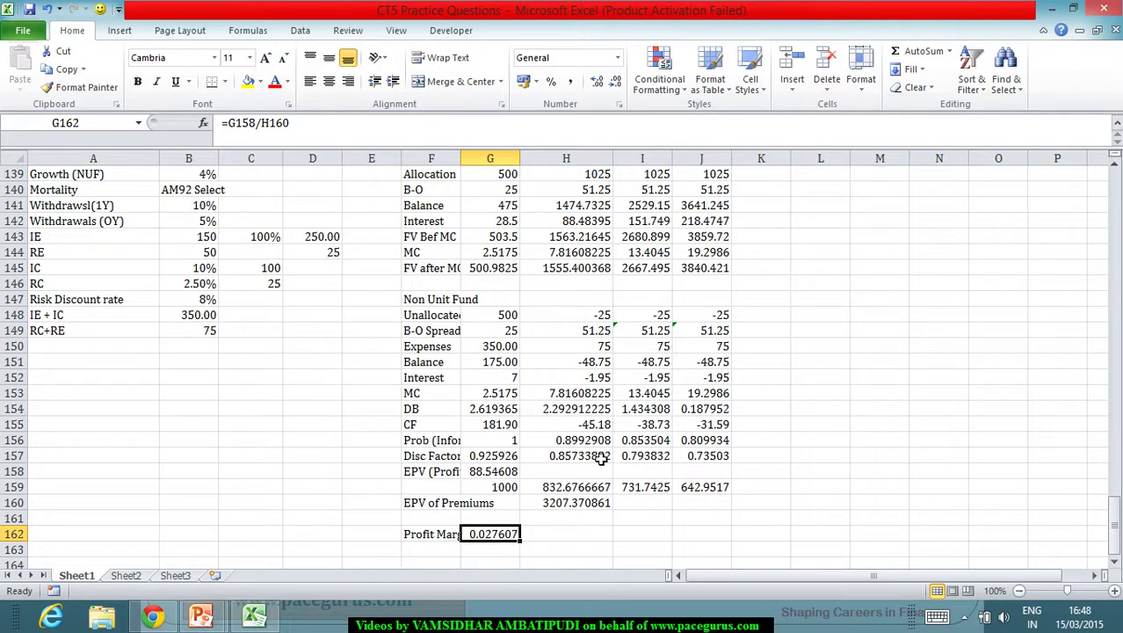
pyautogui.moveTo(587, 426); pyautogui.dragTo(703, 411)
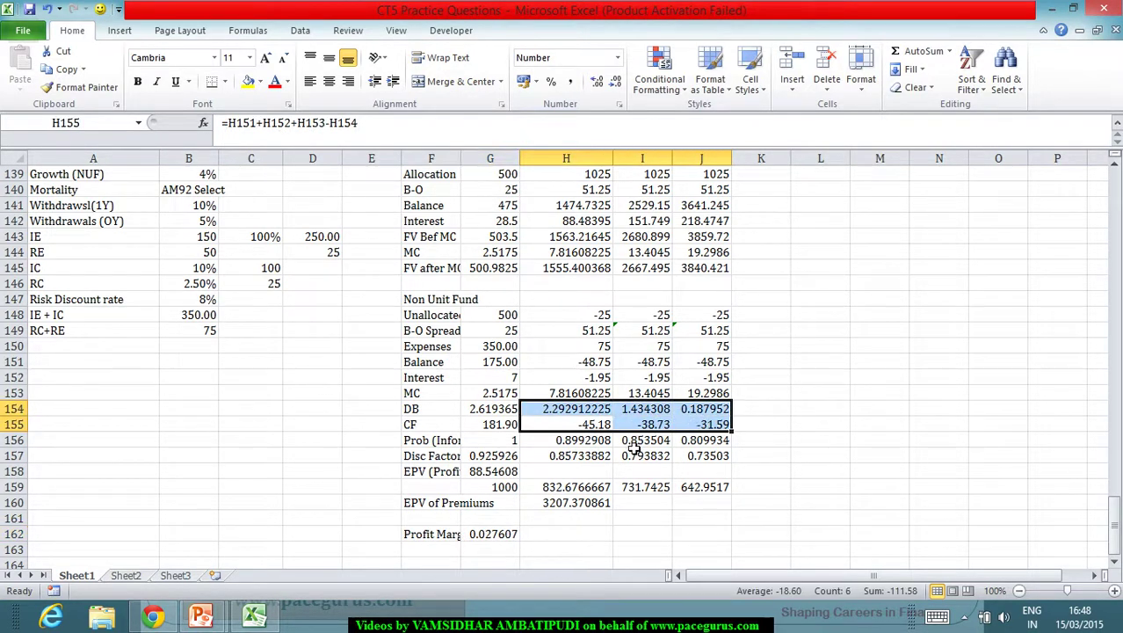
pyautogui.click(609, 430)
pyautogui.moveTo(609, 430); pyautogui.dragTo(716, 429)
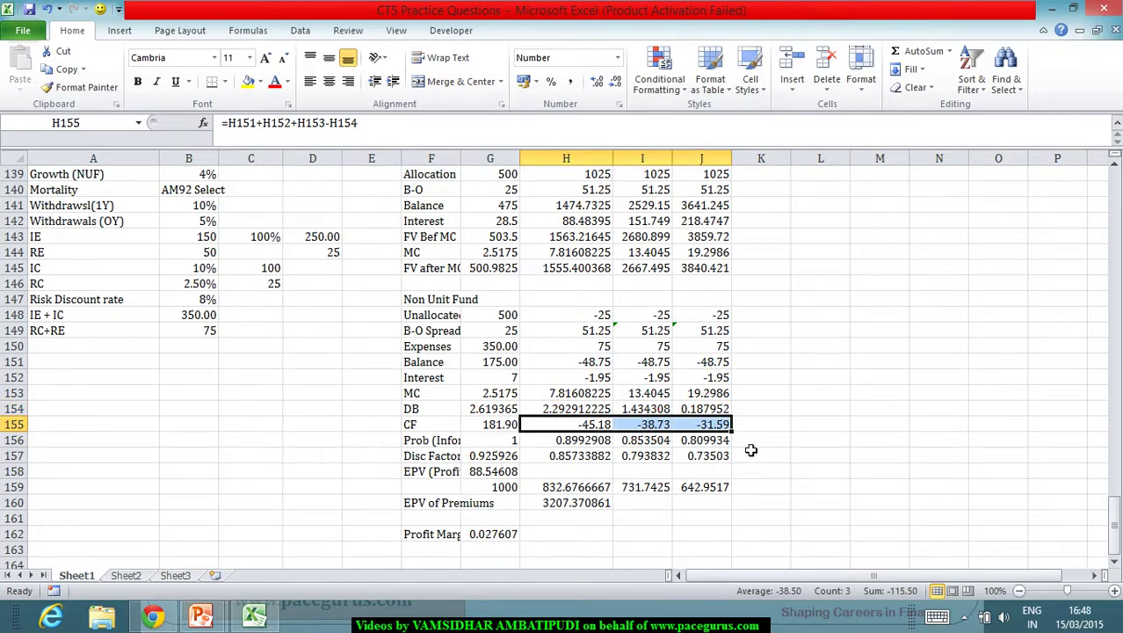
pyautogui.scroll(-2, 719, 424)
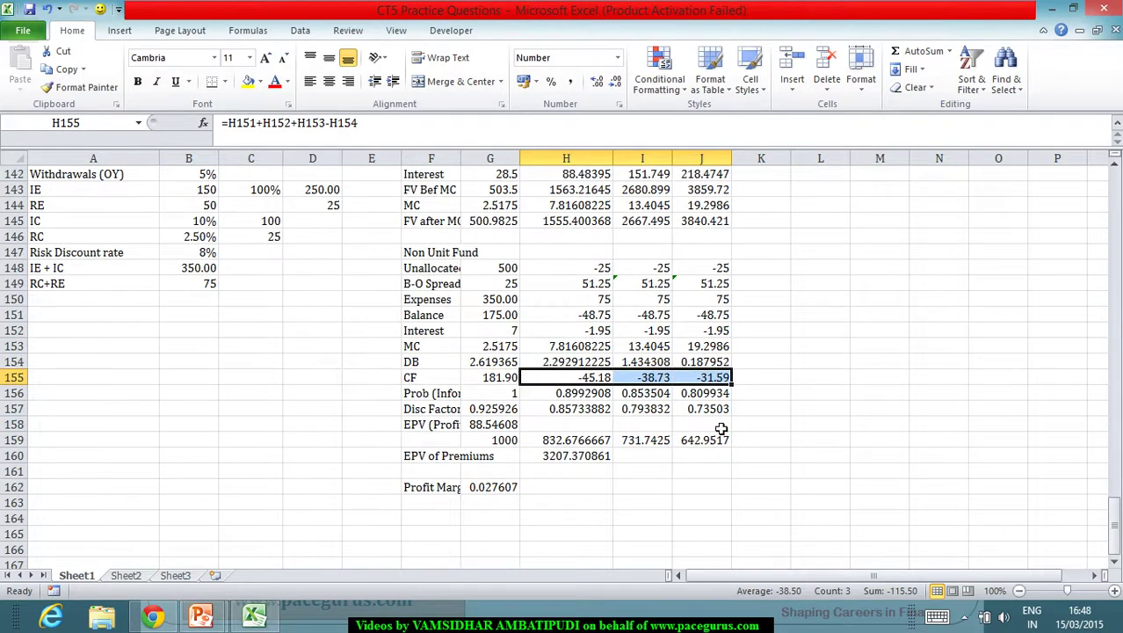
pyautogui.click(579, 478)
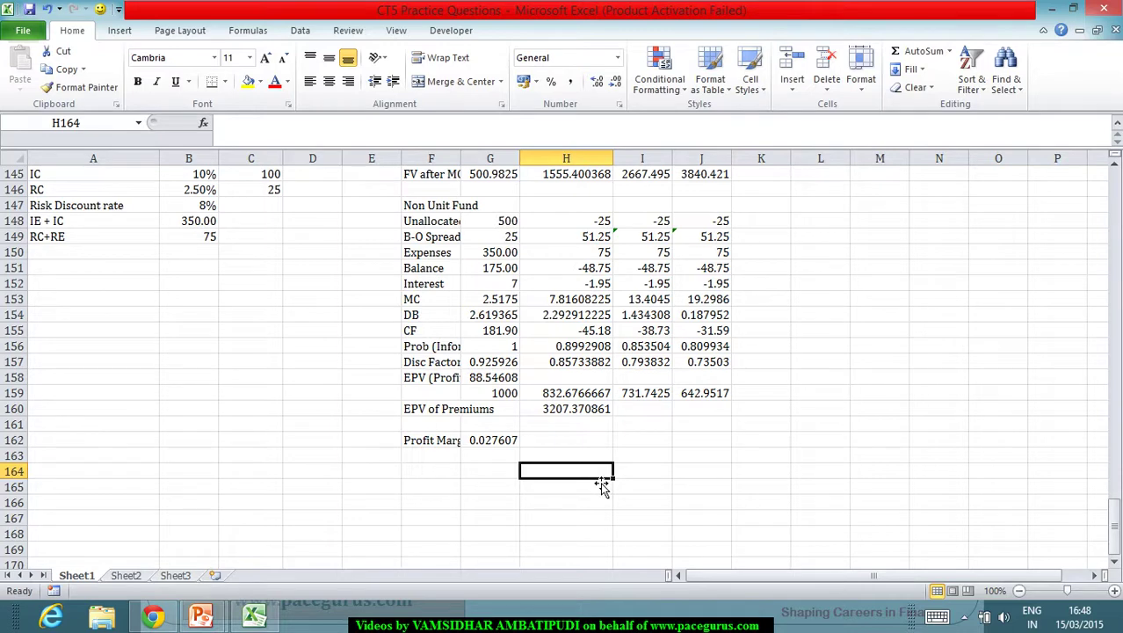
pyautogui.click(728, 334)
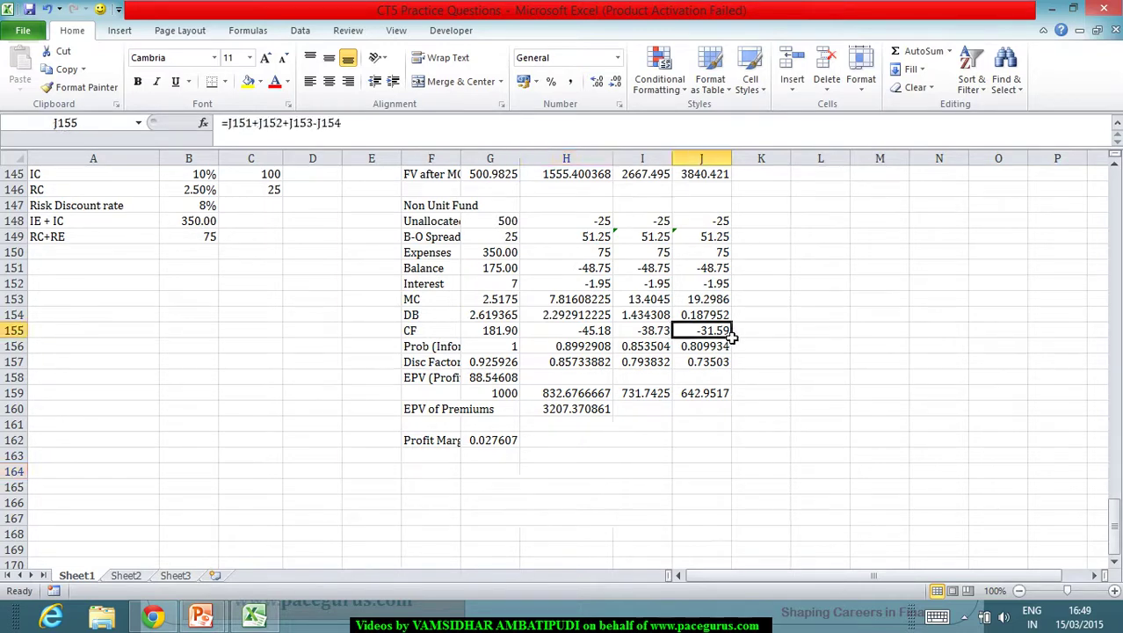
pyautogui.click(714, 454)
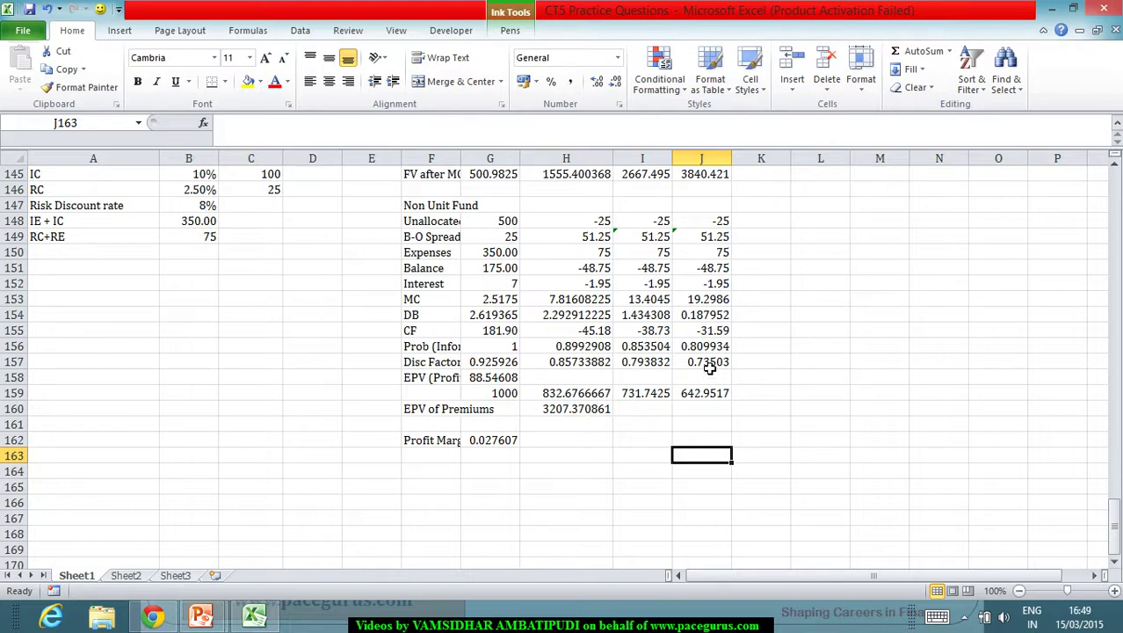
# Switch to the PowerPoint slide, clear its ink, and handwrite the Y4 cash flow discounted one year as 31.59/1.04
pyautogui.hotkey('alt', 'Tab')
pyautogui.press('e')
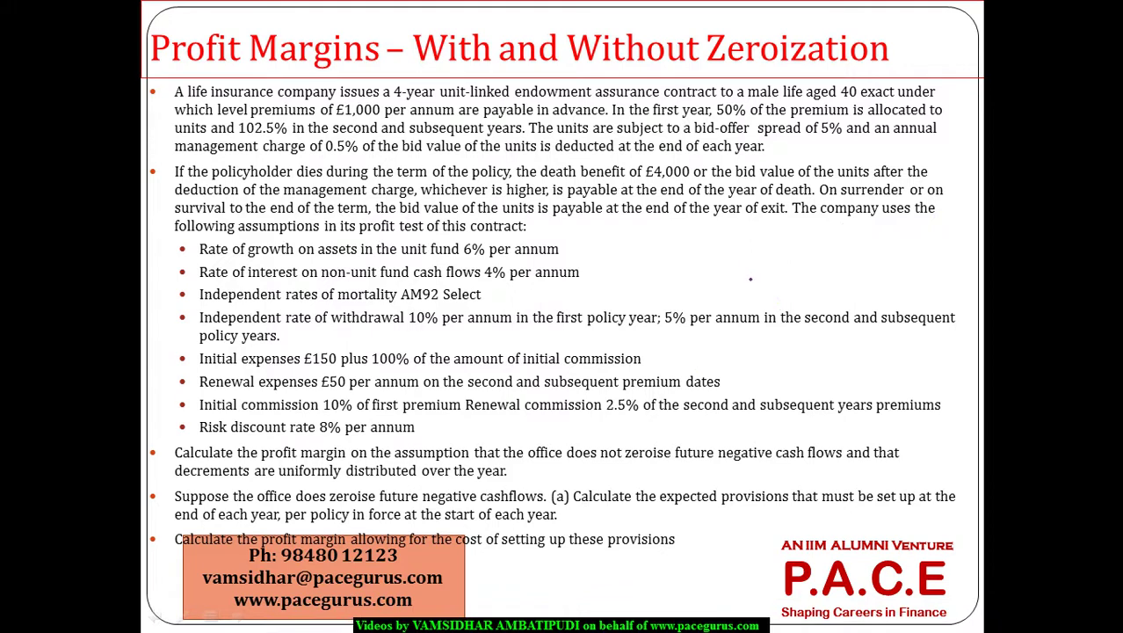
pyautogui.hotkey('alt', 'Tab')
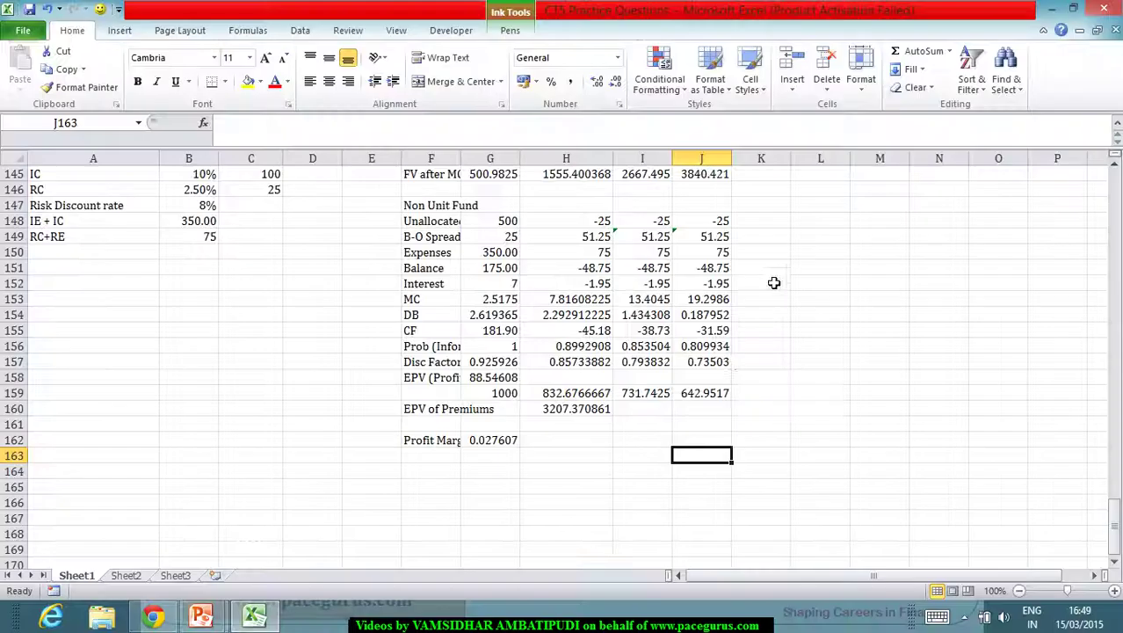
pyautogui.click(718, 332)
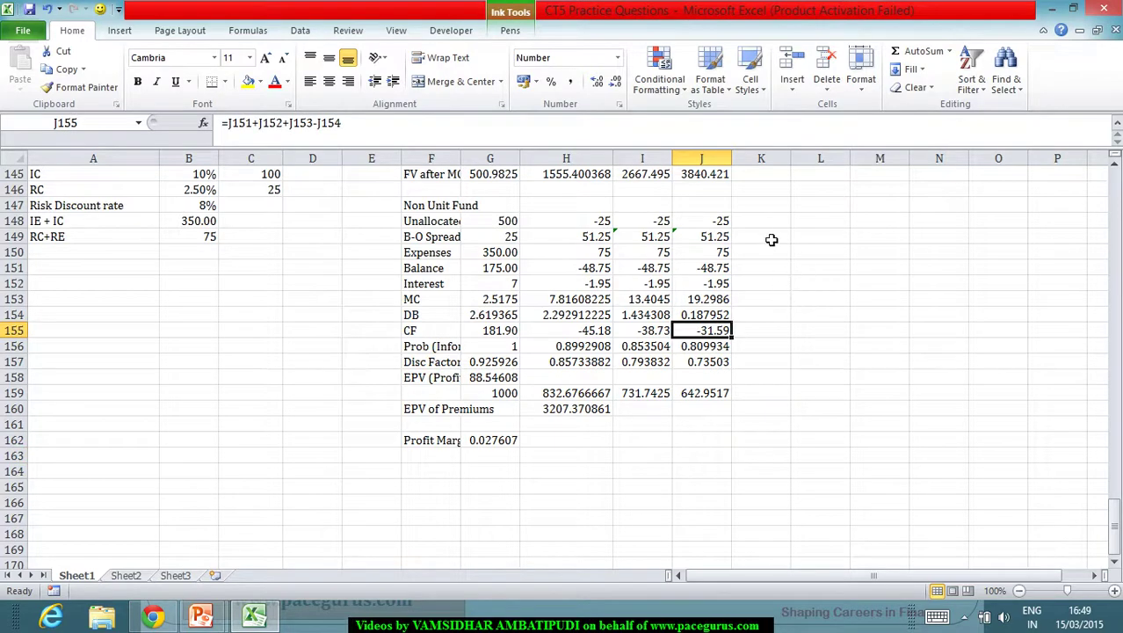
pyautogui.hotkey('alt', 'Tab')
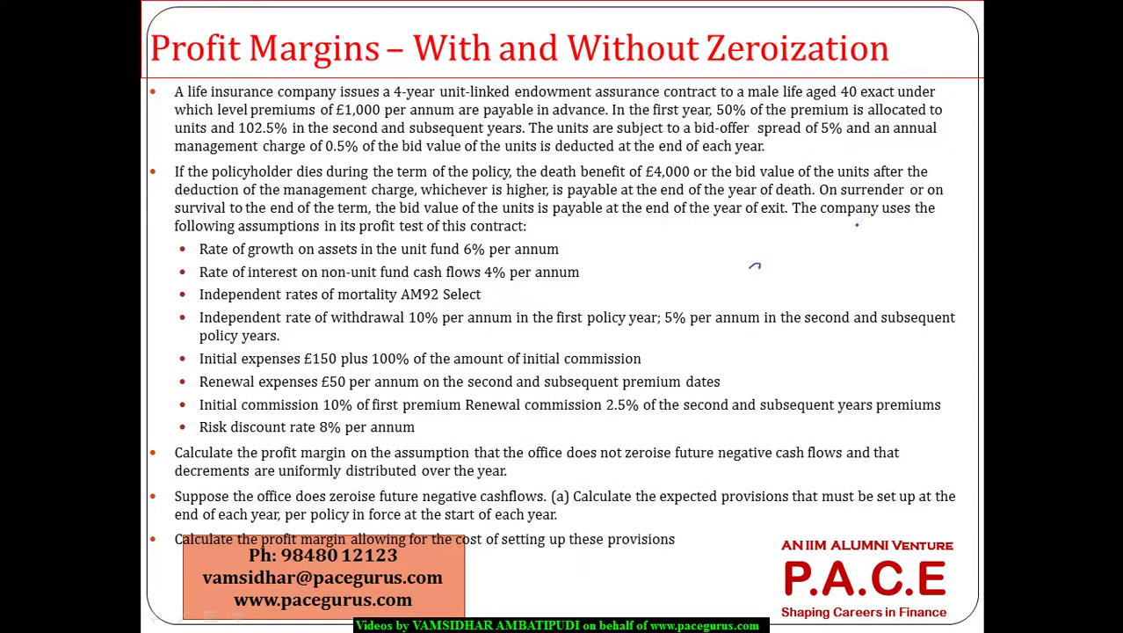
pyautogui.moveTo(884, 227)
pyautogui.mouseDown()
pyautogui.moveTo(886, 238)
pyautogui.moveTo(893, 225)
pyautogui.mouseUp()
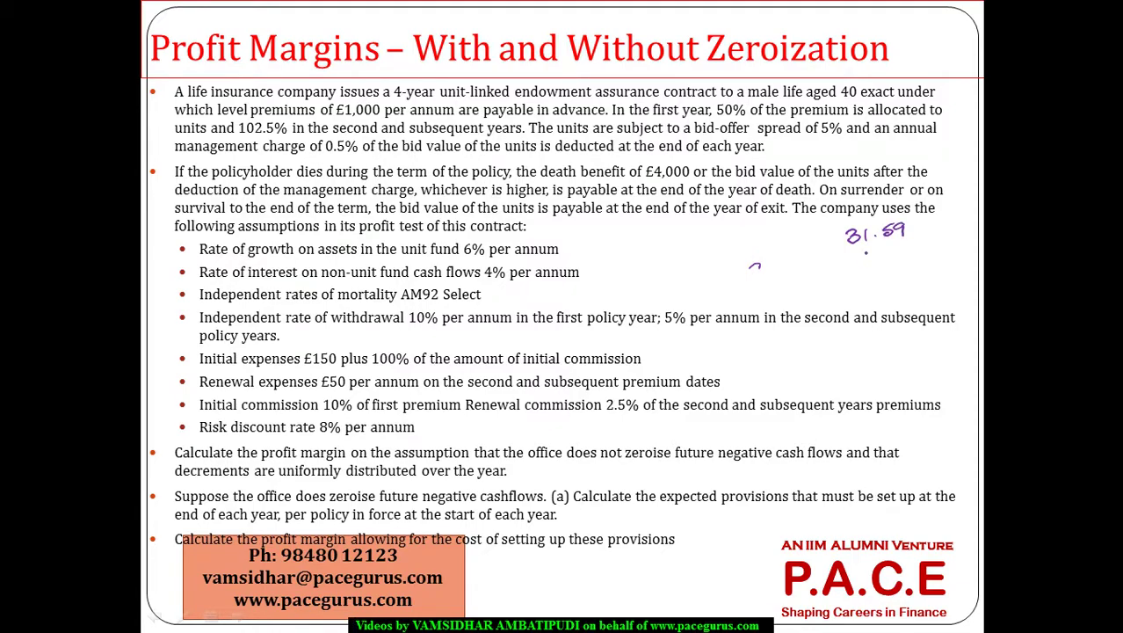
pyautogui.hotkey('alt', 'Tab')
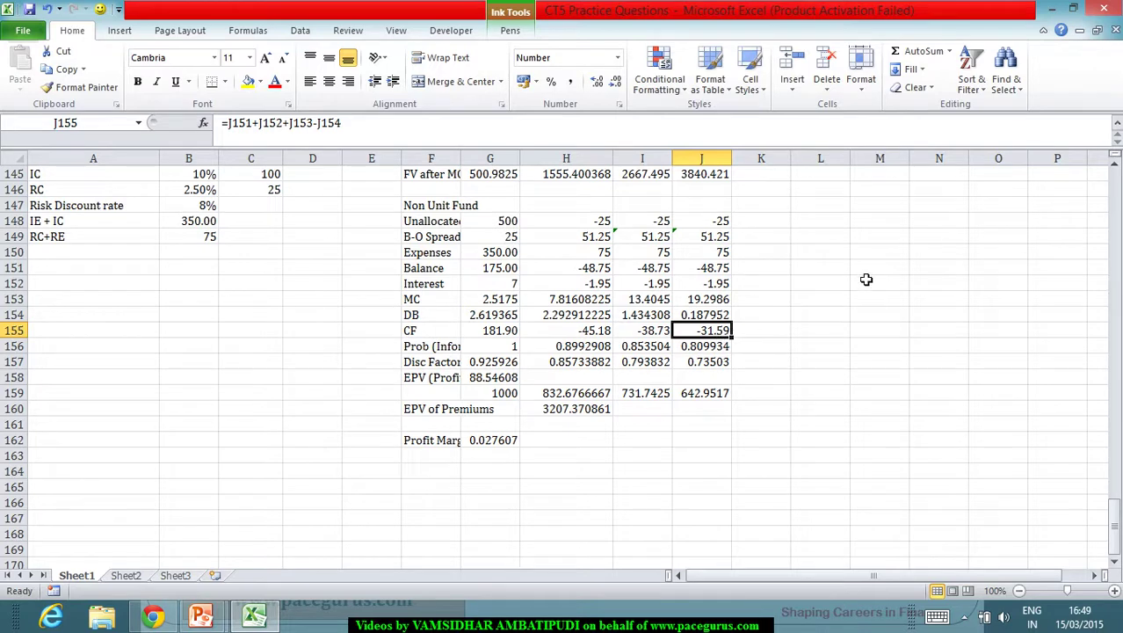
pyautogui.hotkey('alt', 'Tab')
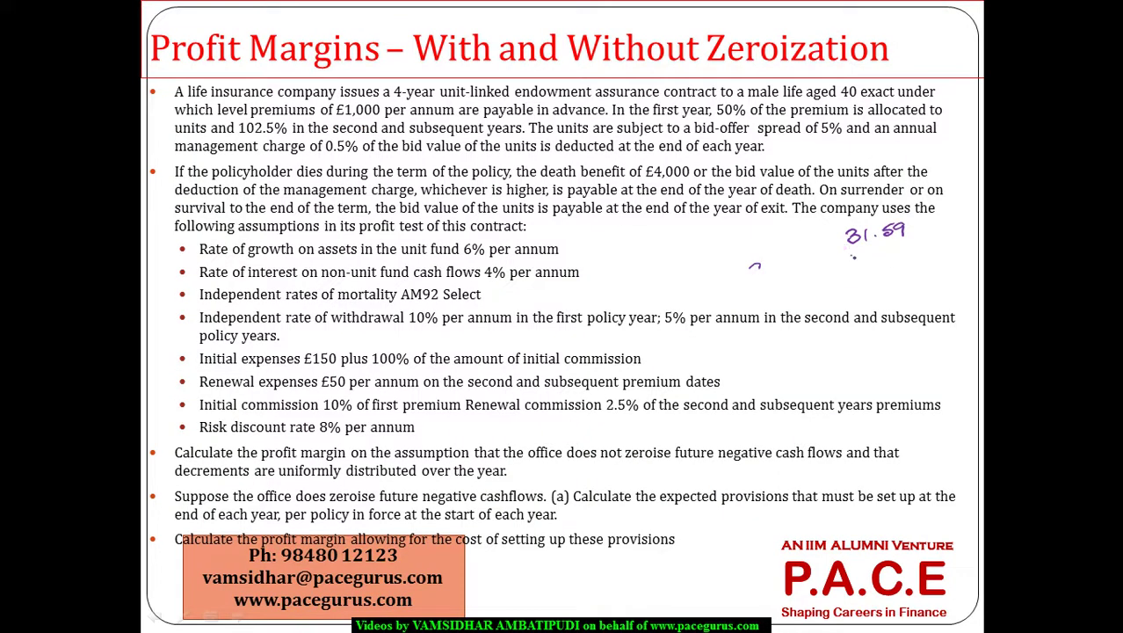
pyautogui.moveTo(850, 256); pyautogui.dragTo(904, 241)
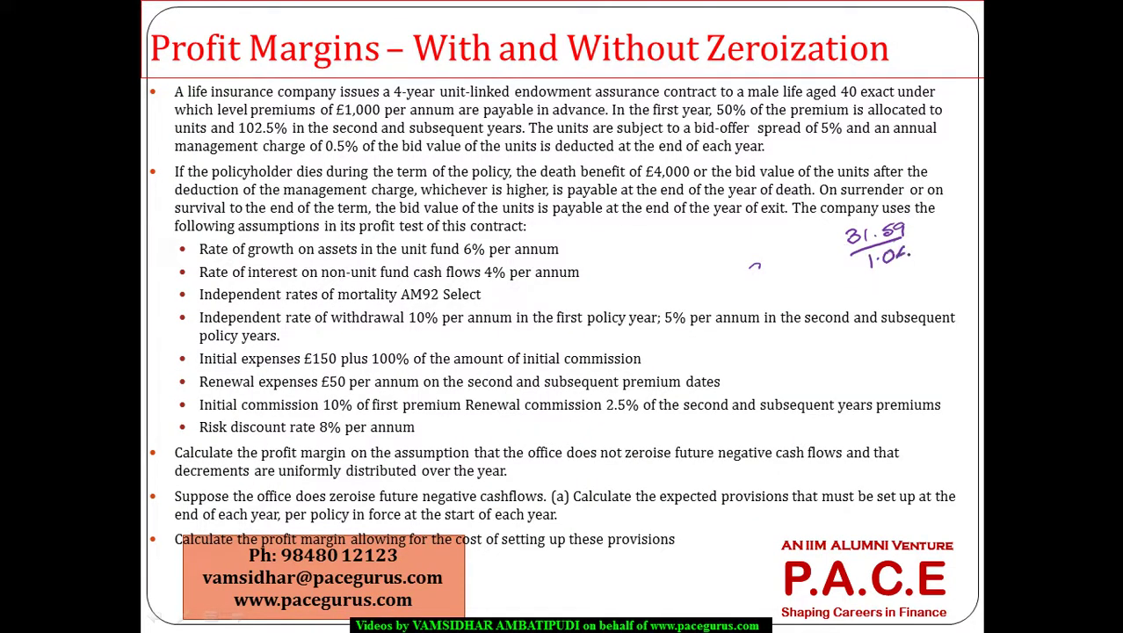
# Switch back to the Excel workbook and label cell F164 "Reserves"
pyautogui.hotkey('alt', 'Tab')
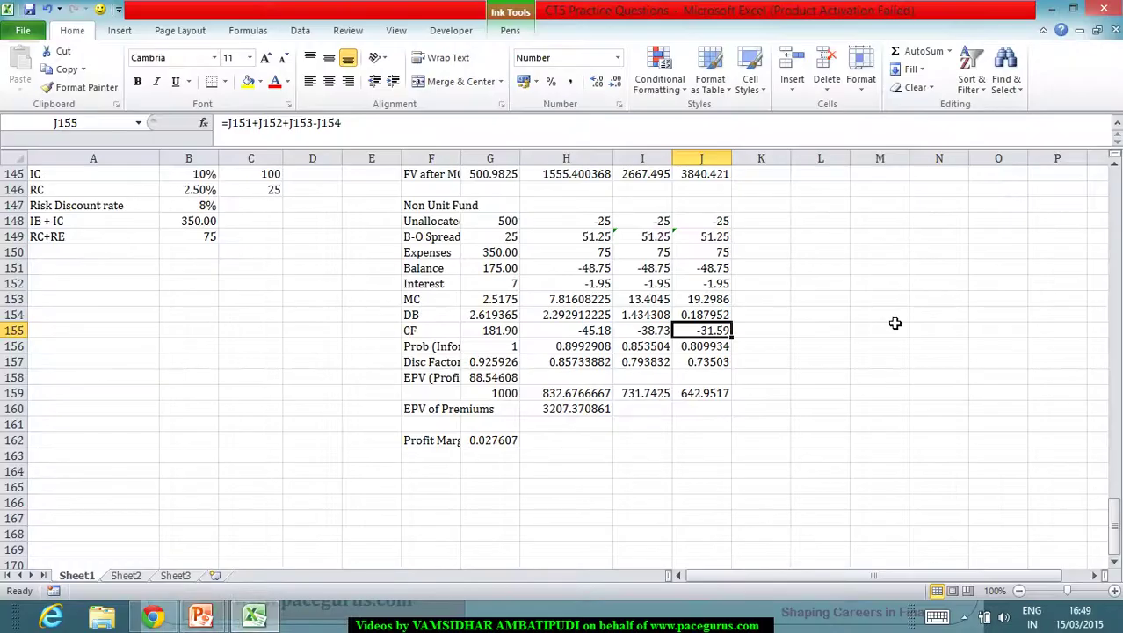
pyautogui.click(431, 471)
pyautogui.write('Reserves')
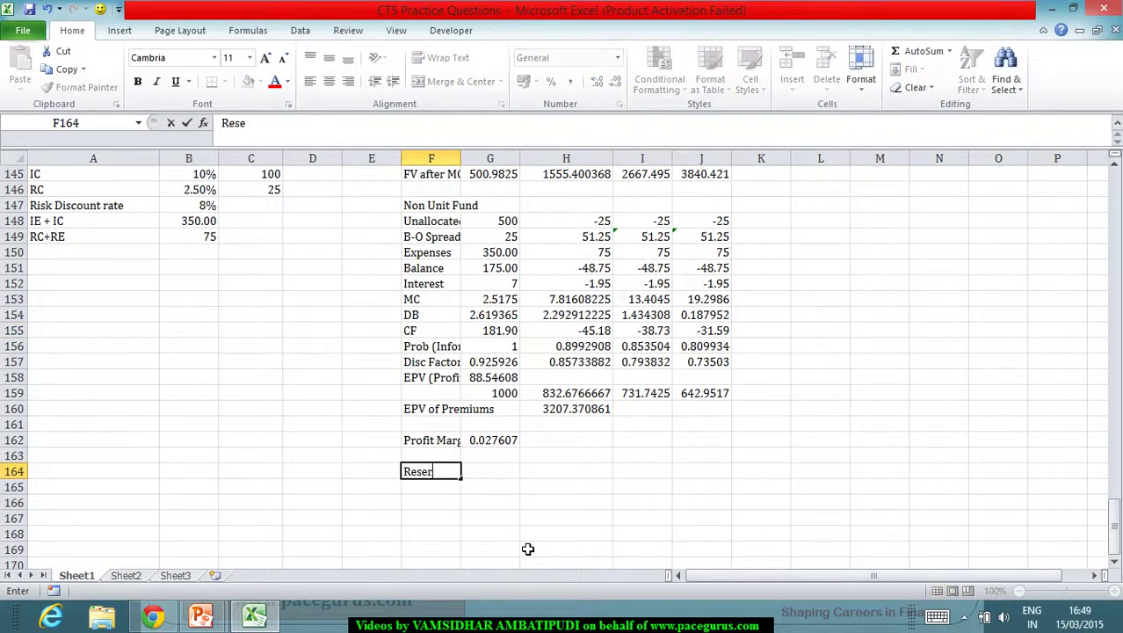
# Calculate the Y3 reserve in I164 by discounting the negated Y4 cash flow at 4%, =-J155/1.04
pyautogui.press('Right')
pyautogui.press('Right')
pyautogui.press('Right')
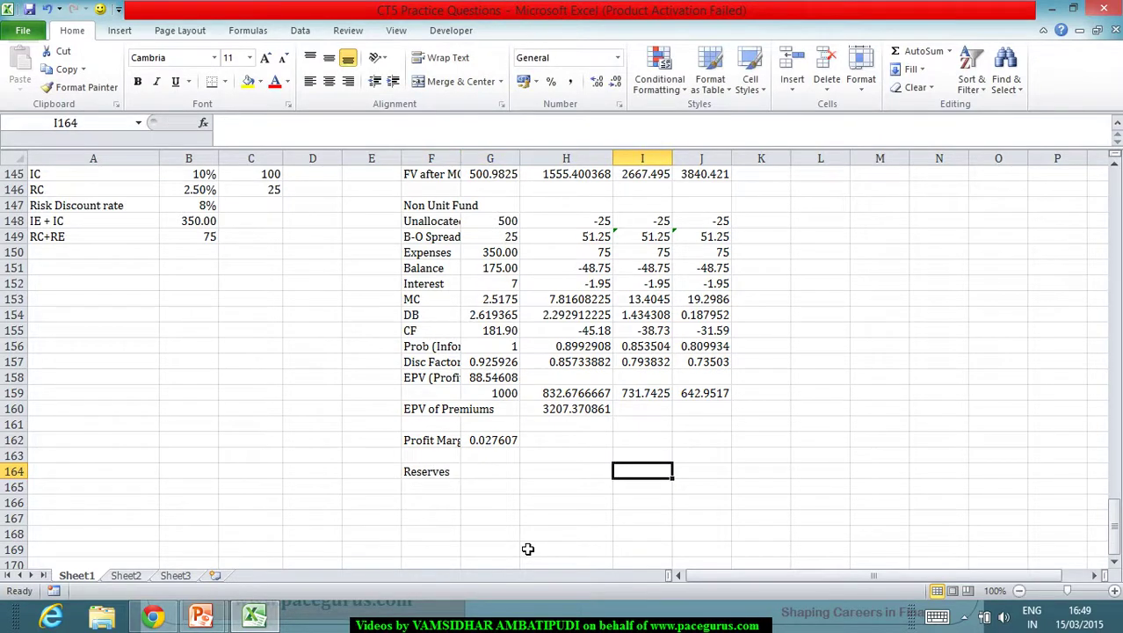
pyautogui.write('=')
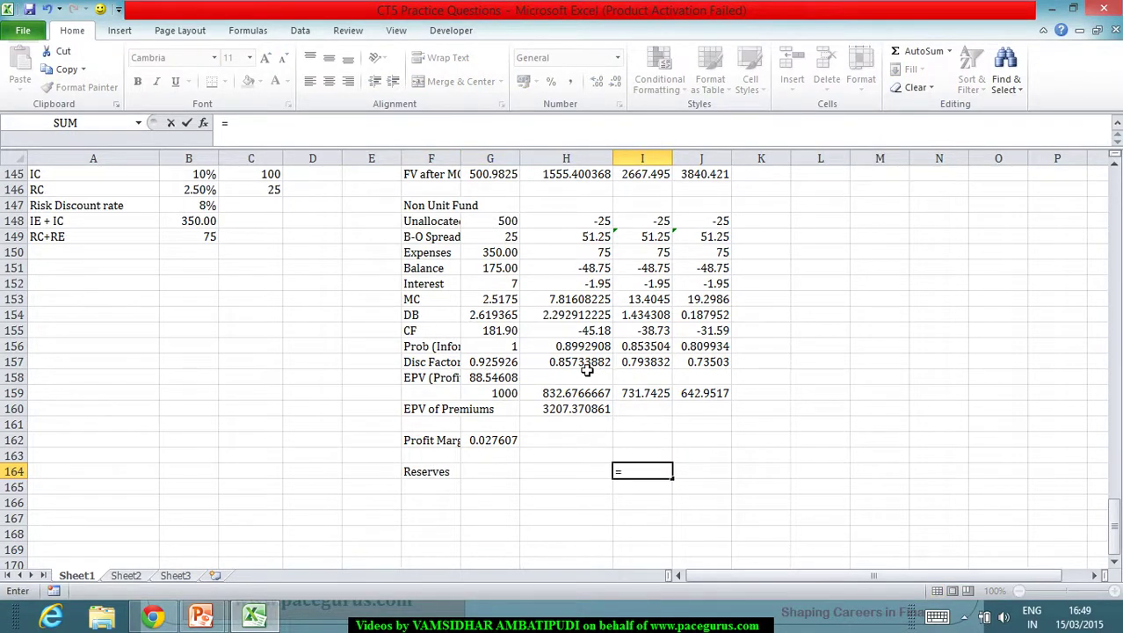
pyautogui.write('-')
pyautogui.click(714, 334)
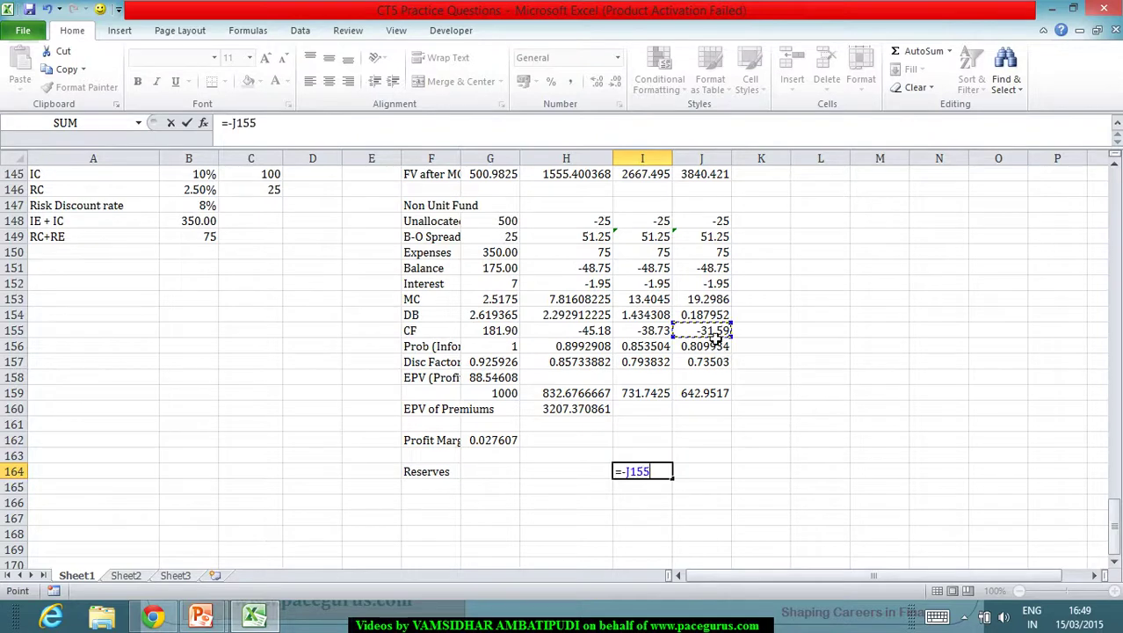
pyautogui.moveTo(715, 338); pyautogui.dragTo(709, 348)
pyautogui.click(717, 334)
pyautogui.write('/1.04')
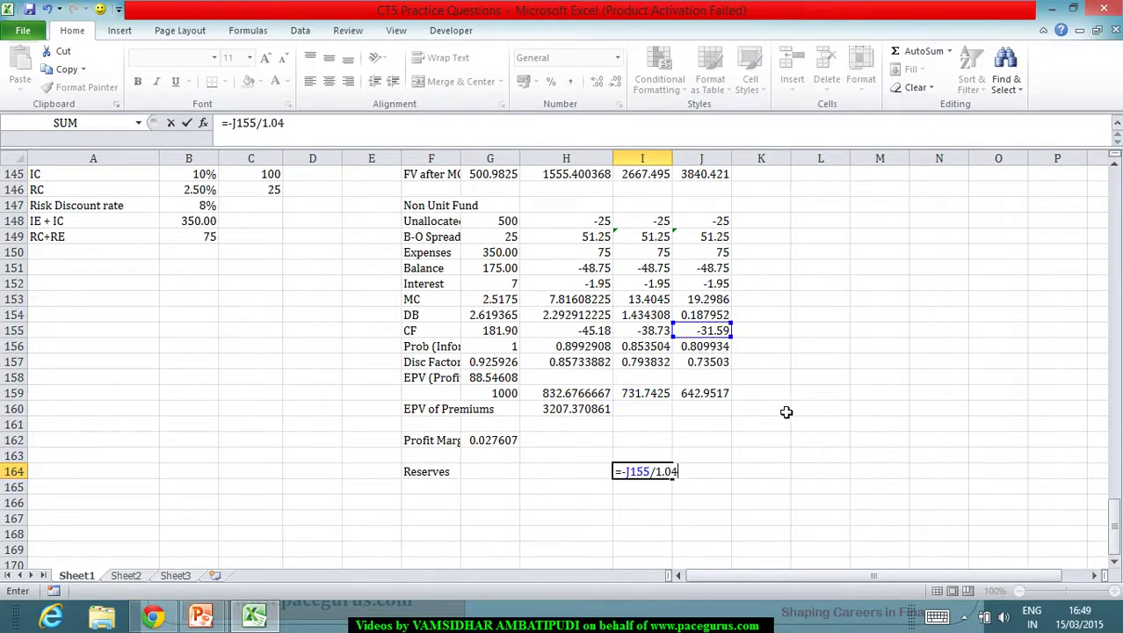
pyautogui.press('Return')
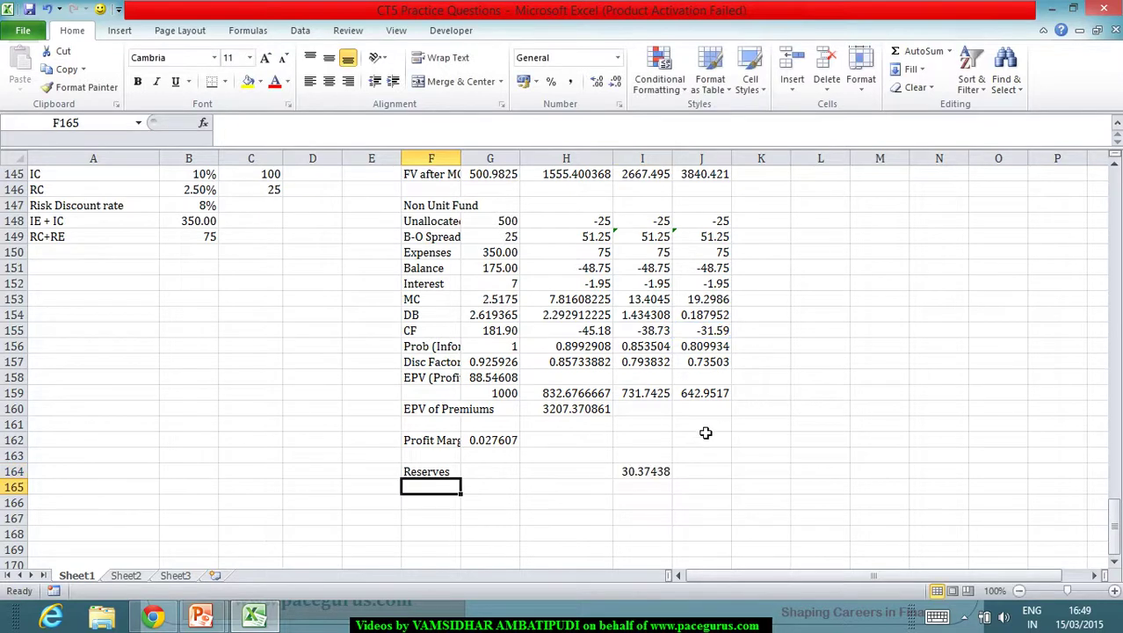
# Calculate the Y2 reserve in H164 from the Y3 cash flow and the Y3 reserve, =(-I155+I164)/1.04
pyautogui.click(654, 466)
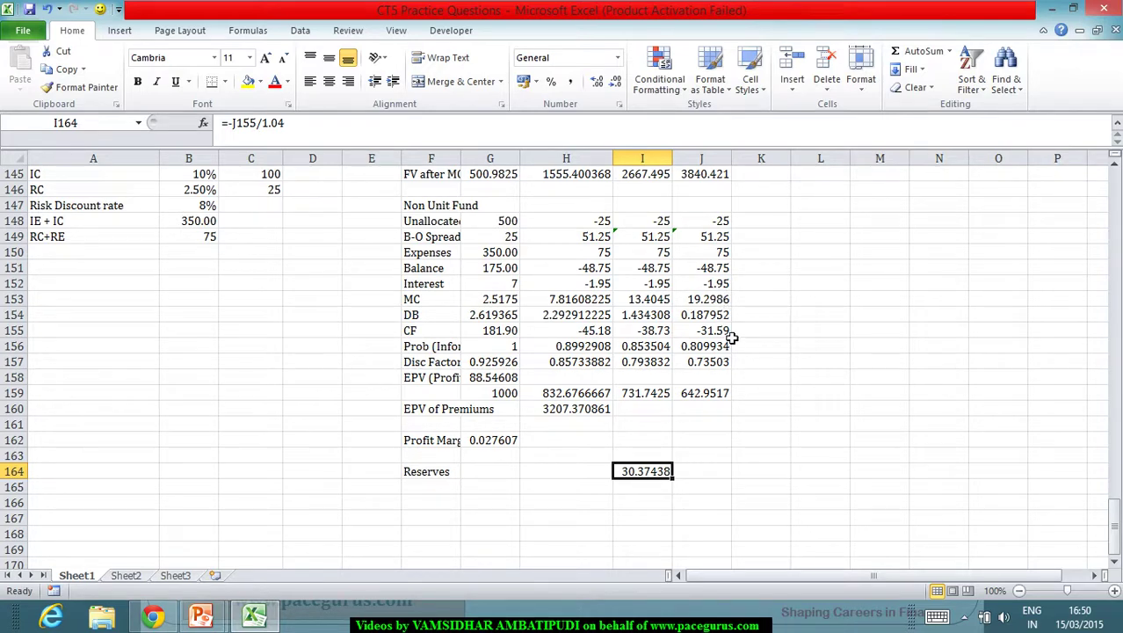
pyautogui.click(664, 334)
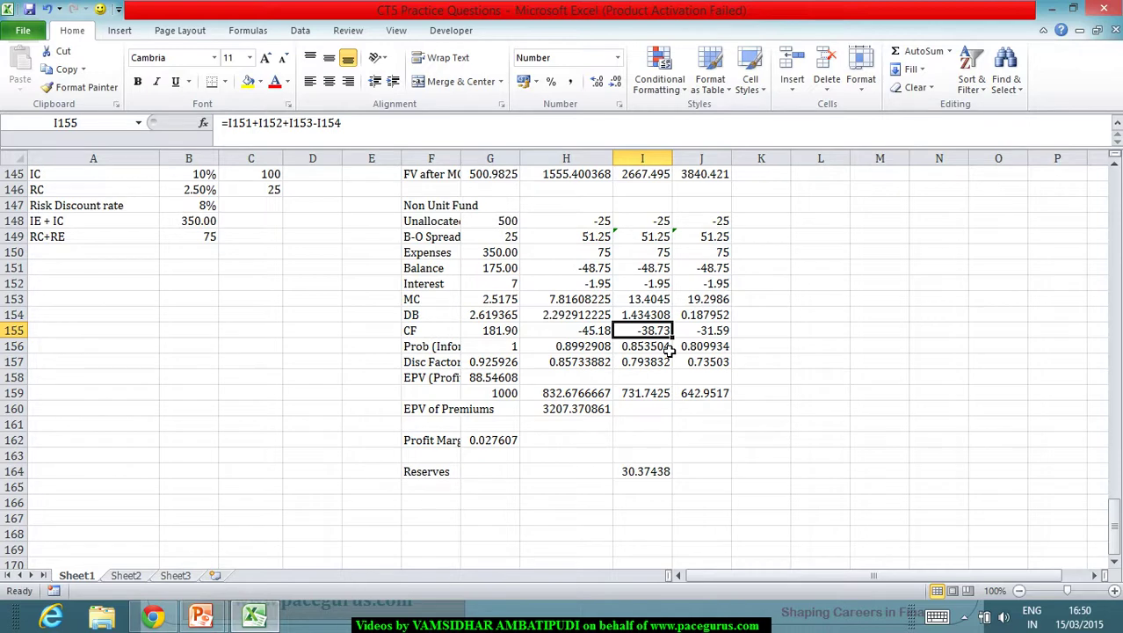
pyautogui.click(580, 476)
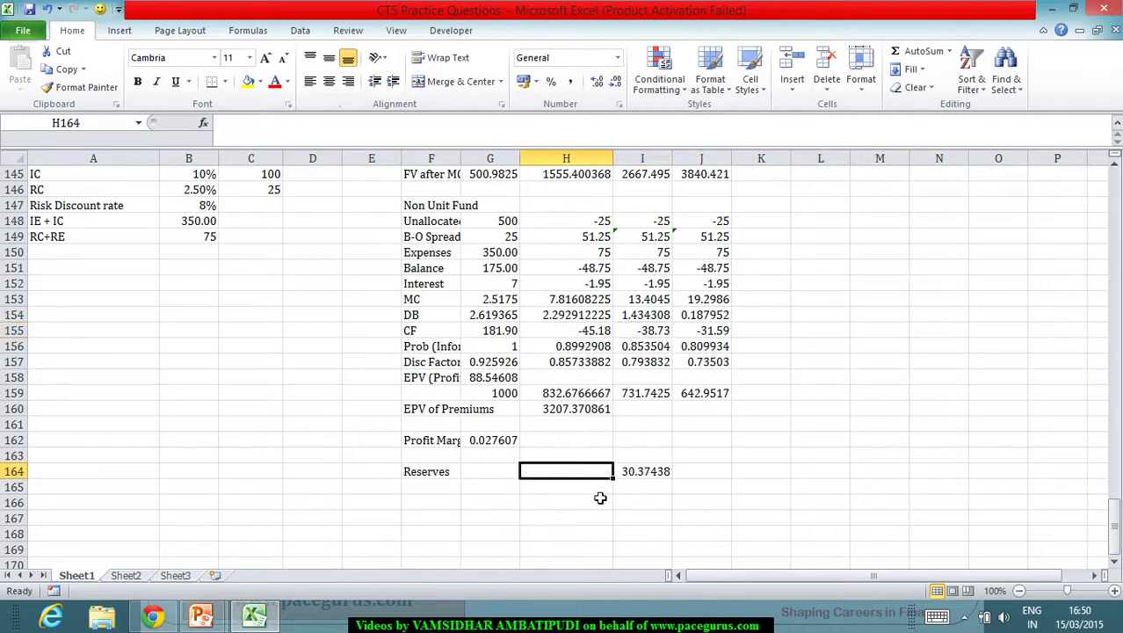
pyautogui.write('=(')
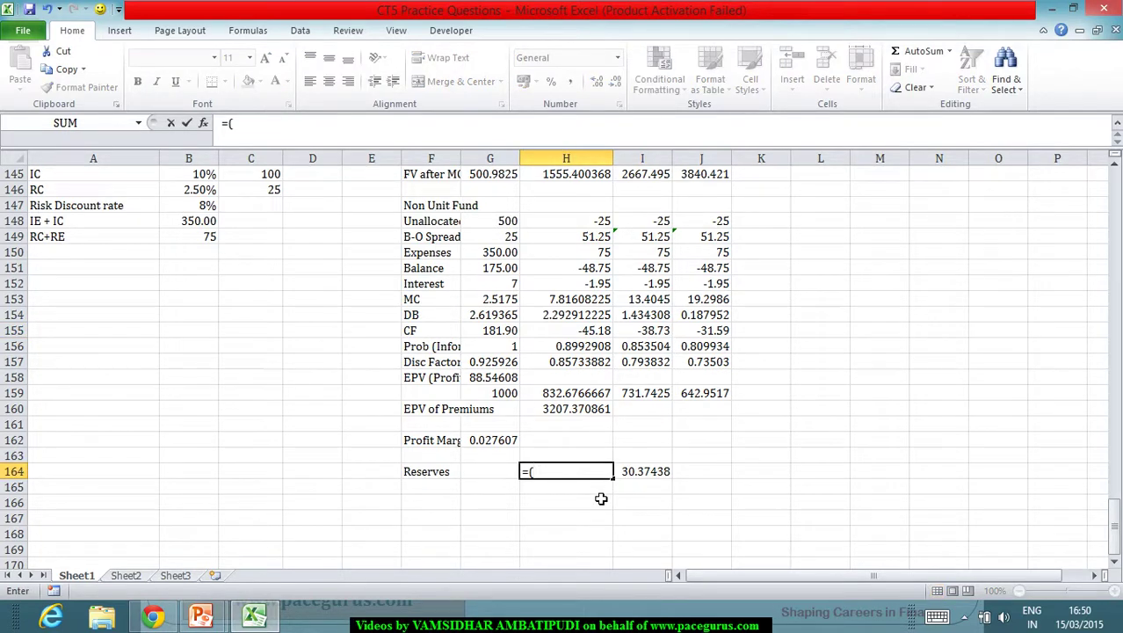
pyautogui.write('-')
pyautogui.click(654, 332)
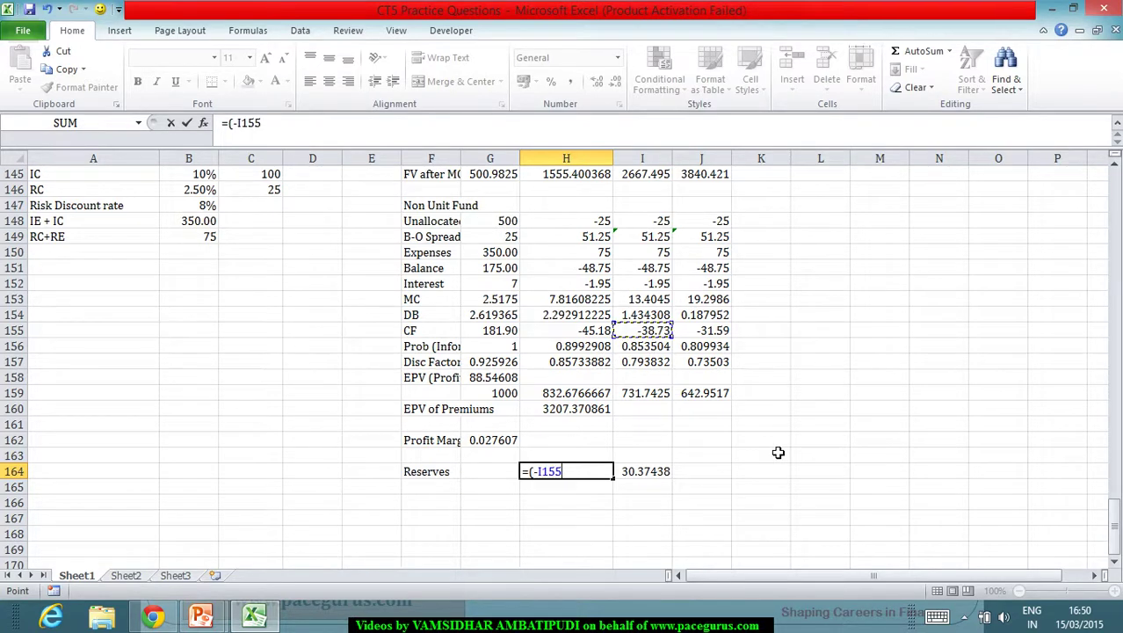
pyautogui.write('+')
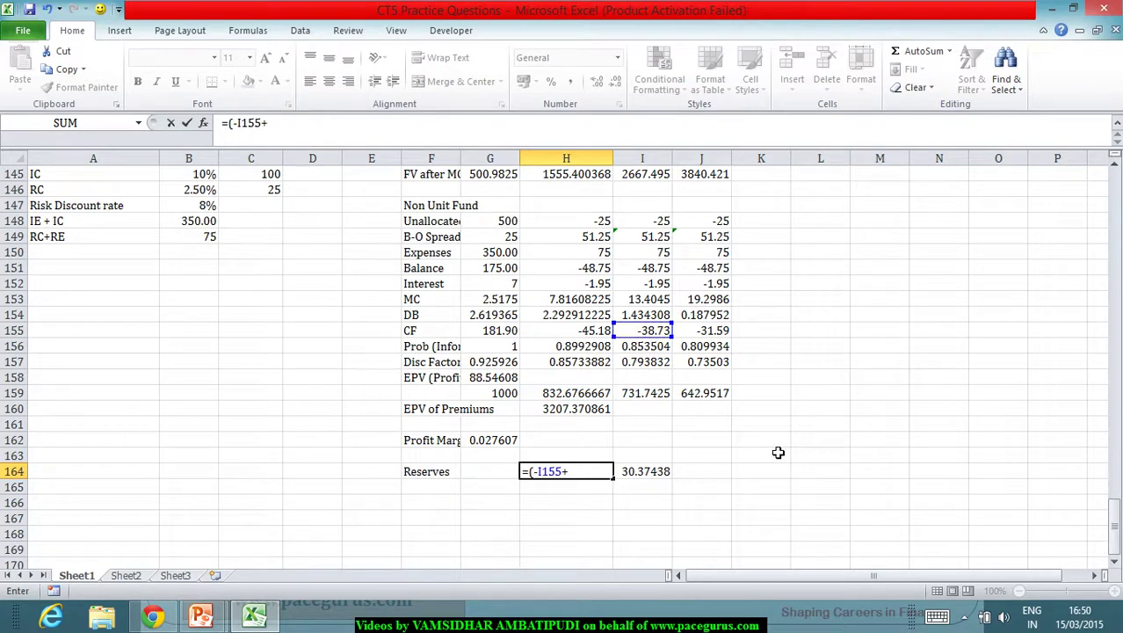
pyautogui.click(666, 471)
pyautogui.write(')')
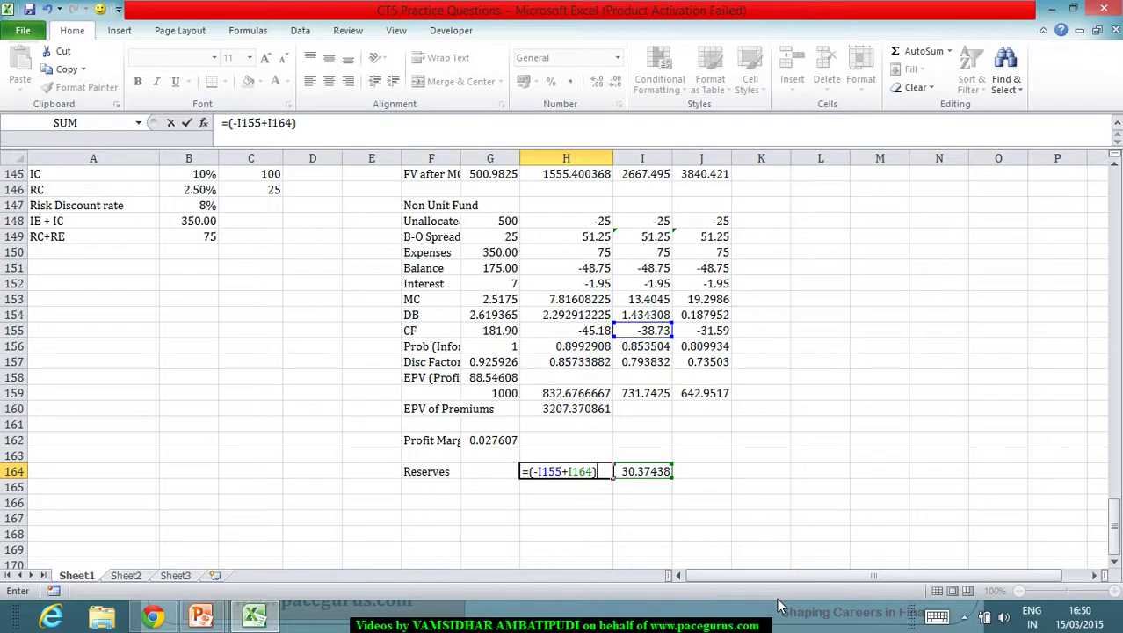
pyautogui.write('/1.04')
pyautogui.press('Return')
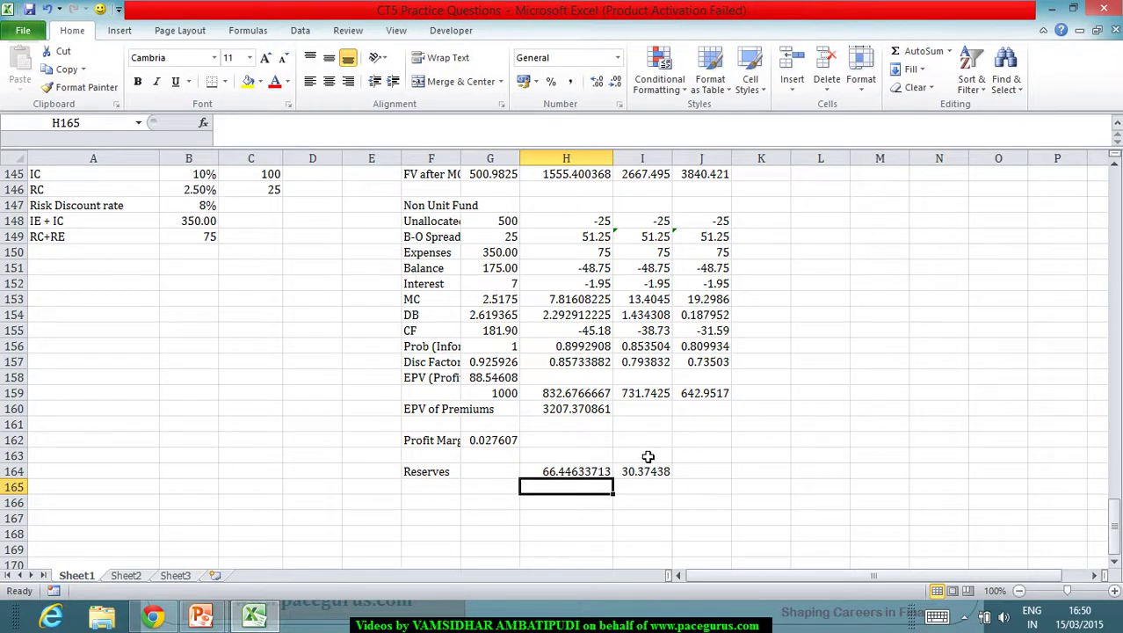
# Correct the Y2 reserve in H164 by multiplying the Y3 reserve by the age-42 survival probability, =(-I155+I164*K132)/1.04
pyautogui.click(572, 474)
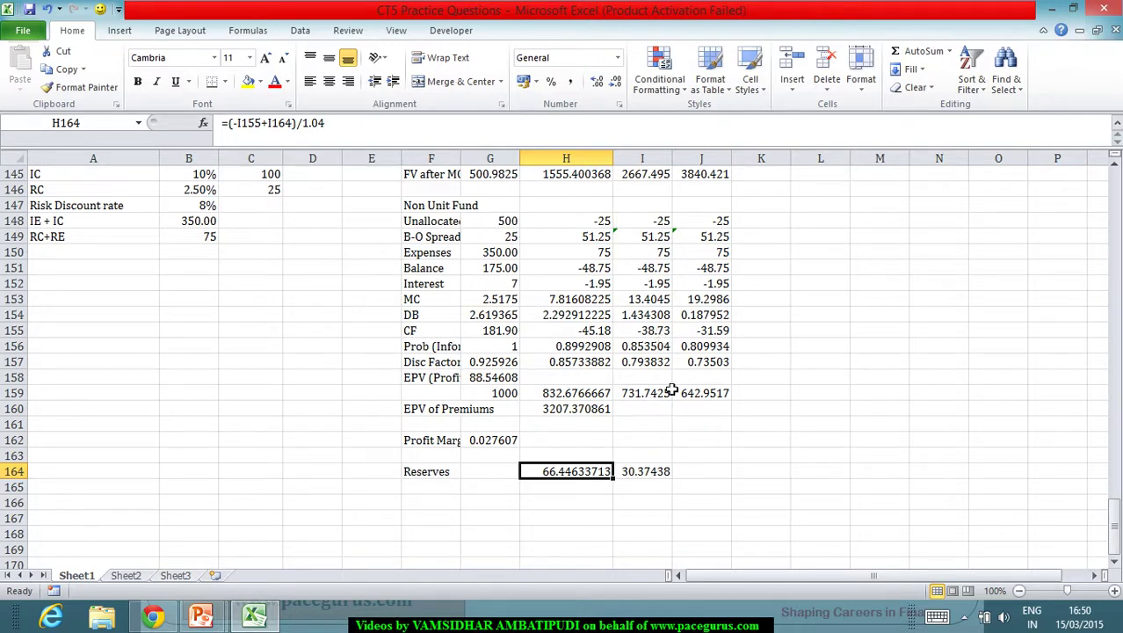
pyautogui.click(656, 477)
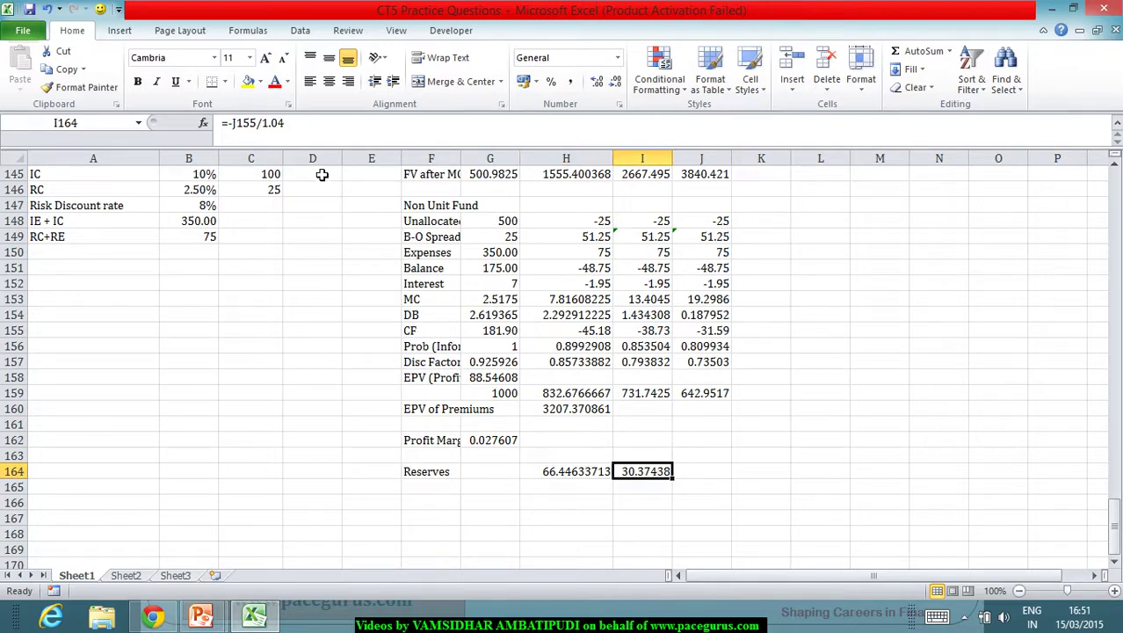
pyautogui.click(581, 475)
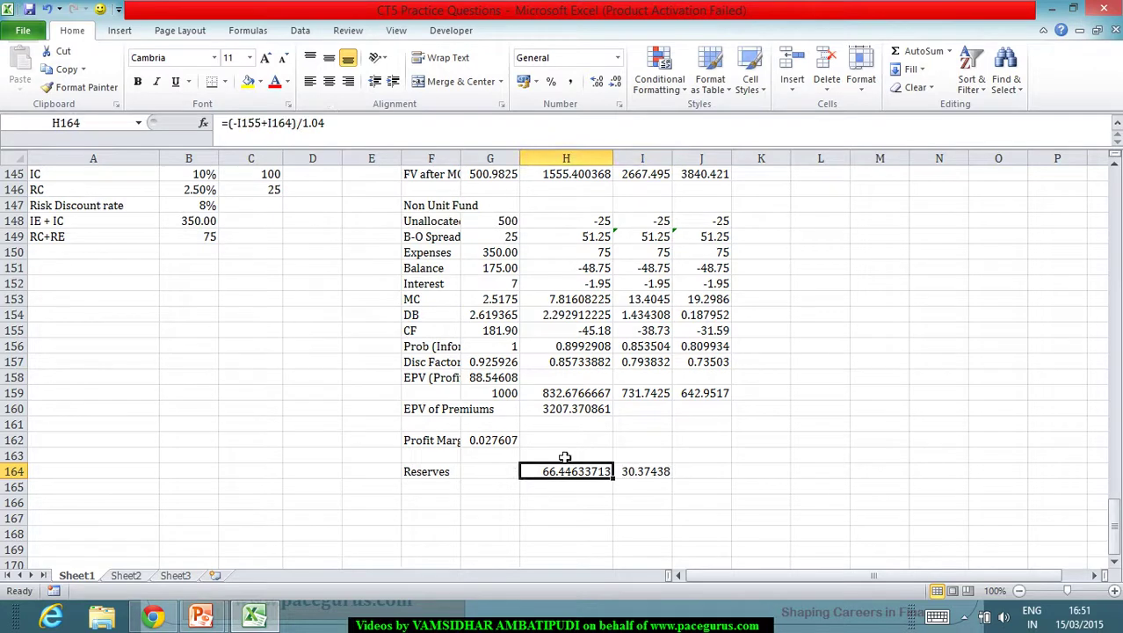
pyautogui.click(296, 130)
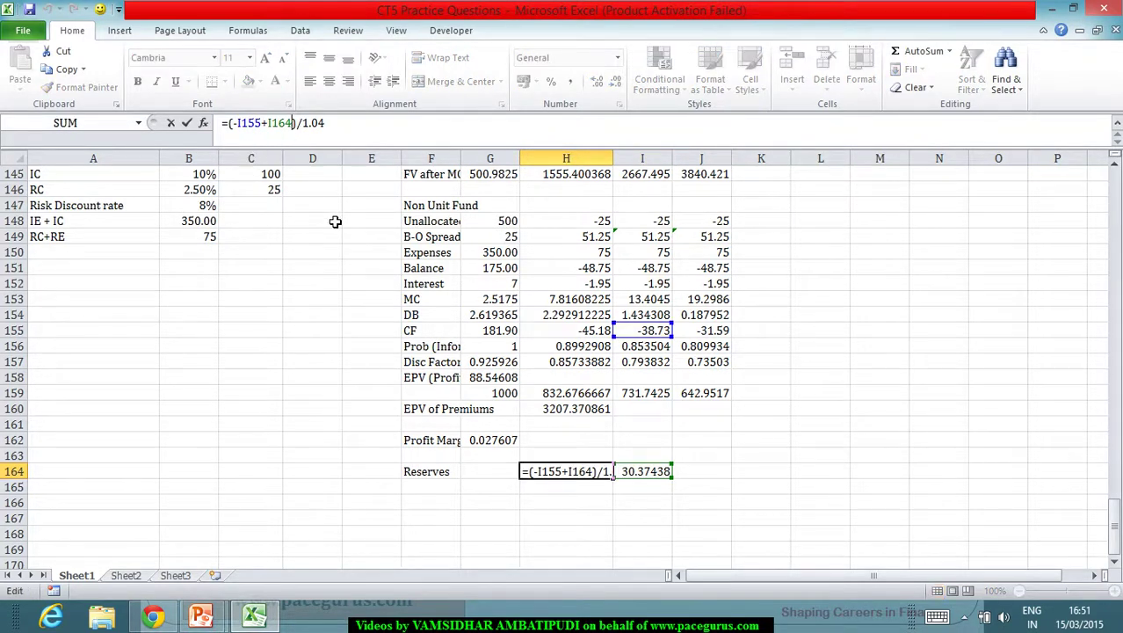
pyautogui.write('*')
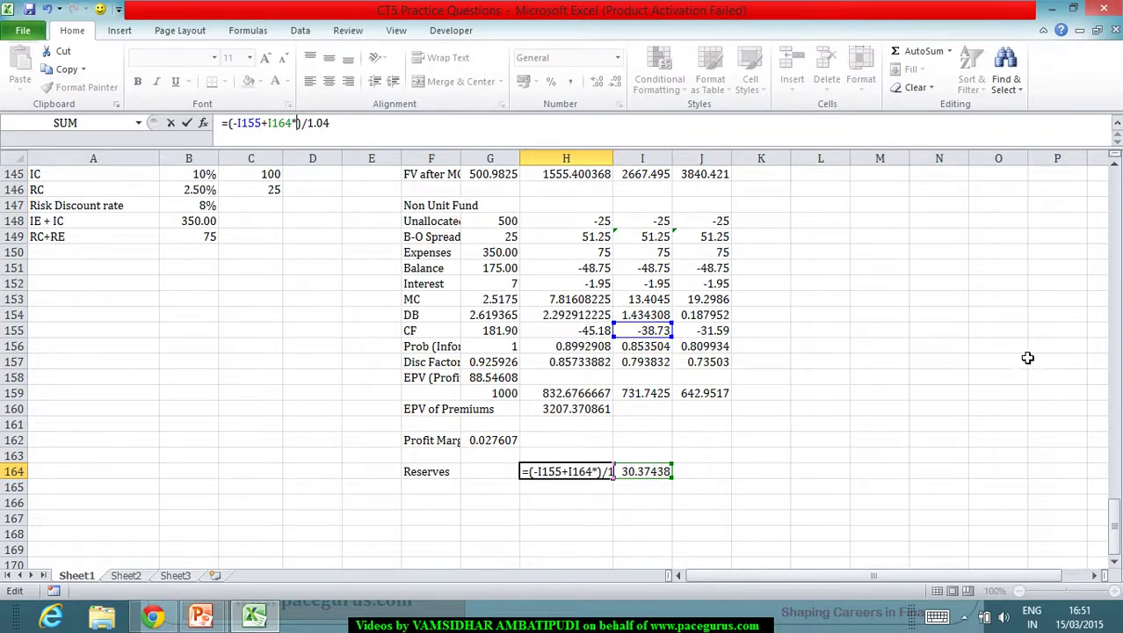
pyautogui.moveTo(1115, 514); pyautogui.dragTo(1114, 479)
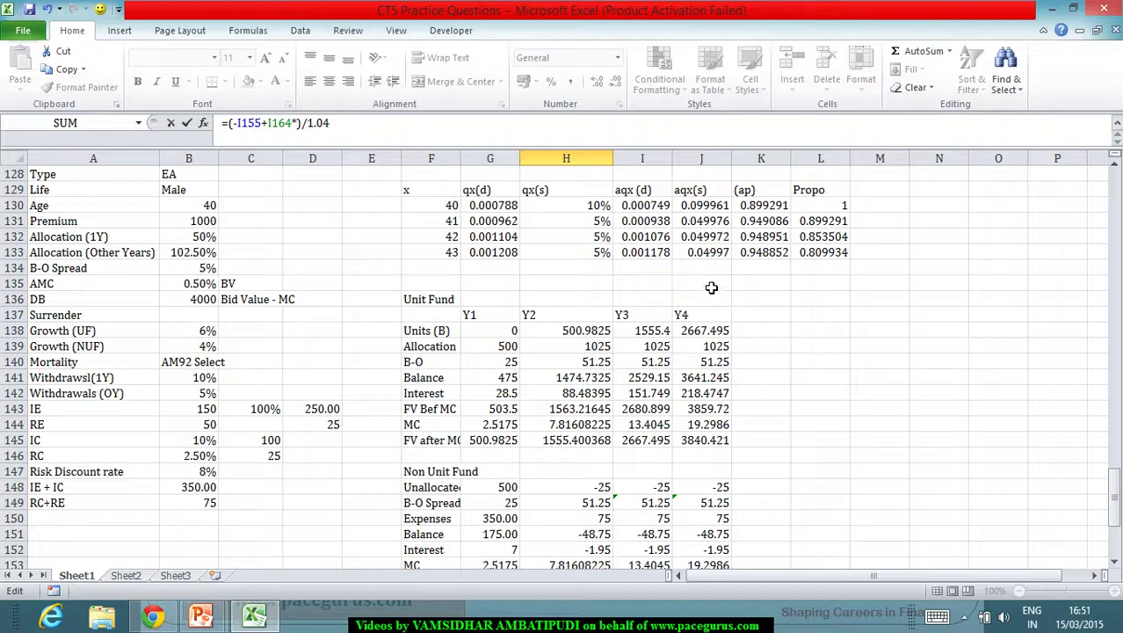
pyautogui.click(778, 237)
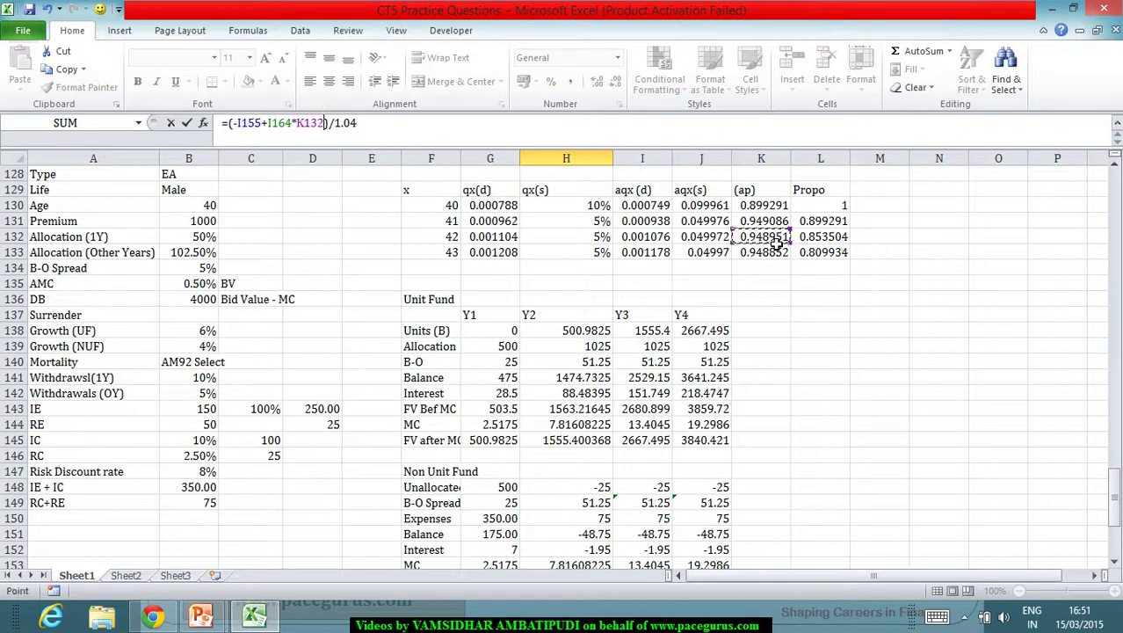
pyautogui.press('Return')
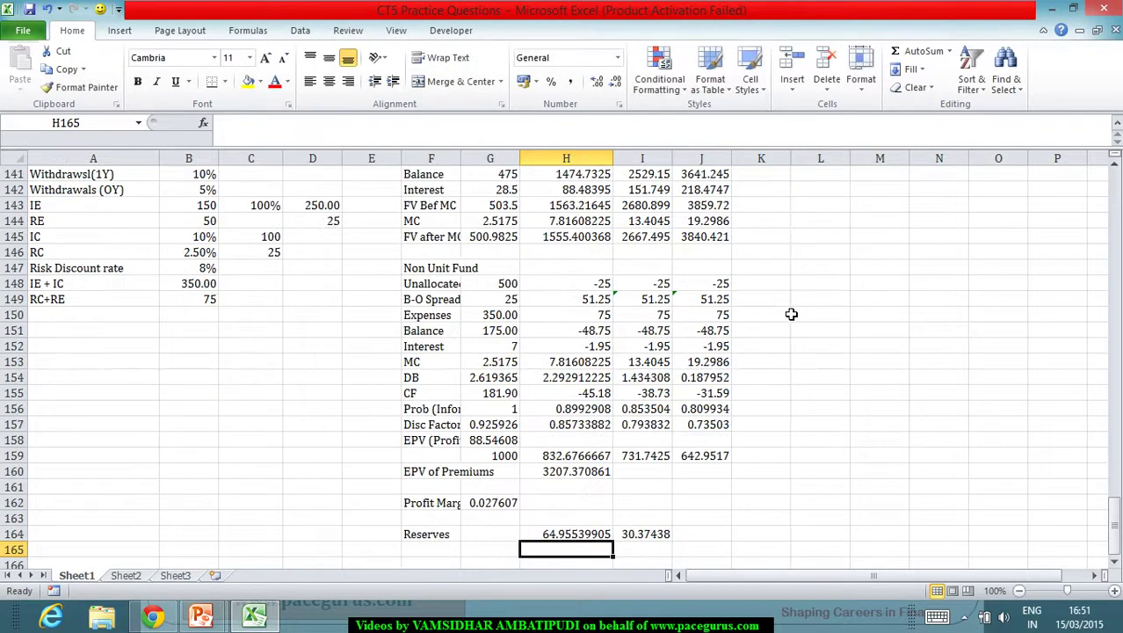
pyautogui.click(596, 536)
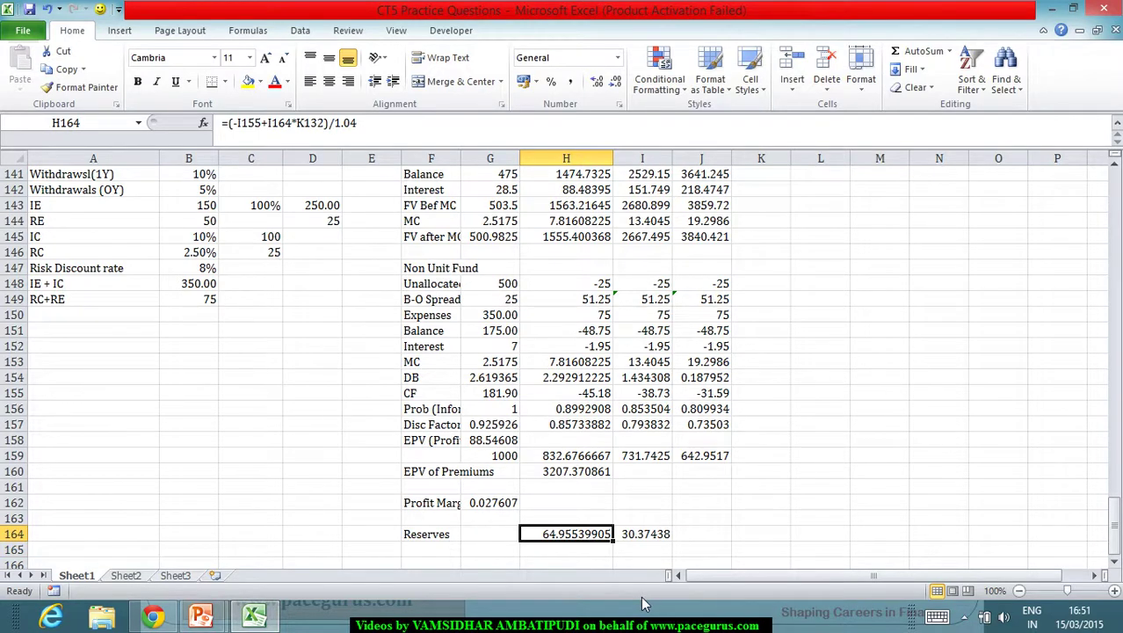
# Calculate the Y1 reserve in G164 from the Y2 cash flow and the survival-weighted Y2 reserve, =(-H155+H164*K131)/1.04
pyautogui.click(497, 538)
pyautogui.write('=')
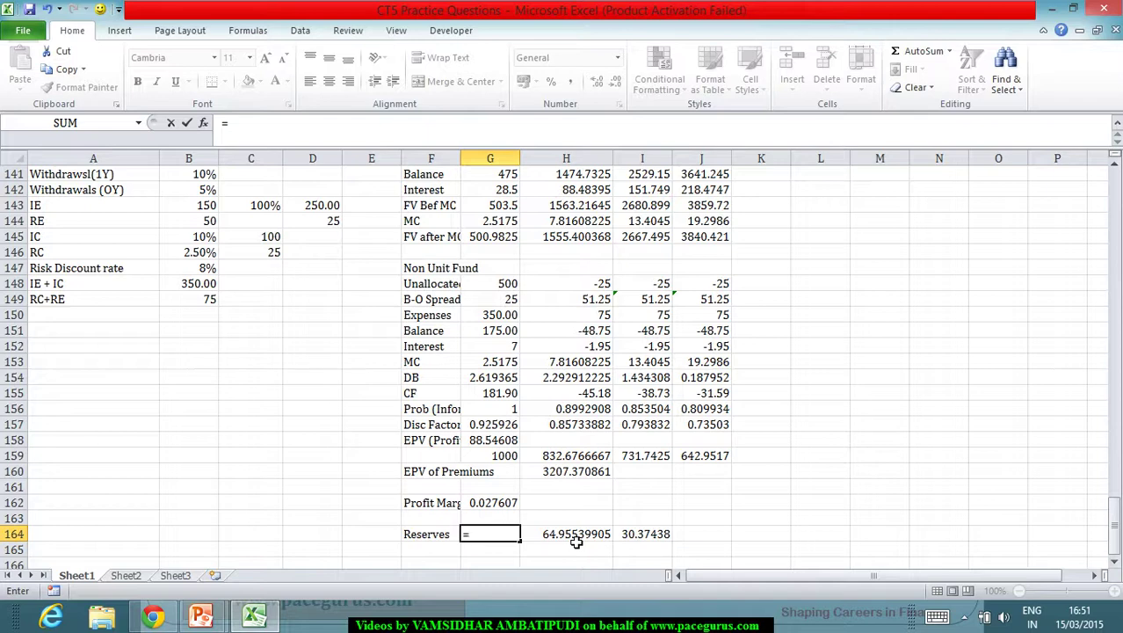
pyautogui.write('(-')
pyautogui.click(593, 394)
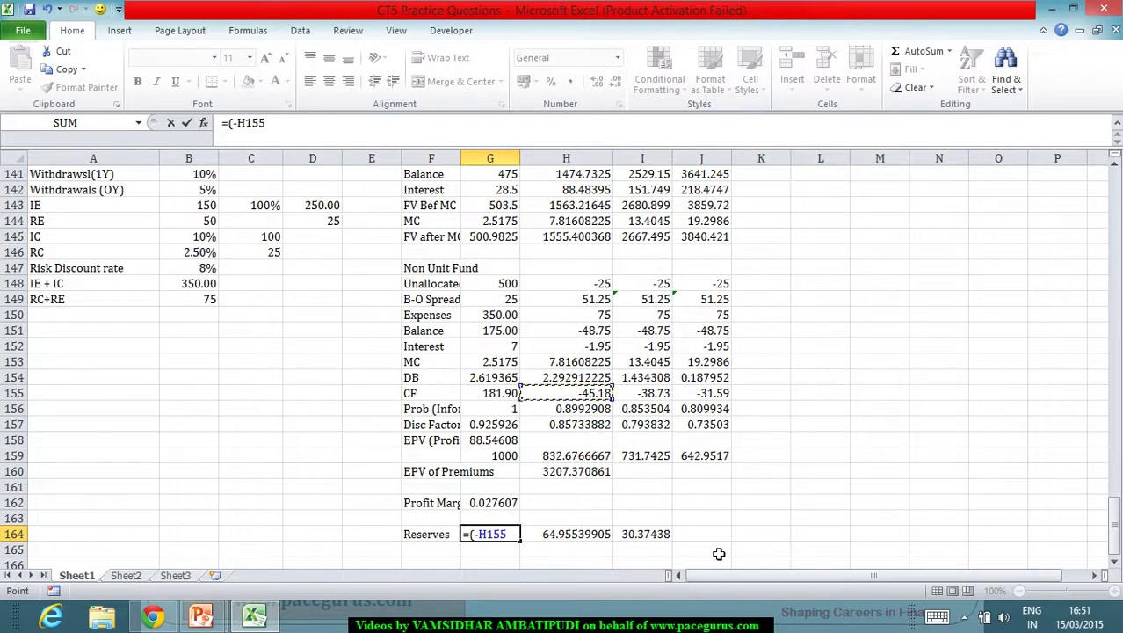
pyautogui.write('+')
pyautogui.click(607, 534)
pyautogui.write('*')
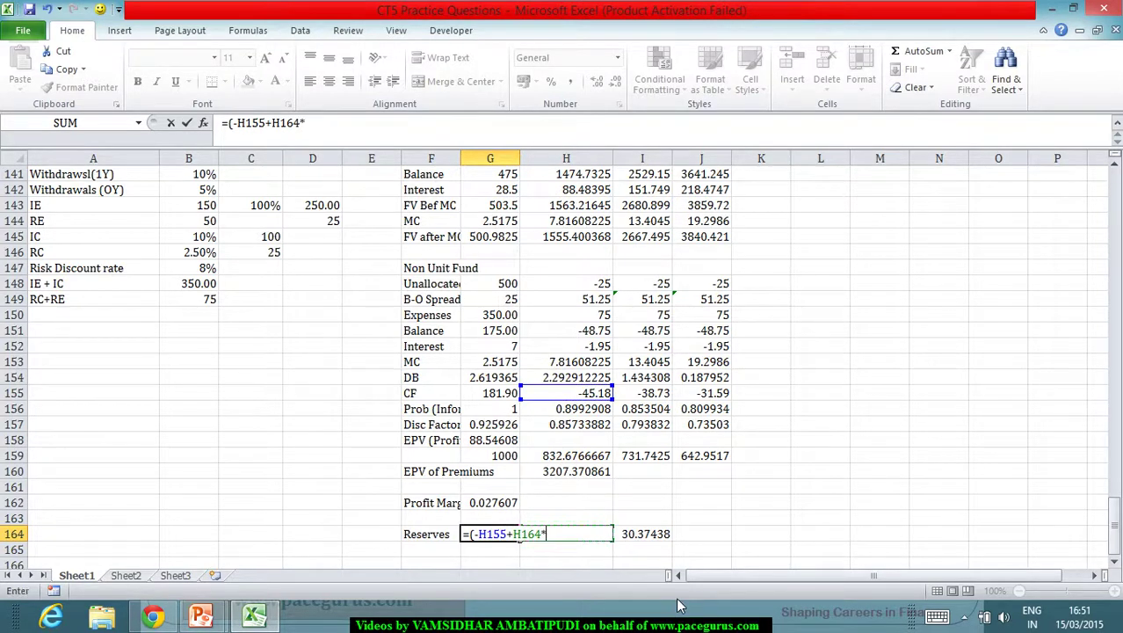
pyautogui.scroll(4, 575, 436)
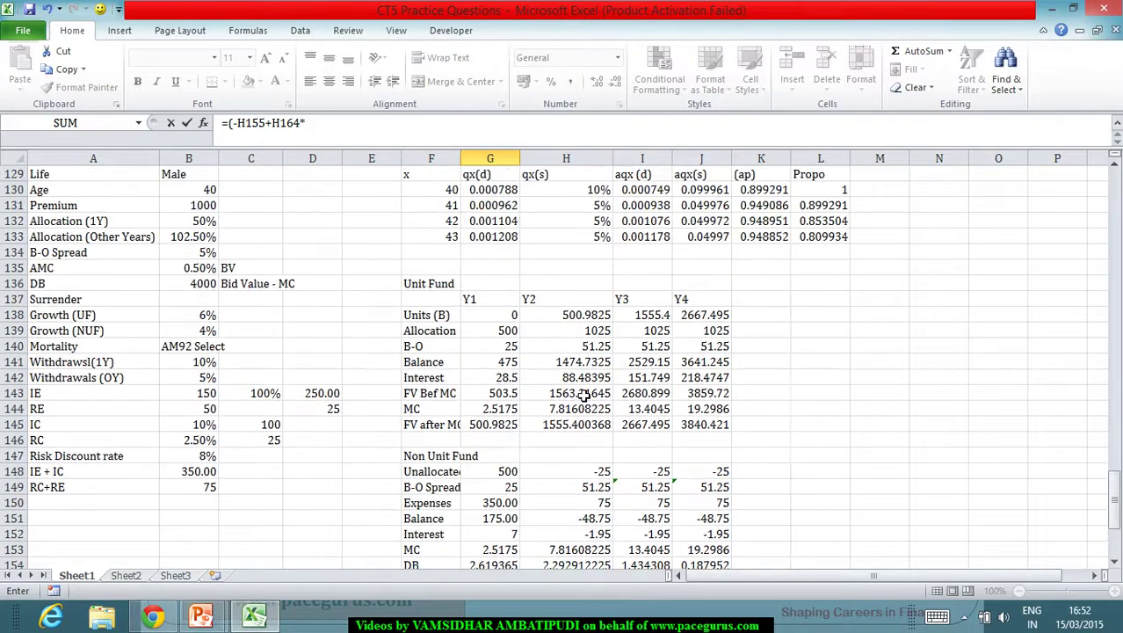
pyautogui.click(777, 207)
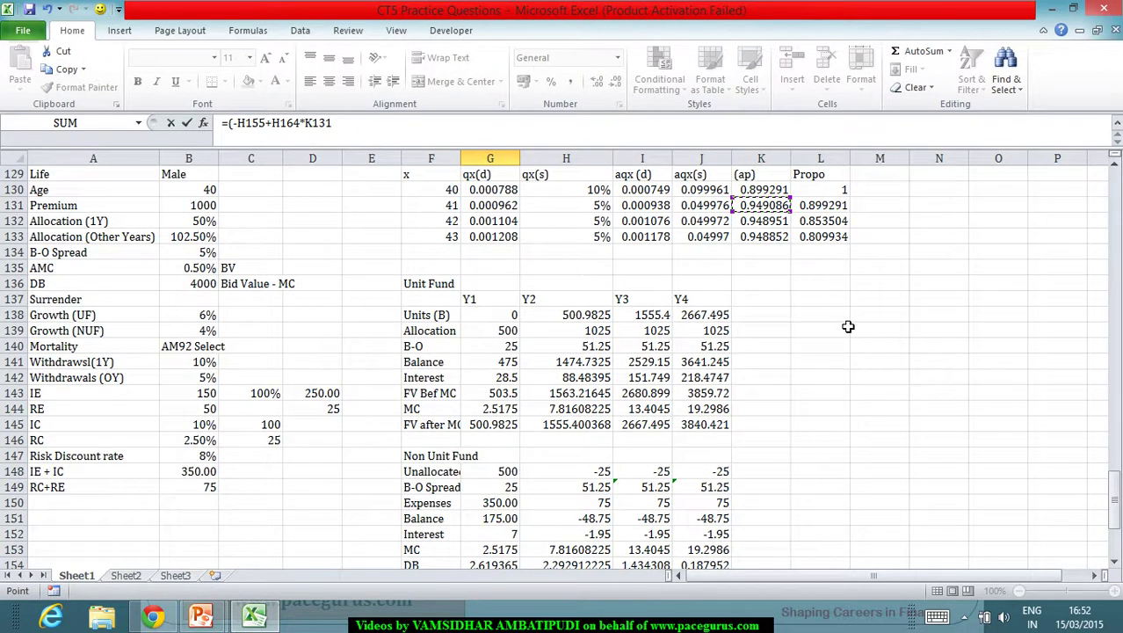
pyautogui.write(')/1.04')
pyautogui.press('Return')
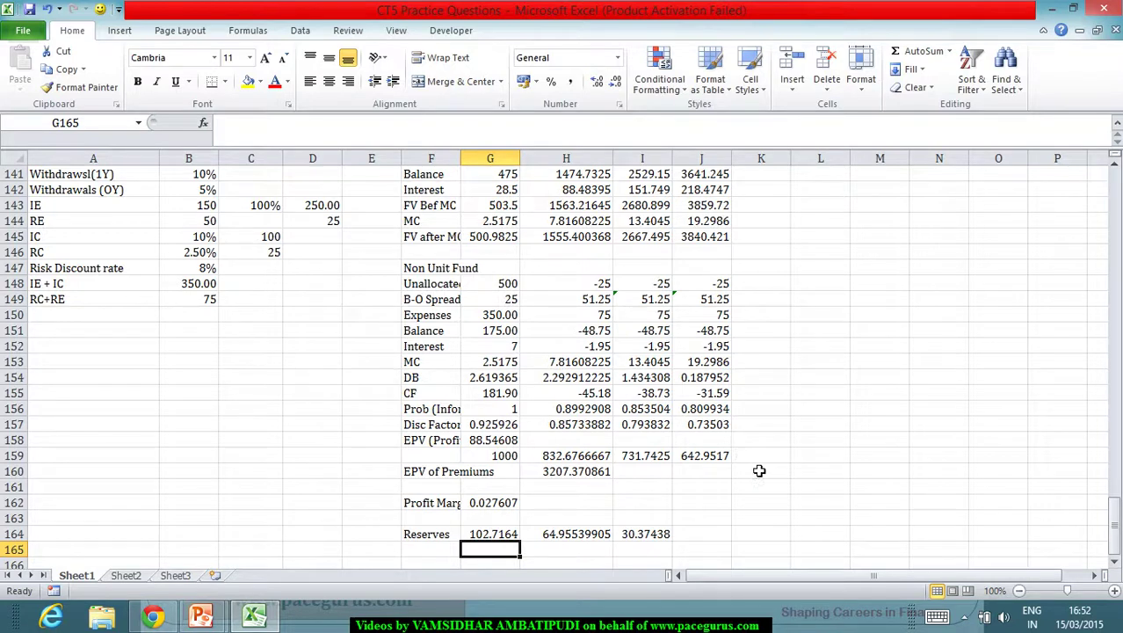
# Label cell F165, directly below the Reserves label, "Bwgin"
pyautogui.scroll(-1, 672, 504)
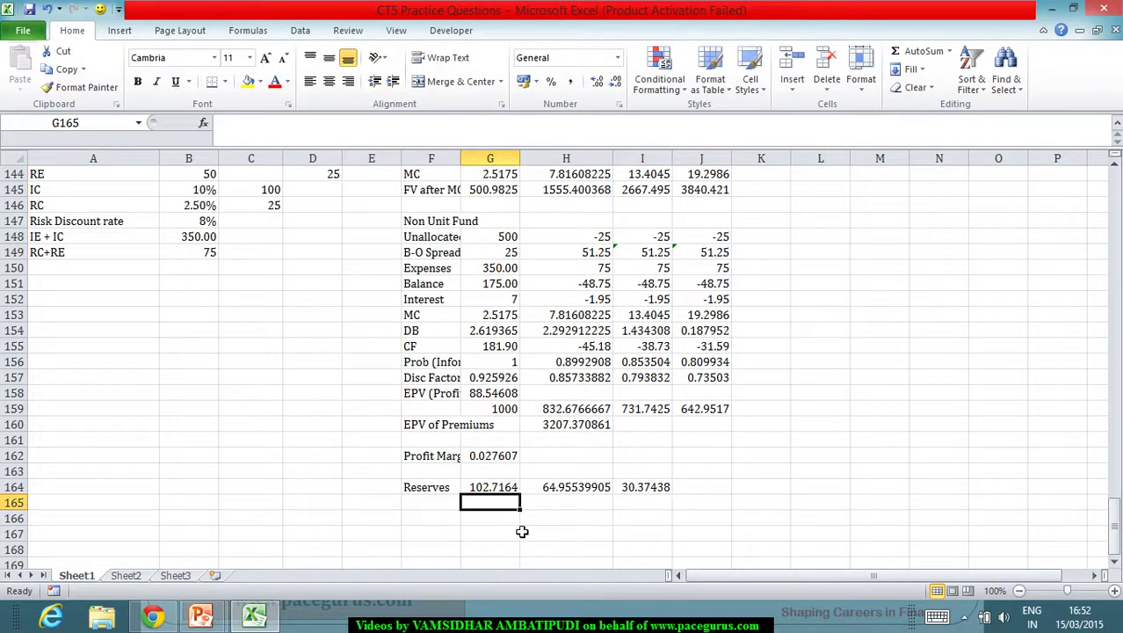
pyautogui.click(428, 508)
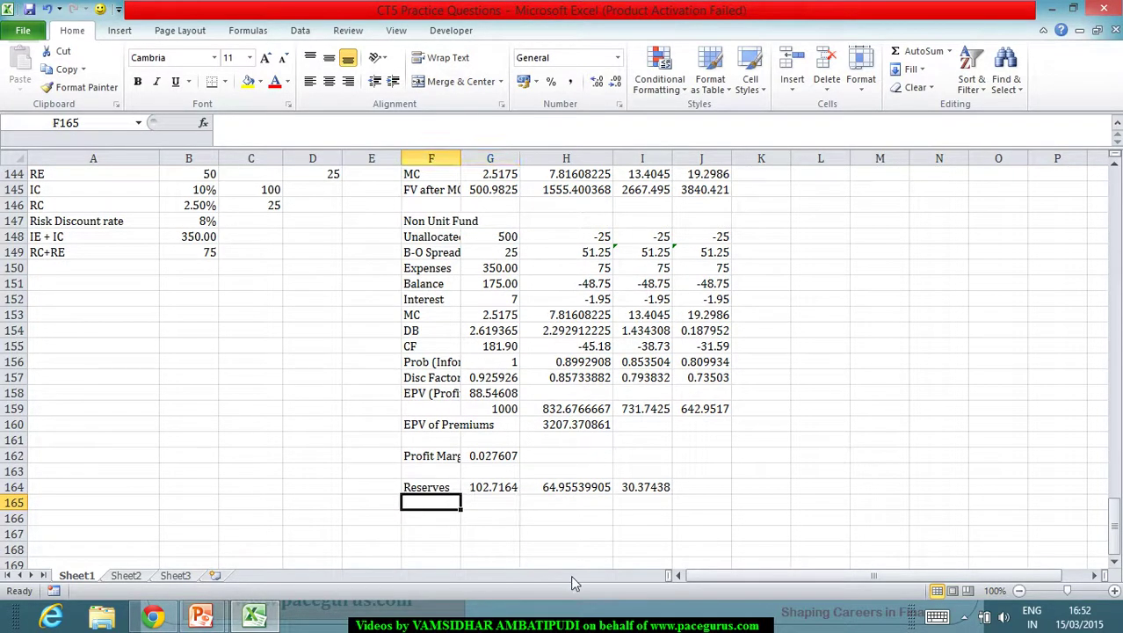
pyautogui.write('Bwgin')
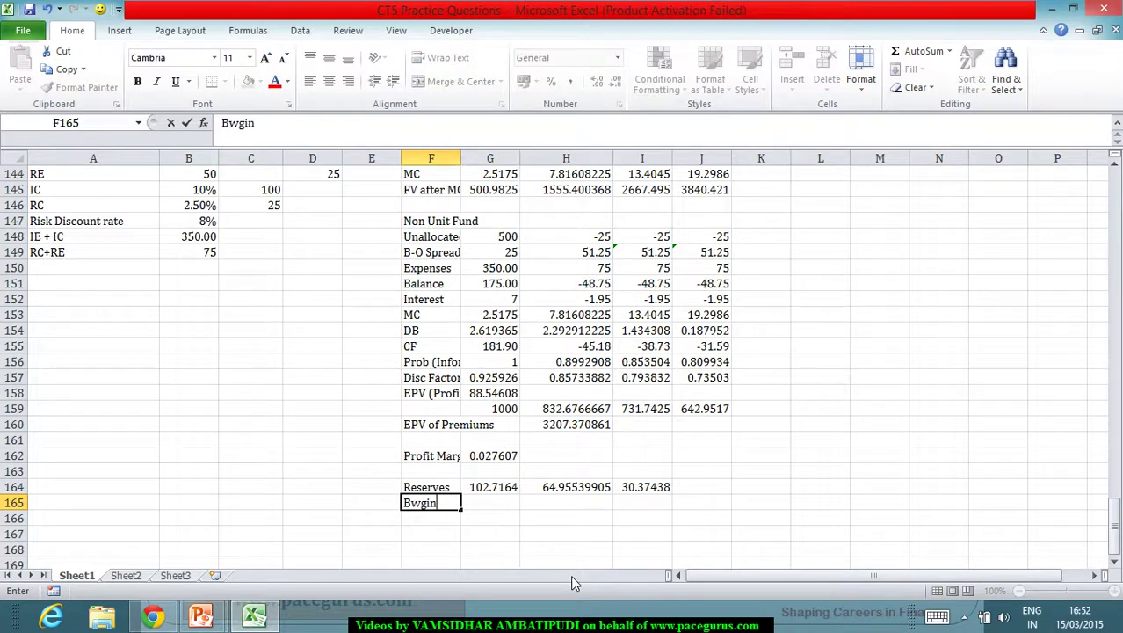
pyautogui.press('Right')
# Calculate the Y3 survival-weighted reserve in I165 as the Y3 reserve times the age-42 survival probability, =I164*K132
pyautogui.press('Right')
pyautogui.press('Right')
pyautogui.write('=')
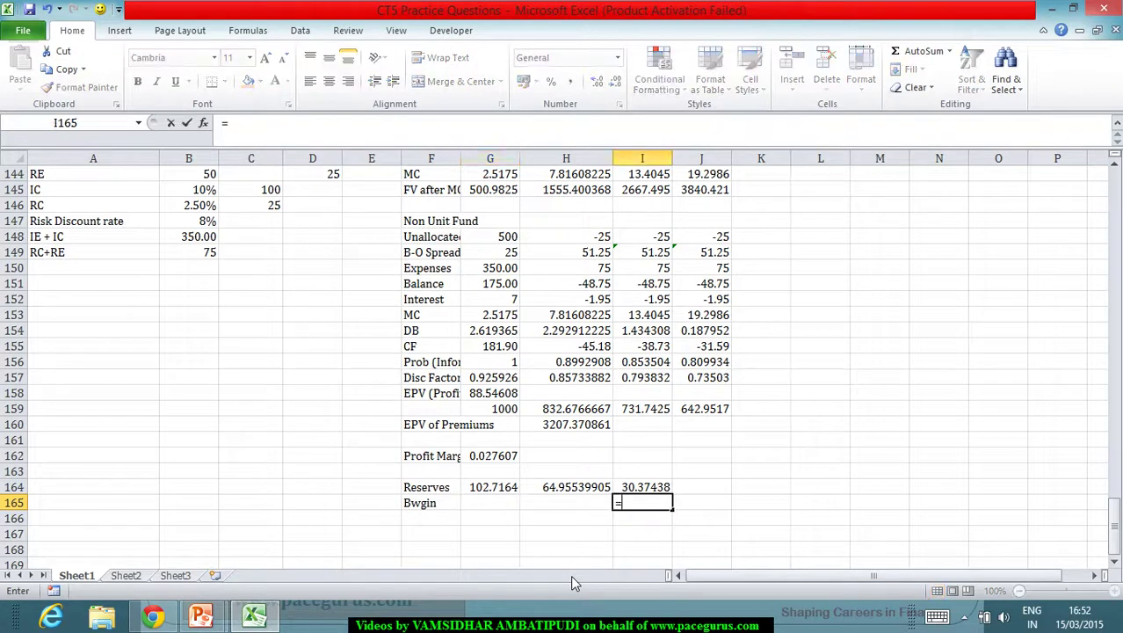
pyautogui.click(649, 488)
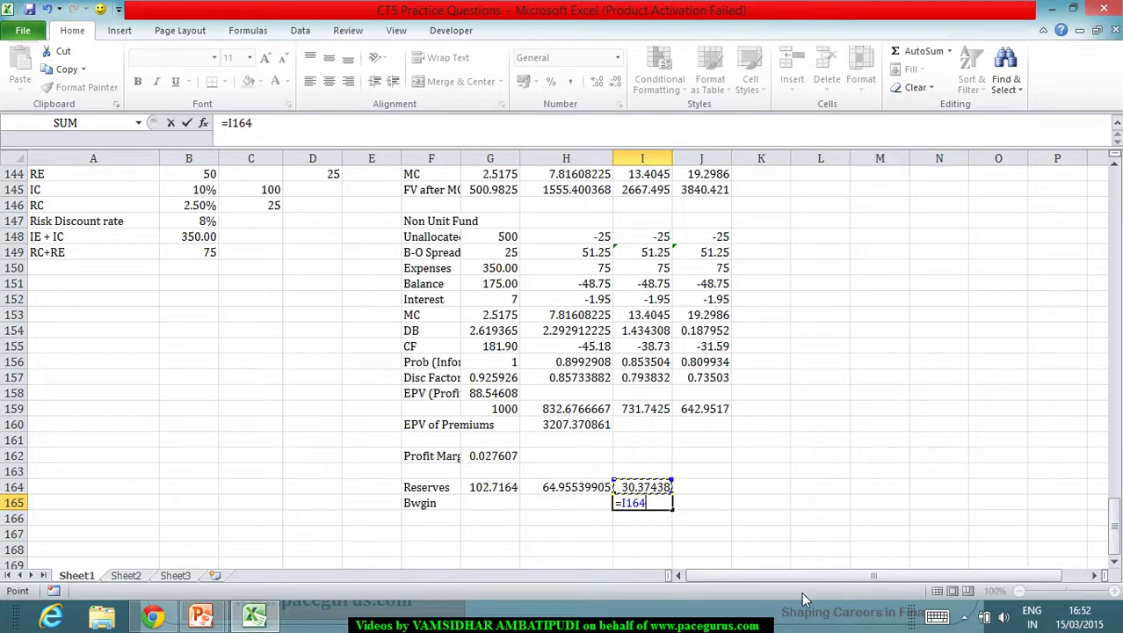
pyautogui.write('*')
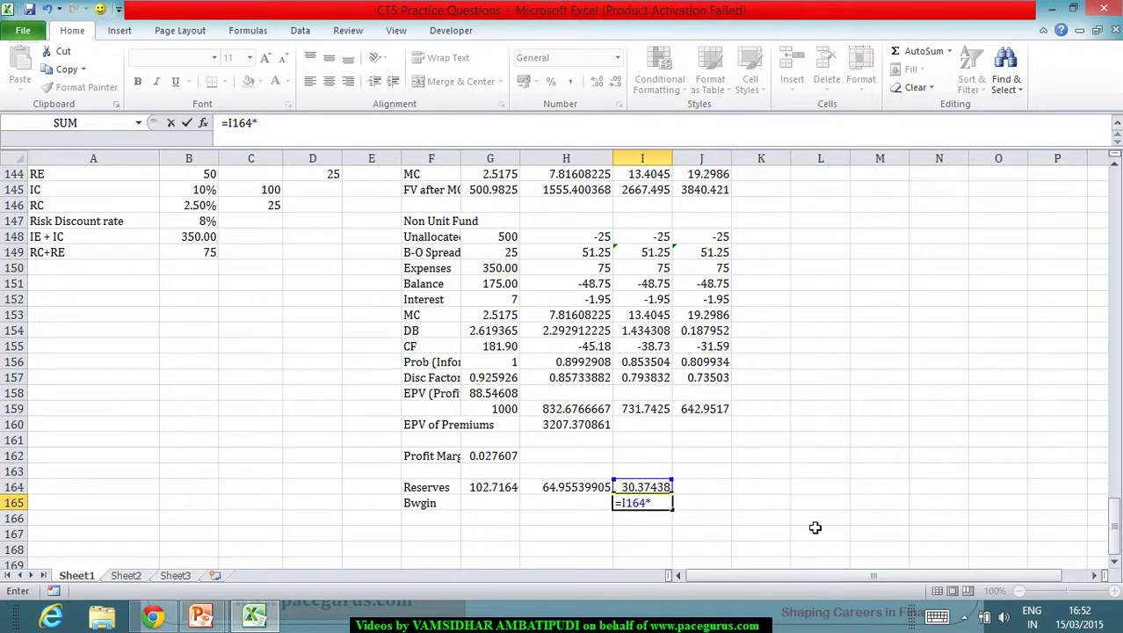
pyautogui.scroll(2, 826, 501)
pyautogui.scroll(3, 829, 497)
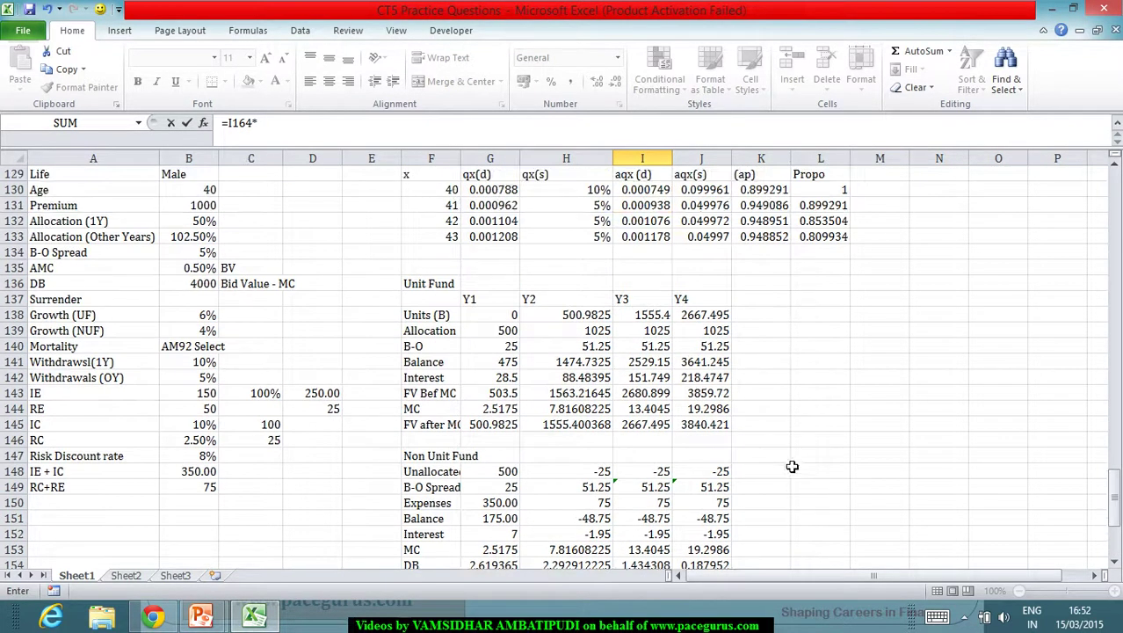
pyautogui.click(763, 223)
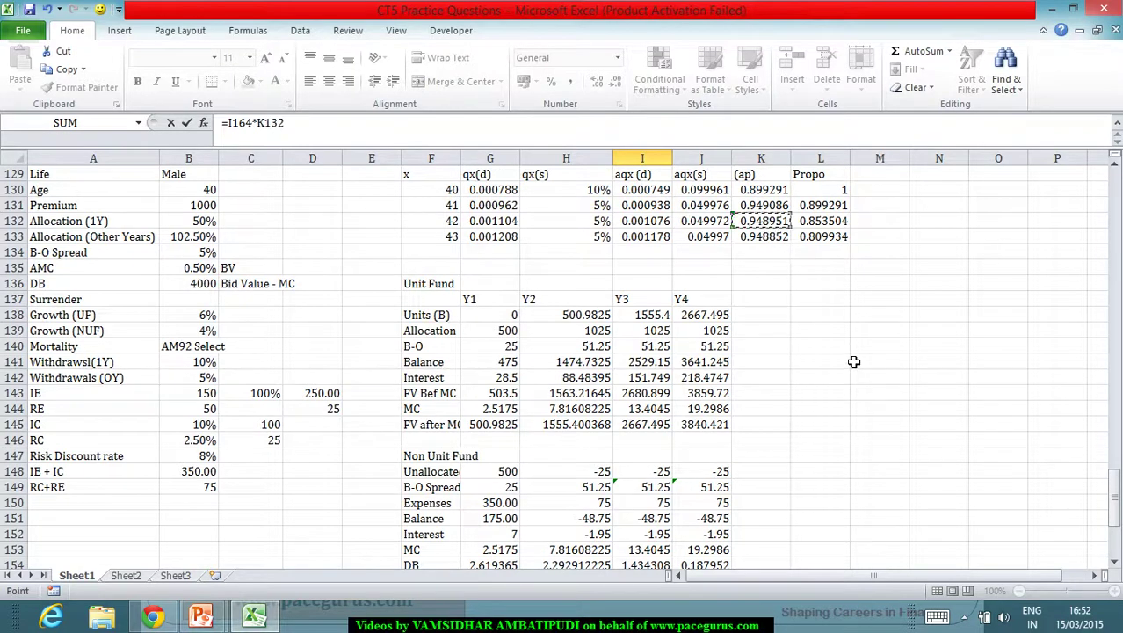
pyautogui.press('Return')
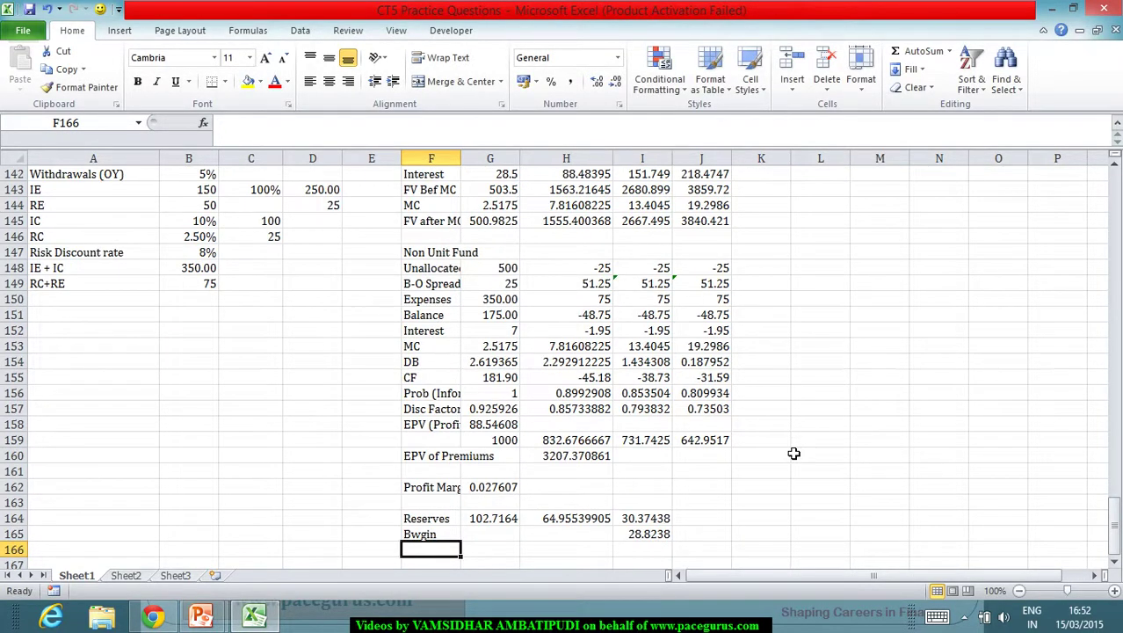
# Calculate the Y2 survival-weighted reserve in H165 as the Y2 reserve times the age-41 survival probability, =H164*K131
pyautogui.click(580, 538)
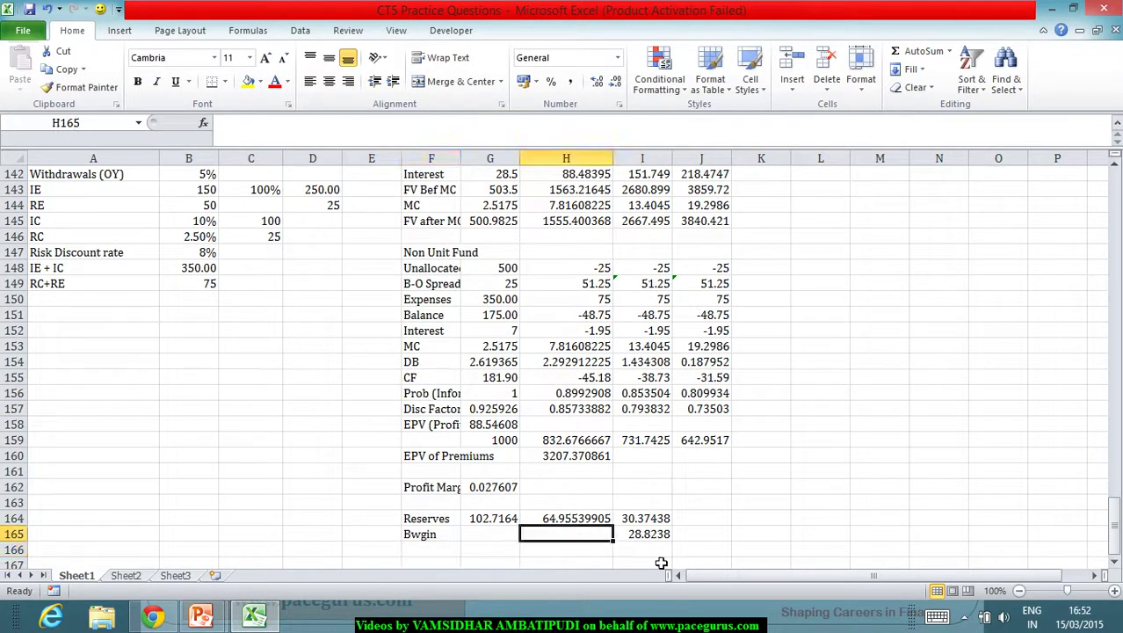
pyautogui.write('=')
pyautogui.click(592, 519)
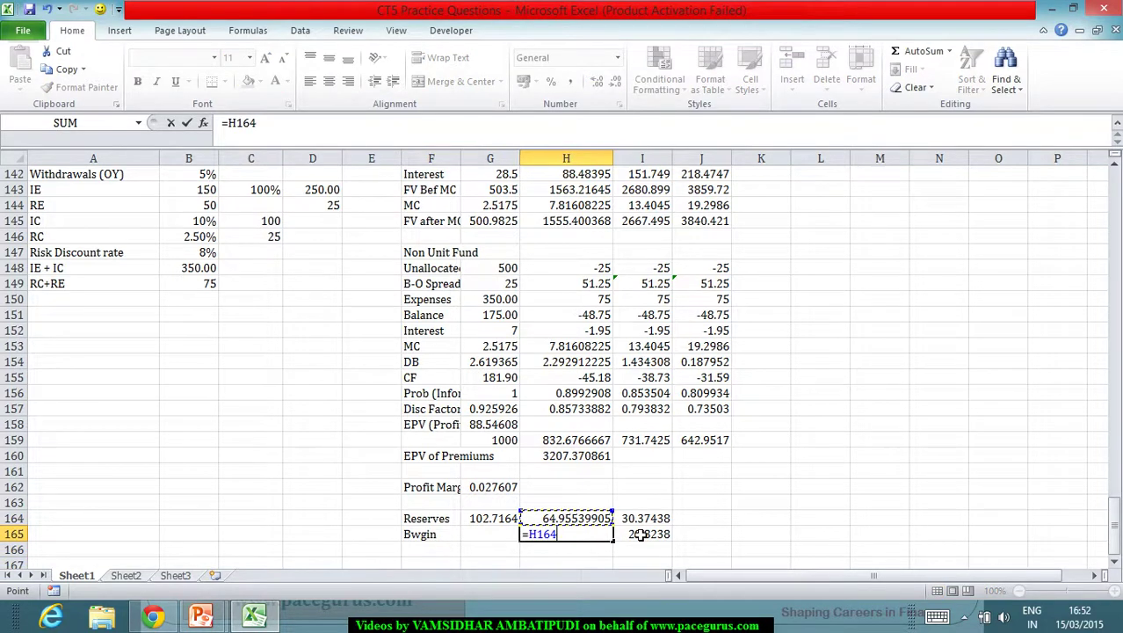
pyautogui.write('*')
pyautogui.scroll(4, 722, 487)
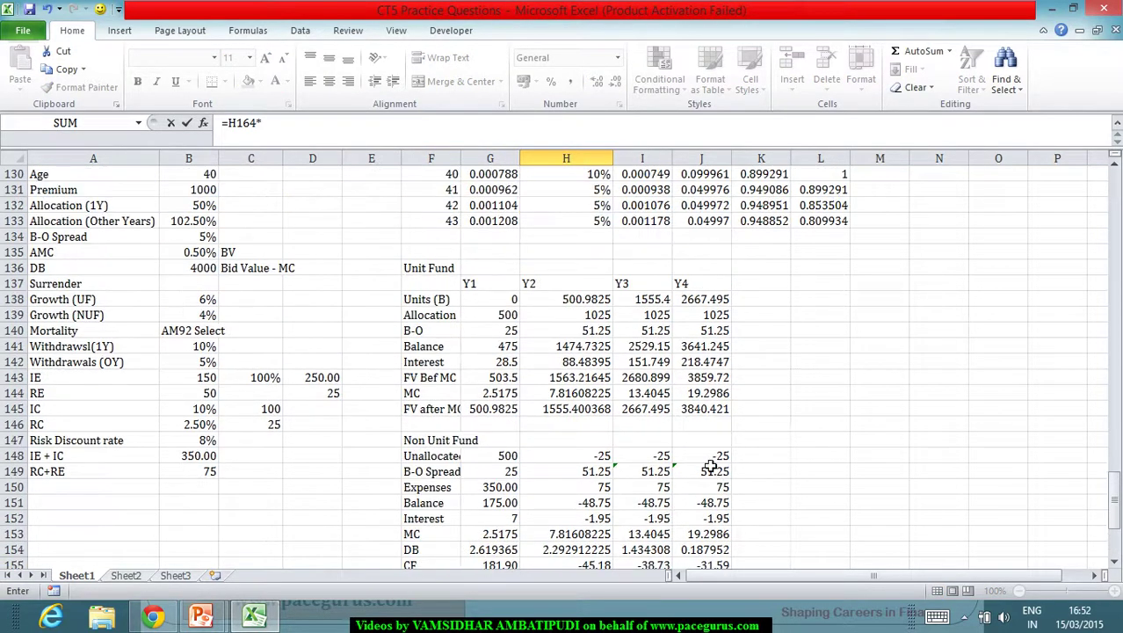
pyautogui.click(762, 190)
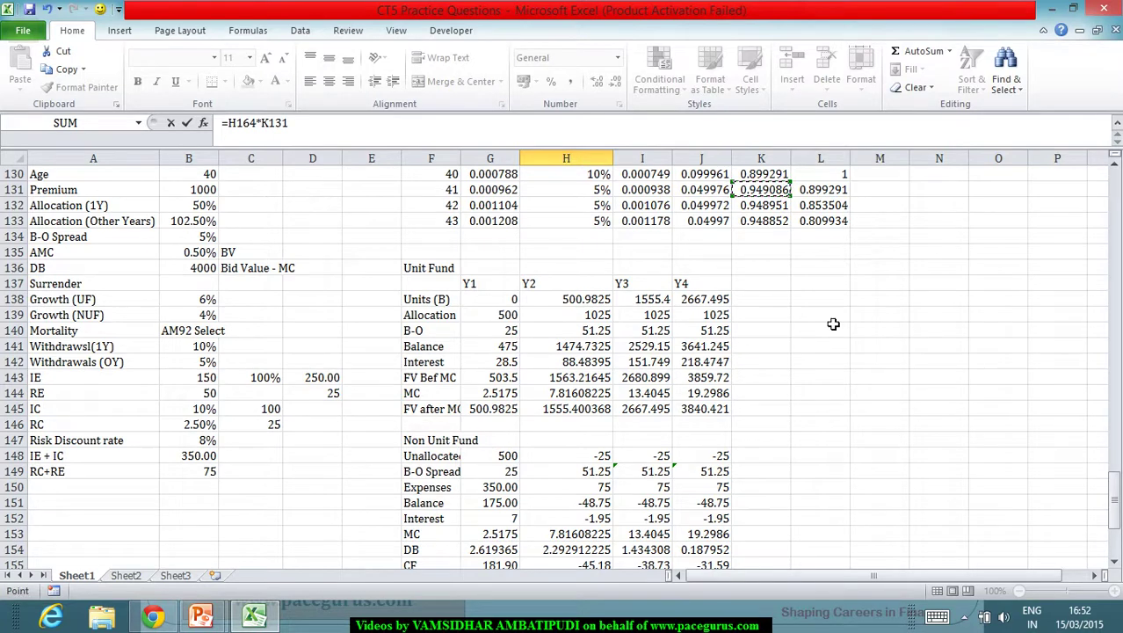
pyautogui.press('Return')
# Calculate the Y1 survival-weighted reserve in G165 as the Y1 reserve times the age-40 survival probability, =G164*K130
pyautogui.click(513, 535)
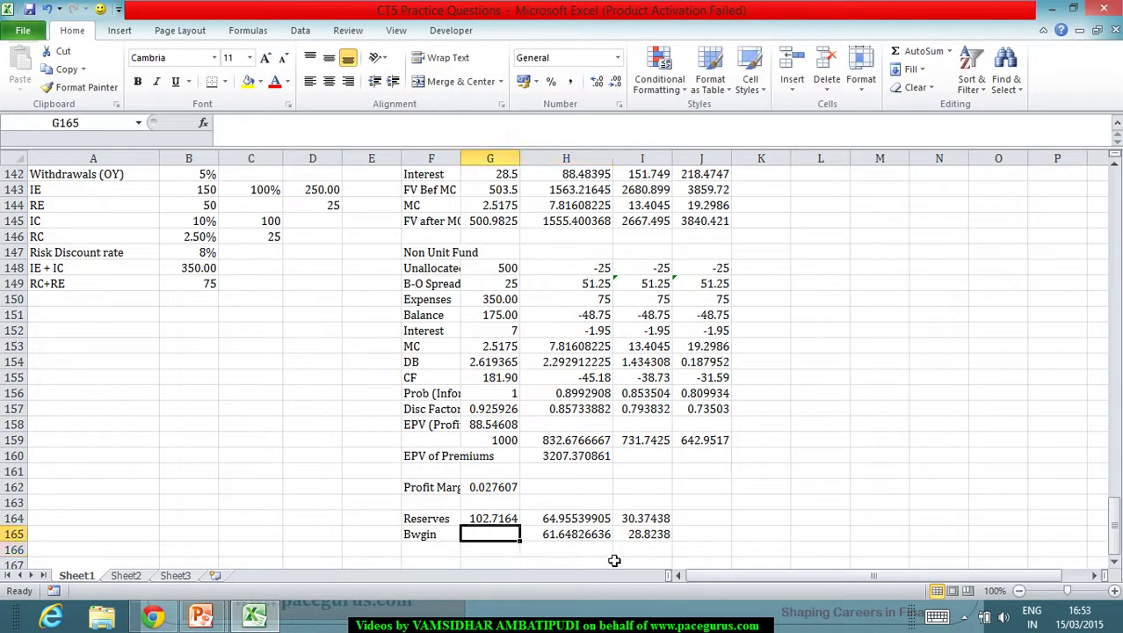
pyautogui.write('=')
pyautogui.press('Up')
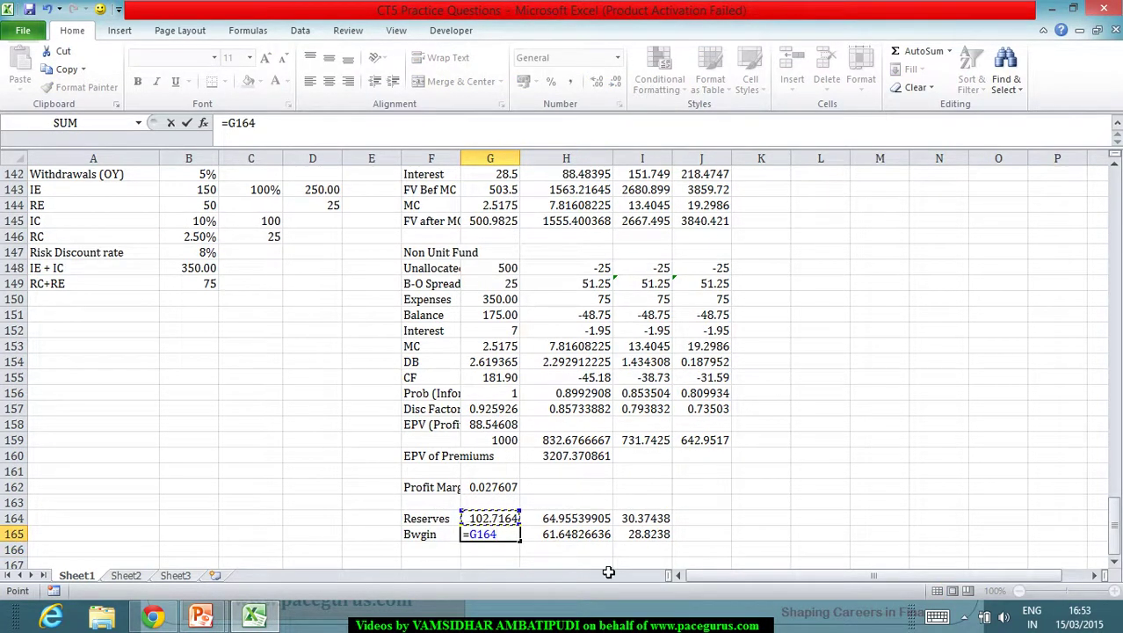
pyautogui.write('*')
pyautogui.scroll(5, 611, 567)
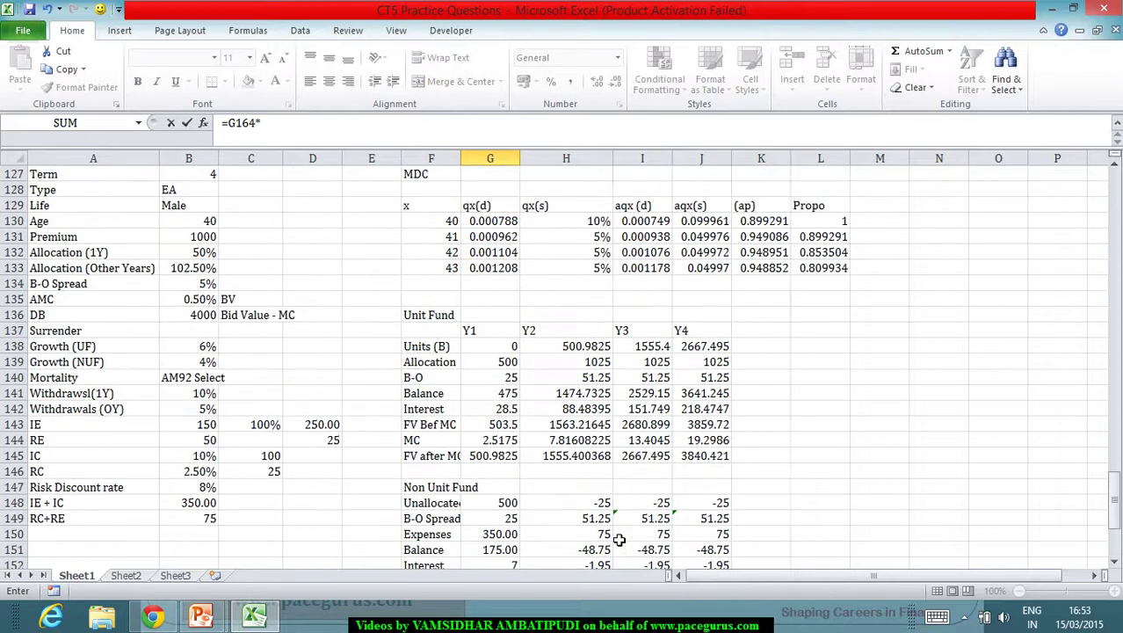
pyautogui.click(763, 225)
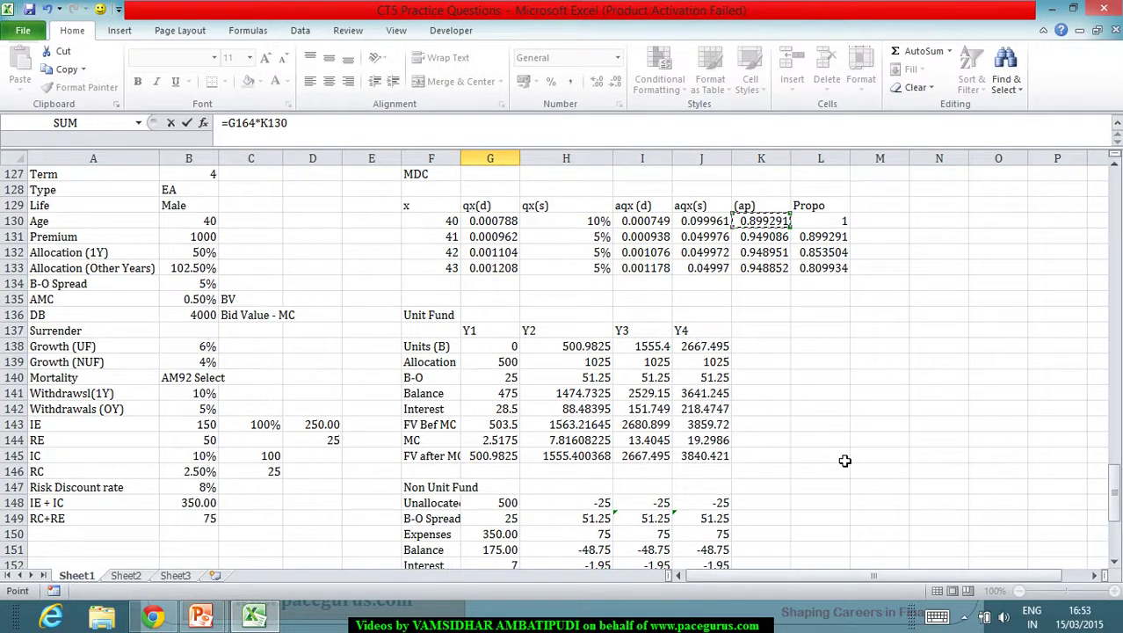
pyautogui.press('Return')
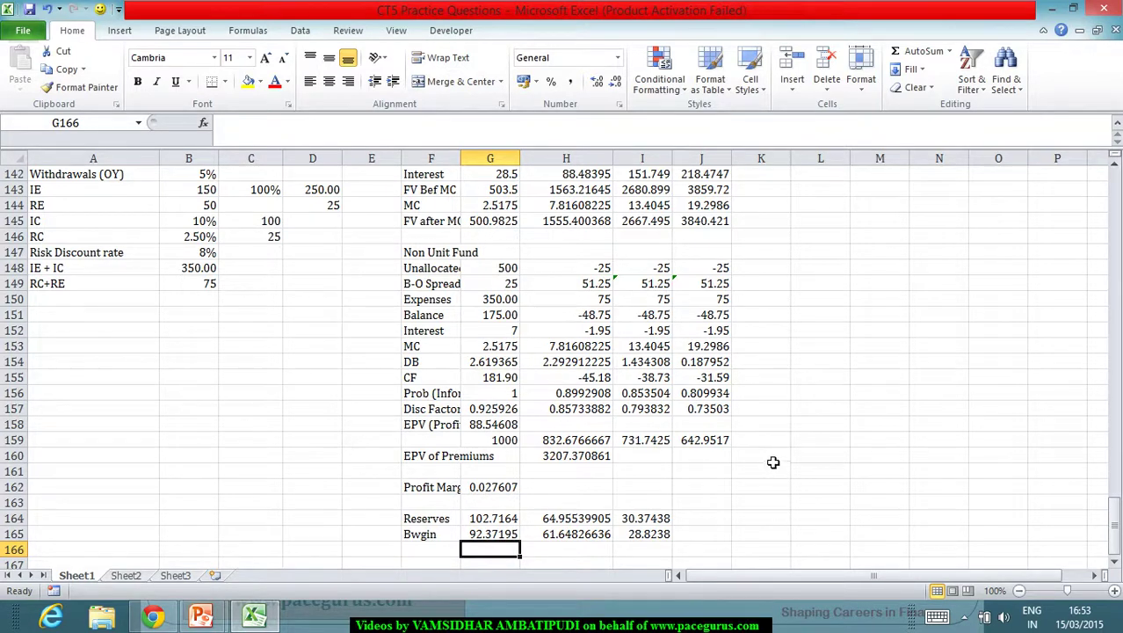
# Label cell F167, two rows below the Bwgin label, "Updated CF"
pyautogui.scroll(-1, 773, 462)
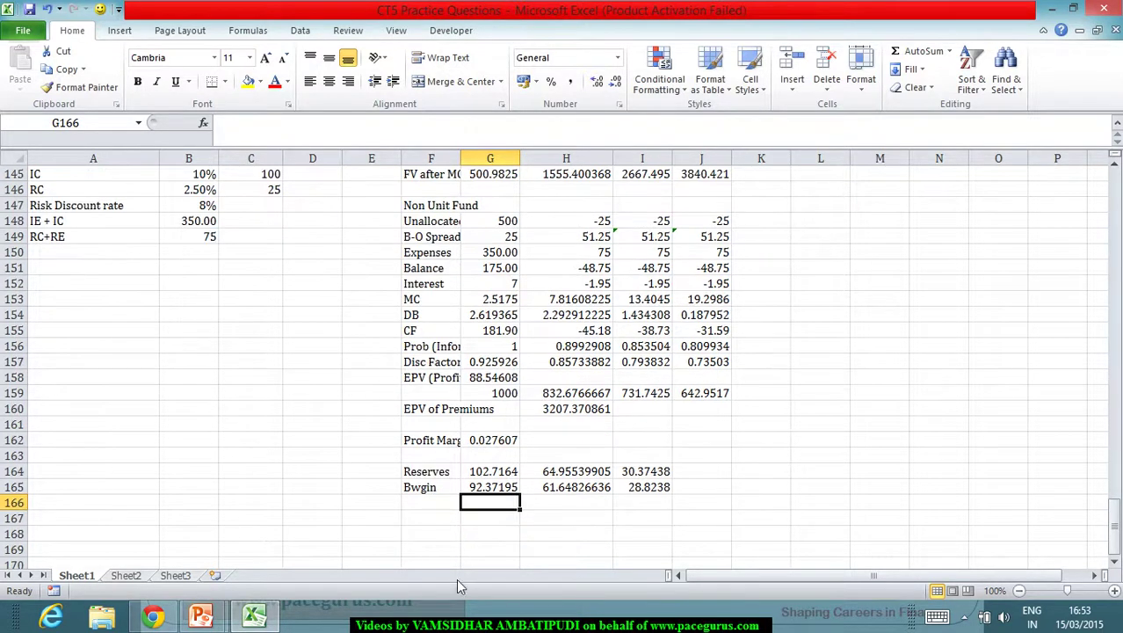
pyautogui.click(448, 522)
pyautogui.write('U')
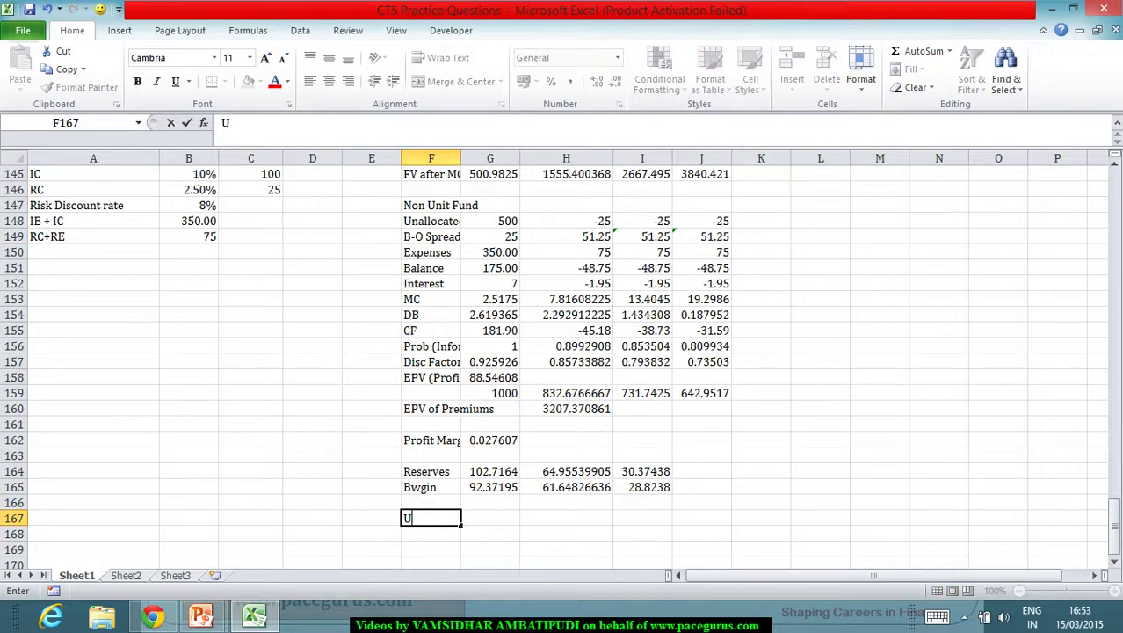
pyautogui.write('pdated CF')
# Calculate the Y1 updated cash flow in G167 as the Y1 CF minus the survival-weighted reserve, =G155-G165
pyautogui.click(490, 518)
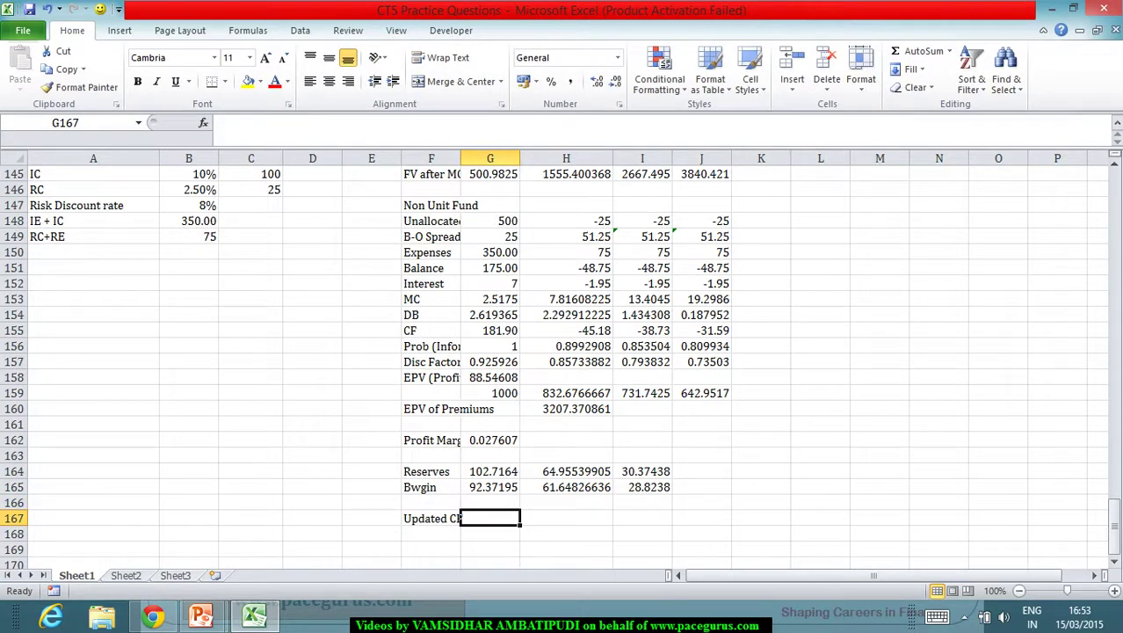
pyautogui.write('=')
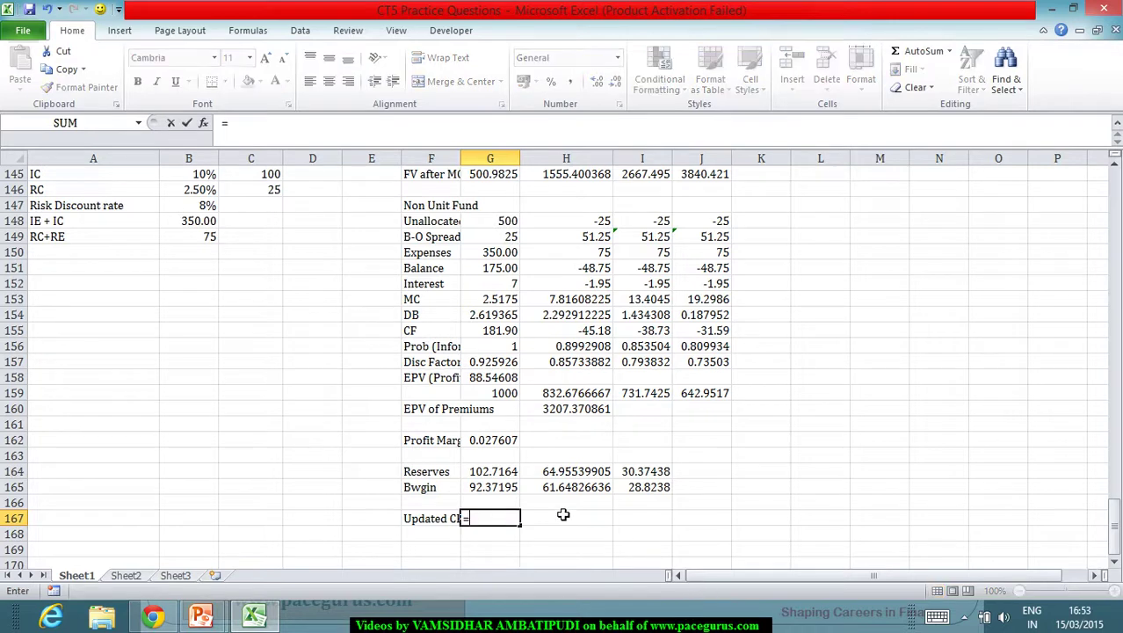
pyautogui.click(507, 334)
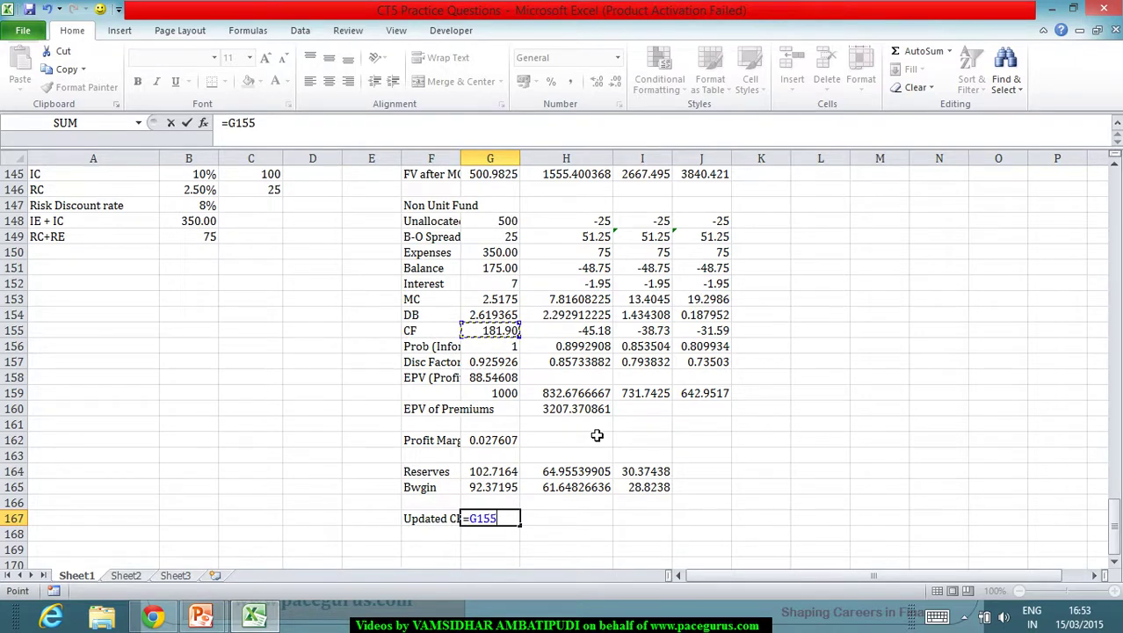
pyautogui.write('-')
pyautogui.click(489, 484)
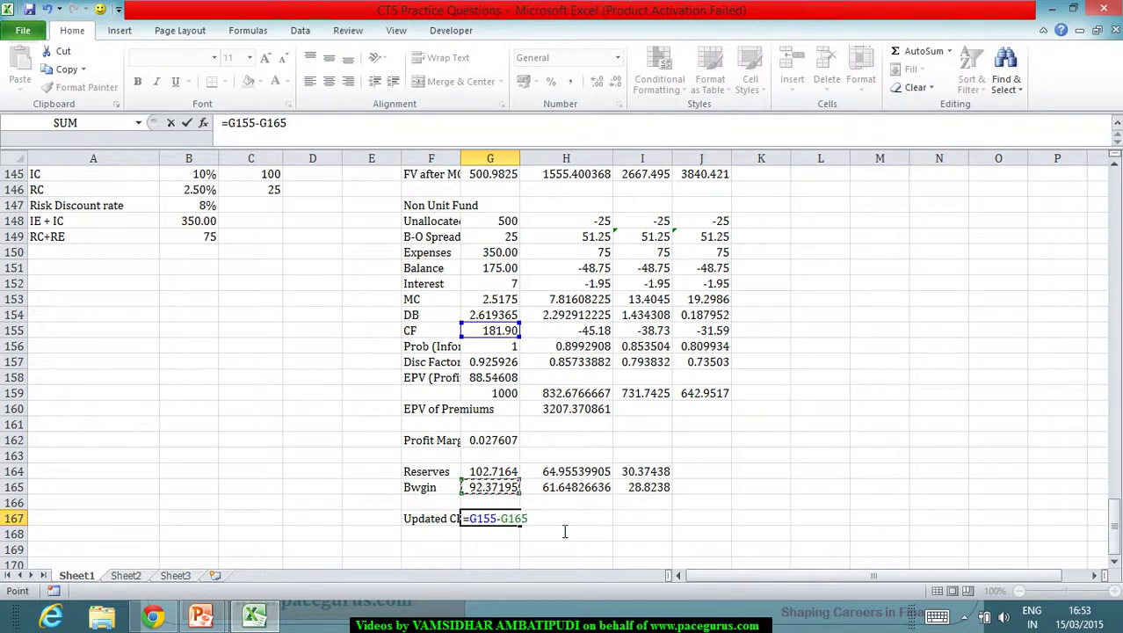
pyautogui.press('Tab')
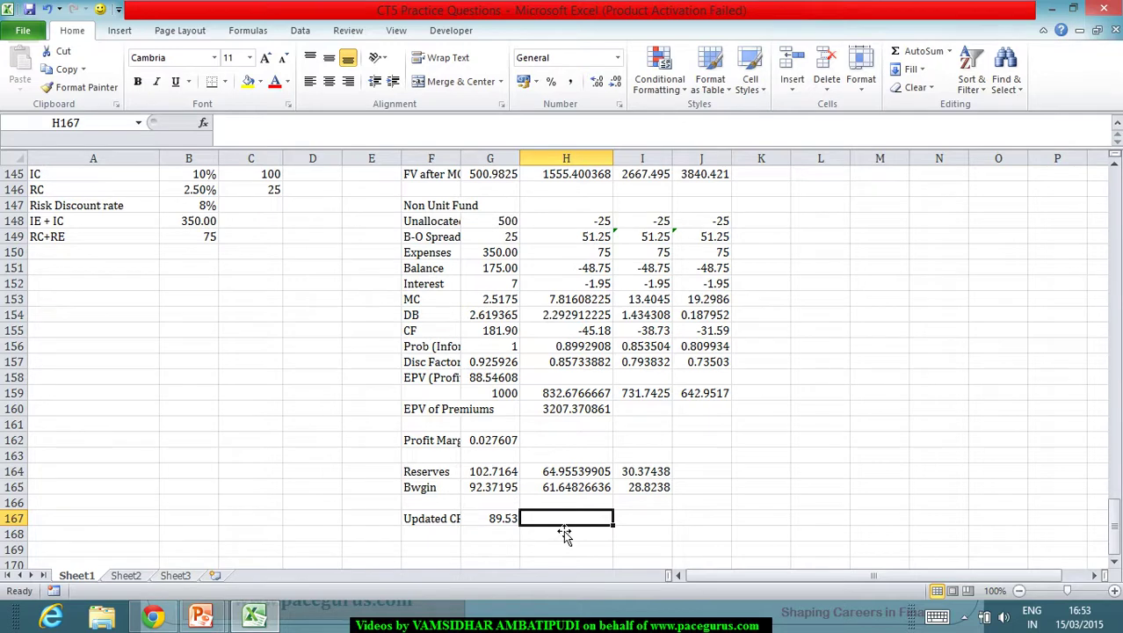
# Enter 0 as the updated cash flow for Y2, Y3 and Y4 in H167, I167 and J167
pyautogui.write('0')
pyautogui.press('Tab')
pyautogui.write('0')
pyautogui.press('Tab')
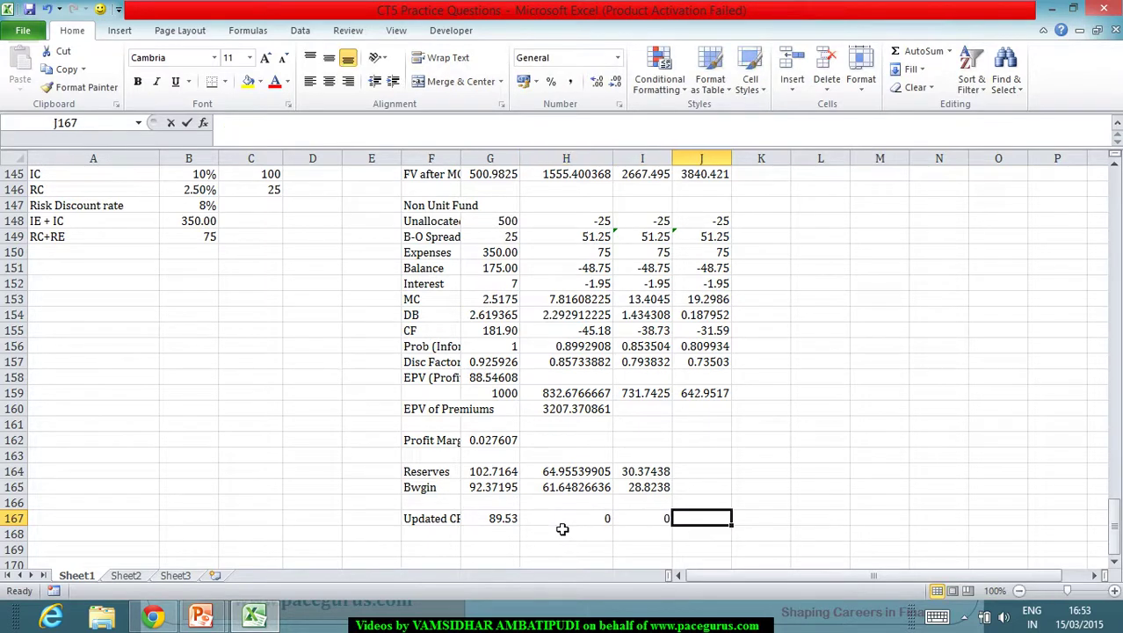
pyautogui.write('0')
pyautogui.press('Tab')
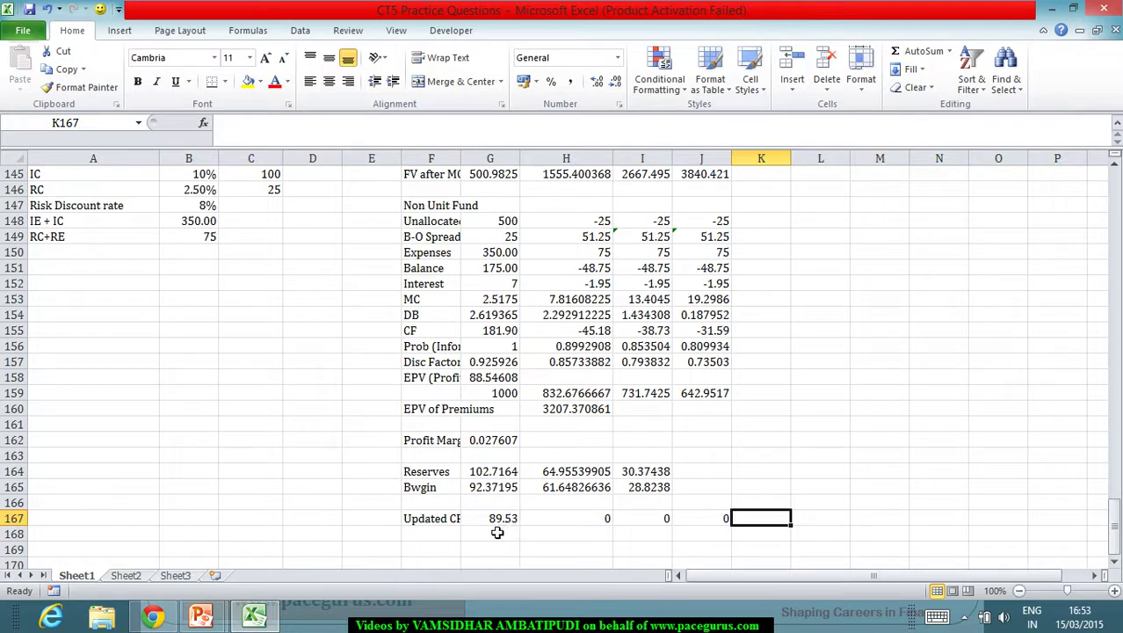
# Label cell F168, directly below the Updated CF label, "Expected CF"
pyautogui.click(446, 538)
pyautogui.write('Ex')
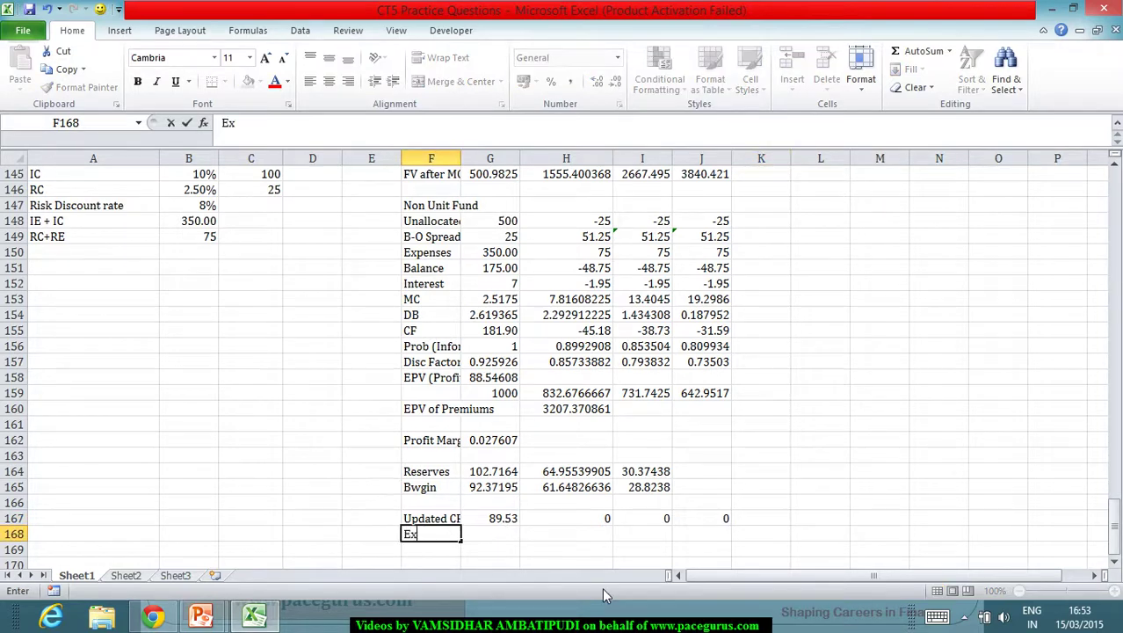
pyautogui.write('pected C')
pyautogui.press('Tab')
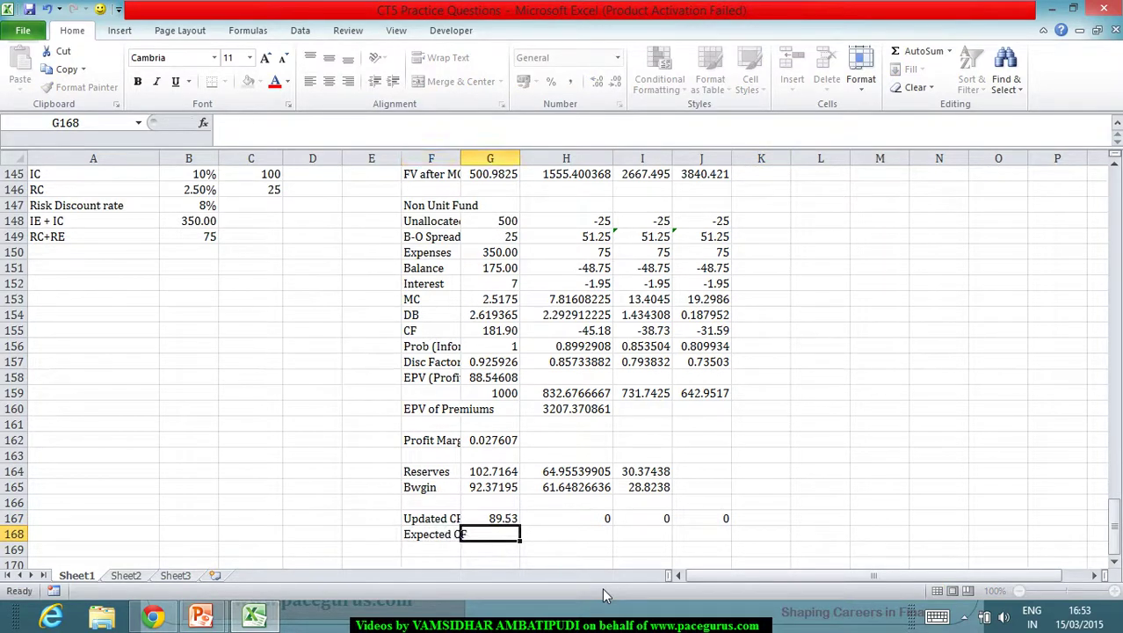
# Calculate the expected cash flow in G168 from updated cash flows, in-force probabilities and discount factors, =SUMPRODUCT(G167:J167,G156:J156,G157:J157)
pyautogui.write('=')
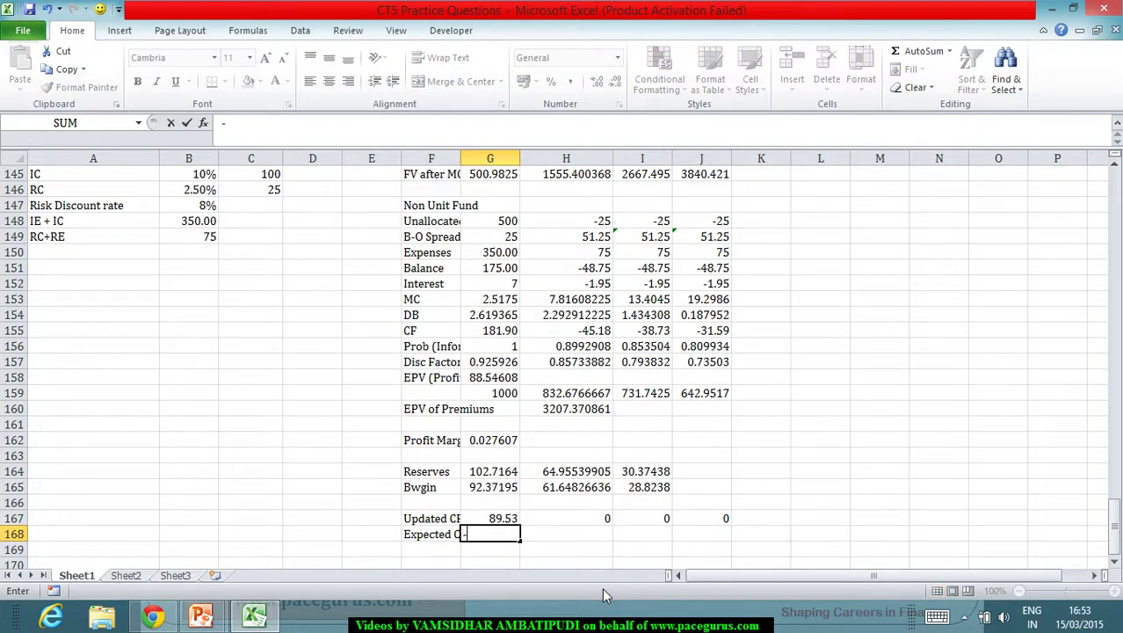
pyautogui.press('BackSpace')
pyautogui.write('=Sump')
pyautogui.press('Tab')
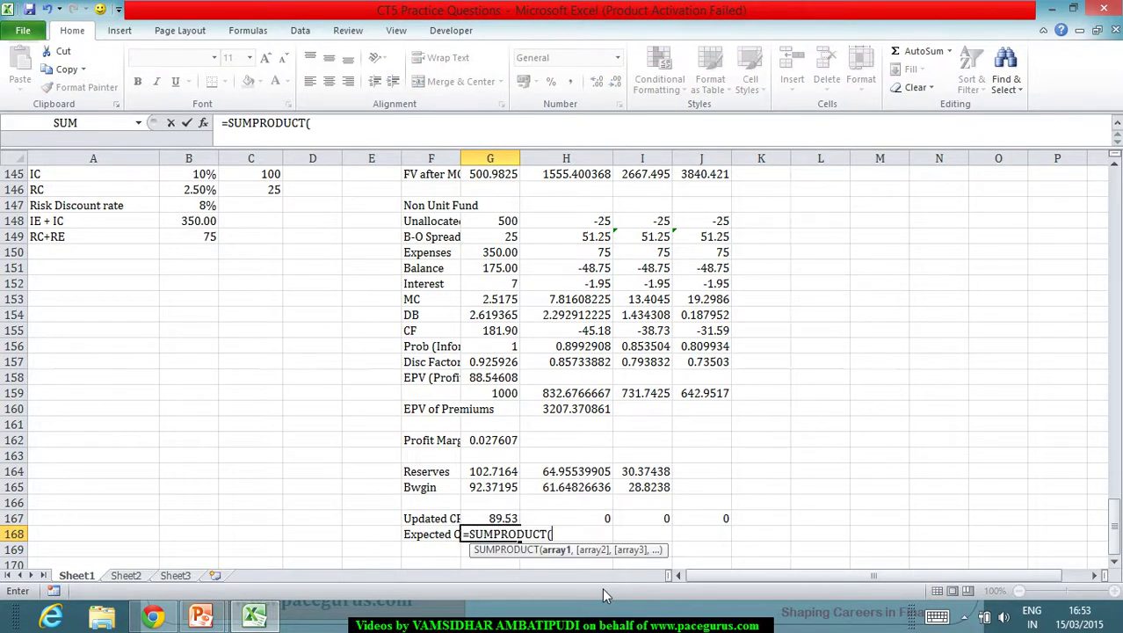
pyautogui.moveTo(505, 518); pyautogui.dragTo(705, 525)
pyautogui.write(',')
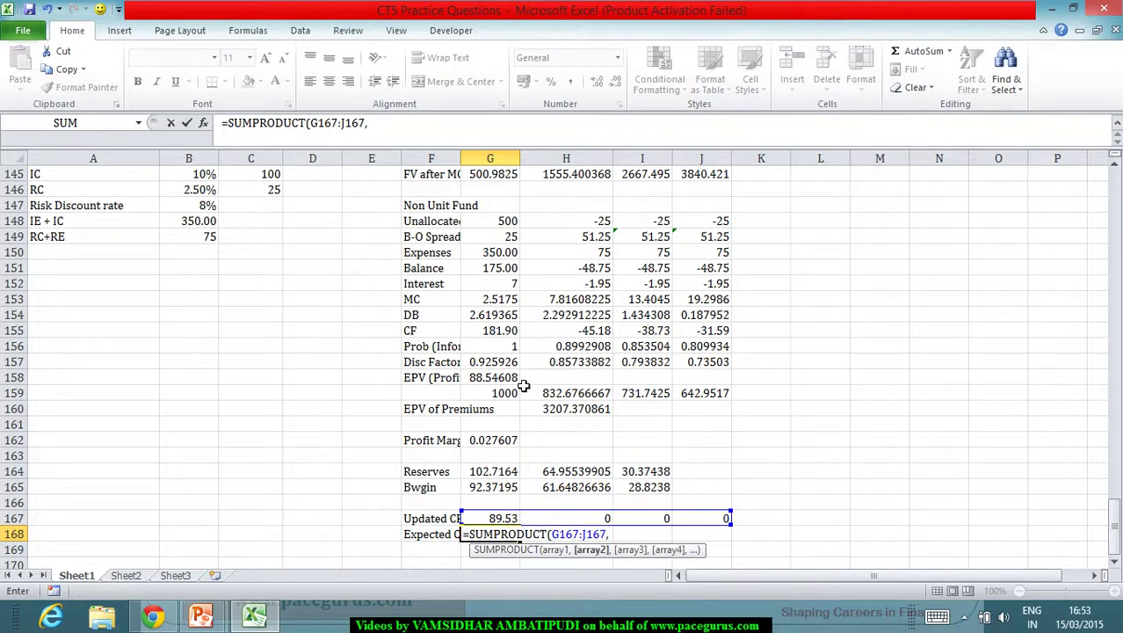
pyautogui.moveTo(508, 362); pyautogui.dragTo(696, 366)
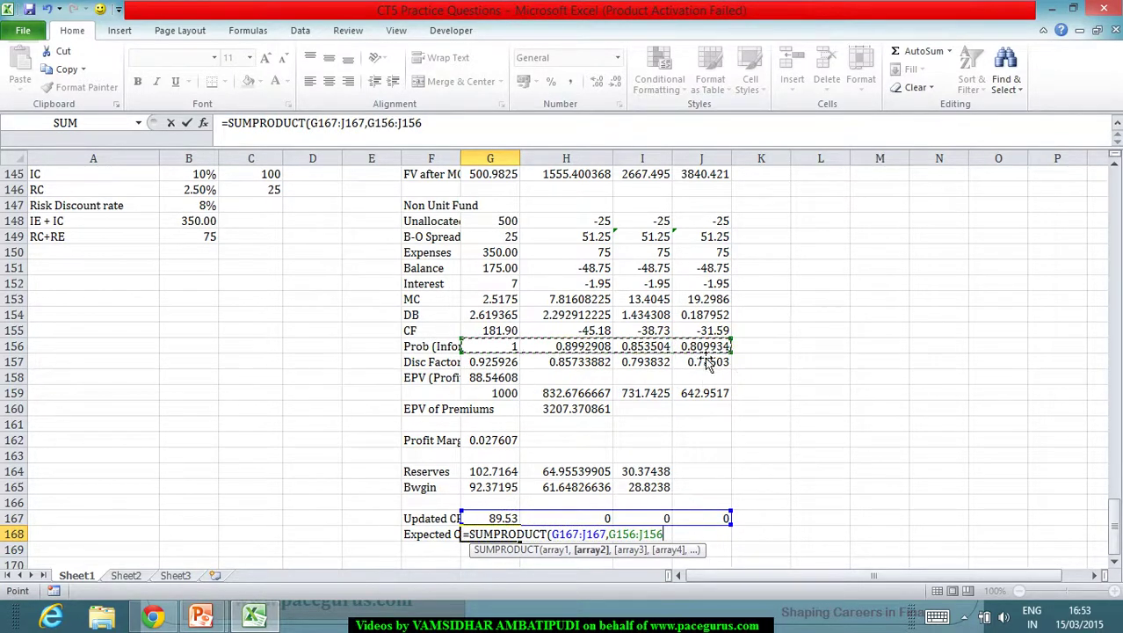
pyautogui.write(',')
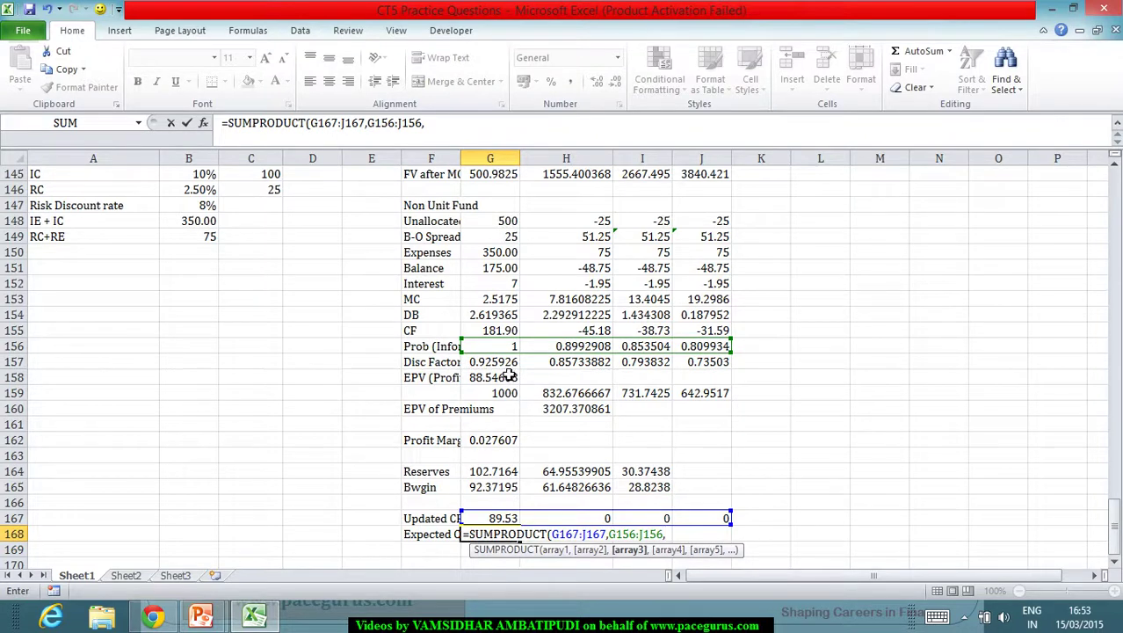
pyautogui.moveTo(618, 373); pyautogui.dragTo(729, 371)
pyautogui.write(')')
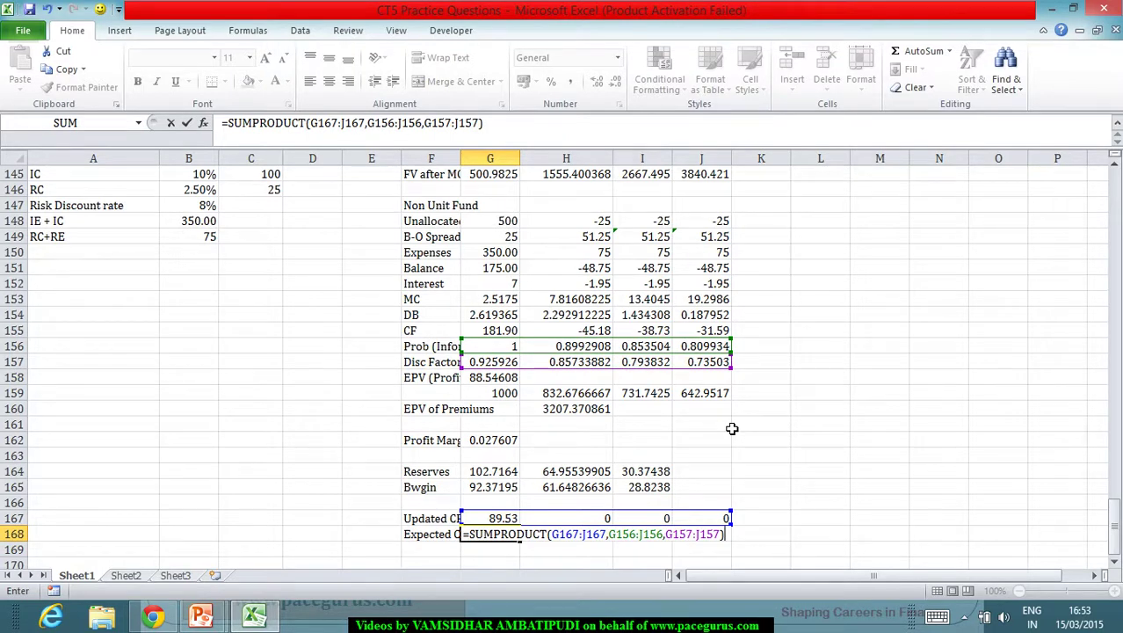
pyautogui.press('Return')
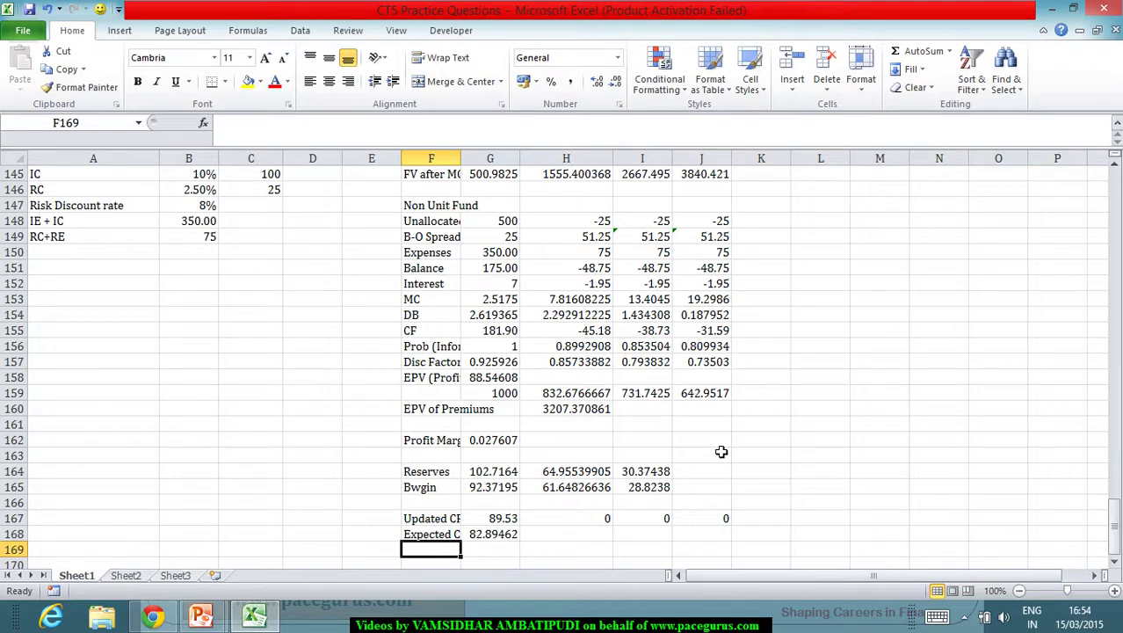
# Label F169 "Profit Margin" and calculate it in G169 as the expected cash flow over the EPV of premiums, =G168/H160
pyautogui.write('Profit ')
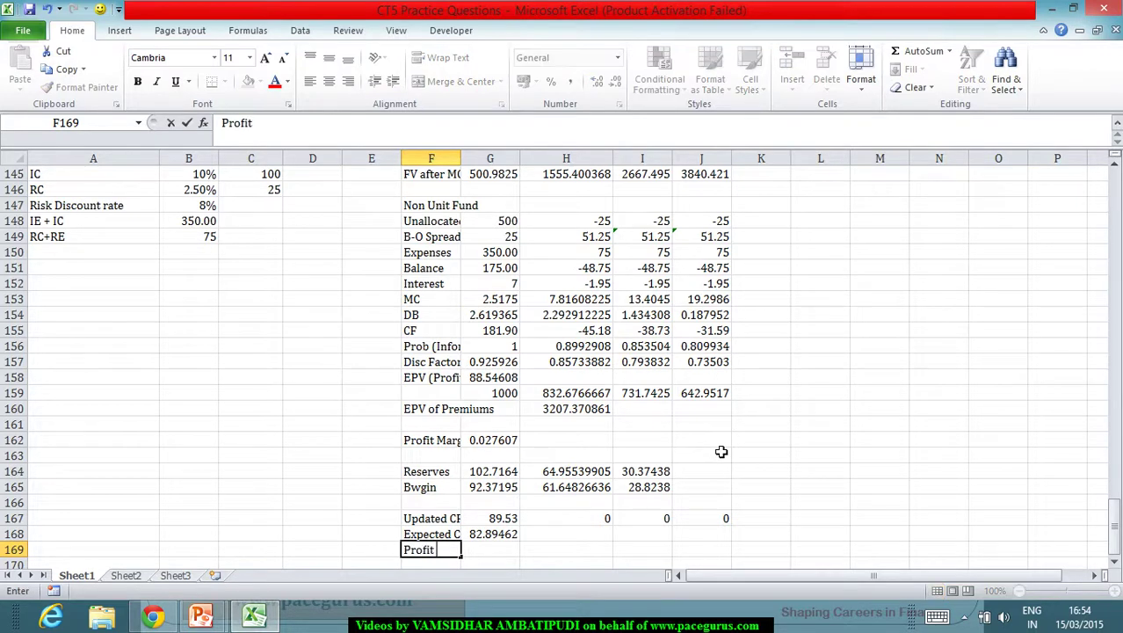
pyautogui.write('Margin')
pyautogui.press('Tab')
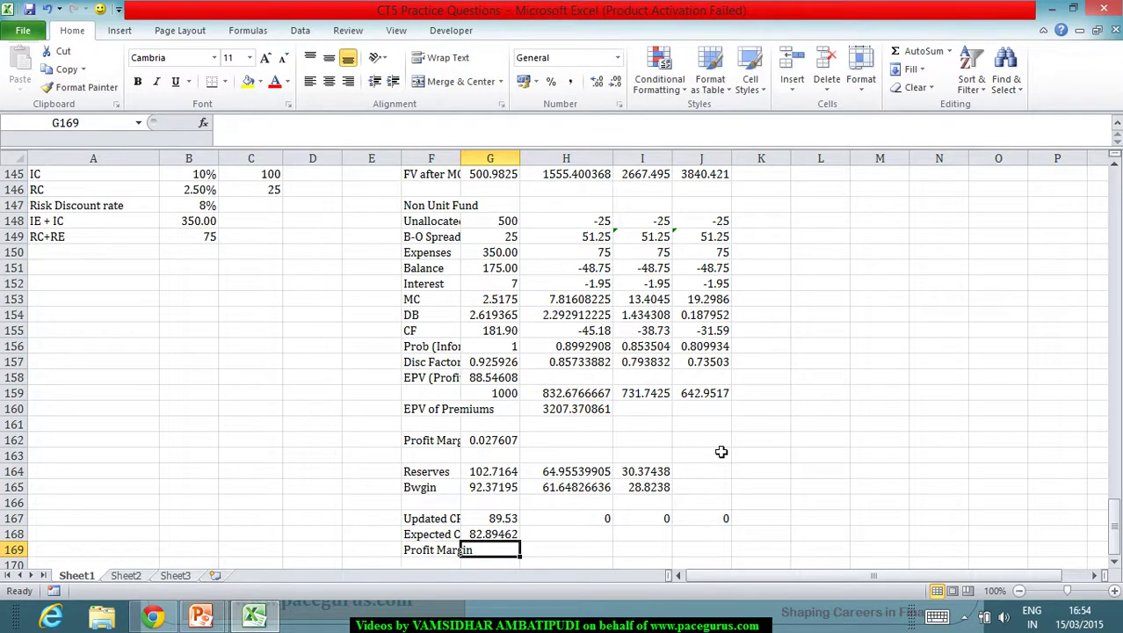
pyautogui.write('=')
pyautogui.click(481, 533)
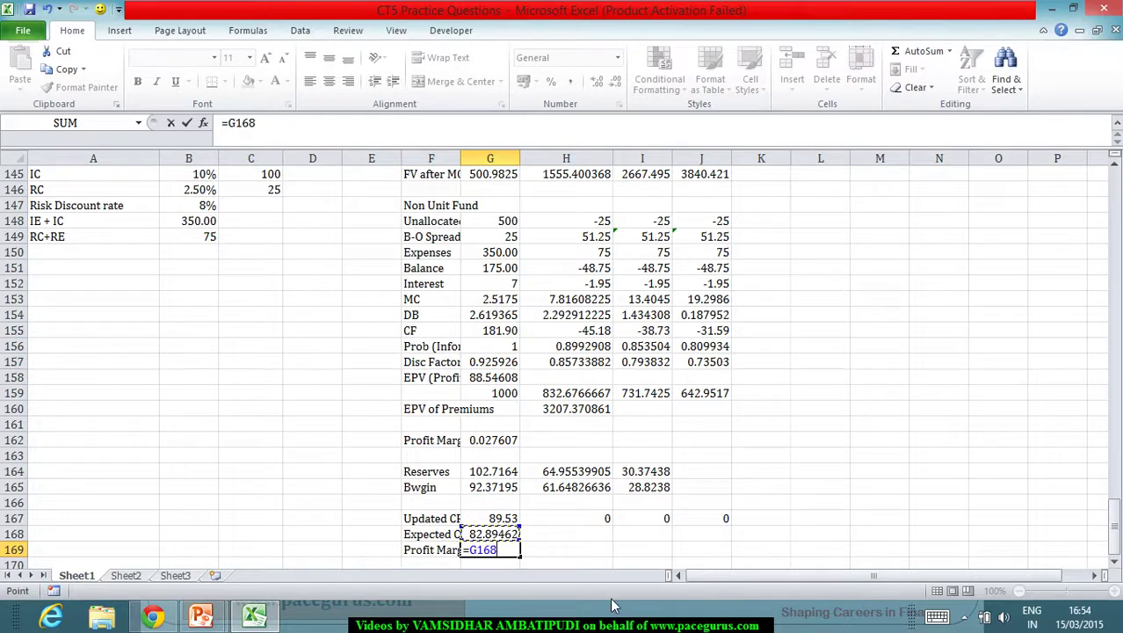
pyautogui.write('/')
pyautogui.click(567, 411)
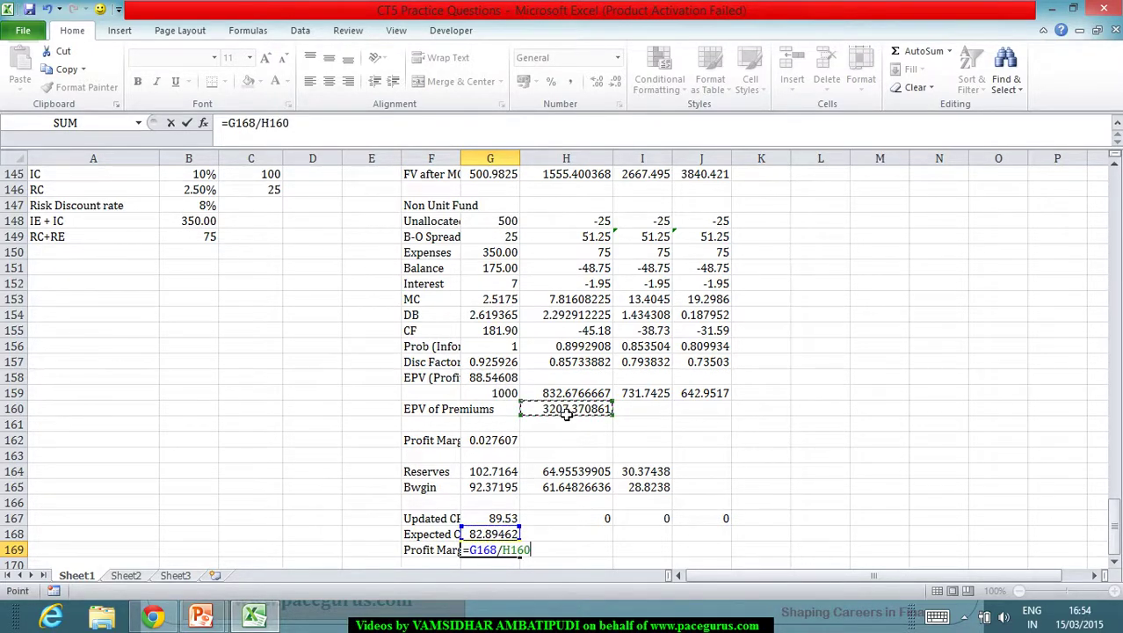
pyautogui.press('Return')
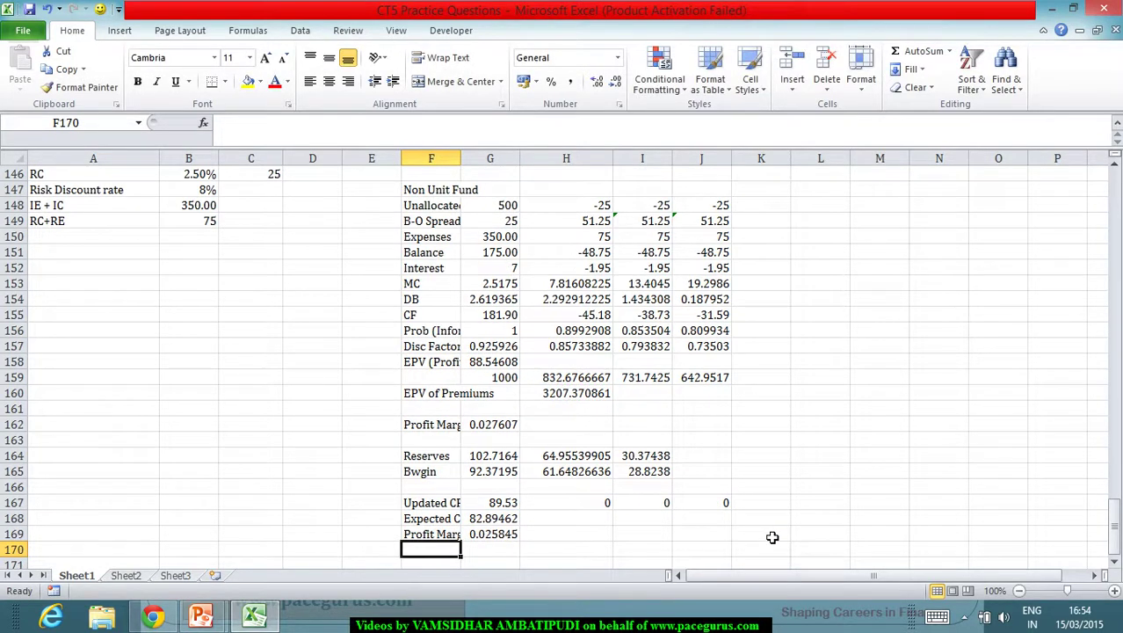
# Format the zeroised profit margin in G169 as a percentage with two decimal places
pyautogui.click(495, 541)
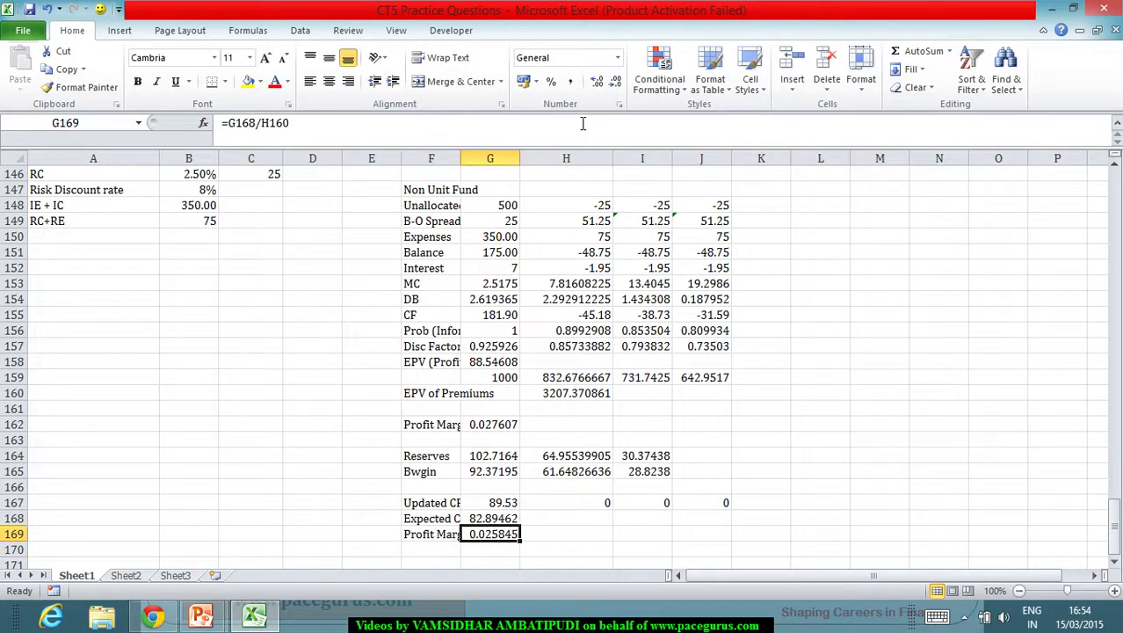
pyautogui.click(551, 81)
pyautogui.click(602, 83)
pyautogui.click(603, 85)
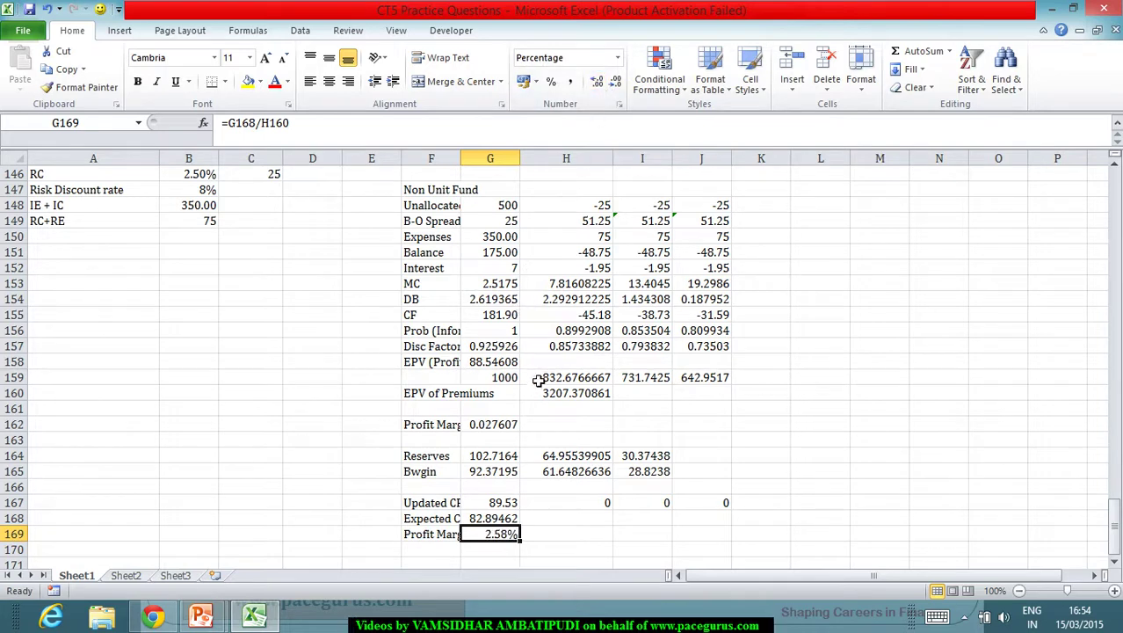
# Format the profit margin without zeroisation in G162 as a percentage with two decimal places
pyautogui.click(503, 420)
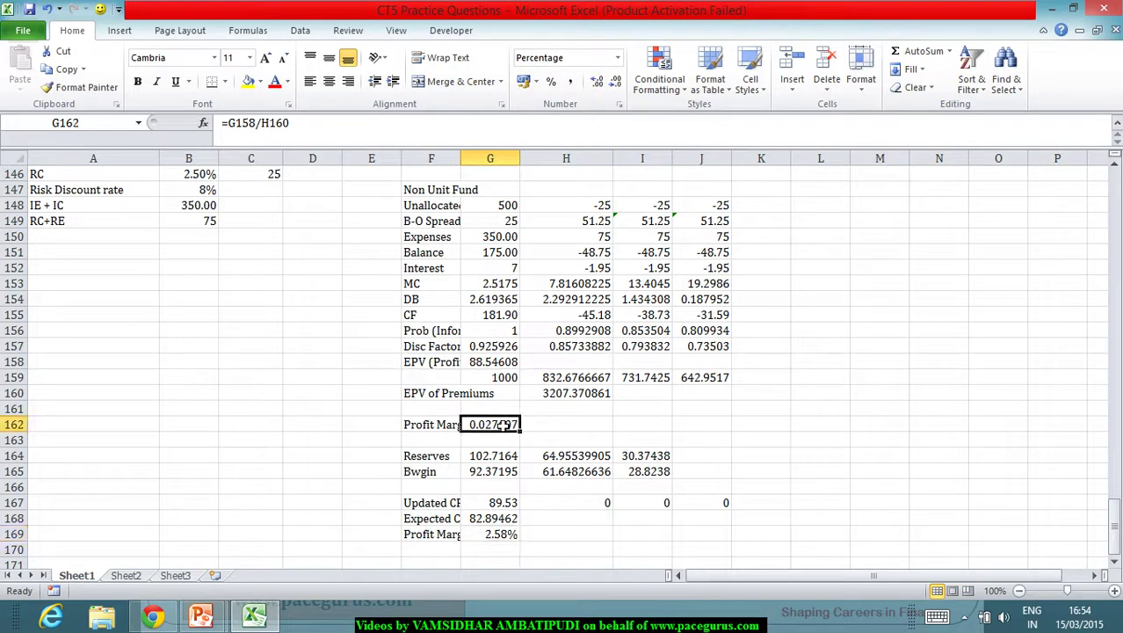
pyautogui.click(551, 80)
pyautogui.click(597, 82)
pyautogui.click(597, 81)
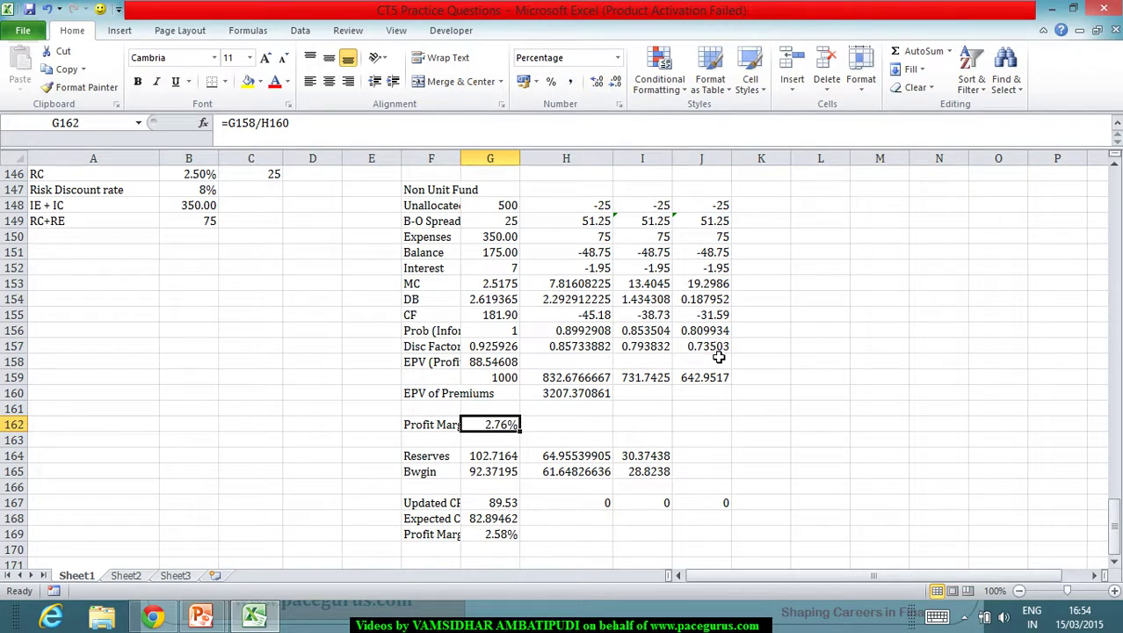
# Switch to the PowerPoint slide show with the "Profit Margins – With and Without Zeroization" question
pyautogui.scroll(1, 719, 357)
pyautogui.scroll(-1, 719, 367)
pyautogui.hotkey('alt', 'Tab')
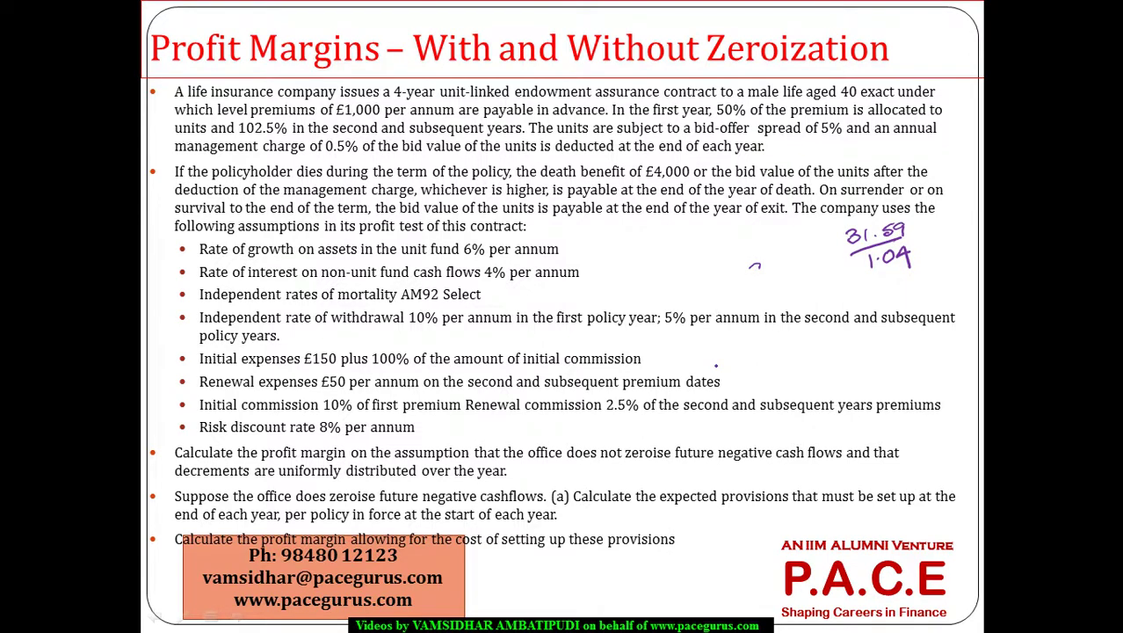